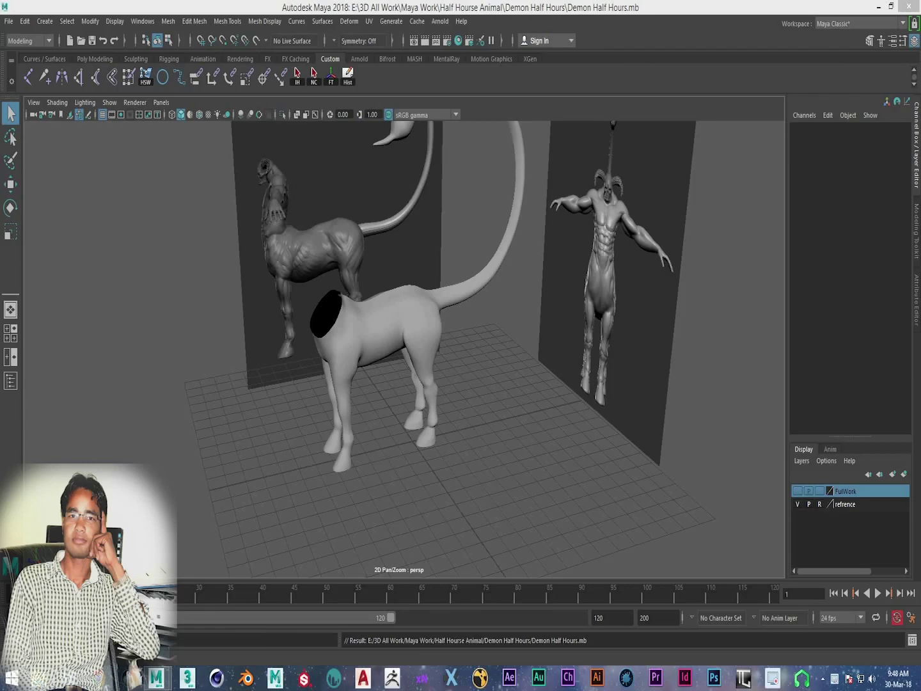
Step: Look over the horse body and pan along the side reference from hand to shoulder
{"action": "mouse_move", "coordinate": [493, 471]}
{"action": "left_mouse_down", "text": "alt"}
{"action": "mouse_move", "coordinate": [415, 498]}
{"action": "mouse_move", "coordinate": [326, 415]}
{"action": "left_mouse_up", "text": "alt"}
{"action": "key", "text": "space"}
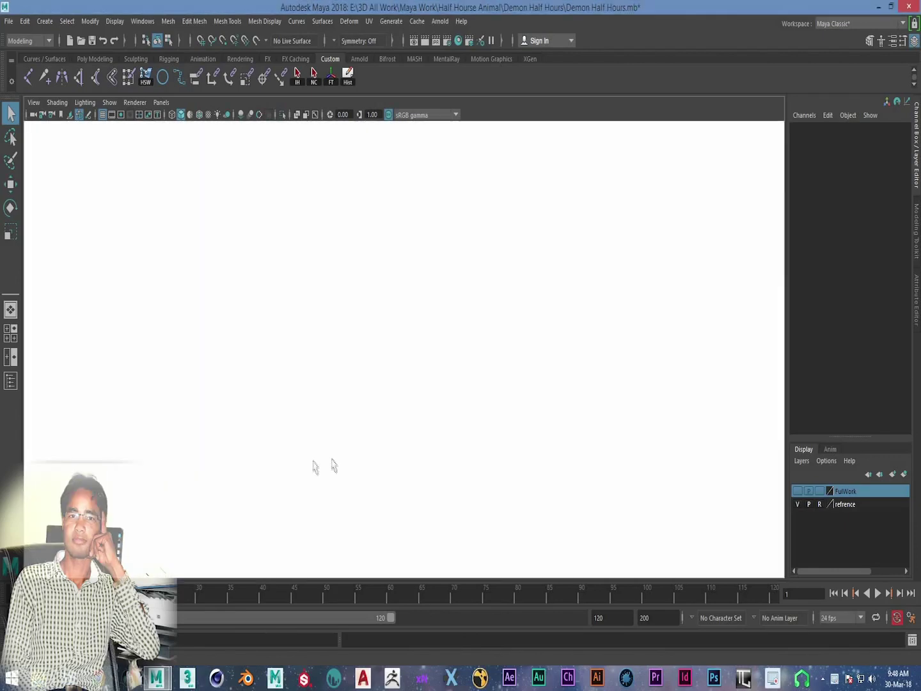
{"action": "key", "text": "space"}
{"action": "key", "text": "space"}
{"action": "key", "text": "space"}
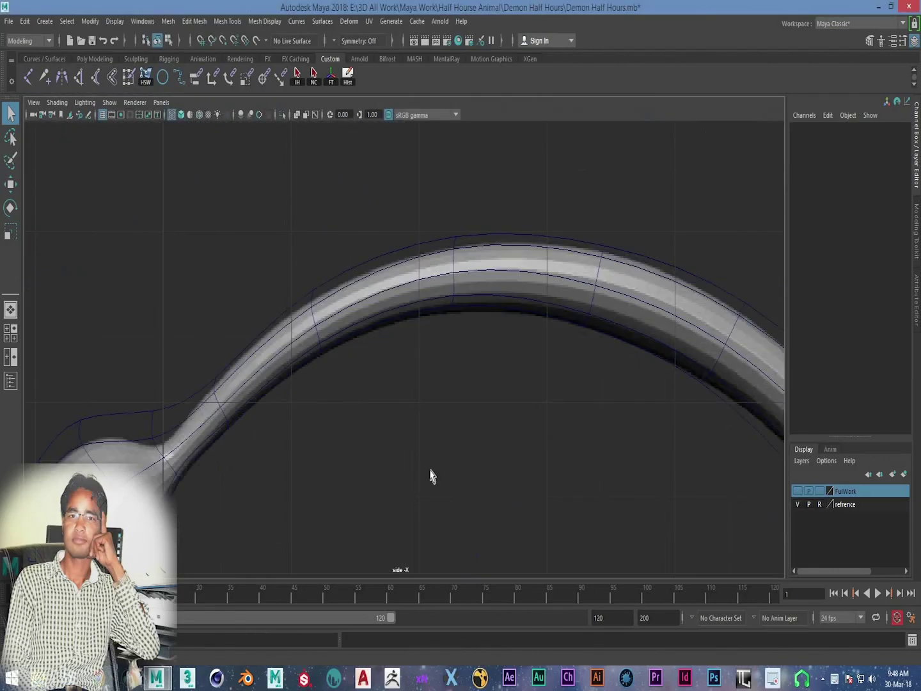
{"action": "scroll", "coordinate": [560, 417], "scroll_direction": "down", "scroll_amount": 5}
{"action": "scroll", "coordinate": [530, 216], "scroll_direction": "up", "scroll_amount": 4}
{"action": "scroll", "coordinate": [476, 211], "scroll_direction": "up", "scroll_amount": 4}
{"action": "scroll", "coordinate": [492, 269], "scroll_direction": "up", "scroll_amount": 4}
{"action": "mouse_move", "coordinate": [512, 329]}
{"action": "middle_mouse_down", "text": "alt"}
{"action": "mouse_move", "coordinate": [411, 240]}
{"action": "mouse_move", "coordinate": [503, 528]}
{"action": "mouse_move", "coordinate": [476, 463]}
{"action": "mouse_move", "coordinate": [362, 313]}
{"action": "mouse_move", "coordinate": [242, 456]}
{"action": "middle_mouse_up", "text": "alt"}
{"action": "left_click_drag", "start_coordinate": [242, 457], "coordinate": [313, 427]}
{"action": "scroll", "coordinate": [313, 427], "scroll_direction": "up", "scroll_amount": 3}
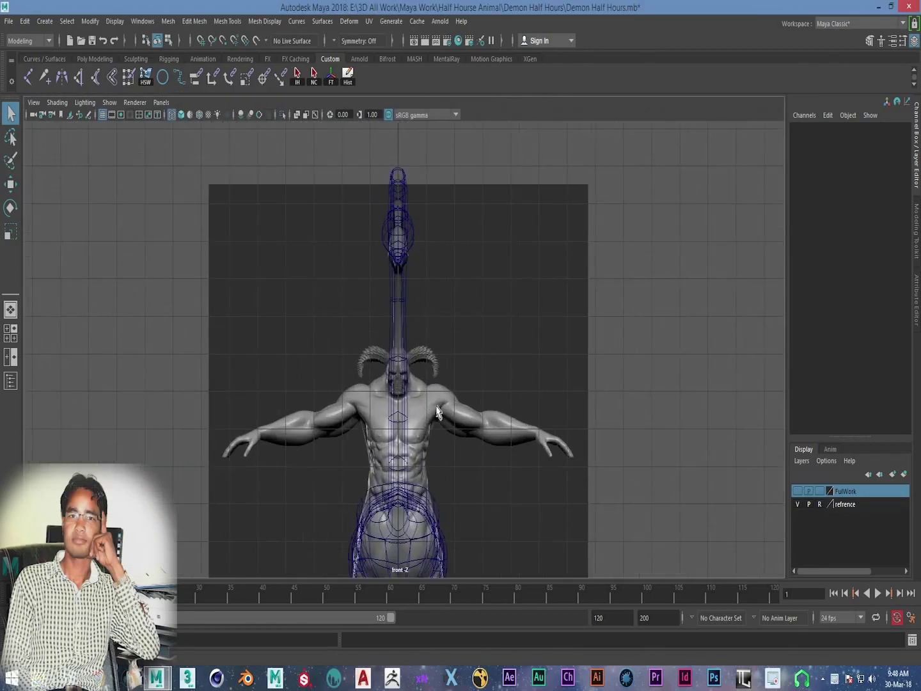
{"action": "scroll", "coordinate": [593, 360], "scroll_direction": "up", "scroll_amount": 3}
Step: Put the horse body mesh on a new display layer, layer1, and hide it
{"action": "mouse_move", "coordinate": [505, 349]}
{"action": "left_mouse_down", "text": "alt"}
{"action": "mouse_move", "coordinate": [448, 333]}
{"action": "mouse_move", "coordinate": [486, 332]}
{"action": "left_mouse_up", "text": "alt"}
{"action": "left_click", "coordinate": [434, 345]}
{"action": "left_click", "coordinate": [894, 474]}
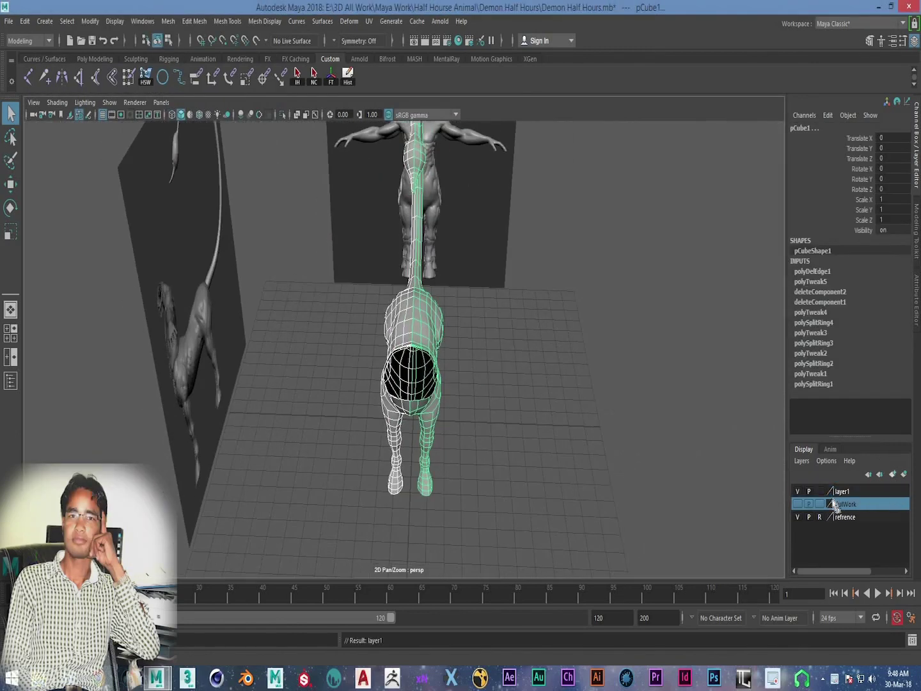
{"action": "right_click", "coordinate": [841, 495]}
{"action": "left_click", "coordinate": [844, 520]}
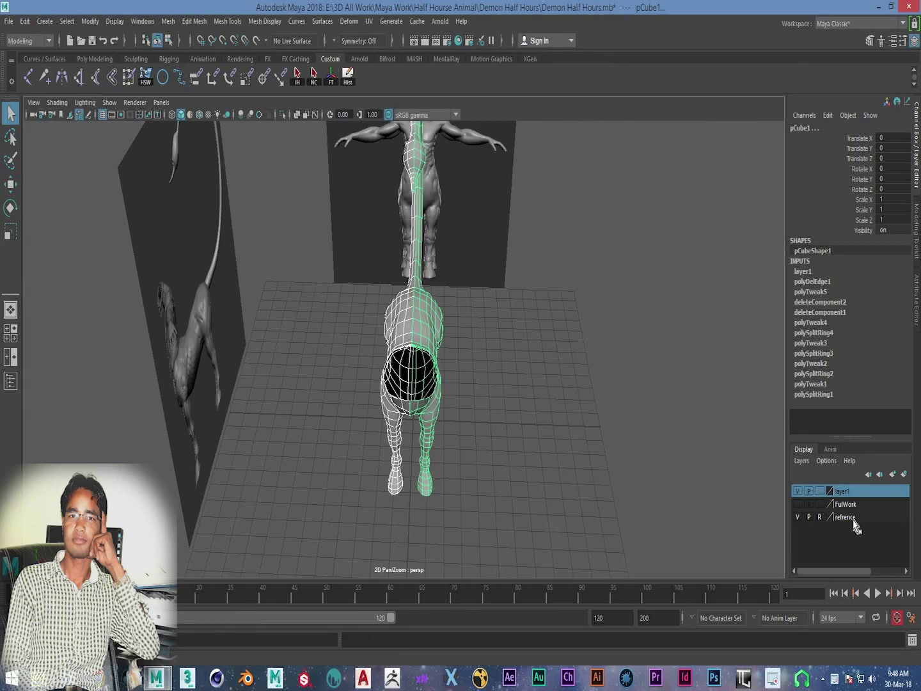
{"action": "left_click", "coordinate": [797, 490]}
Step: Create a polygon cube from the Poly Modeling tool set in the front view
{"action": "key", "text": "space"}
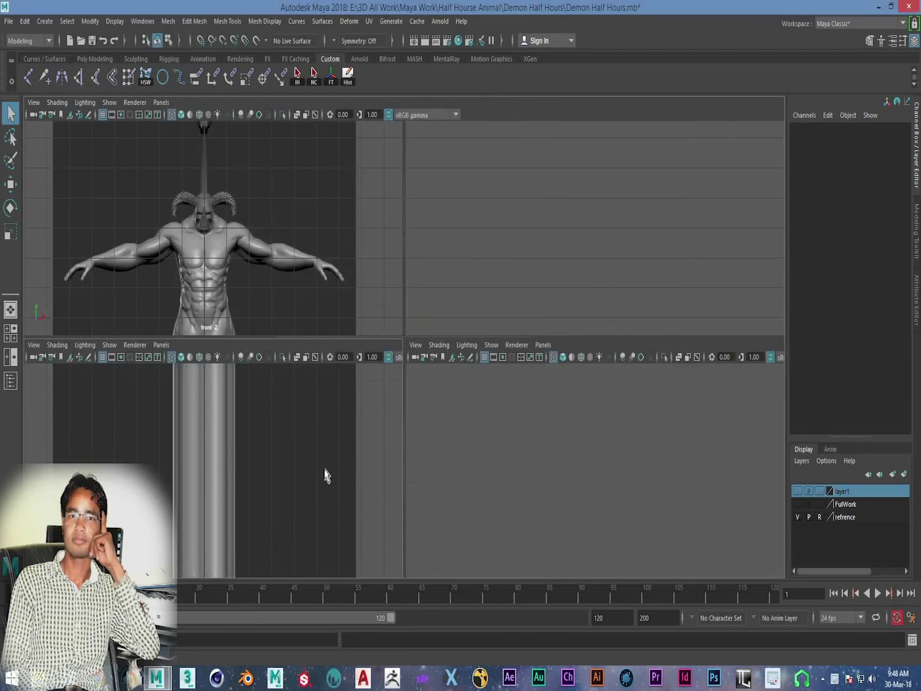
{"action": "key", "text": "space"}
{"action": "scroll", "coordinate": [255, 232], "scroll_direction": "up", "scroll_amount": 3}
{"action": "middle_click_drag", "start_coordinate": [256, 232], "coordinate": [239, 252], "text": "alt"}
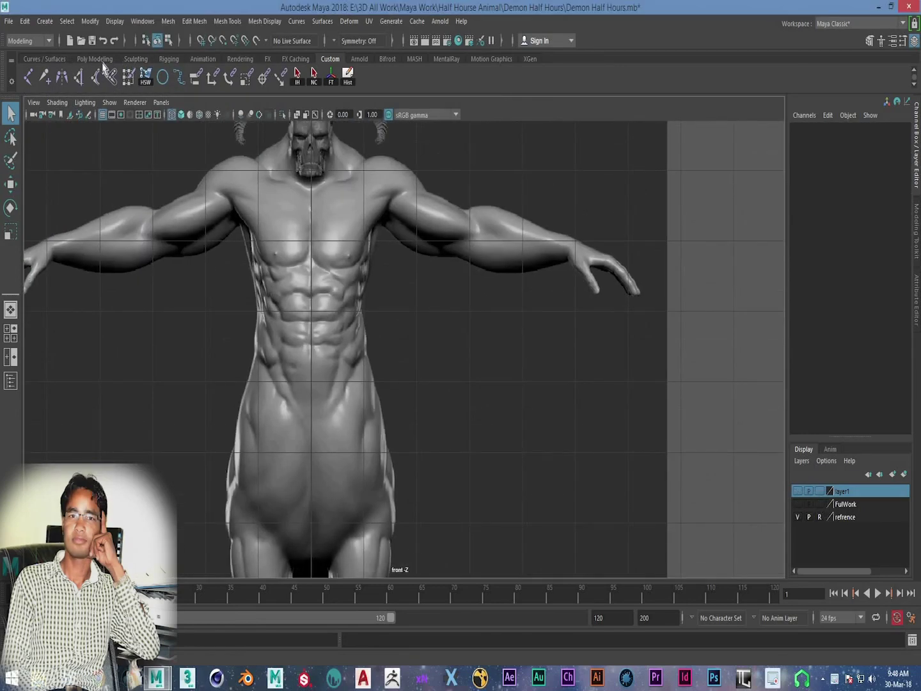
{"action": "left_click", "coordinate": [101, 60]}
{"action": "key", "text": "a"}
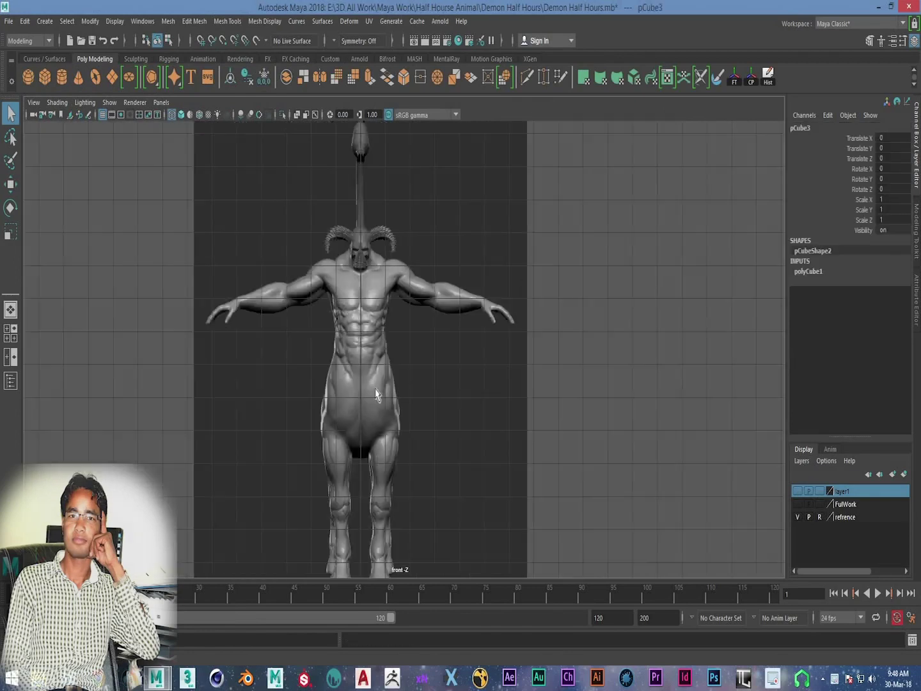
Step: Move the cube up to the demon's waist, slightly right of centre (X 0.502, Y 6.581)
{"action": "scroll", "coordinate": [390, 318], "scroll_direction": "up", "scroll_amount": 2}
{"action": "scroll", "coordinate": [386, 433], "scroll_direction": "up", "scroll_amount": 2}
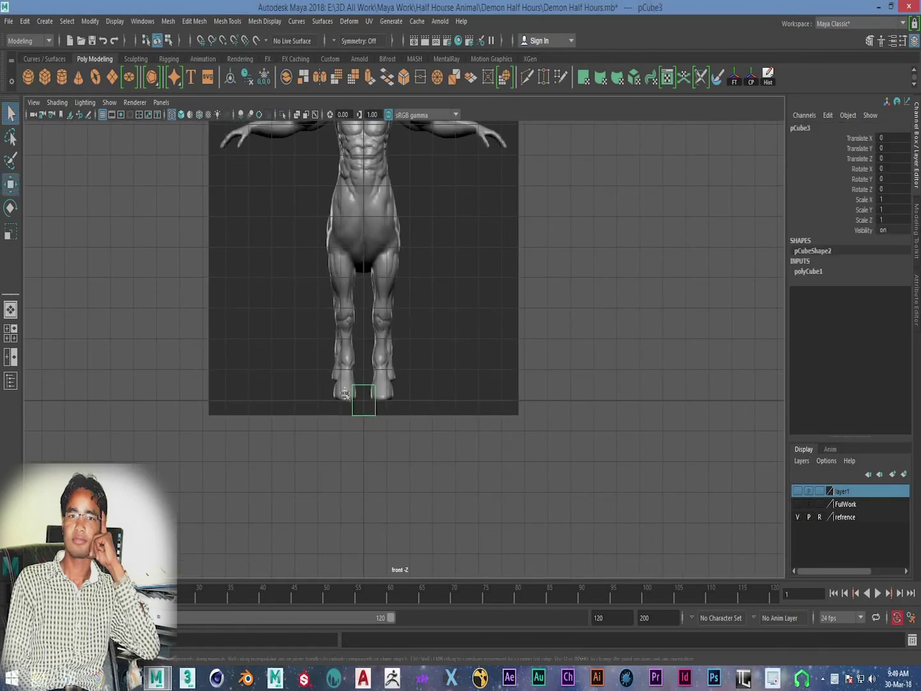
{"action": "scroll", "coordinate": [345, 395], "scroll_direction": "up", "scroll_amount": 2}
{"action": "key", "text": "w"}
{"action": "middle_click_drag", "start_coordinate": [352, 125], "coordinate": [352, 154]}
{"action": "scroll", "coordinate": [353, 323], "scroll_direction": "up", "scroll_amount": 2}
{"action": "scroll", "coordinate": [323, 333], "scroll_direction": "up", "scroll_amount": 2}
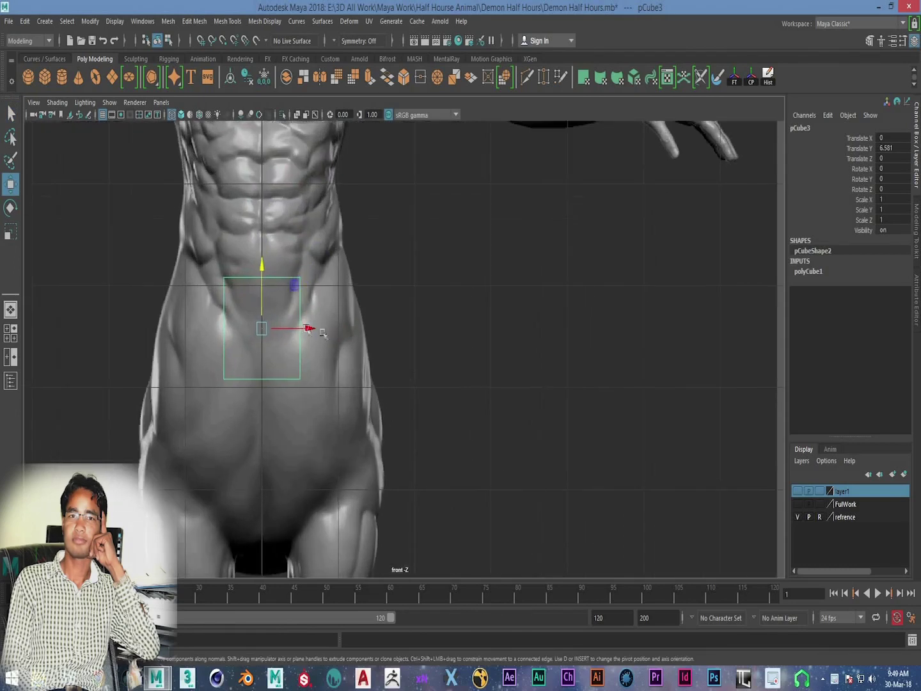
{"action": "left_click_drag", "start_coordinate": [308, 328], "coordinate": [337, 326]}
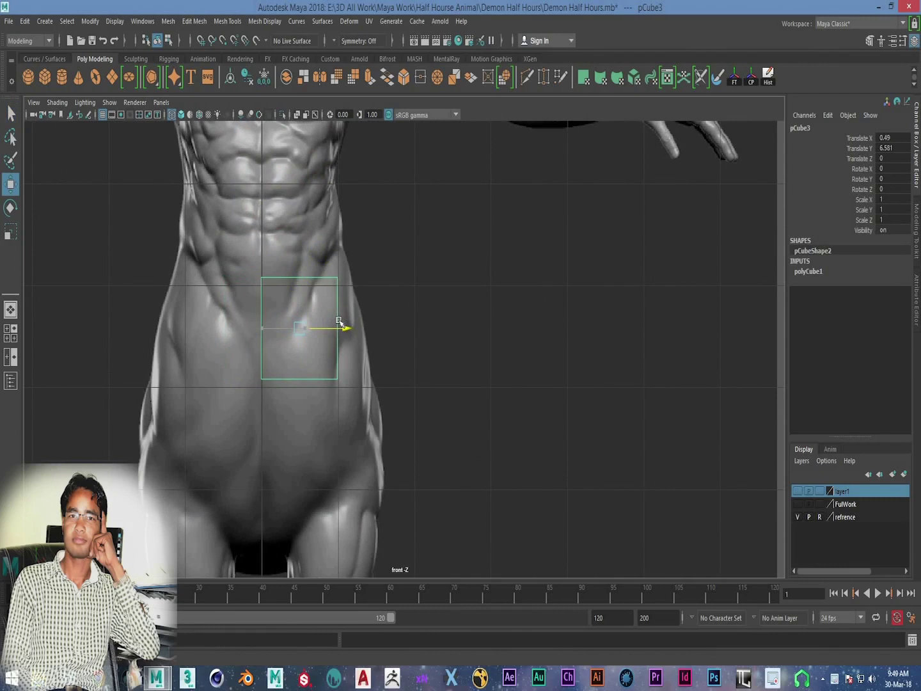
Step: Set the cube's width, height and depth subdivisions to 2
{"action": "key", "text": "space"}
{"action": "key", "text": "space"}
{"action": "left_click_drag", "start_coordinate": [572, 309], "coordinate": [353, 318], "text": "alt"}
{"action": "scroll", "coordinate": [421, 425], "scroll_direction": "up", "scroll_amount": 3}
{"action": "key", "text": "backslash"}
{"action": "left_click_drag", "start_coordinate": [773, 400], "coordinate": [724, 327], "text": "alt"}
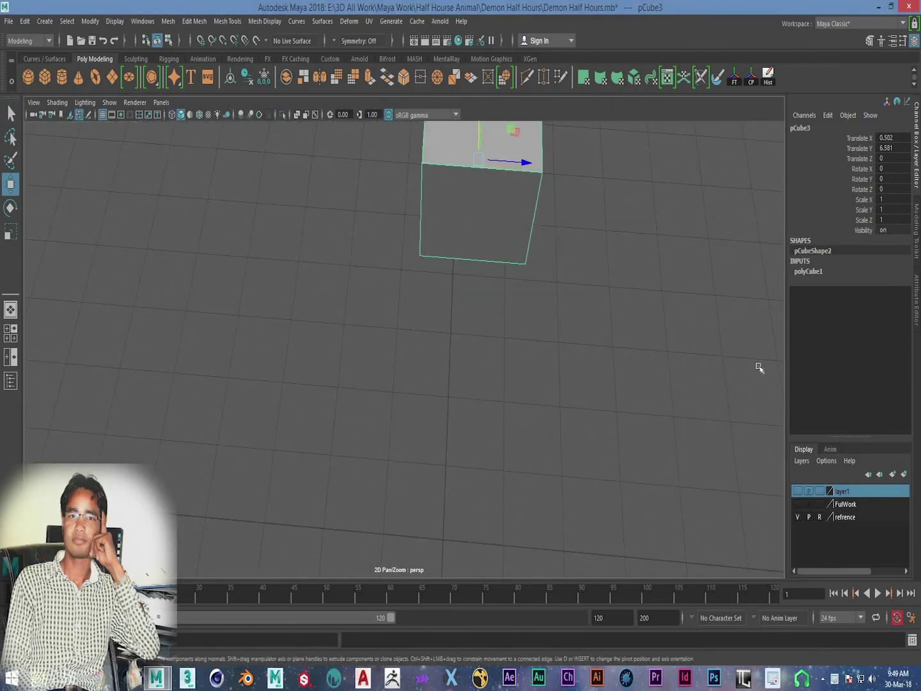
{"action": "middle_click_drag", "start_coordinate": [759, 368], "coordinate": [750, 432], "text": "alt"}
{"action": "left_click", "coordinate": [808, 271]}
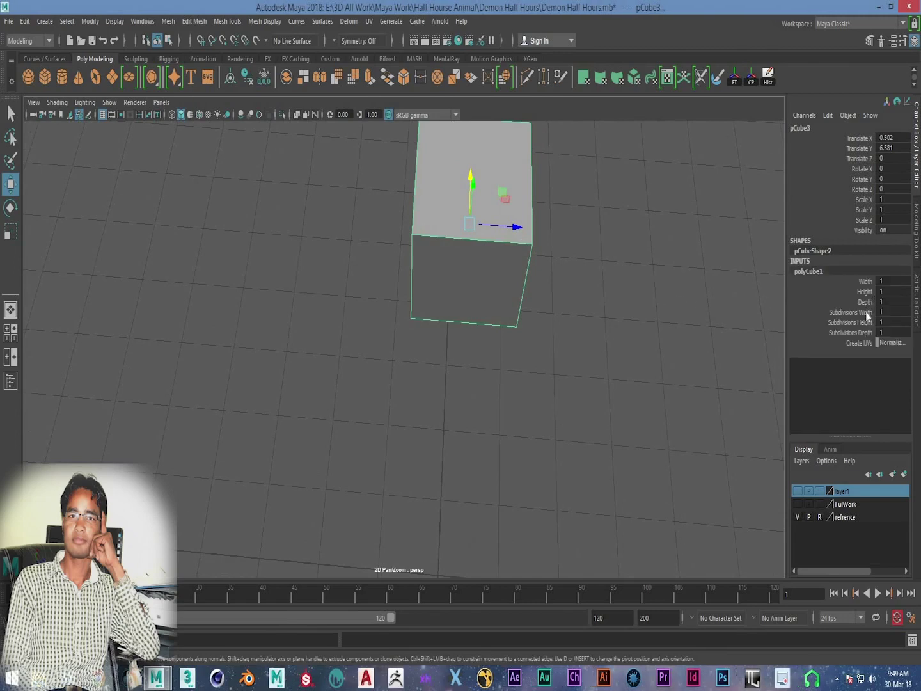
{"action": "left_click_drag", "start_coordinate": [868, 314], "coordinate": [867, 334]}
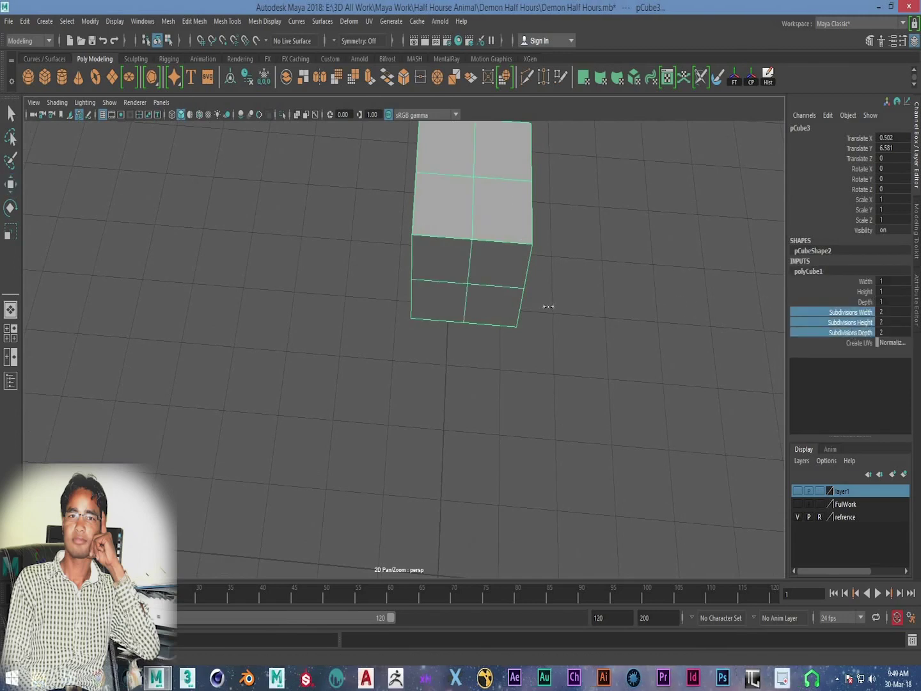
{"action": "mouse_move", "coordinate": [549, 310]}
{"action": "left_mouse_down", "text": "alt"}
{"action": "mouse_move", "coordinate": [421, 370]}
{"action": "mouse_move", "coordinate": [478, 298]}
{"action": "left_mouse_up", "text": "alt"}
{"action": "right_click_drag", "start_coordinate": [479, 316], "coordinate": [477, 329]}
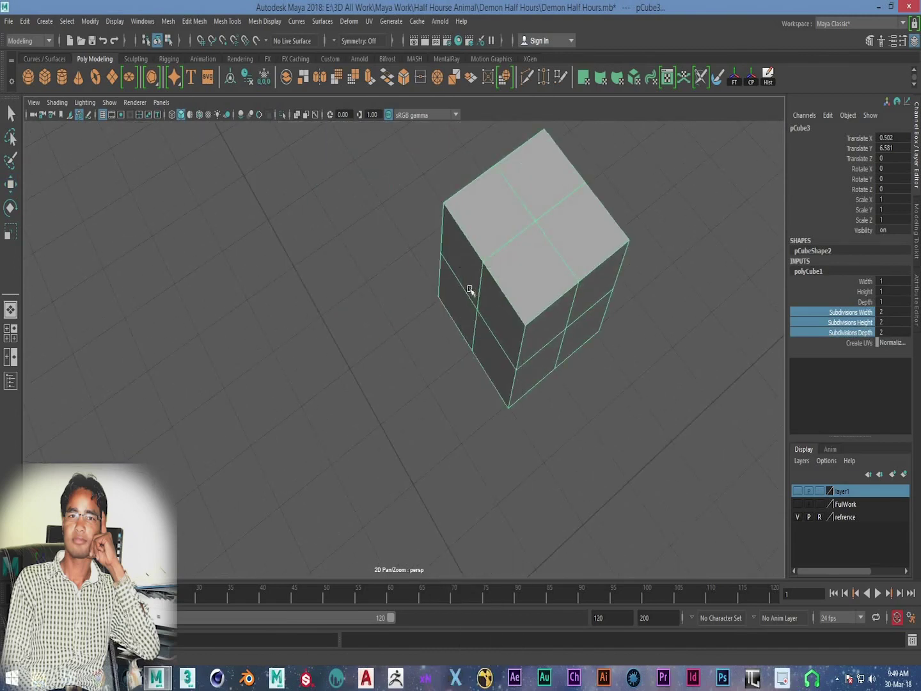
Step: Delete the faces on the cube's left half
{"action": "left_click", "coordinate": [476, 275]}
{"action": "key", "text": "w"}
{"action": "left_click", "coordinate": [505, 350], "text": "shift"}
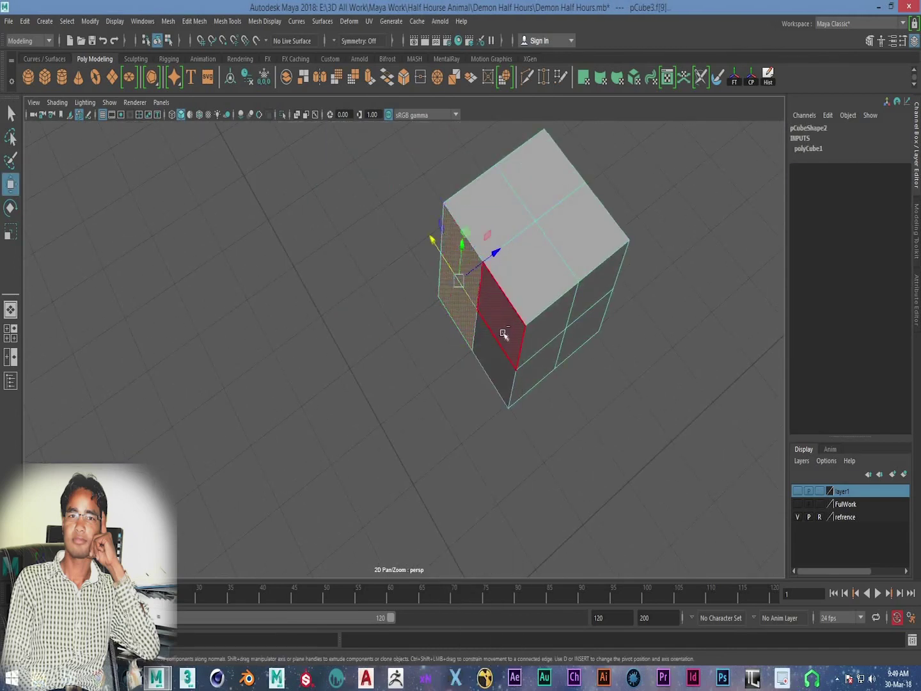
{"action": "key", "text": "ctrl+z"}
{"action": "key", "text": "Delete"}
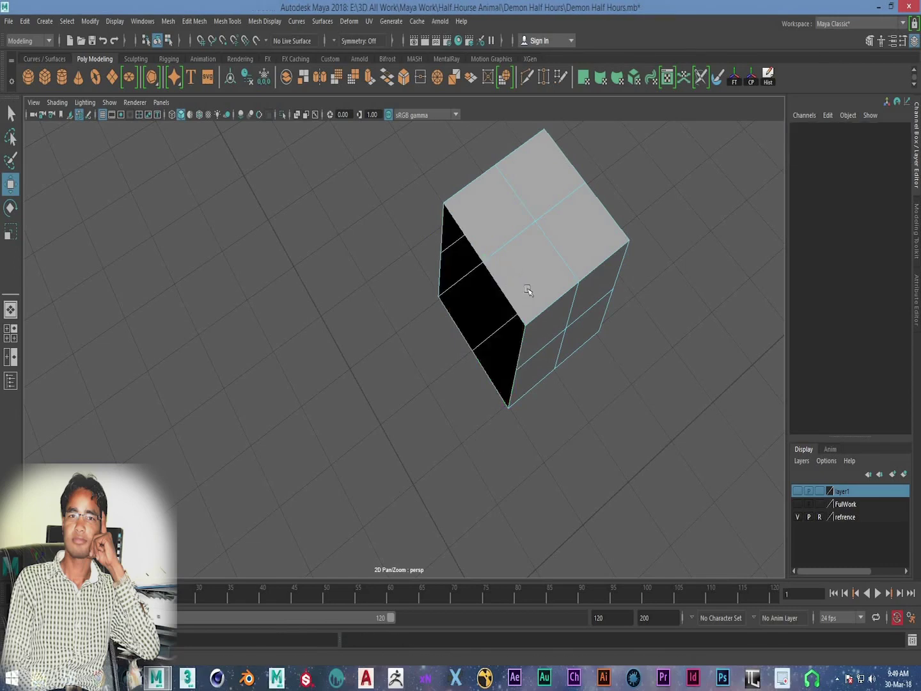
Step: Snap the half cube's pivot to its inner edge in the front view
{"action": "key", "text": "space"}
{"action": "key", "text": "space"}
{"action": "left_click", "coordinate": [460, 346]}
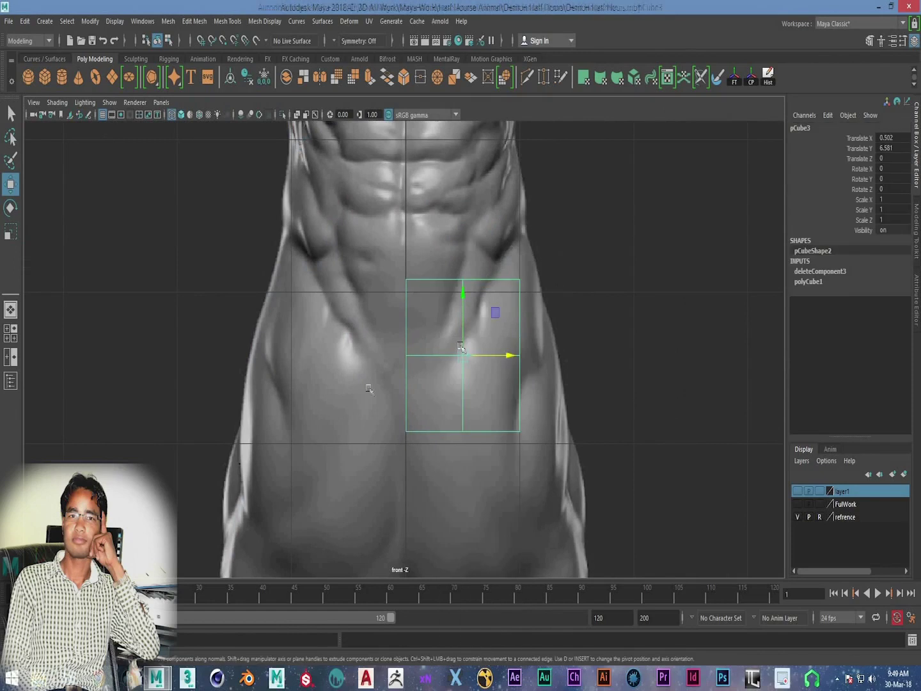
{"action": "scroll", "coordinate": [482, 398], "scroll_direction": "up", "scroll_amount": 2}
{"action": "scroll", "coordinate": [543, 357], "scroll_direction": "up", "scroll_amount": 2}
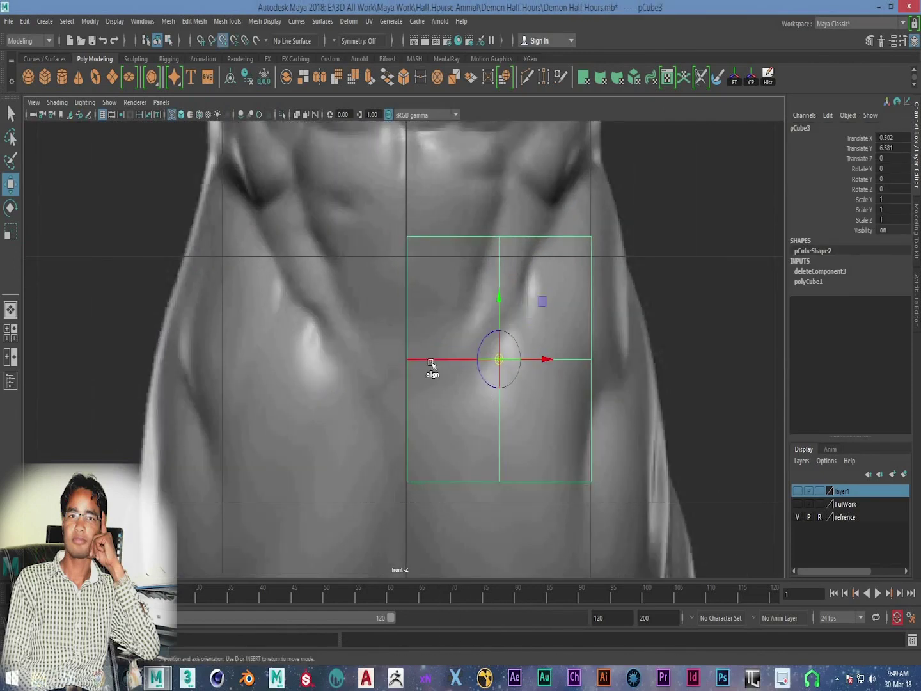
{"action": "key", "text": "w"}
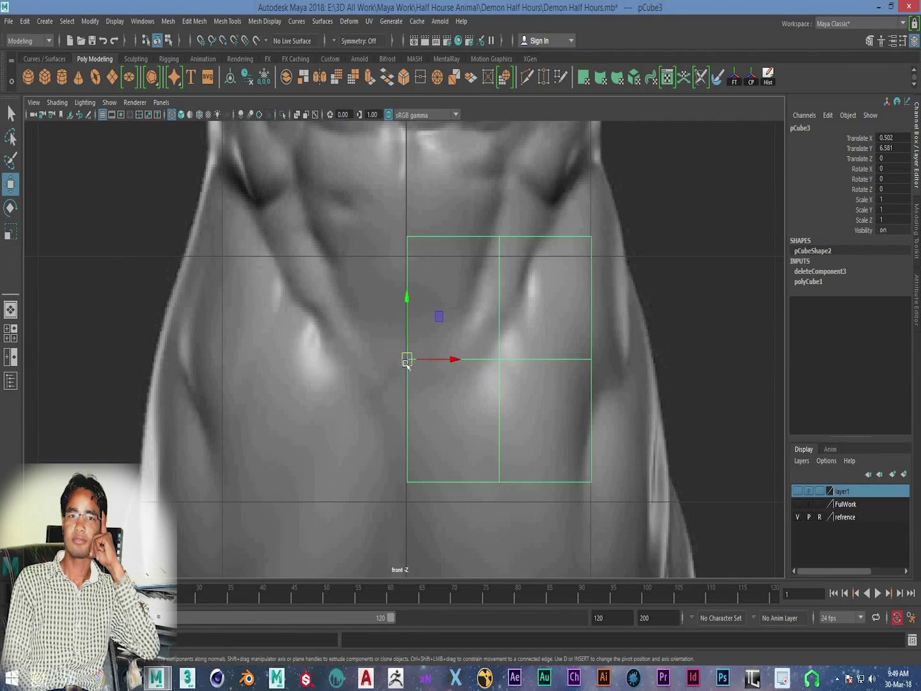
Step: Create a mirrored instance of the half cube with Duplicate Special at Scale X -1
{"action": "key", "text": "ctrl+shift+d"}
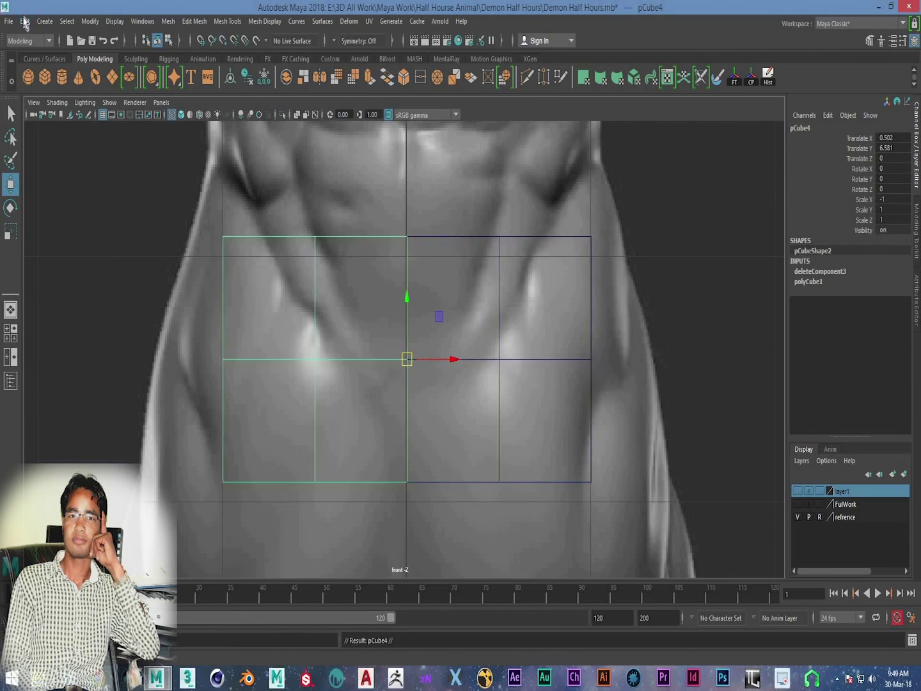
{"action": "left_click", "coordinate": [24, 22]}
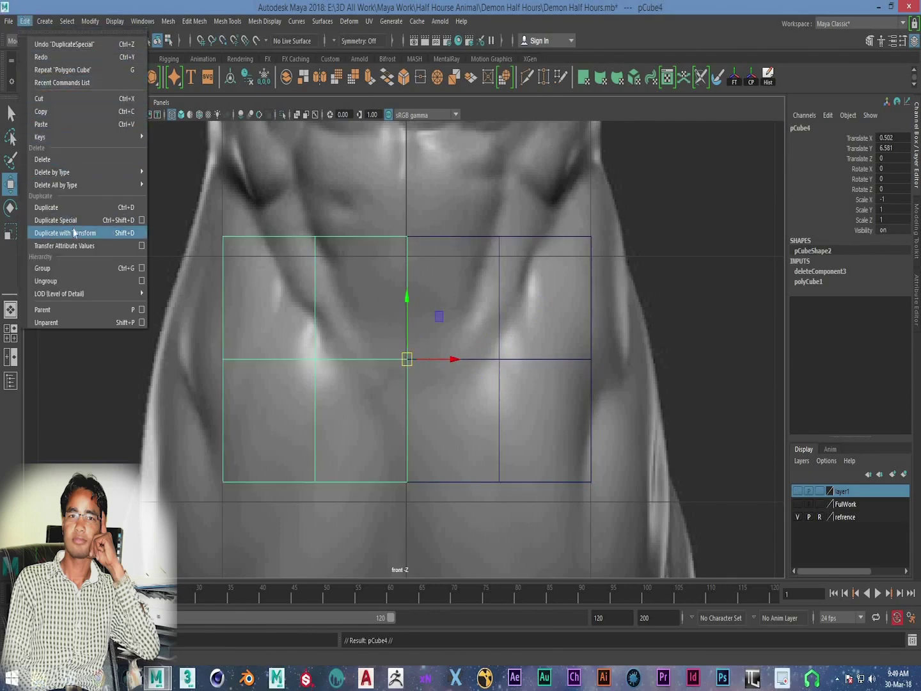
{"action": "left_click", "coordinate": [143, 220]}
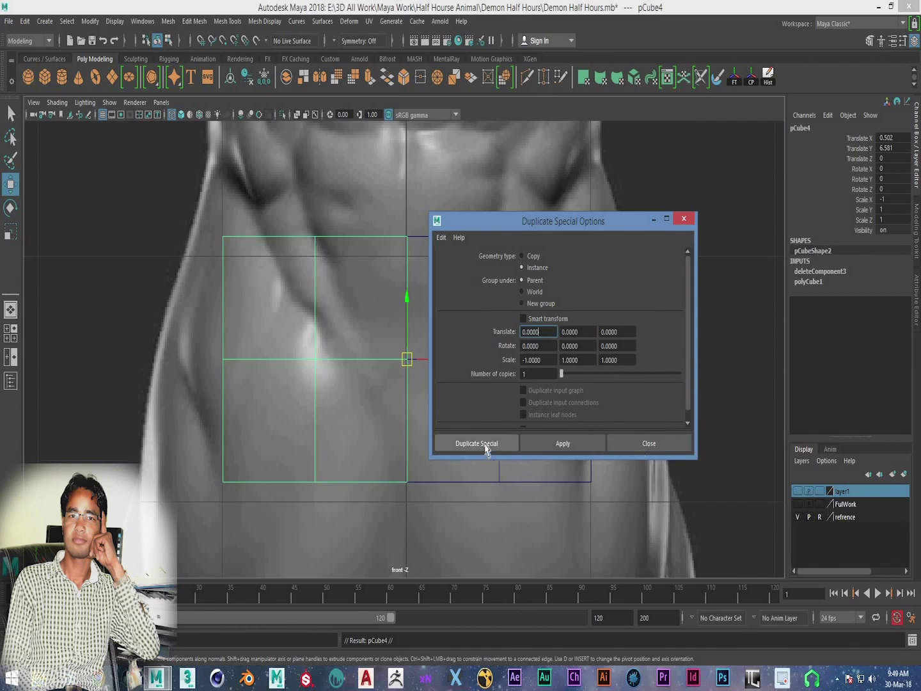
{"action": "left_click", "coordinate": [648, 443]}
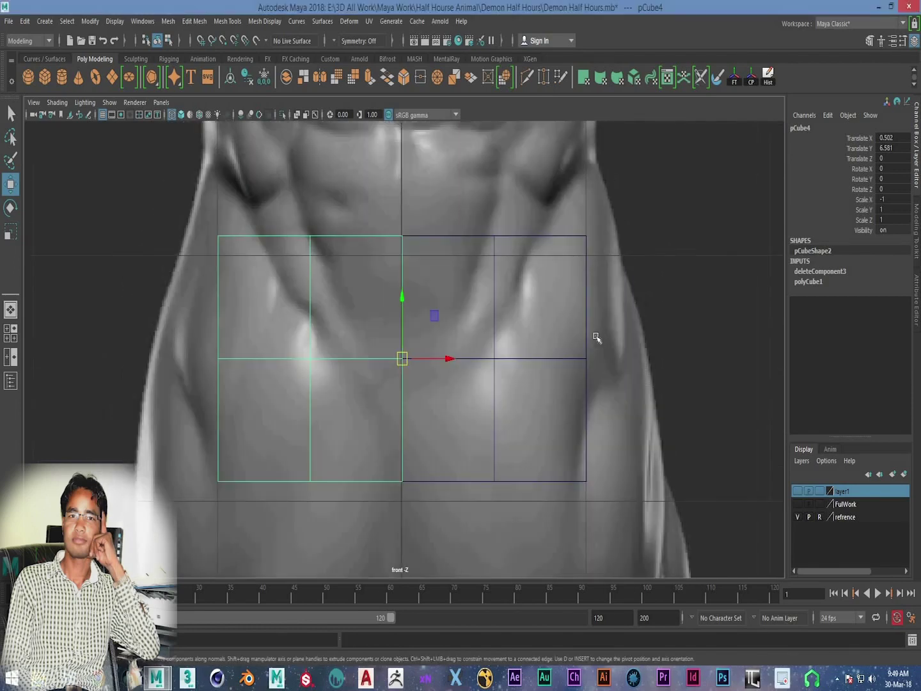
{"action": "scroll", "coordinate": [642, 270], "scroll_direction": "up", "scroll_amount": 2}
{"action": "left_click", "coordinate": [642, 269]}
{"action": "left_click", "coordinate": [427, 310]}
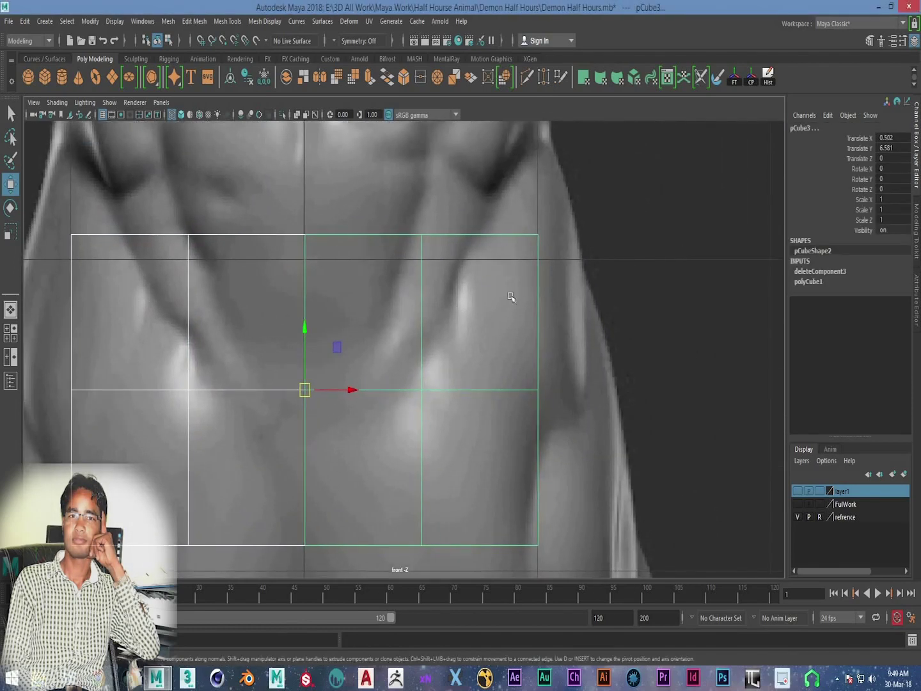
Step: Push the cube's outer vertices out to match the waist outline in the front view
{"action": "scroll", "coordinate": [617, 194], "scroll_direction": "up", "scroll_amount": 2}
{"action": "left_click", "coordinate": [618, 195]}
{"action": "middle_click_drag", "start_coordinate": [618, 194], "coordinate": [553, 360], "text": "alt"}
{"action": "left_click", "coordinate": [505, 349]}
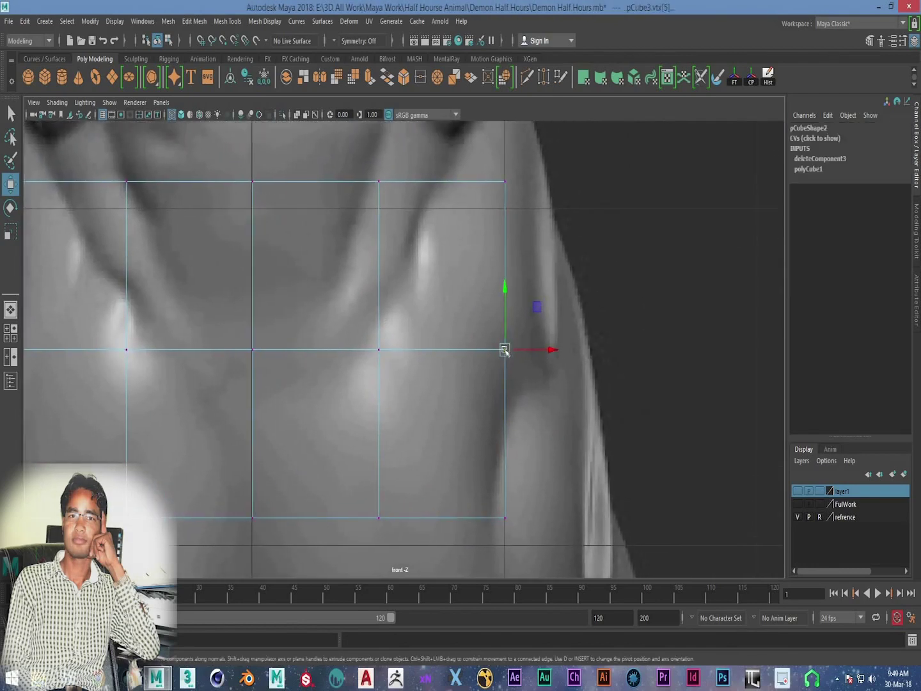
{"action": "left_click_drag", "start_coordinate": [537, 356], "coordinate": [564, 355]}
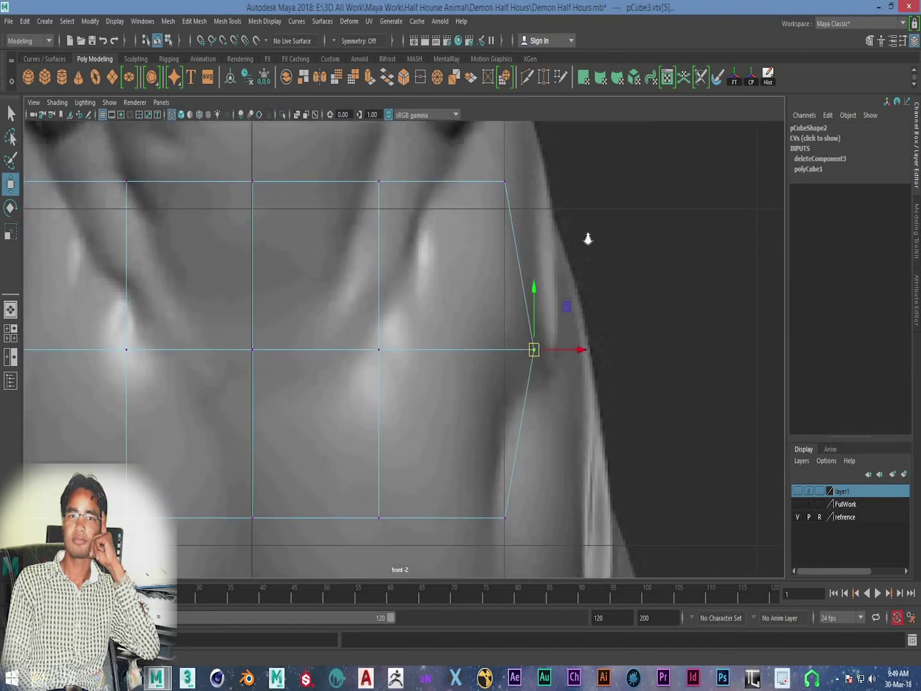
{"action": "scroll", "coordinate": [589, 240], "scroll_direction": "down", "scroll_amount": 3}
{"action": "left_click", "coordinate": [607, 441]}
{"action": "scroll", "coordinate": [382, 415], "scroll_direction": "down", "scroll_amount": 5}
{"action": "scroll", "coordinate": [479, 383], "scroll_direction": "up", "scroll_amount": 2}
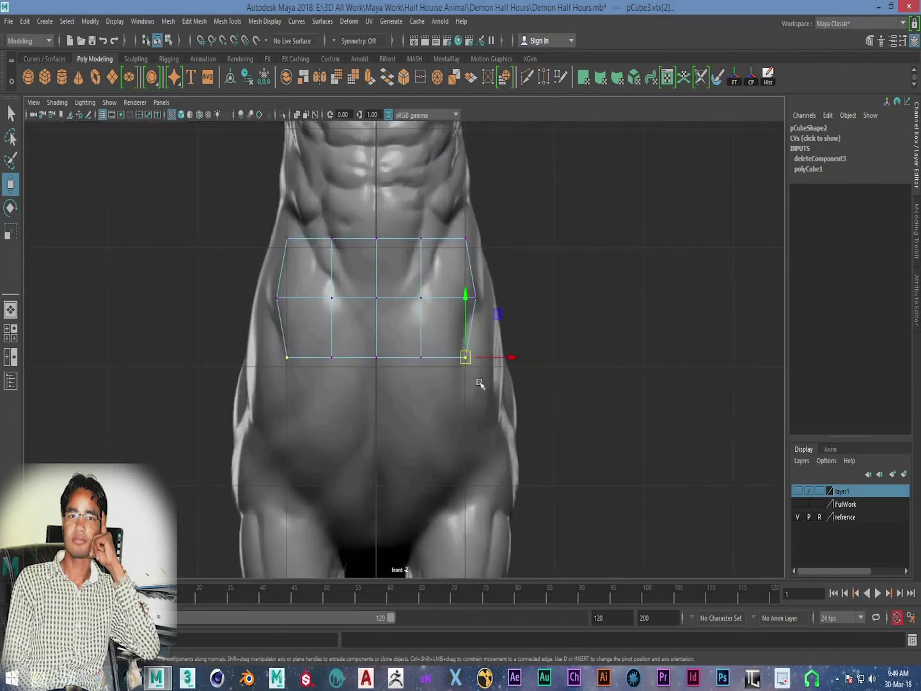
{"action": "scroll", "coordinate": [490, 386], "scroll_direction": "up", "scroll_amount": 1}
{"action": "middle_click_drag", "start_coordinate": [458, 243], "coordinate": [458, 354], "text": "alt"}
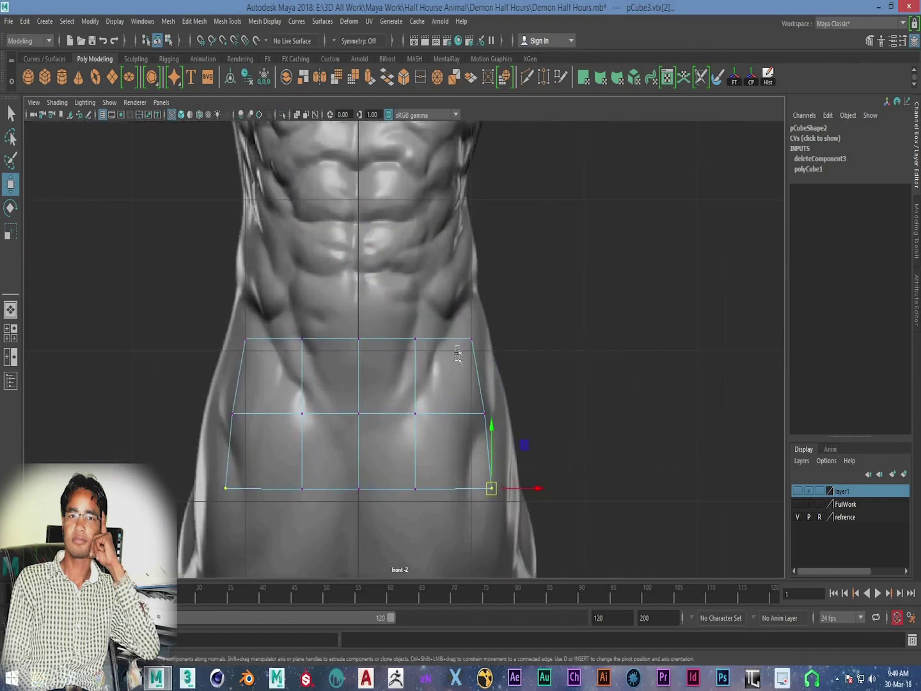
{"action": "left_click_drag", "start_coordinate": [474, 341], "coordinate": [496, 341]}
{"action": "left_click_drag", "start_coordinate": [490, 417], "coordinate": [499, 416]}
Step: Slide the cage forward to the chest in the side view, then check it in perspective
{"action": "key", "text": "space"}
{"action": "key", "text": "space"}
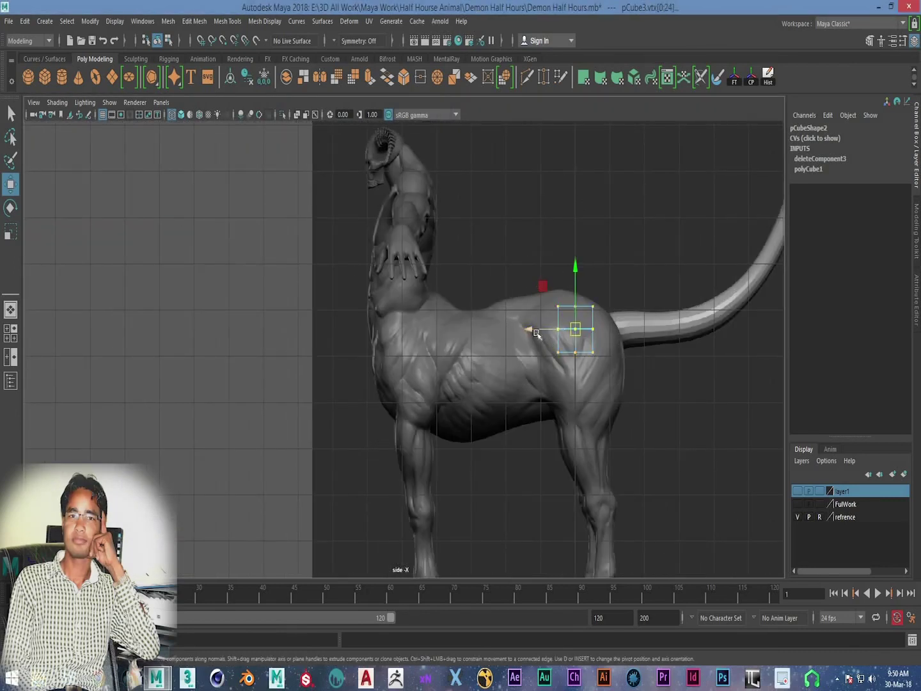
{"action": "left_click_drag", "start_coordinate": [529, 336], "coordinate": [353, 341]}
{"action": "scroll", "coordinate": [367, 360], "scroll_direction": "up", "scroll_amount": 2}
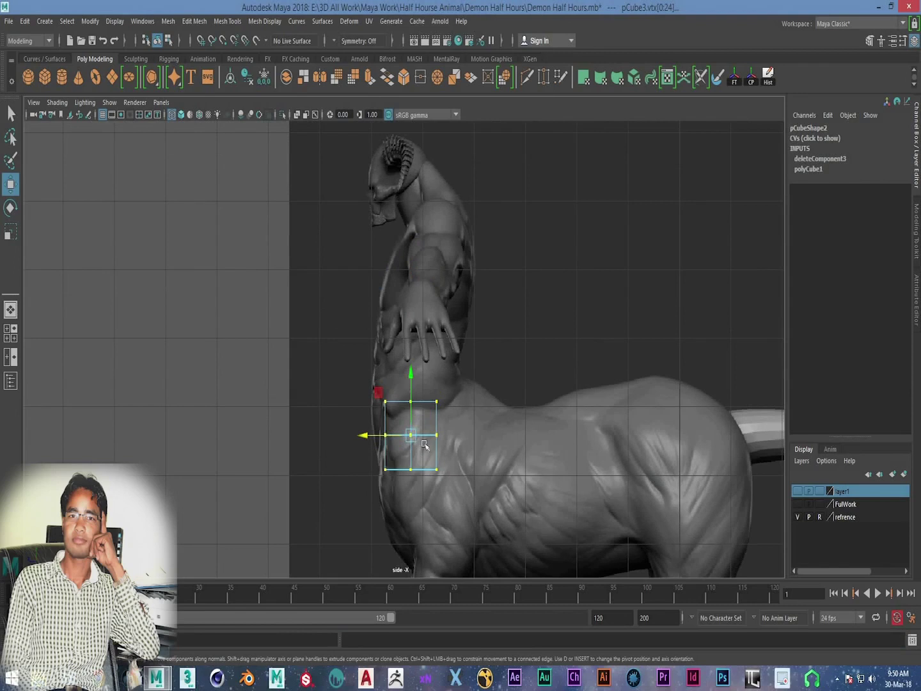
{"action": "key", "text": "space"}
{"action": "key", "text": "space"}
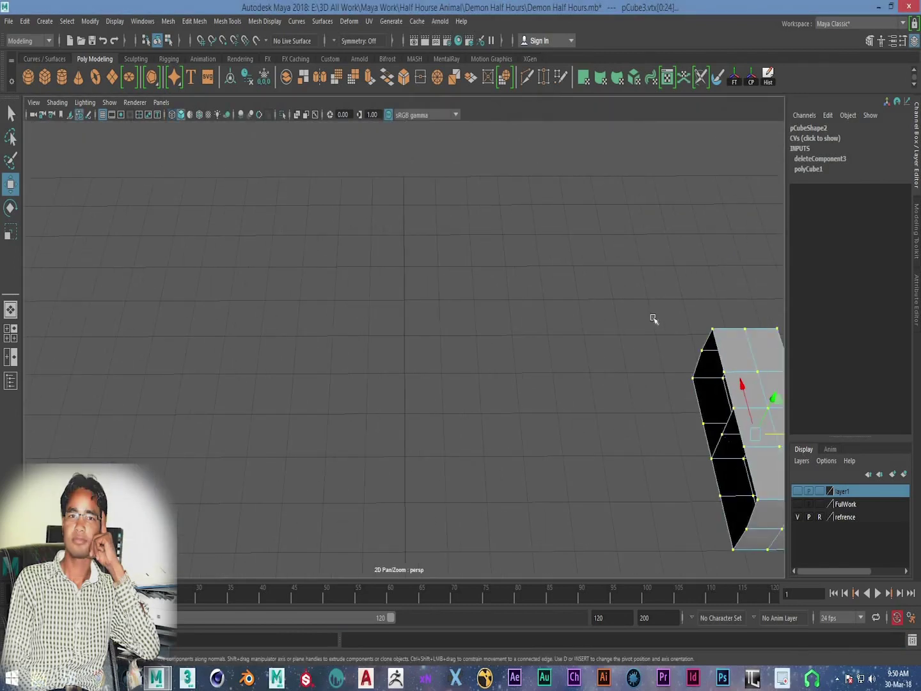
{"action": "scroll", "coordinate": [665, 409], "scroll_direction": "down", "scroll_amount": 3}
{"action": "mouse_move", "coordinate": [734, 386]}
{"action": "left_mouse_down", "text": "alt"}
{"action": "mouse_move", "coordinate": [678, 550]}
{"action": "mouse_move", "coordinate": [448, 320]}
{"action": "left_mouse_up", "text": "alt"}
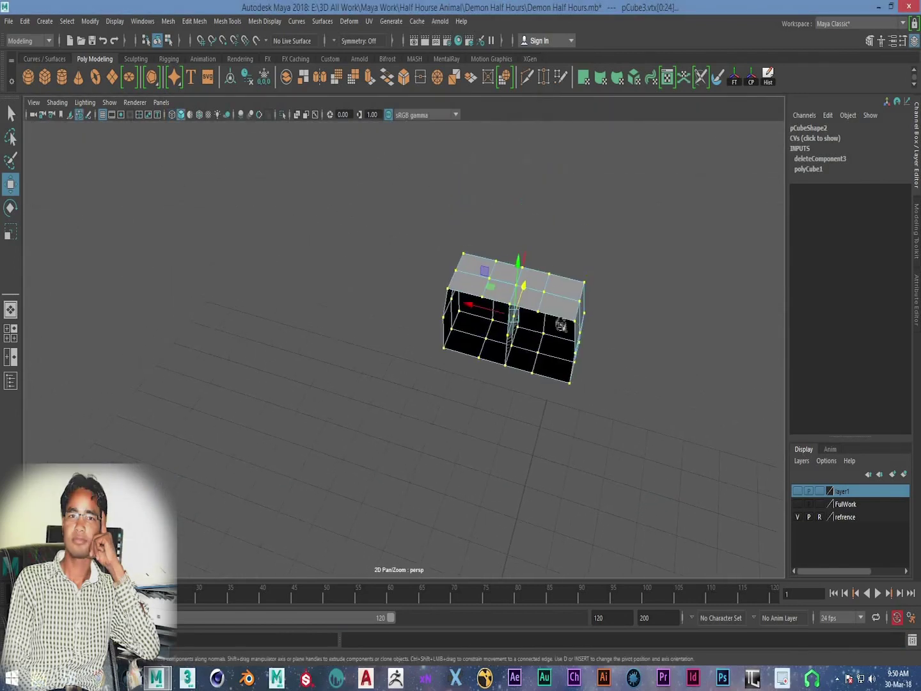
{"action": "scroll", "coordinate": [404, 298], "scroll_direction": "up", "scroll_amount": 3}
{"action": "left_click_drag", "start_coordinate": [367, 367], "coordinate": [329, 456], "text": "alt"}
Step: Compare the cage against the front reference and orbit in closer around it
{"action": "key", "text": "space"}
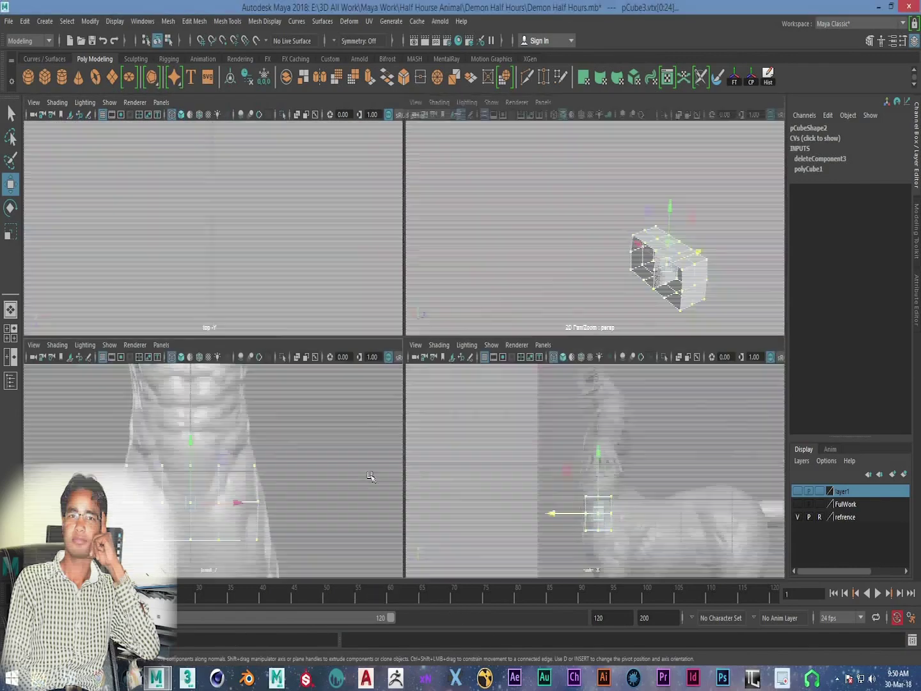
{"action": "key", "text": "space"}
{"action": "scroll", "coordinate": [391, 419], "scroll_direction": "down", "scroll_amount": 5}
{"action": "key", "text": "space"}
{"action": "key", "text": "space"}
{"action": "key", "text": "space"}
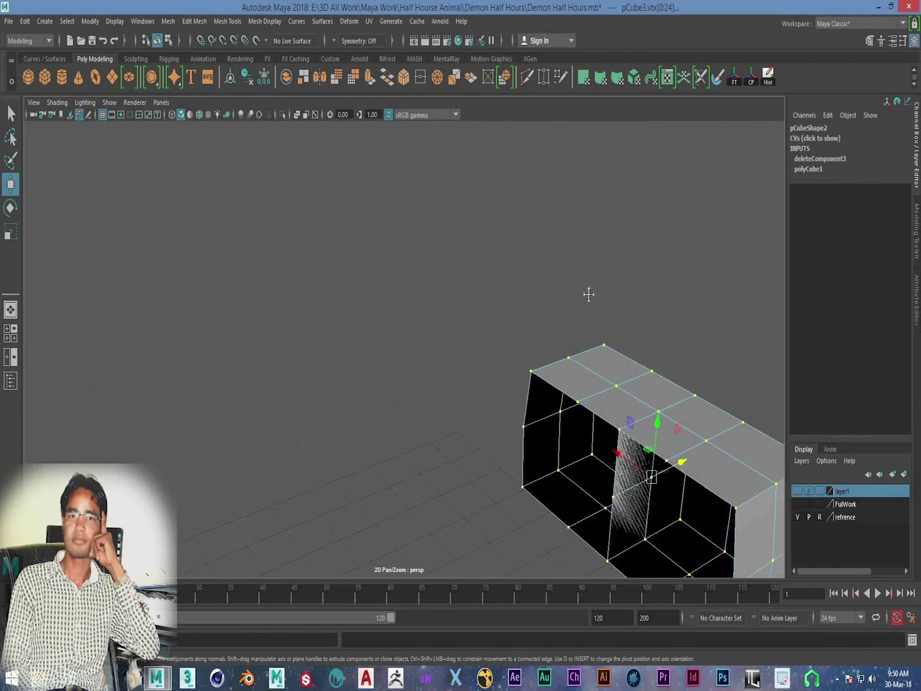
{"action": "scroll", "coordinate": [437, 381], "scroll_direction": "down", "scroll_amount": 2}
{"action": "left_click_drag", "start_coordinate": [436, 381], "coordinate": [488, 322], "text": "alt"}
{"action": "scroll", "coordinate": [487, 322], "scroll_direction": "up", "scroll_amount": 3}
Step: Delete the inner divider and floor faces of the waist block
{"action": "right_click_drag", "start_coordinate": [484, 287], "coordinate": [484, 328]}
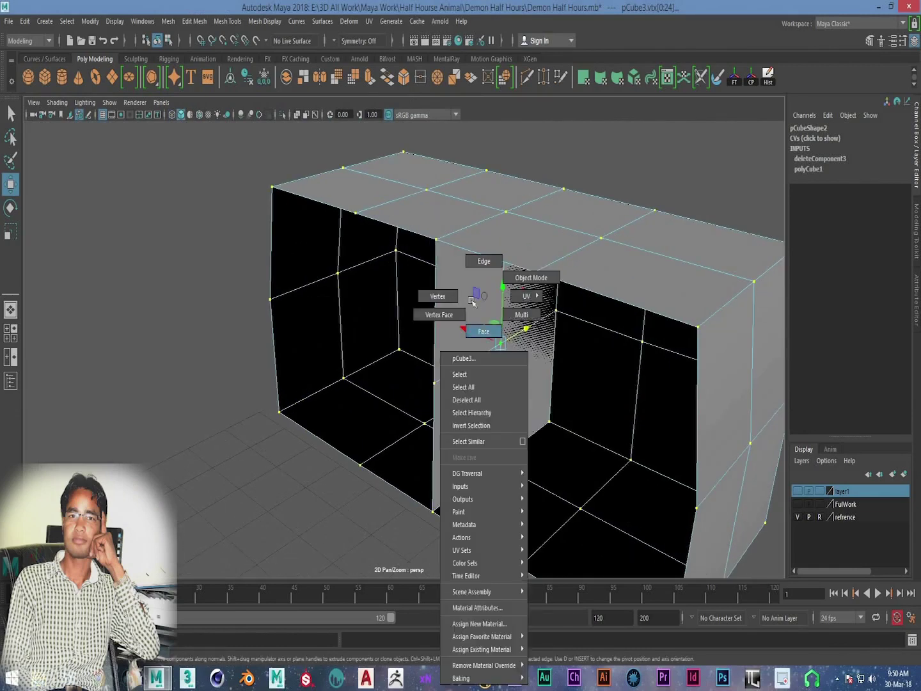
{"action": "left_click", "coordinate": [528, 341], "text": "shift"}
{"action": "left_click", "coordinate": [461, 444], "text": "shift"}
{"action": "left_click", "coordinate": [555, 433], "text": "shift"}
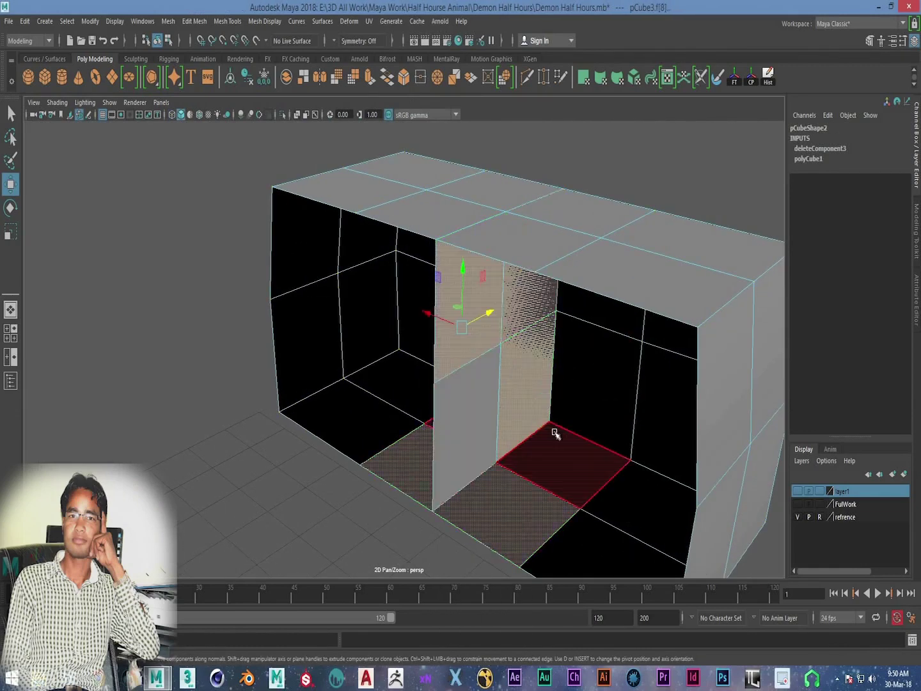
{"action": "left_click", "coordinate": [473, 416], "text": "shift"}
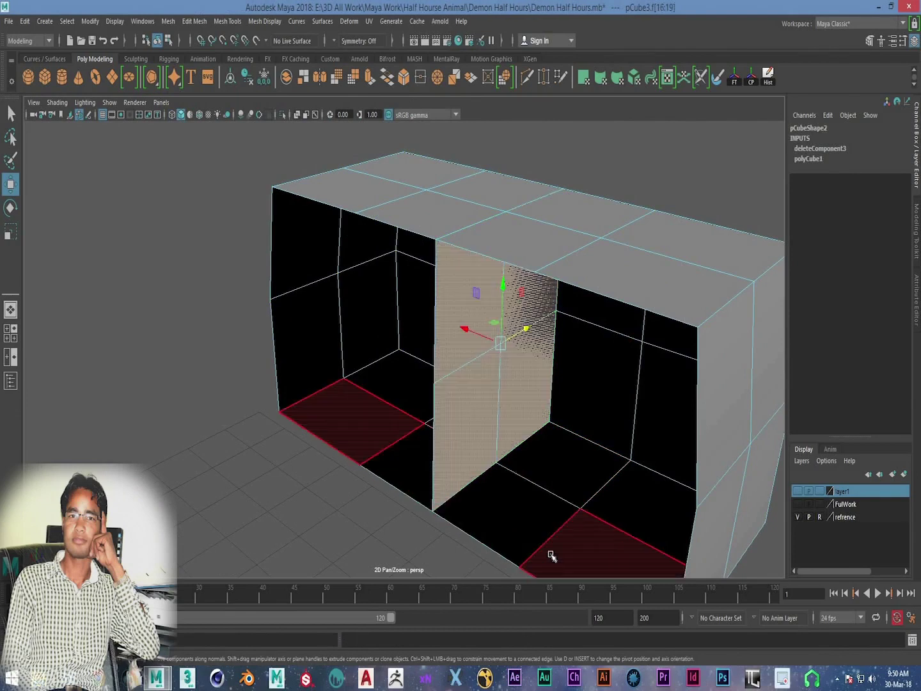
{"action": "key", "text": "Delete"}
Step: Bridge the two open edge loops across the gap
{"action": "right_click_drag", "start_coordinate": [442, 261], "coordinate": [439, 229]}
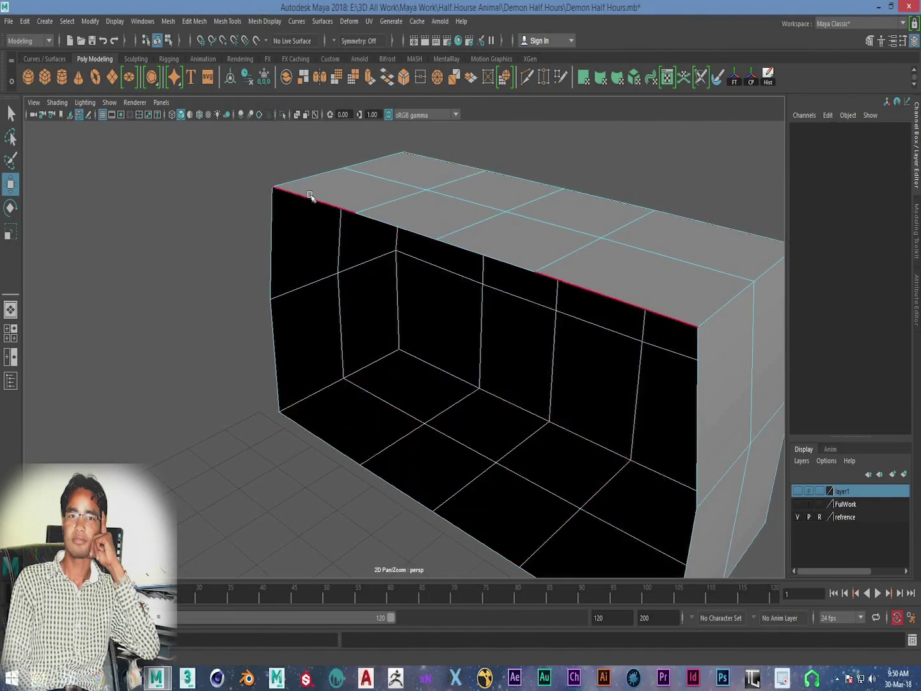
{"action": "left_click", "coordinate": [308, 196]}
{"action": "double_click", "coordinate": [291, 307]}
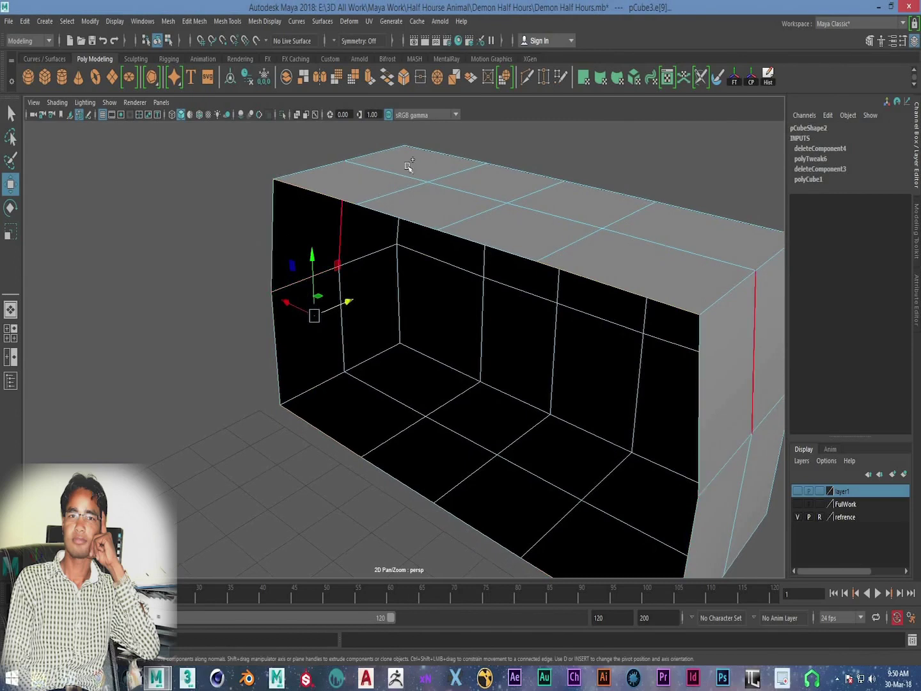
{"action": "right_click", "coordinate": [470, 149], "text": "shift"}
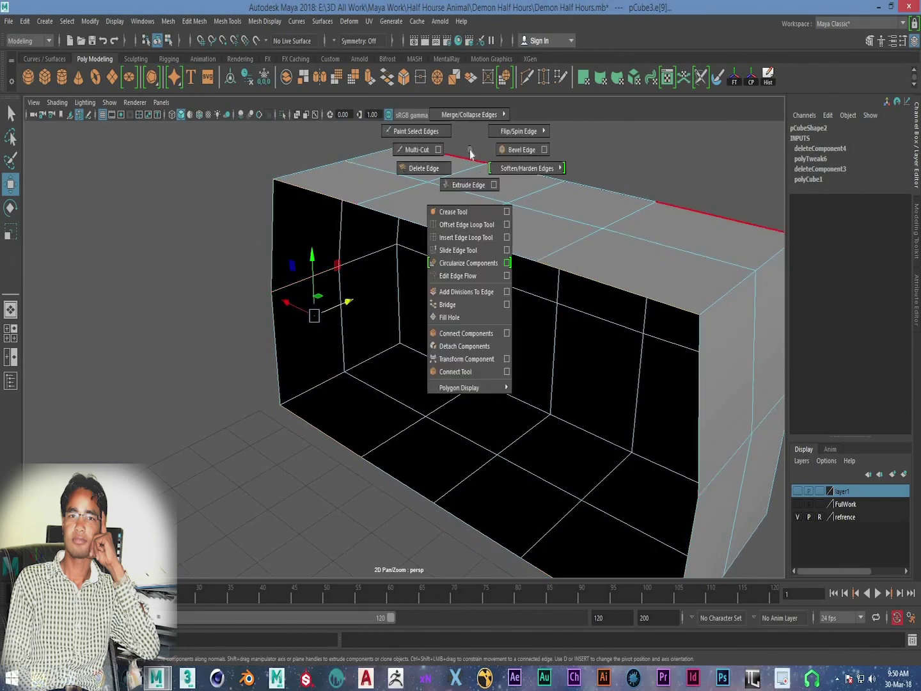
{"action": "left_click", "coordinate": [471, 305]}
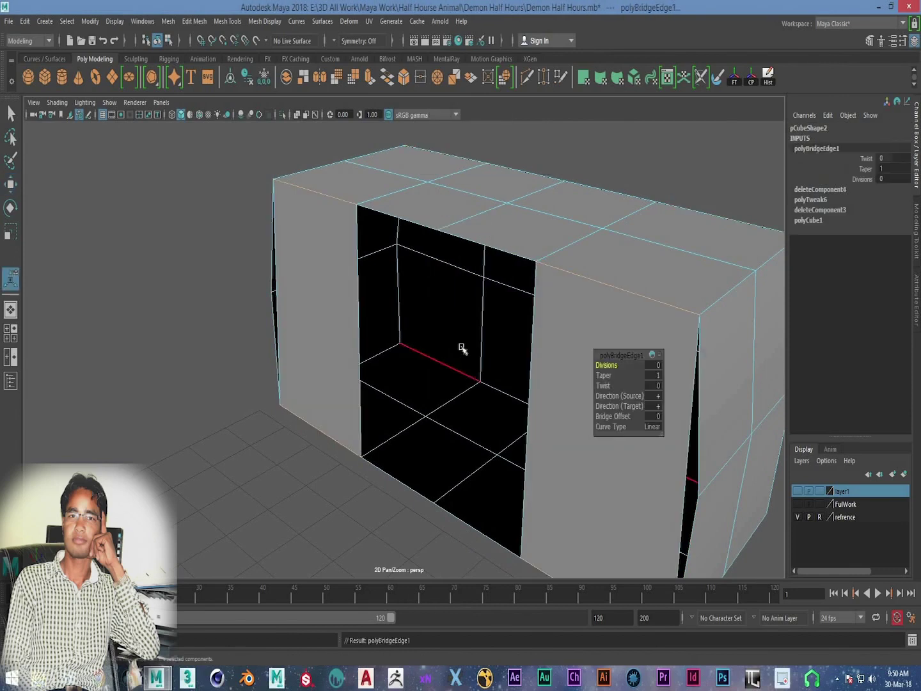
{"action": "left_click_drag", "start_coordinate": [461, 349], "coordinate": [356, 212], "text": "alt"}
Step: Fill the hole in the remaining opening
{"action": "left_click", "coordinate": [355, 209]}
{"action": "right_click_drag", "start_coordinate": [401, 196], "coordinate": [405, 366], "text": "shift"}
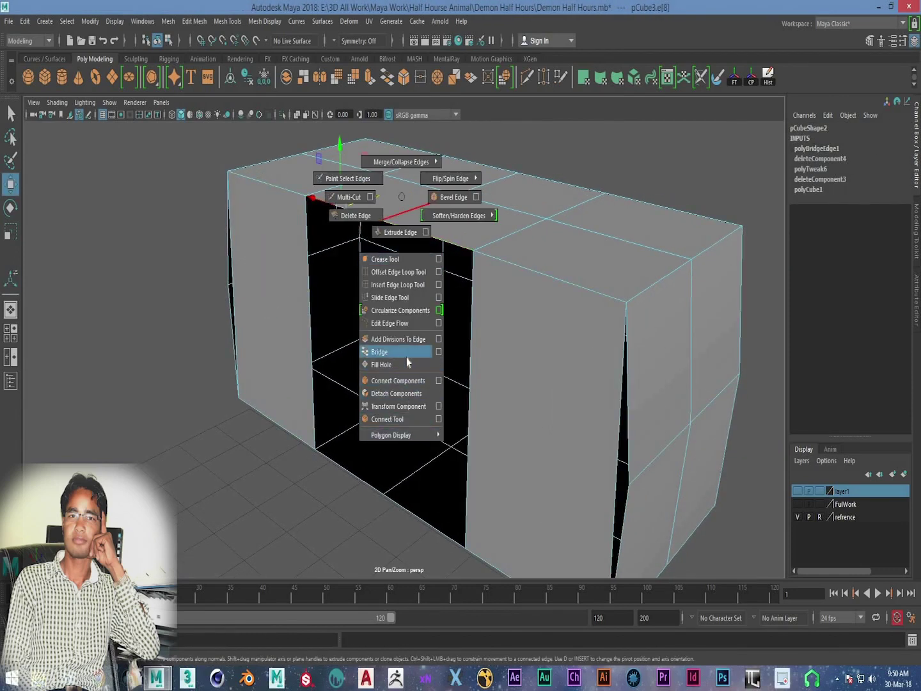
{"action": "left_click", "coordinate": [353, 462]}
{"action": "left_click", "coordinate": [352, 464], "text": "shift"}
{"action": "right_click_drag", "start_coordinate": [381, 322], "coordinate": [374, 489], "text": "shift"}
{"action": "left_click_drag", "start_coordinate": [344, 384], "coordinate": [318, 370], "text": "alt"}
{"action": "scroll", "coordinate": [401, 345], "scroll_direction": "up", "scroll_amount": 3}
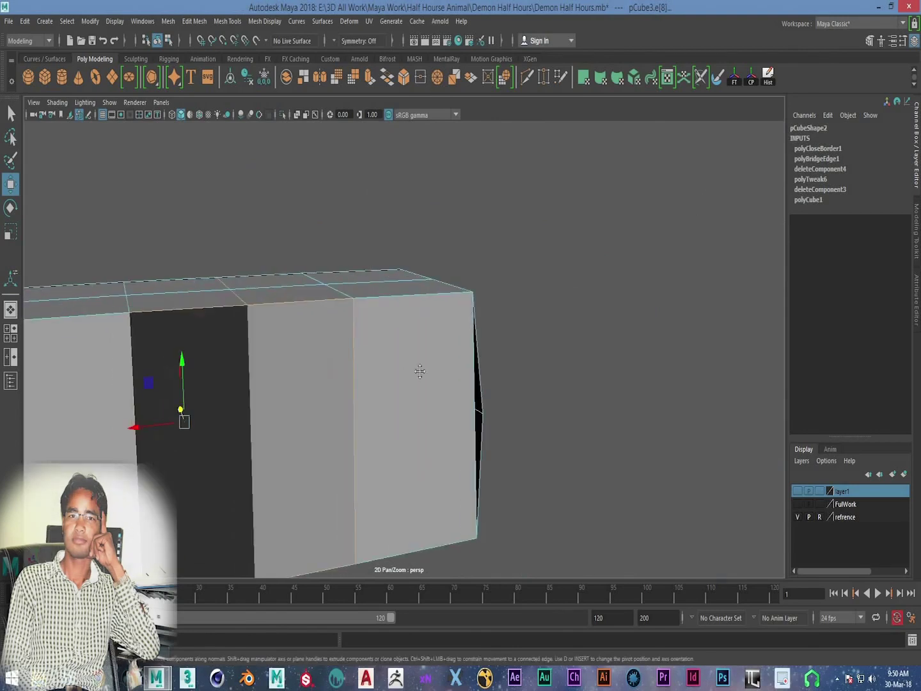
Step: Split a new vertical edge loop around the box with To Edge Ring and Split
{"action": "left_click_drag", "start_coordinate": [419, 371], "coordinate": [664, 397], "text": "alt"}
{"action": "left_click", "coordinate": [664, 397]}
{"action": "mouse_move", "coordinate": [344, 352]}
{"action": "left_mouse_down", "text": "alt"}
{"action": "mouse_move", "coordinate": [378, 300]}
{"action": "mouse_move", "coordinate": [323, 333]}
{"action": "left_mouse_up", "text": "alt"}
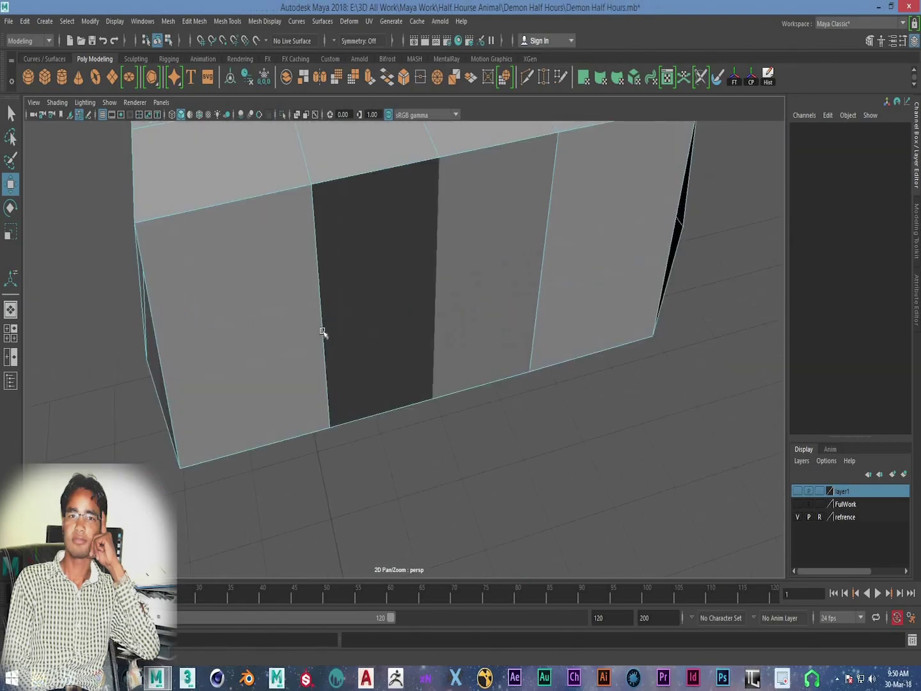
{"action": "double_click", "coordinate": [323, 332]}
{"action": "mouse_move", "coordinate": [343, 411]}
{"action": "left_mouse_down", "text": "alt"}
{"action": "mouse_move", "coordinate": [349, 378]}
{"action": "mouse_move", "coordinate": [289, 461]}
{"action": "left_mouse_up", "text": "alt"}
{"action": "double_click", "coordinate": [387, 383], "text": "shift"}
{"action": "right_click", "coordinate": [401, 361], "text": "shift"}
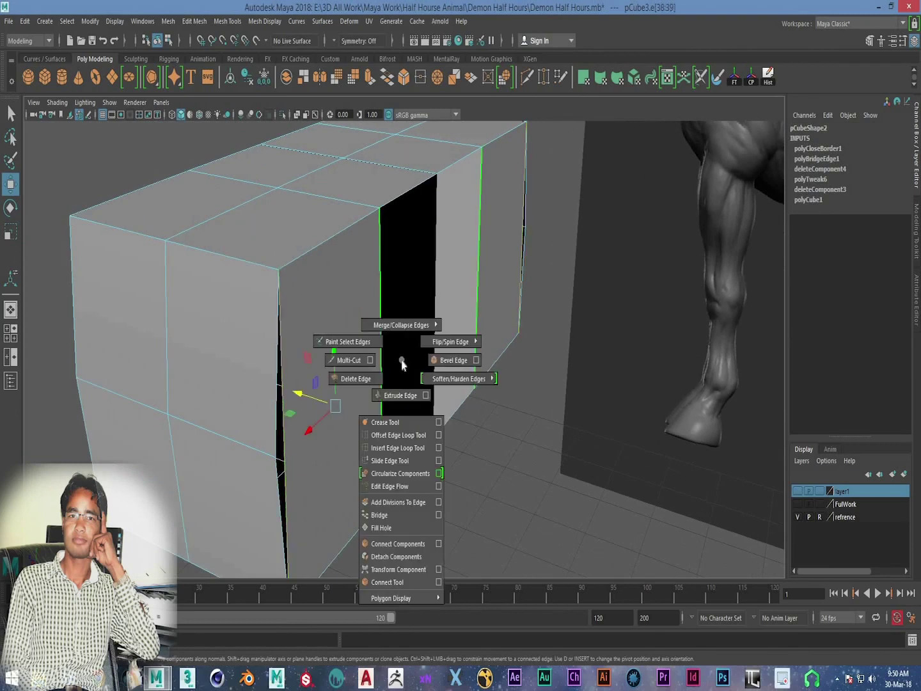
{"action": "right_click_drag", "start_coordinate": [401, 363], "coordinate": [384, 403], "text": "ctrl"}
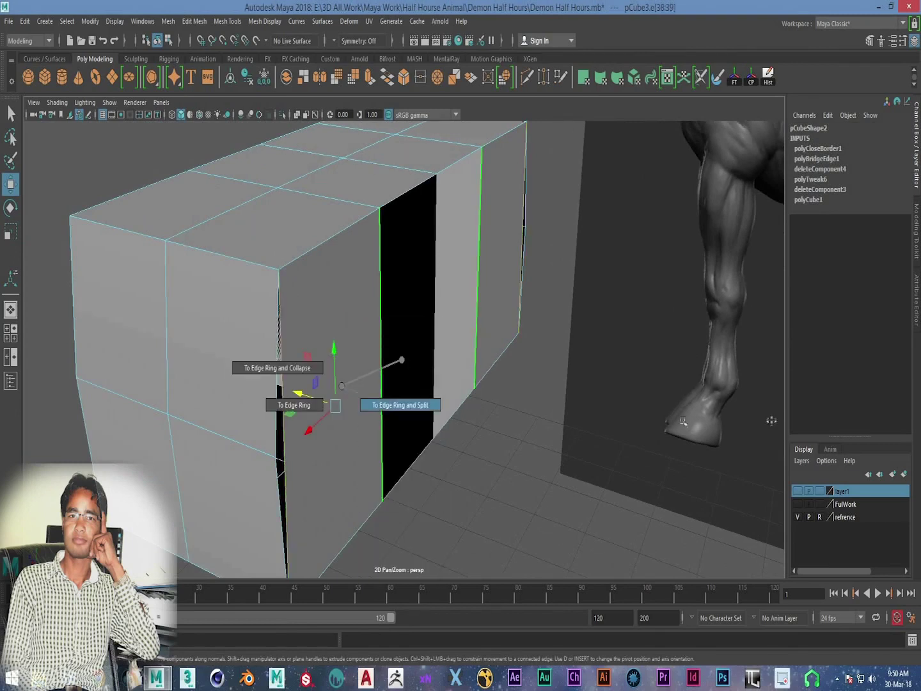
Step: Delete the two middle faces on the box
{"action": "mouse_move", "coordinate": [499, 403]}
{"action": "left_mouse_down", "text": "alt"}
{"action": "mouse_move", "coordinate": [411, 422]}
{"action": "mouse_move", "coordinate": [462, 417]}
{"action": "mouse_move", "coordinate": [495, 341]}
{"action": "mouse_move", "coordinate": [509, 395]}
{"action": "mouse_move", "coordinate": [449, 462]}
{"action": "mouse_move", "coordinate": [465, 382]}
{"action": "mouse_move", "coordinate": [335, 275]}
{"action": "left_mouse_up", "text": "alt"}
{"action": "mouse_move", "coordinate": [427, 313]}
{"action": "left_mouse_down", "text": "alt"}
{"action": "mouse_move", "coordinate": [434, 325]}
{"action": "mouse_move", "coordinate": [362, 300]}
{"action": "mouse_move", "coordinate": [407, 255]}
{"action": "mouse_move", "coordinate": [414, 197]}
{"action": "mouse_move", "coordinate": [378, 391]}
{"action": "mouse_move", "coordinate": [362, 378]}
{"action": "left_mouse_up", "text": "alt"}
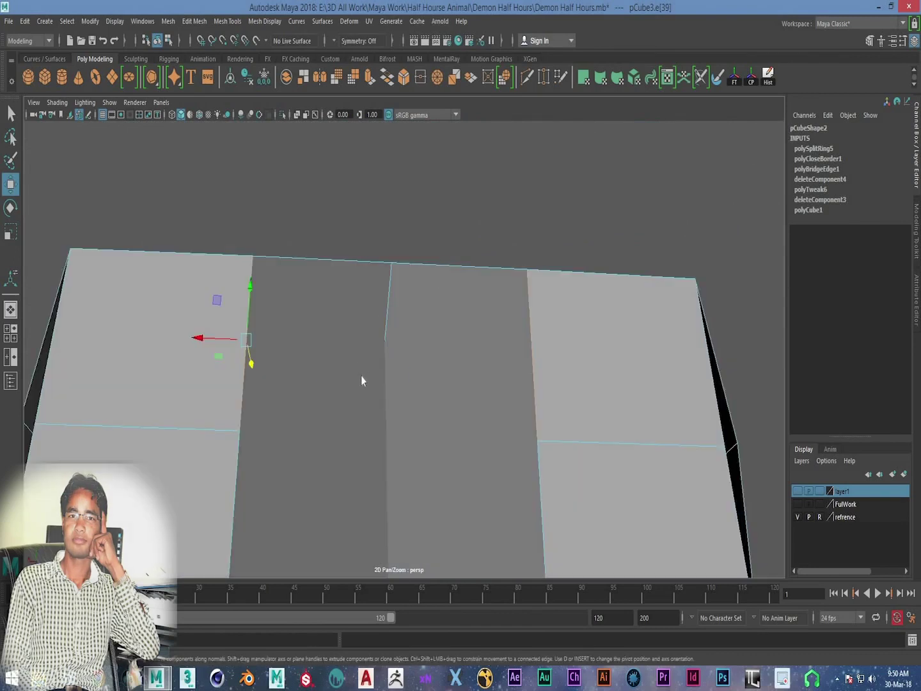
{"action": "mouse_move", "coordinate": [309, 425]}
{"action": "left_mouse_down"}
{"action": "mouse_move", "coordinate": [417, 421]}
{"action": "mouse_move", "coordinate": [413, 438]}
{"action": "left_mouse_up"}
{"action": "key", "text": "Delete"}
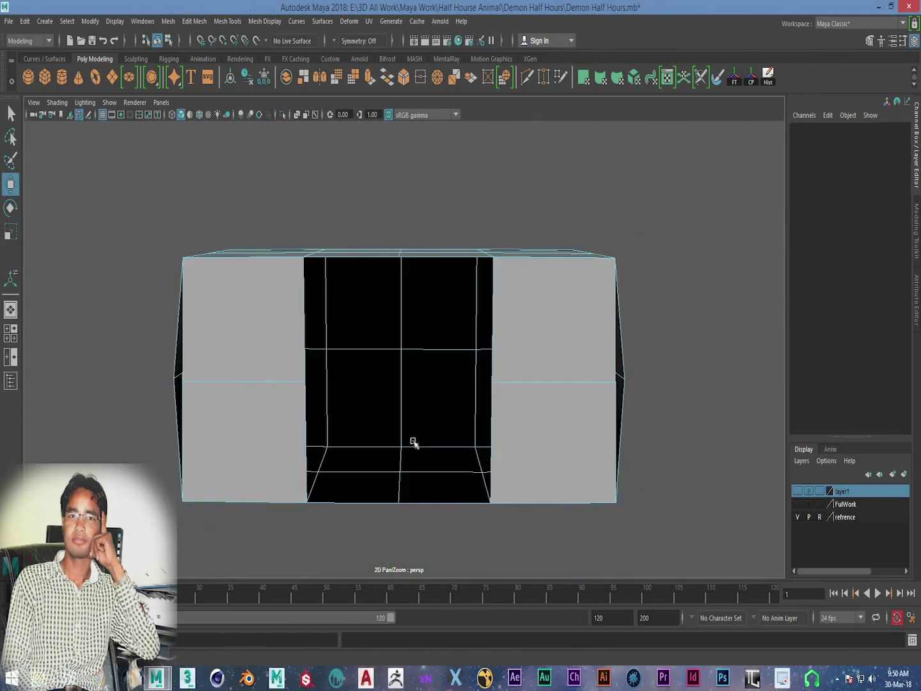
Step: Merge the seam vertices beside the hole at 0.01 threshold
{"action": "middle_click_drag", "start_coordinate": [281, 384], "coordinate": [430, 353], "text": "alt"}
{"action": "mouse_move", "coordinate": [429, 353]}
{"action": "left_mouse_down", "text": "alt"}
{"action": "mouse_move", "coordinate": [130, 388]}
{"action": "mouse_move", "coordinate": [359, 391]}
{"action": "left_mouse_up", "text": "alt"}
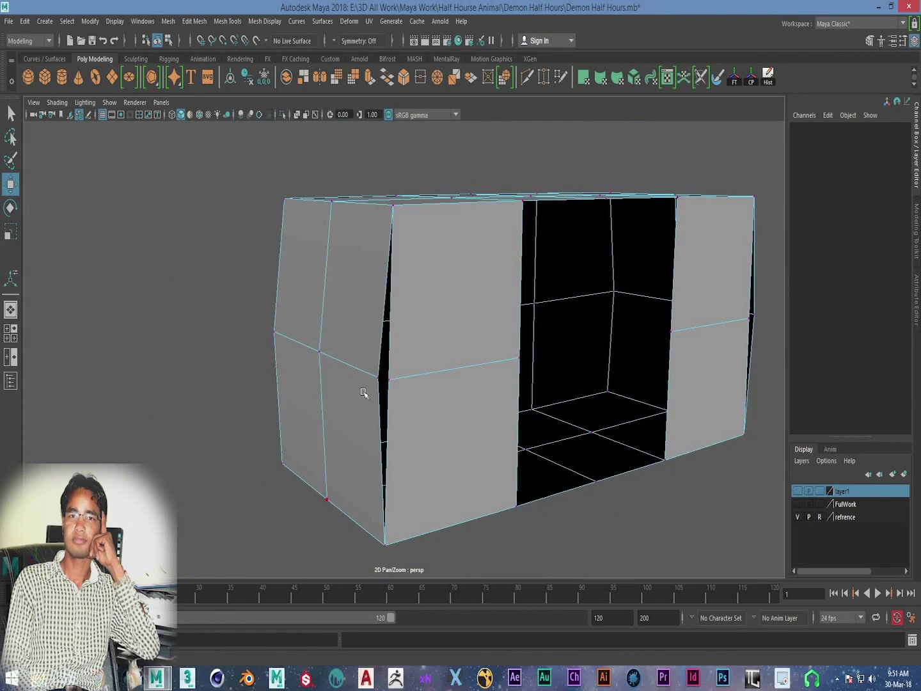
{"action": "left_click", "coordinate": [383, 378]}
{"action": "right_click_drag", "start_coordinate": [410, 376], "coordinate": [456, 331], "text": "shift"}
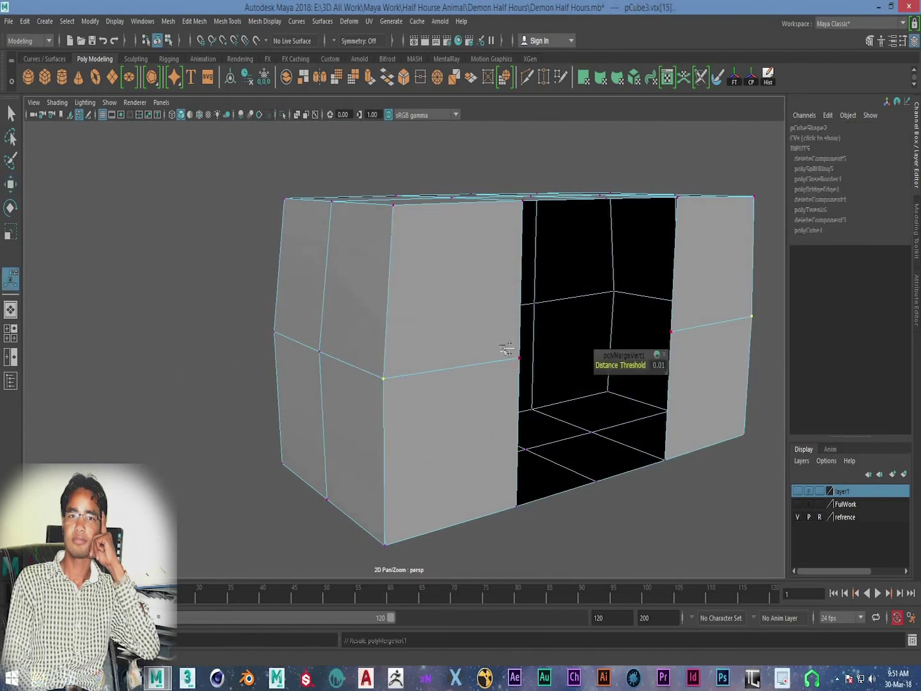
{"action": "scroll", "coordinate": [440, 336], "scroll_direction": "up", "scroll_amount": 3}
{"action": "scroll", "coordinate": [632, 279], "scroll_direction": "down", "scroll_amount": 3}
Step: Bridge the front gap closed
{"action": "right_click_drag", "start_coordinate": [530, 267], "coordinate": [530, 230]}
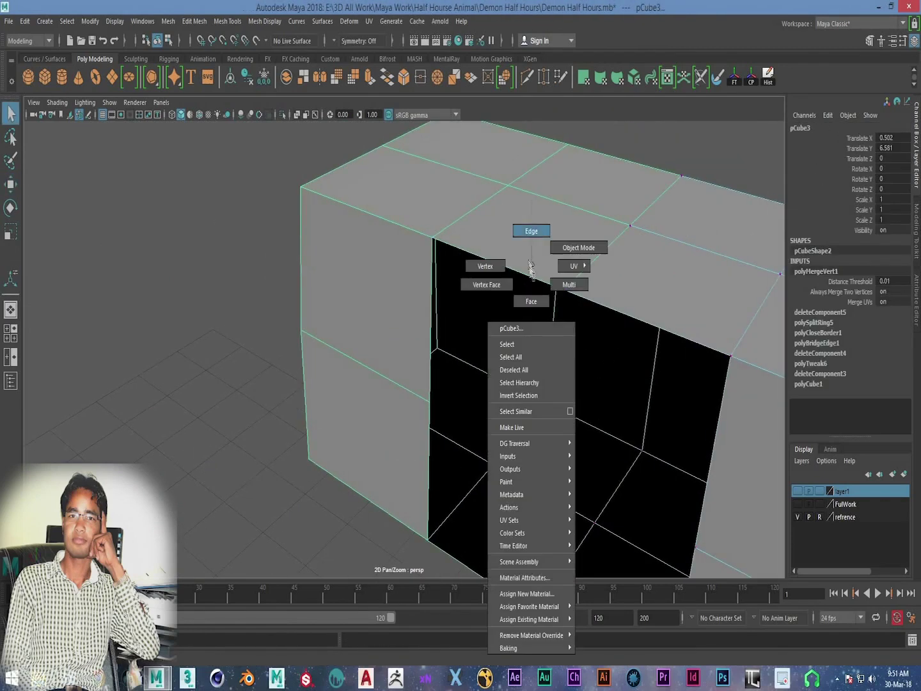
{"action": "left_click_drag", "start_coordinate": [524, 359], "coordinate": [517, 355], "text": "alt"}
{"action": "scroll", "coordinate": [516, 356], "scroll_direction": "down", "scroll_amount": 4}
{"action": "mouse_move", "coordinate": [500, 303]}
{"action": "right_mouse_down", "text": "shift"}
{"action": "mouse_move", "coordinate": [502, 420]}
{"action": "mouse_move", "coordinate": [478, 459]}
{"action": "right_mouse_up", "text": "shift"}
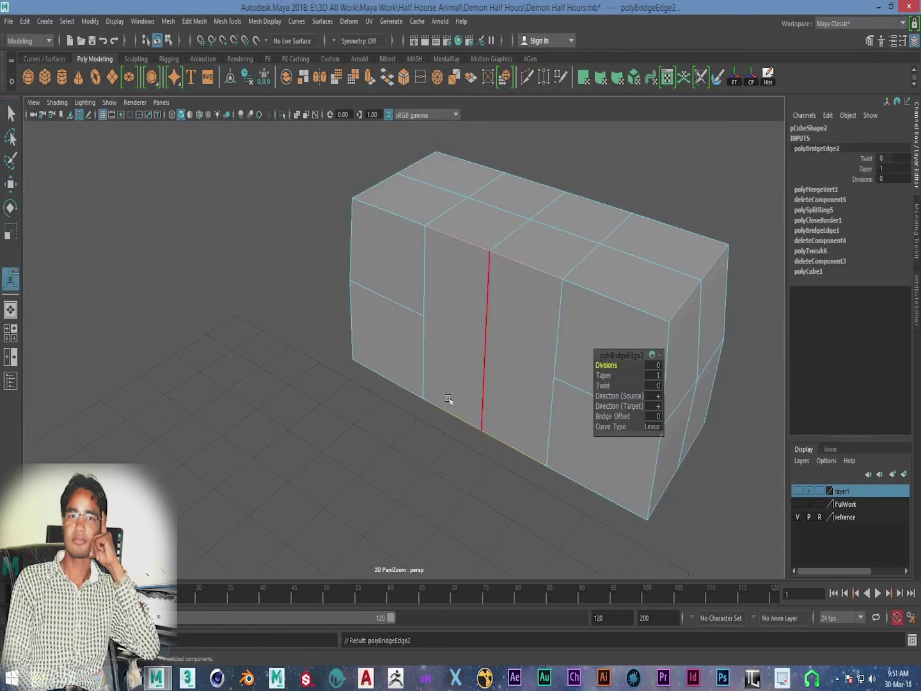
{"action": "middle_click_drag", "start_coordinate": [445, 397], "coordinate": [384, 397], "text": "alt"}
Step: Select two vertical edge loops on the front of the box
{"action": "key", "text": "w"}
{"action": "left_click_drag", "start_coordinate": [451, 333], "coordinate": [440, 390], "text": "alt"}
{"action": "key", "text": "F9"}
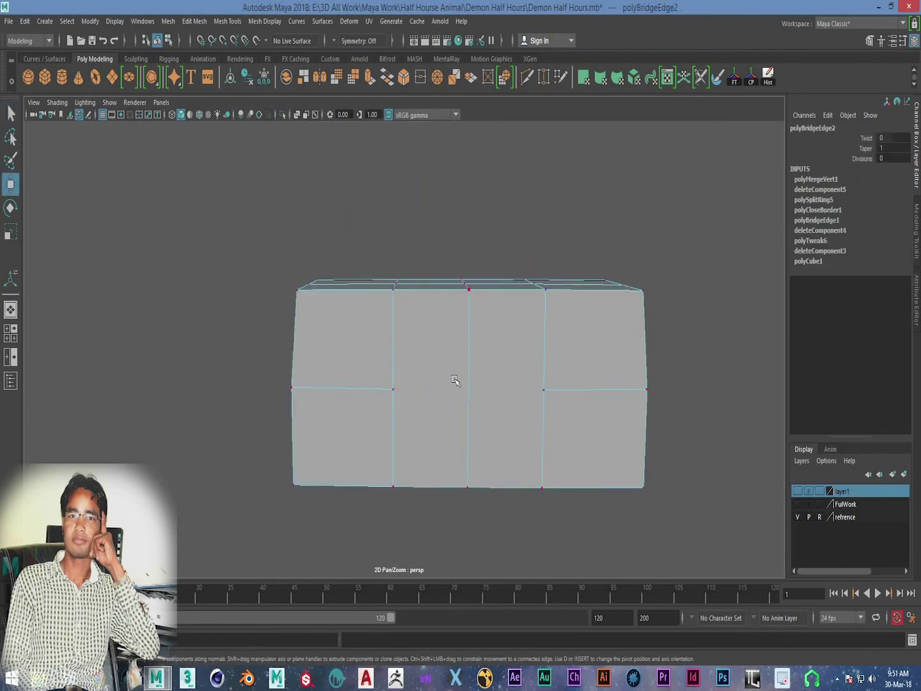
{"action": "key", "text": "F10"}
{"action": "double_click", "coordinate": [393, 383]}
{"action": "double_click", "coordinate": [544, 384], "text": "shift"}
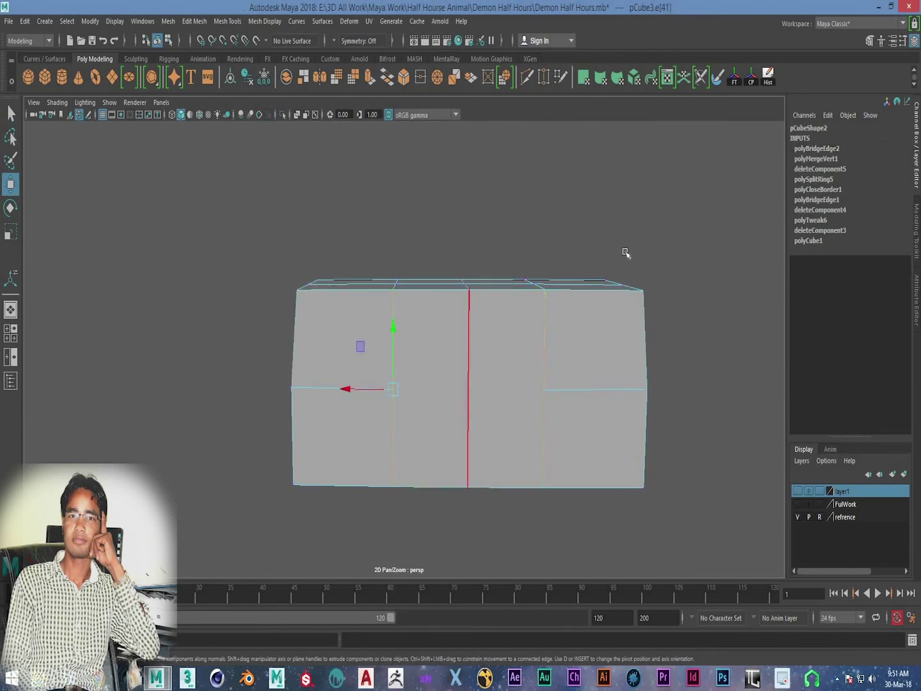
Step: Split another edge loop around the waist box with To Edge Ring and Split
{"action": "right_click", "coordinate": [641, 221], "text": "shift"}
{"action": "mouse_move", "coordinate": [641, 221]}
{"action": "right_mouse_down", "text": "ctrl"}
{"action": "mouse_move", "coordinate": [554, 281]}
{"action": "mouse_move", "coordinate": [613, 301]}
{"action": "right_mouse_up", "text": "ctrl"}
{"action": "scroll", "coordinate": [513, 346], "scroll_direction": "up", "scroll_amount": 5}
{"action": "scroll", "coordinate": [423, 497], "scroll_direction": "up", "scroll_amount": 3}
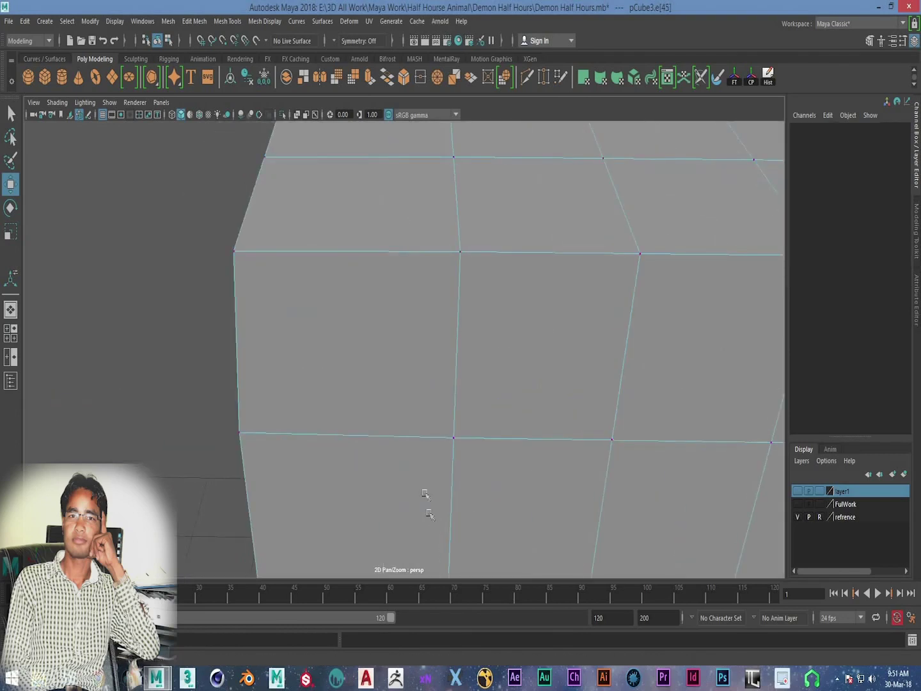
{"action": "scroll", "coordinate": [607, 553], "scroll_direction": "up", "scroll_amount": 3}
Step: Select the box's vertices and merge them at the 0.01 threshold
{"action": "left_click", "coordinate": [496, 513]}
{"action": "scroll", "coordinate": [518, 469], "scroll_direction": "down", "scroll_amount": 5}
{"action": "scroll", "coordinate": [406, 471], "scroll_direction": "down", "scroll_amount": 4}
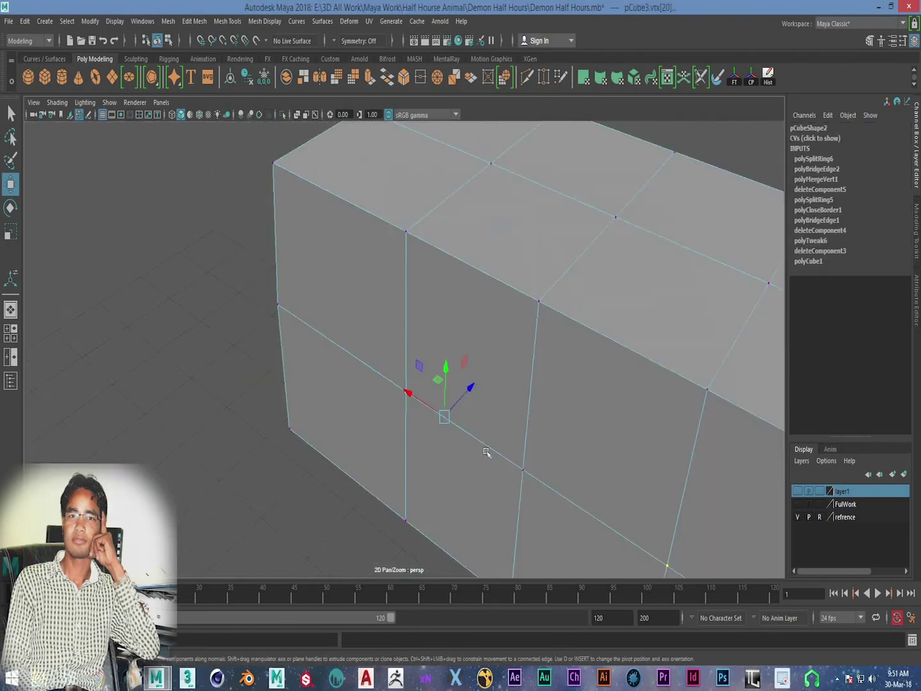
{"action": "scroll", "coordinate": [485, 450], "scroll_direction": "down", "scroll_amount": 3}
{"action": "left_click_drag", "start_coordinate": [478, 374], "coordinate": [691, 565], "text": "alt"}
{"action": "left_click_drag", "start_coordinate": [444, 419], "coordinate": [422, 306], "text": "alt"}
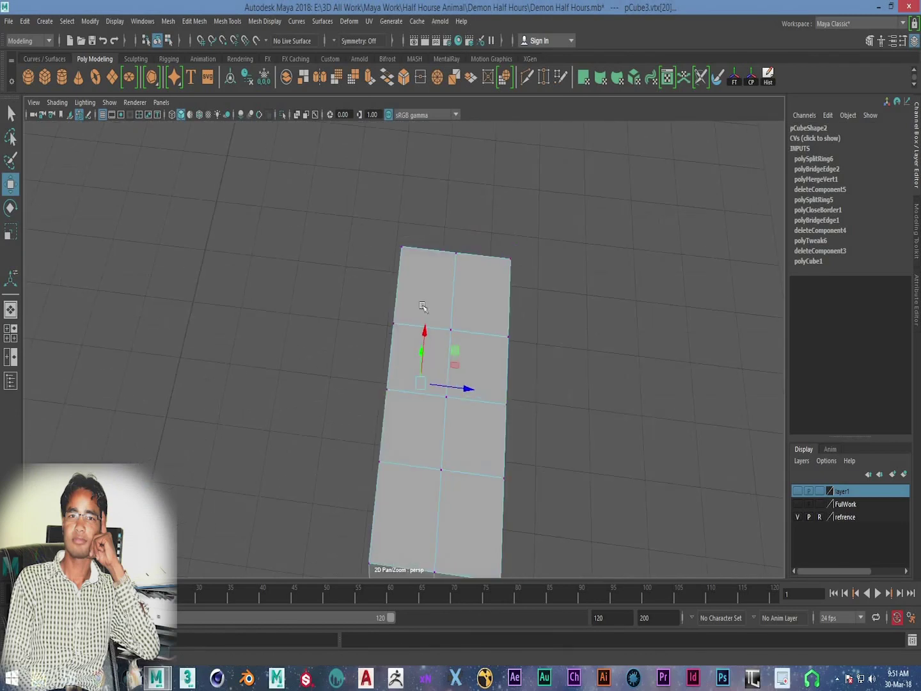
{"action": "left_click_drag", "start_coordinate": [438, 412], "coordinate": [569, 244], "text": "alt"}
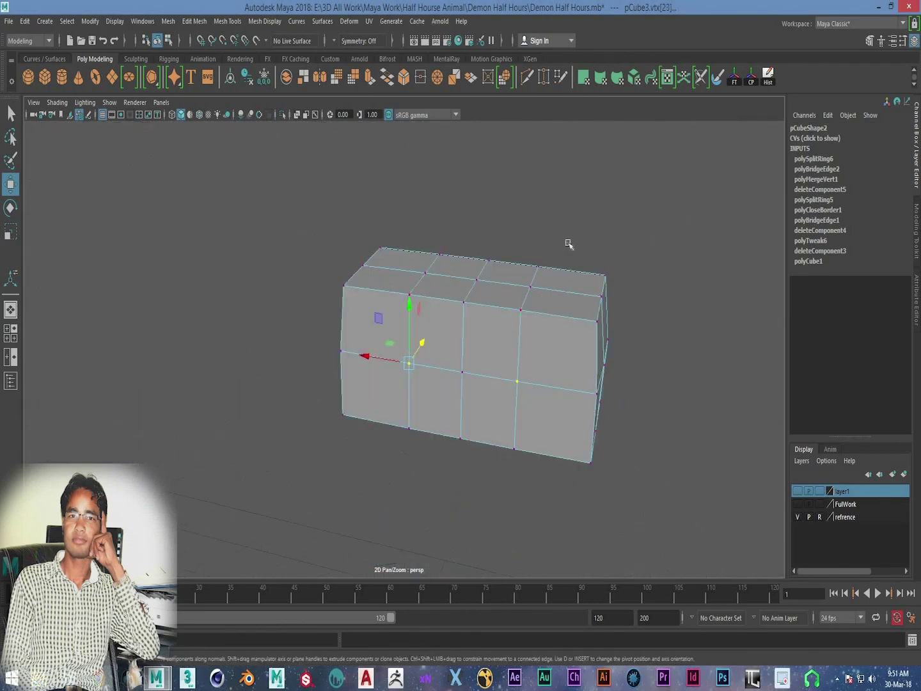
{"action": "right_click", "coordinate": [575, 225], "text": "shift"}
{"action": "left_click", "coordinate": [632, 157]}
Step: Return the box to Object Mode
{"action": "left_click_drag", "start_coordinate": [637, 263], "coordinate": [627, 246], "text": "alt"}
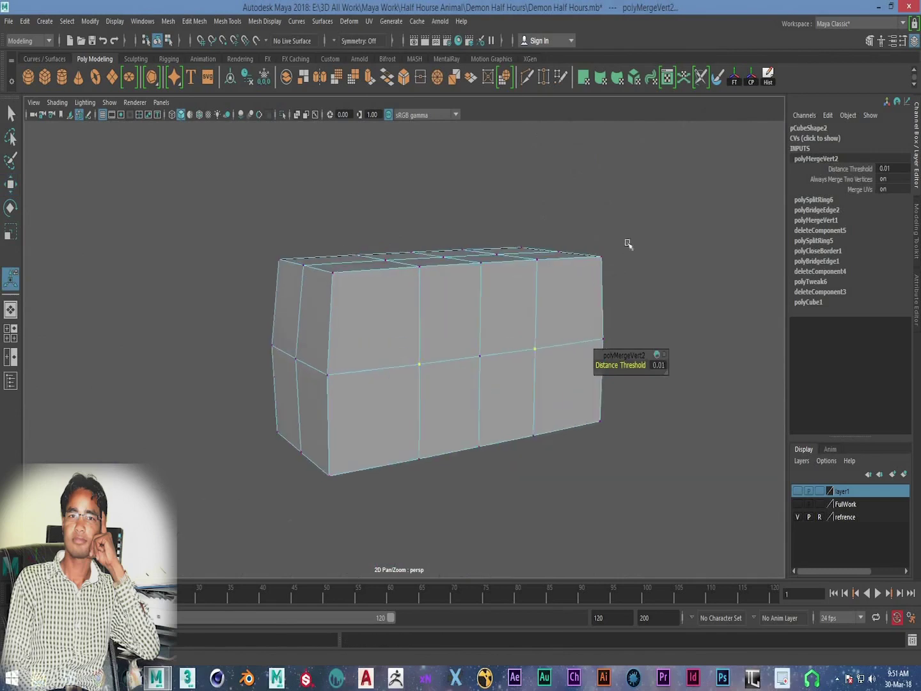
{"action": "left_click_drag", "start_coordinate": [562, 393], "coordinate": [467, 376], "text": "alt"}
{"action": "right_click", "coordinate": [465, 307]}
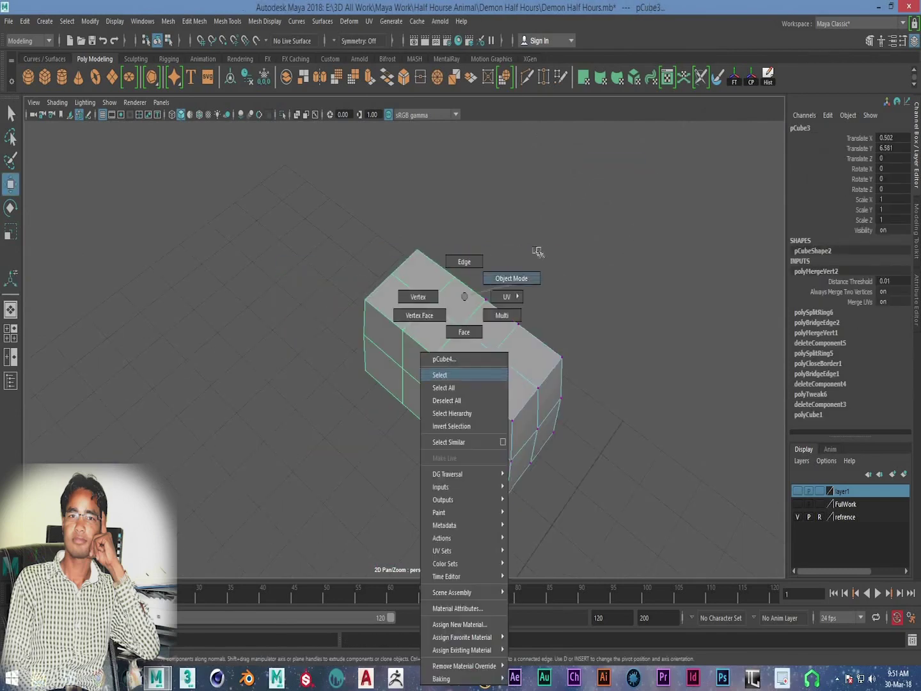
{"action": "left_click", "coordinate": [536, 252]}
Step: Select the whole box and maximize the side view showing the horse body
{"action": "left_click_drag", "start_coordinate": [644, 360], "coordinate": [428, 395]}
{"action": "key", "text": "space"}
{"action": "key", "text": "space"}
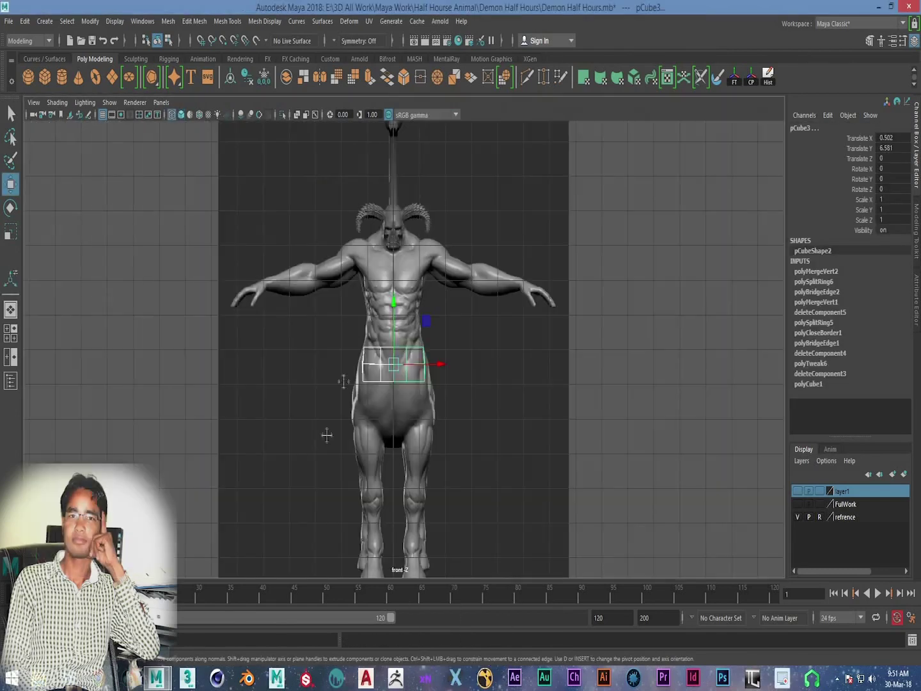
{"action": "scroll", "coordinate": [325, 432], "scroll_direction": "up", "scroll_amount": 2}
{"action": "scroll", "coordinate": [364, 407], "scroll_direction": "up", "scroll_amount": 4}
{"action": "key", "text": "space"}
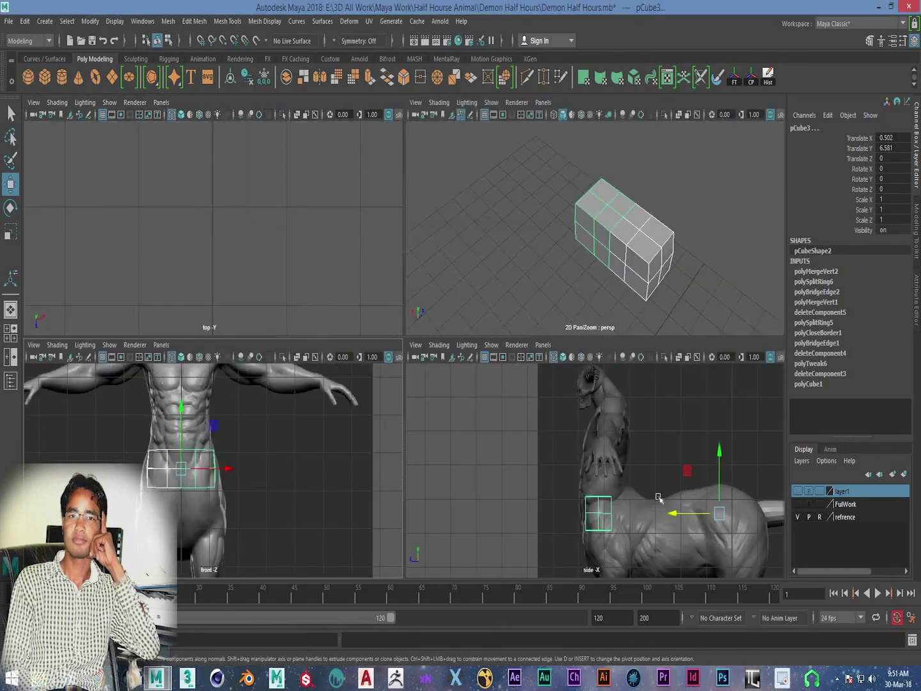
{"action": "key", "text": "space"}
{"action": "scroll", "coordinate": [576, 437], "scroll_direction": "up", "scroll_amount": 3}
Step: Reselect the box, center its pivot, and frame it in the side view
{"action": "left_click", "coordinate": [627, 291]}
{"action": "left_click_drag", "start_coordinate": [400, 447], "coordinate": [557, 426]}
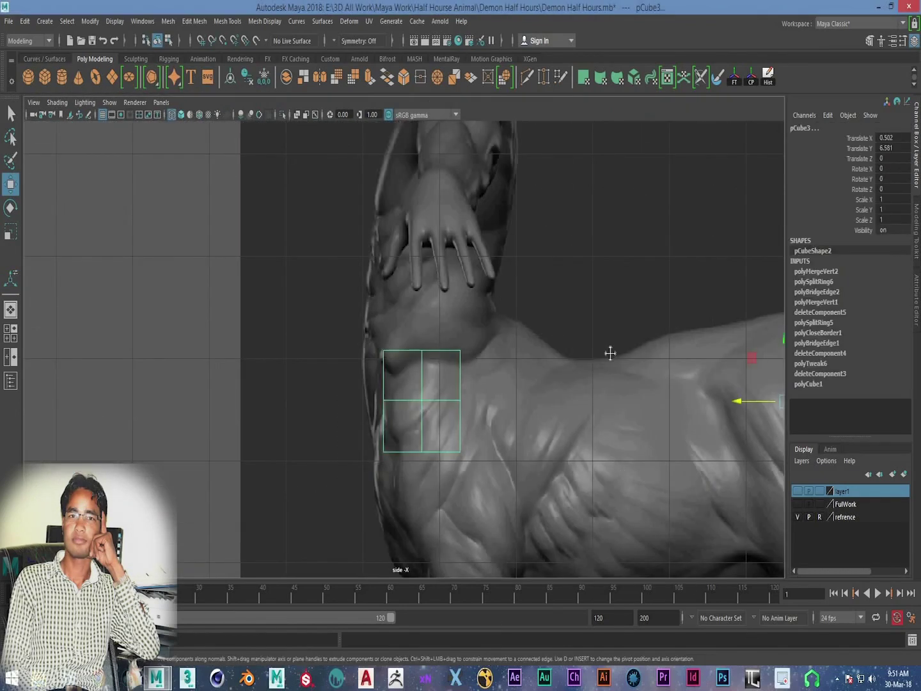
{"action": "middle_click_drag", "start_coordinate": [772, 449], "coordinate": [668, 411], "text": "alt"}
{"action": "left_click", "coordinate": [752, 81]}
{"action": "scroll", "coordinate": [395, 306], "scroll_direction": "up", "scroll_amount": 2}
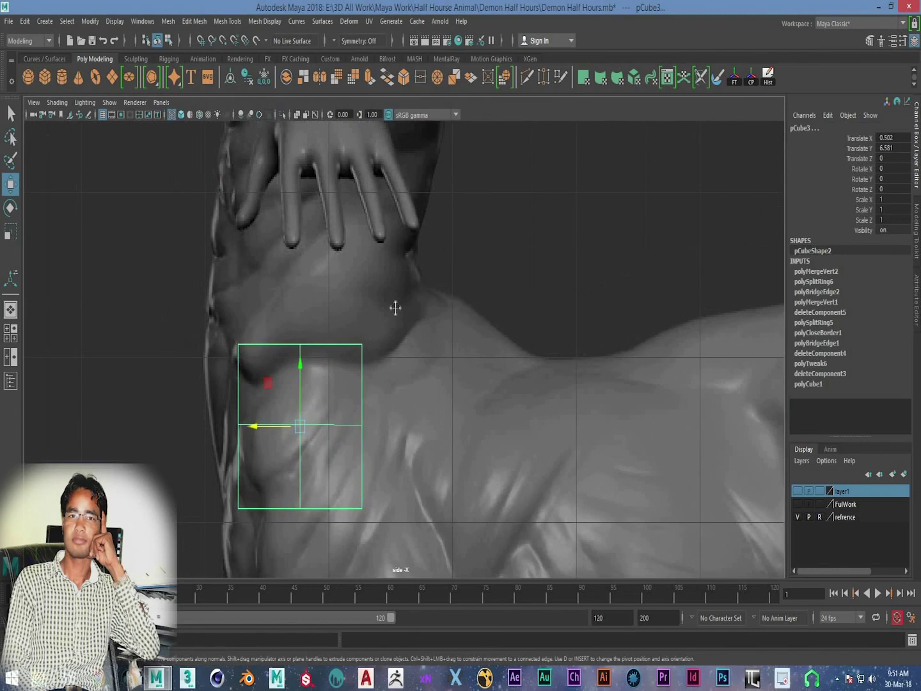
{"action": "scroll", "coordinate": [536, 238], "scroll_direction": "up", "scroll_amount": 2}
{"action": "left_click_drag", "start_coordinate": [536, 238], "coordinate": [335, 285], "text": "alt"}
{"action": "left_click", "coordinate": [463, 273]}
{"action": "middle_click_drag", "start_coordinate": [462, 273], "coordinate": [485, 254], "text": "alt"}
{"action": "left_click", "coordinate": [358, 359]}
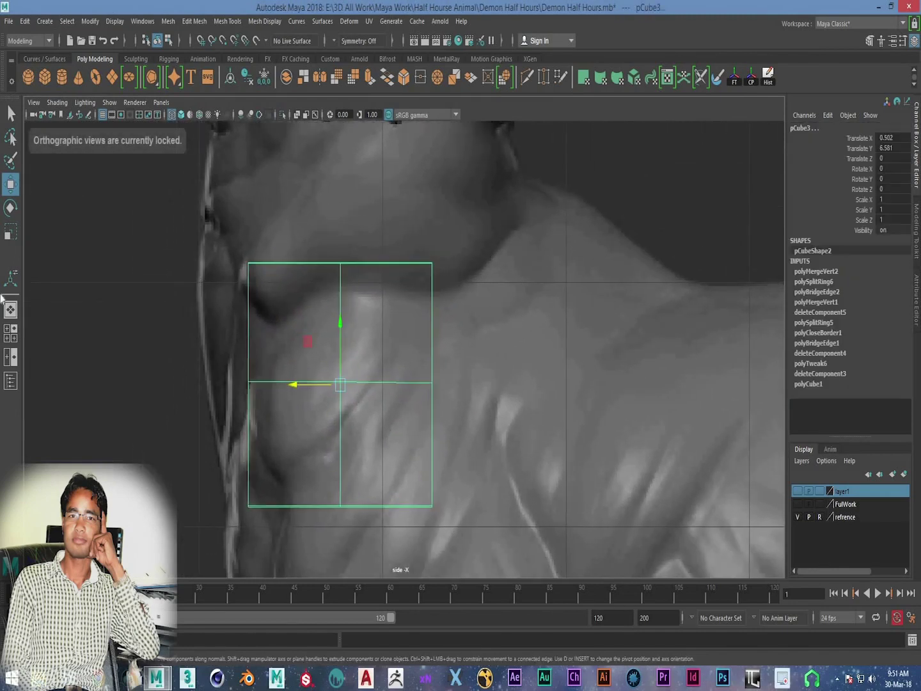
Step: In vertex mode, pull the front vertex onto the chest outline and up toward the neck
{"action": "key", "text": "F9"}
{"action": "left_click", "coordinate": [432, 384]}
{"action": "left_click_drag", "start_coordinate": [251, 390], "coordinate": [198, 392]}
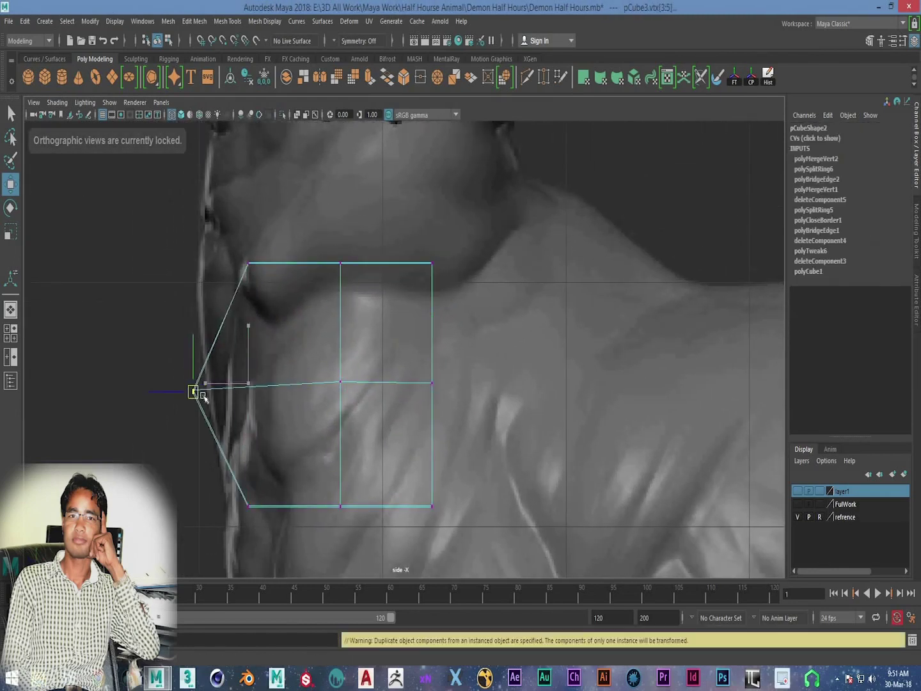
{"action": "middle_click_drag", "start_coordinate": [261, 285], "coordinate": [311, 445], "text": "alt"}
{"action": "left_click_drag", "start_coordinate": [268, 425], "coordinate": [256, 426]}
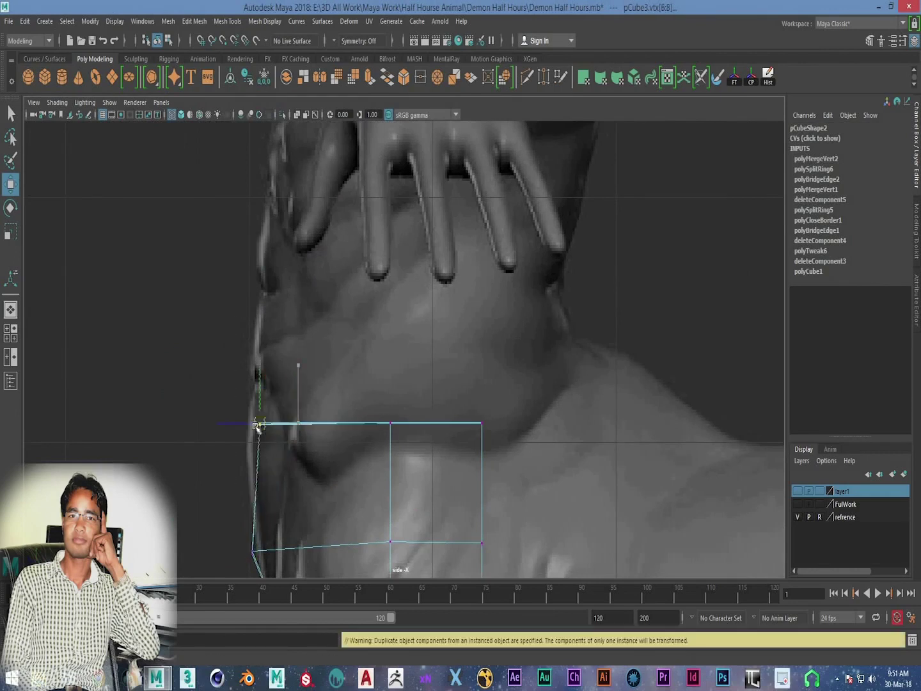
{"action": "middle_click_drag", "start_coordinate": [344, 352], "coordinate": [326, 350], "text": "alt"}
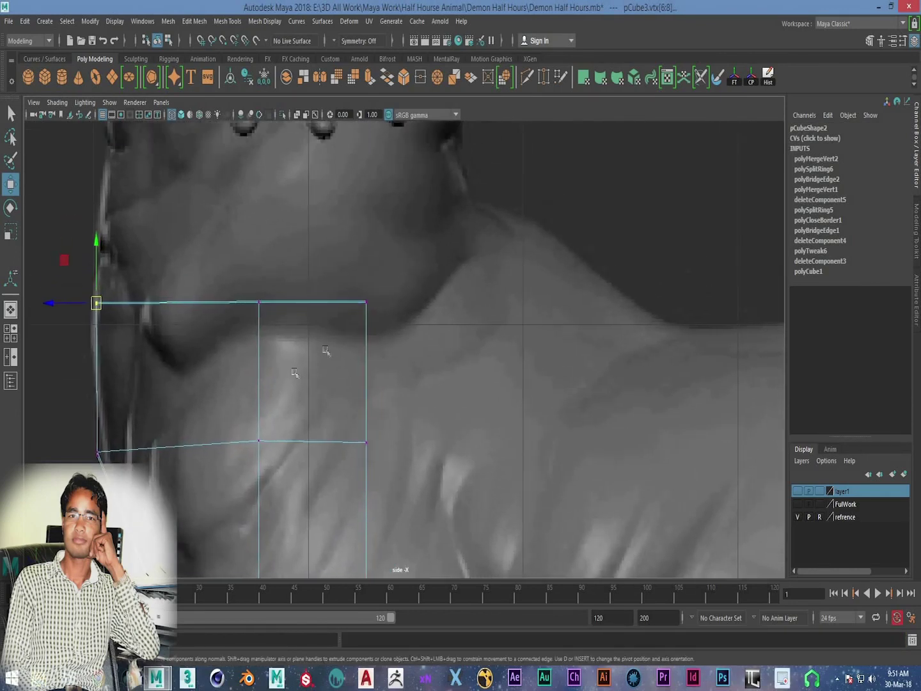
{"action": "left_click_drag", "start_coordinate": [365, 304], "coordinate": [435, 240]}
{"action": "middle_click_drag", "start_coordinate": [458, 258], "coordinate": [458, 124], "text": "alt"}
{"action": "left_click", "coordinate": [370, 309]}
{"action": "left_click_drag", "start_coordinate": [371, 309], "coordinate": [467, 252]}
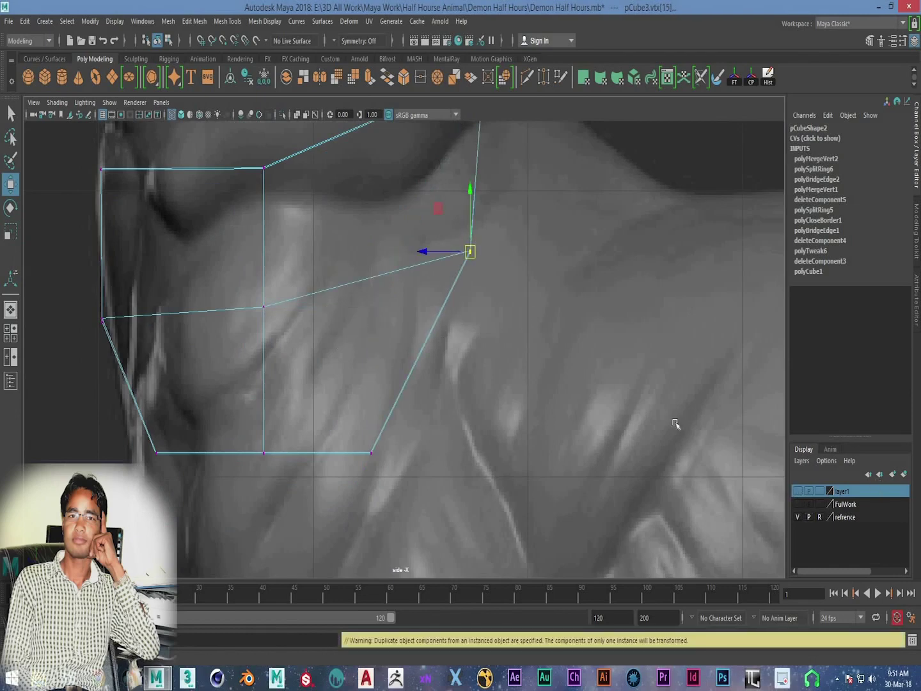
Step: Raise the top vertex up the neck under the hand and lift the middle vertex
{"action": "scroll", "coordinate": [674, 423], "scroll_direction": "down", "scroll_amount": 5}
{"action": "scroll", "coordinate": [448, 319], "scroll_direction": "down", "scroll_amount": 2}
{"action": "scroll", "coordinate": [384, 351], "scroll_direction": "up", "scroll_amount": 5}
{"action": "scroll", "coordinate": [357, 363], "scroll_direction": "up", "scroll_amount": 2}
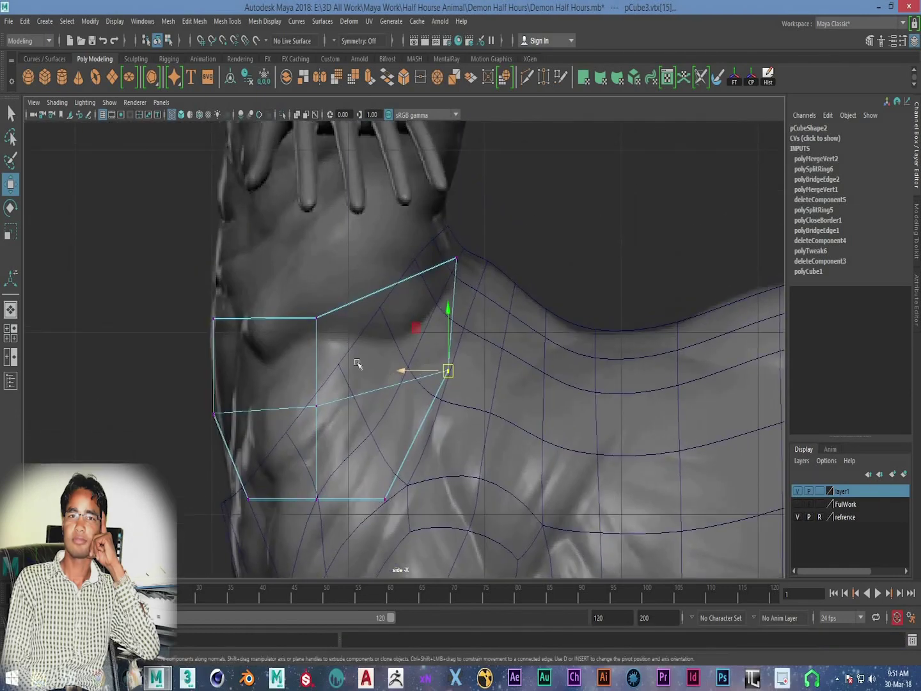
{"action": "middle_click_drag", "start_coordinate": [358, 364], "coordinate": [362, 387], "text": "alt"}
{"action": "left_click_drag", "start_coordinate": [297, 334], "coordinate": [339, 368]}
{"action": "mouse_move", "coordinate": [495, 270]}
{"action": "middle_mouse_down", "text": "alt"}
{"action": "mouse_move", "coordinate": [416, 280]}
{"action": "mouse_move", "coordinate": [377, 312]}
{"action": "middle_mouse_up", "text": "alt"}
{"action": "left_click_drag", "start_coordinate": [386, 294], "coordinate": [367, 250]}
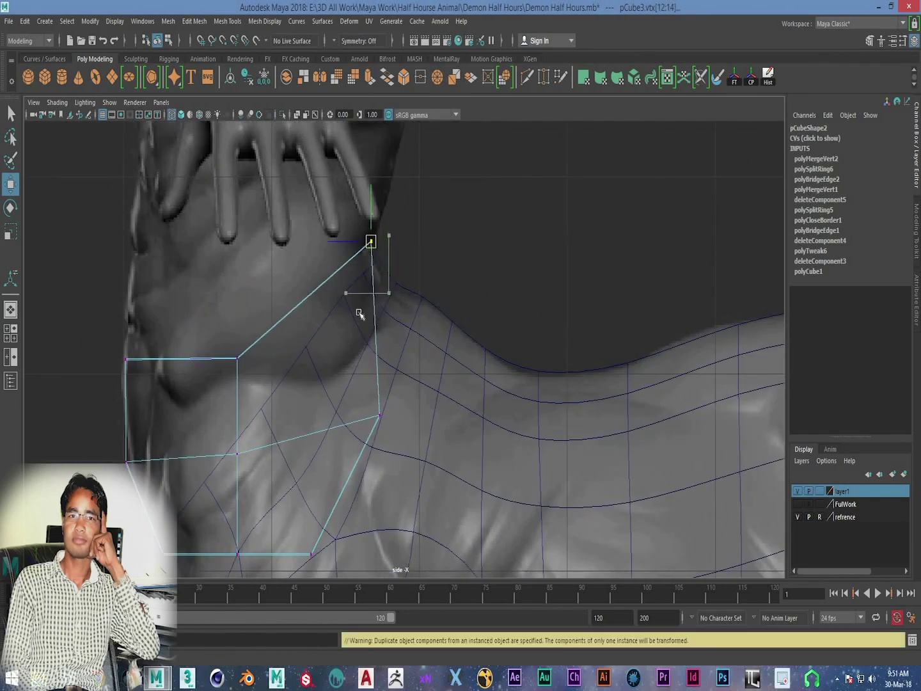
{"action": "middle_click_drag", "start_coordinate": [358, 313], "coordinate": [375, 358], "text": "alt"}
{"action": "left_click_drag", "start_coordinate": [397, 339], "coordinate": [374, 238]}
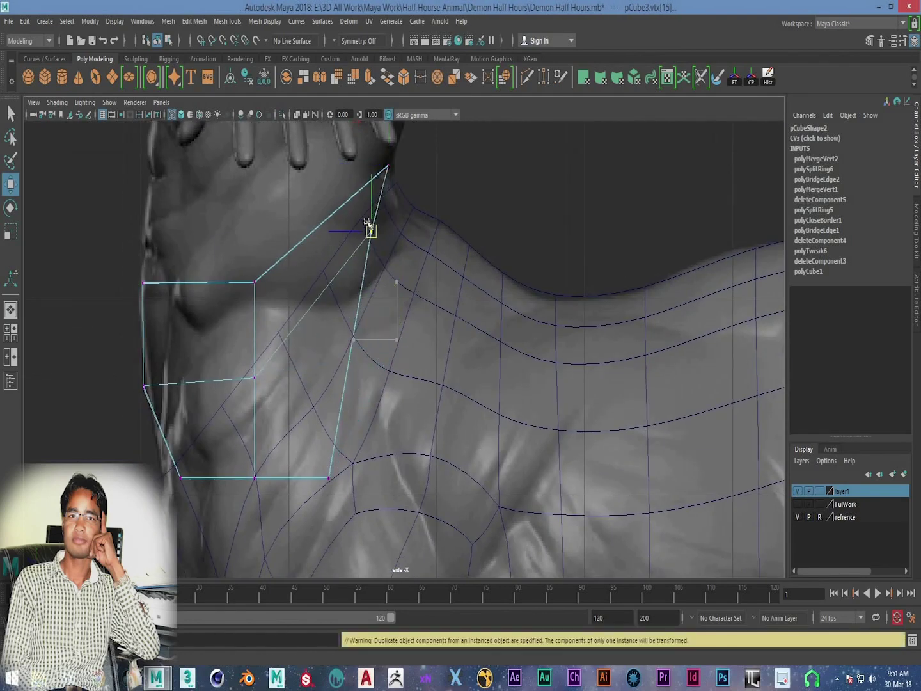
{"action": "left_click", "coordinate": [255, 378]}
{"action": "left_click_drag", "start_coordinate": [255, 377], "coordinate": [271, 327]}
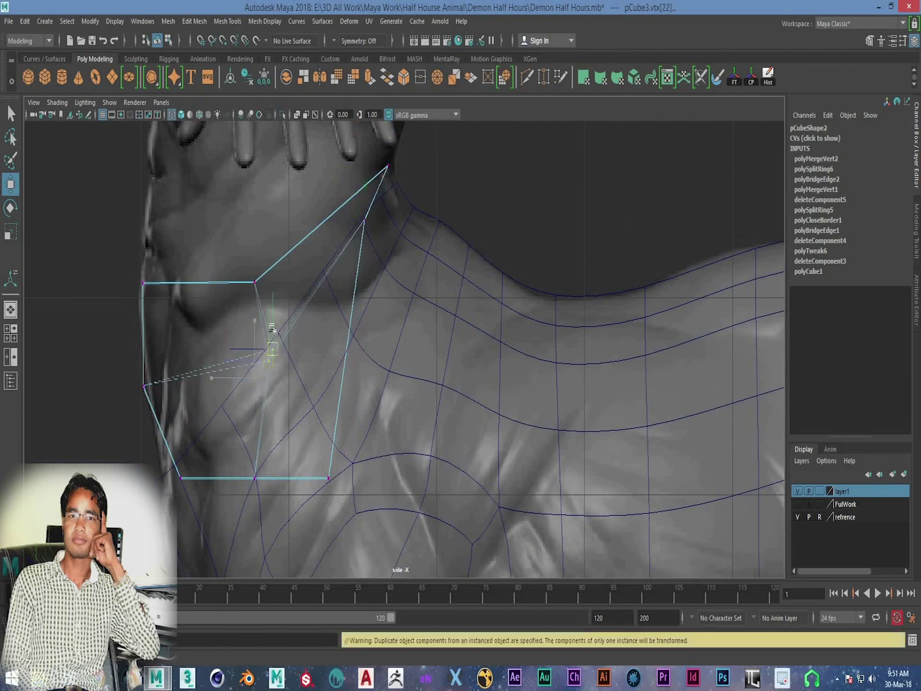
Step: Lower the front vertex along the chest and nudge the neck vertex into place
{"action": "middle_click_drag", "start_coordinate": [226, 347], "coordinate": [172, 295], "text": "alt"}
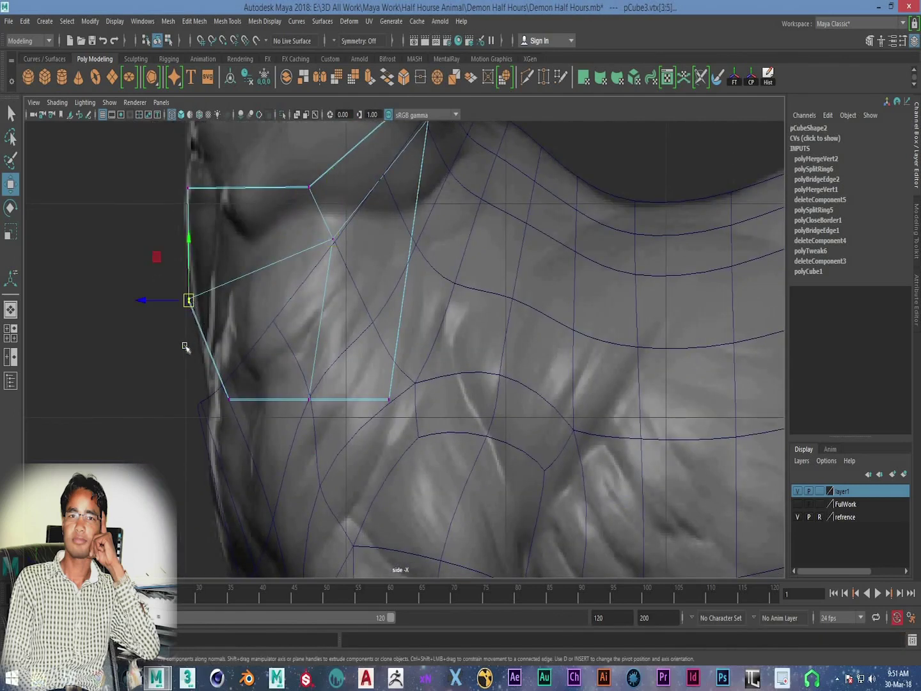
{"action": "left_click_drag", "start_coordinate": [189, 300], "coordinate": [192, 411]}
{"action": "scroll", "coordinate": [282, 371], "scroll_direction": "up", "scroll_amount": 2}
{"action": "mouse_move", "coordinate": [288, 386]}
{"action": "middle_mouse_down", "text": "alt"}
{"action": "mouse_move", "coordinate": [332, 290]}
{"action": "mouse_move", "coordinate": [354, 320]}
{"action": "middle_mouse_up", "text": "alt"}
{"action": "left_click_drag", "start_coordinate": [350, 291], "coordinate": [352, 288]}
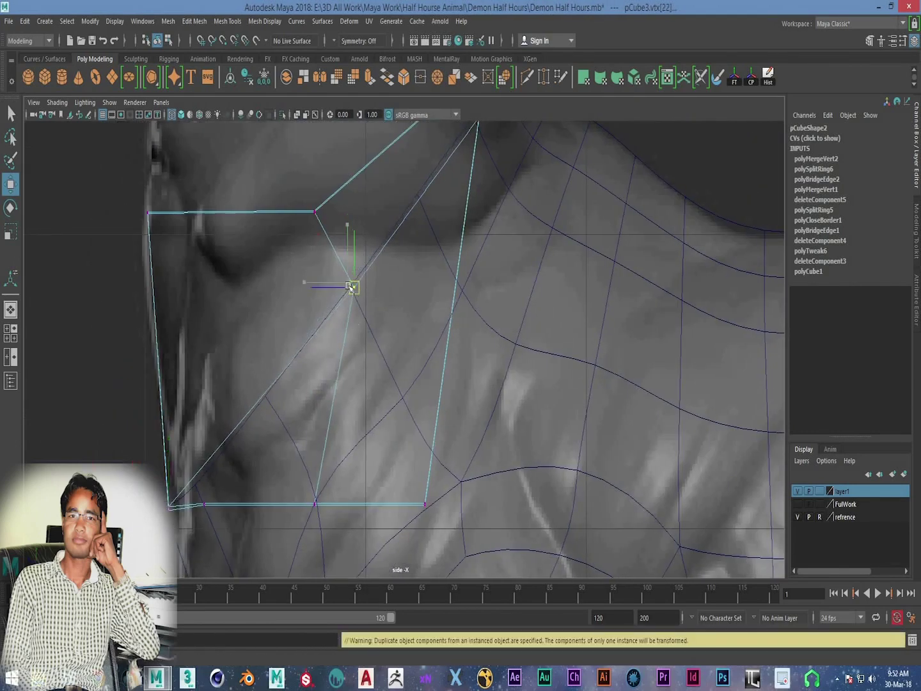
{"action": "middle_click_drag", "start_coordinate": [358, 293], "coordinate": [387, 430], "text": "alt"}
{"action": "left_click", "coordinate": [314, 316]}
Step: Raise the middle vertices, pull the front vertices down the chest, and lift the top vertex
{"action": "left_click_drag", "start_coordinate": [346, 351], "coordinate": [339, 293]}
{"action": "left_click_drag", "start_coordinate": [339, 355], "coordinate": [343, 365]}
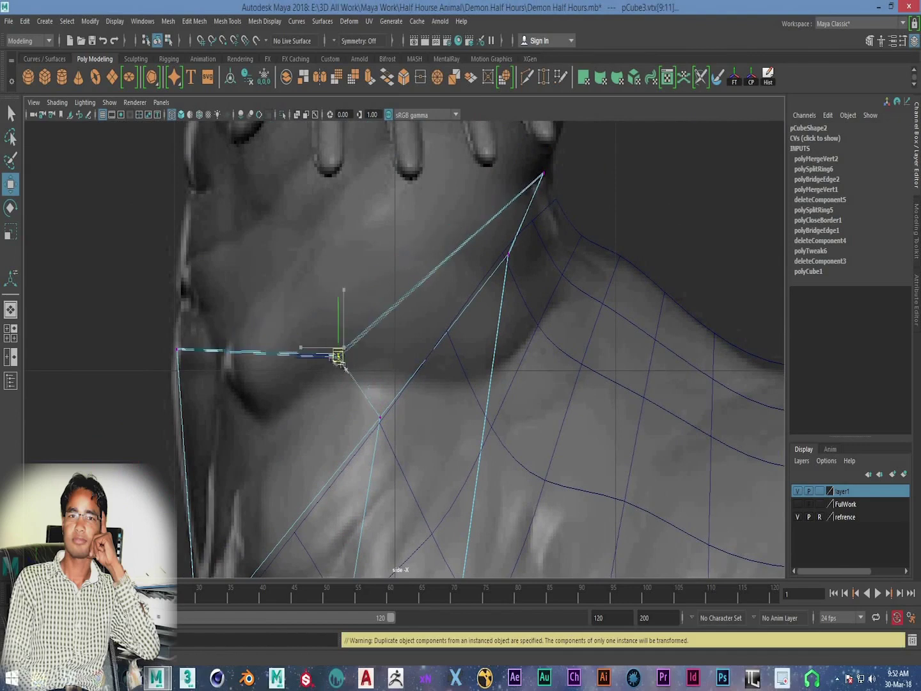
{"action": "left_click", "coordinate": [181, 349]}
{"action": "left_click_drag", "start_coordinate": [181, 358], "coordinate": [193, 470]}
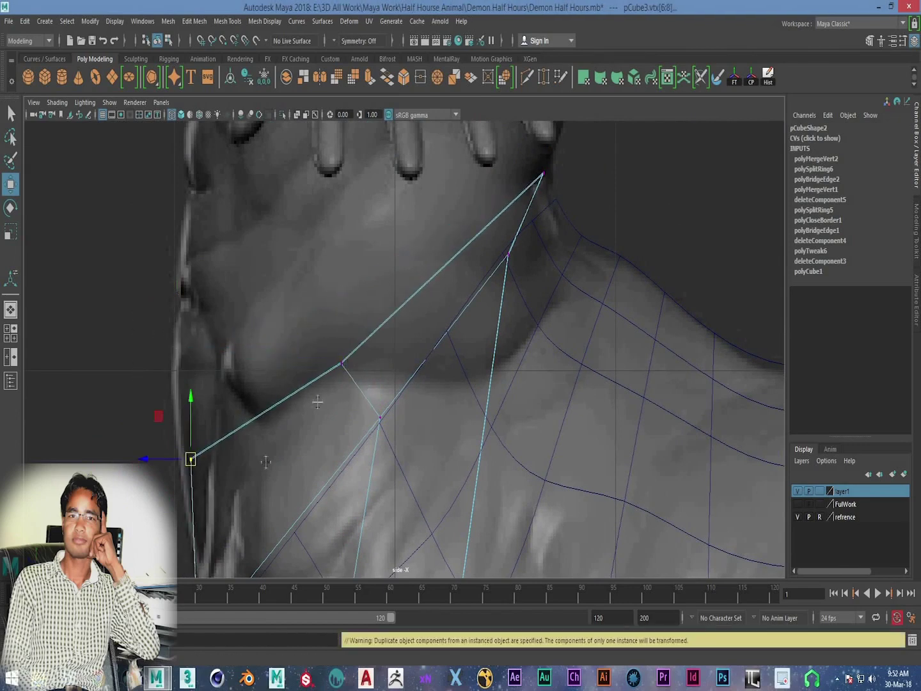
{"action": "scroll", "coordinate": [318, 401], "scroll_direction": "down", "scroll_amount": 2}
{"action": "scroll", "coordinate": [397, 365], "scroll_direction": "up", "scroll_amount": 3}
{"action": "left_click_drag", "start_coordinate": [430, 370], "coordinate": [486, 301]}
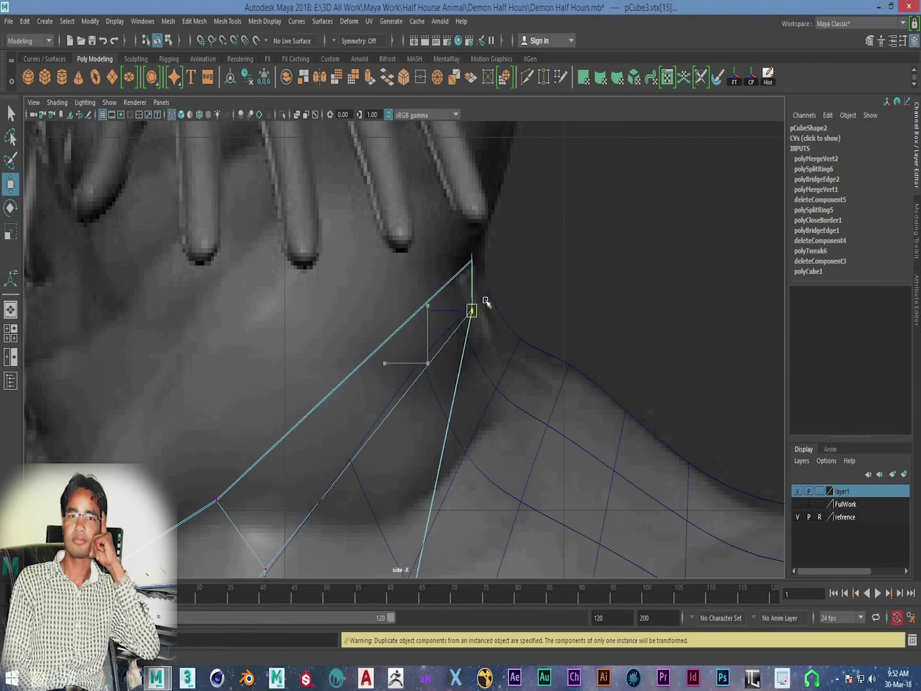
{"action": "scroll", "coordinate": [604, 191], "scroll_direction": "up", "scroll_amount": 3}
Step: Maximize the perspective view and push a side vertex of the box outward
{"action": "key", "text": "space"}
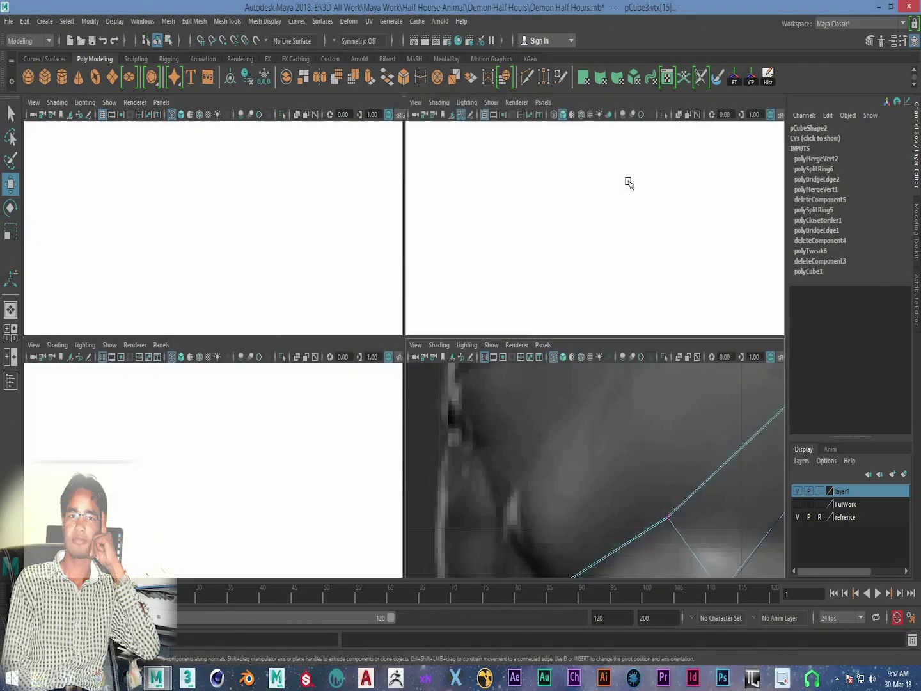
{"action": "key", "text": "space"}
{"action": "left_click_drag", "start_coordinate": [503, 277], "coordinate": [371, 261], "text": "alt"}
{"action": "scroll", "coordinate": [304, 370], "scroll_direction": "up", "scroll_amount": 3}
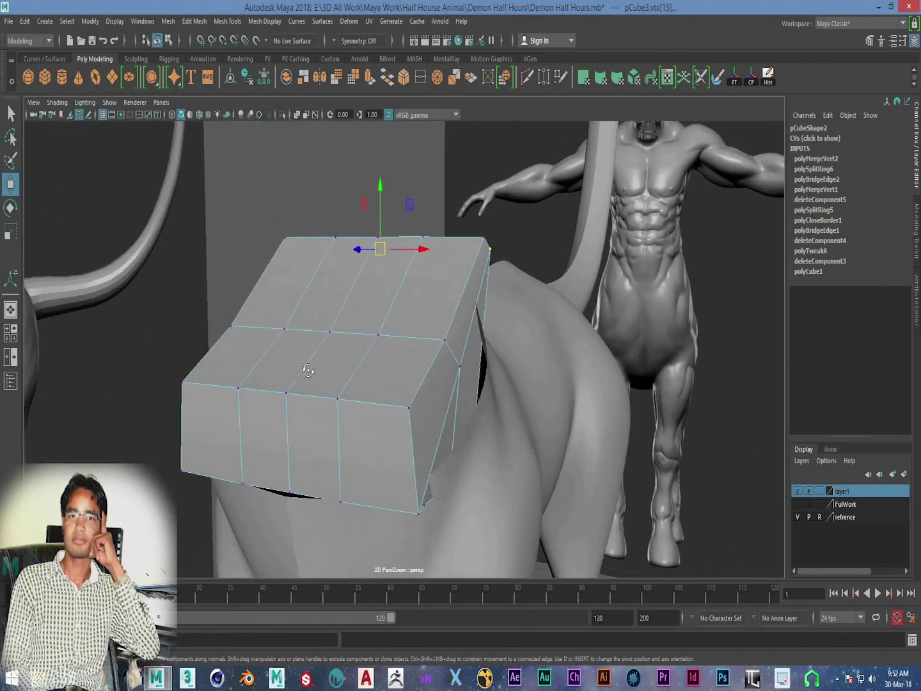
{"action": "scroll", "coordinate": [361, 332], "scroll_direction": "up", "scroll_amount": 2}
{"action": "left_click_drag", "start_coordinate": [361, 332], "coordinate": [503, 446], "text": "alt"}
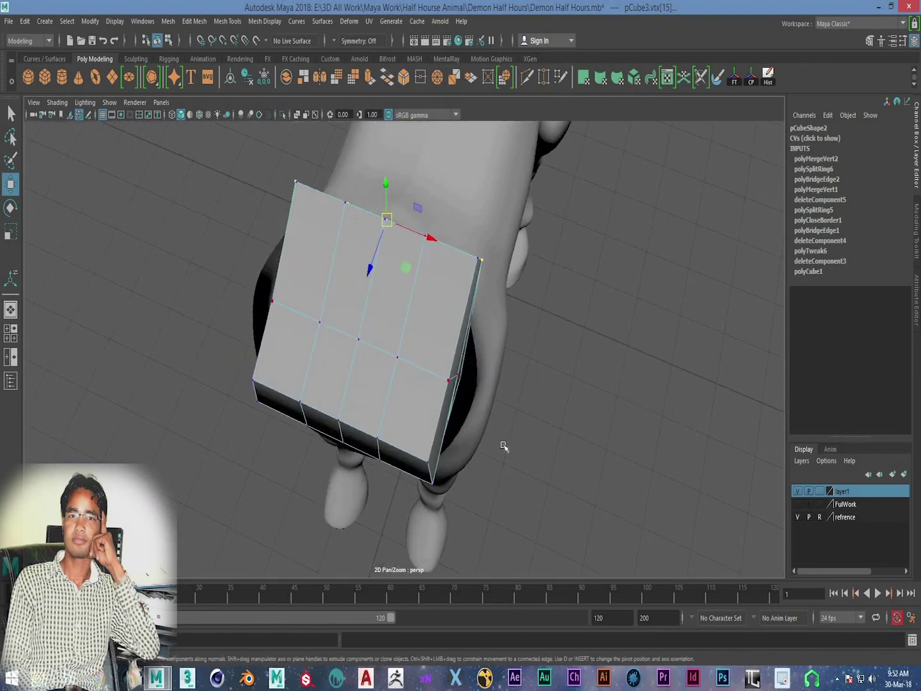
{"action": "left_click_drag", "start_coordinate": [498, 397], "coordinate": [517, 402]}
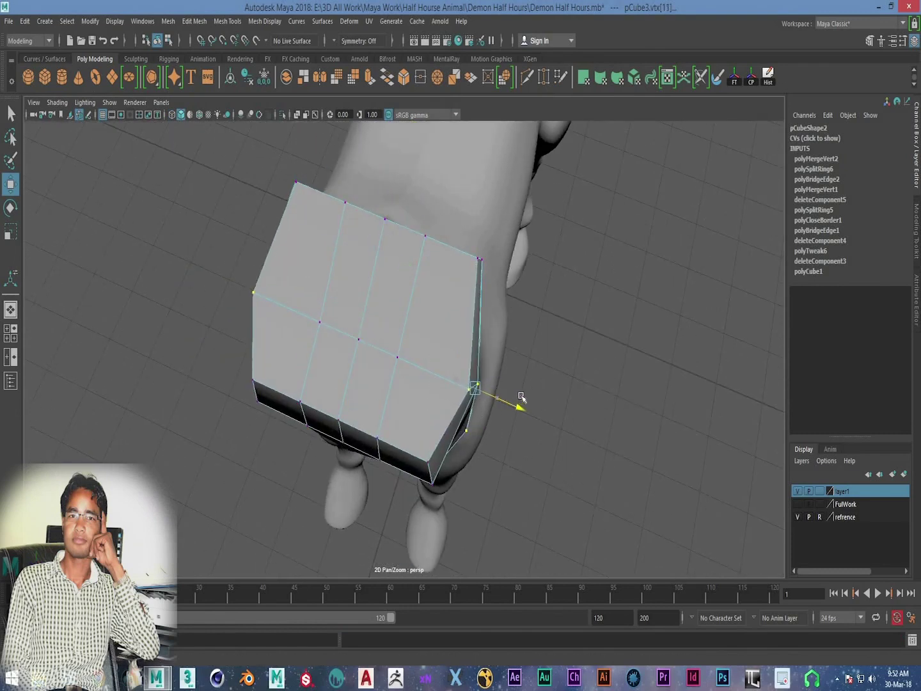
Step: Pull the lower middle vertices down to round the box's front over the chest
{"action": "mouse_move", "coordinate": [493, 351]}
{"action": "left_mouse_down", "text": "alt"}
{"action": "mouse_move", "coordinate": [422, 327]}
{"action": "mouse_move", "coordinate": [386, 383]}
{"action": "mouse_move", "coordinate": [421, 438]}
{"action": "mouse_move", "coordinate": [415, 413]}
{"action": "left_mouse_up", "text": "alt"}
{"action": "scroll", "coordinate": [392, 397], "scroll_direction": "up", "scroll_amount": 3}
{"action": "right_click_drag", "start_coordinate": [386, 296], "coordinate": [387, 398]}
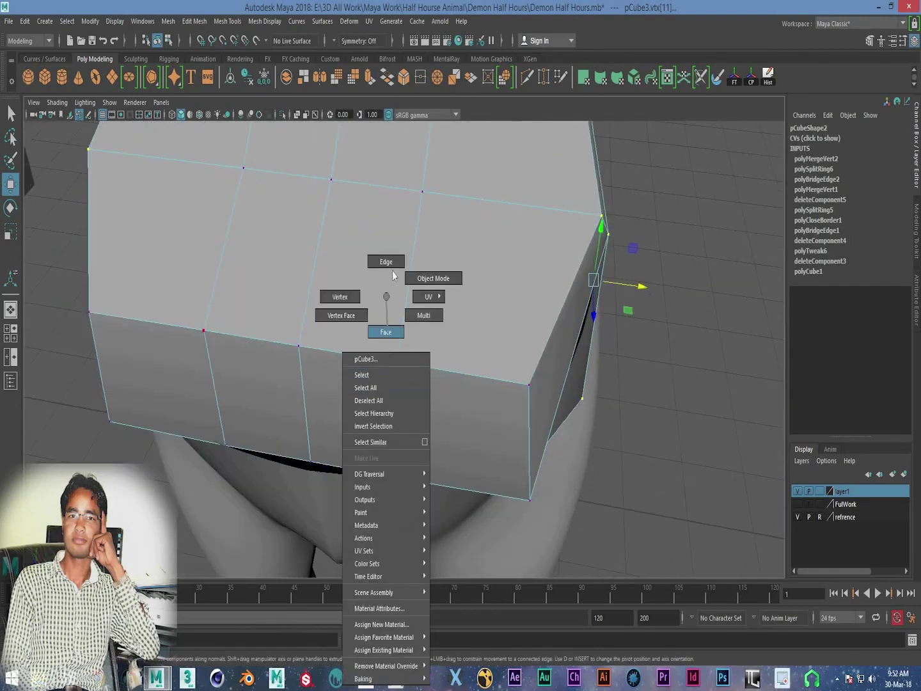
{"action": "right_click_drag", "start_coordinate": [387, 296], "coordinate": [279, 327]}
{"action": "mouse_move", "coordinate": [342, 488]}
{"action": "left_mouse_down", "text": "alt"}
{"action": "mouse_move", "coordinate": [333, 453]}
{"action": "mouse_move", "coordinate": [306, 437]}
{"action": "left_mouse_up", "text": "alt"}
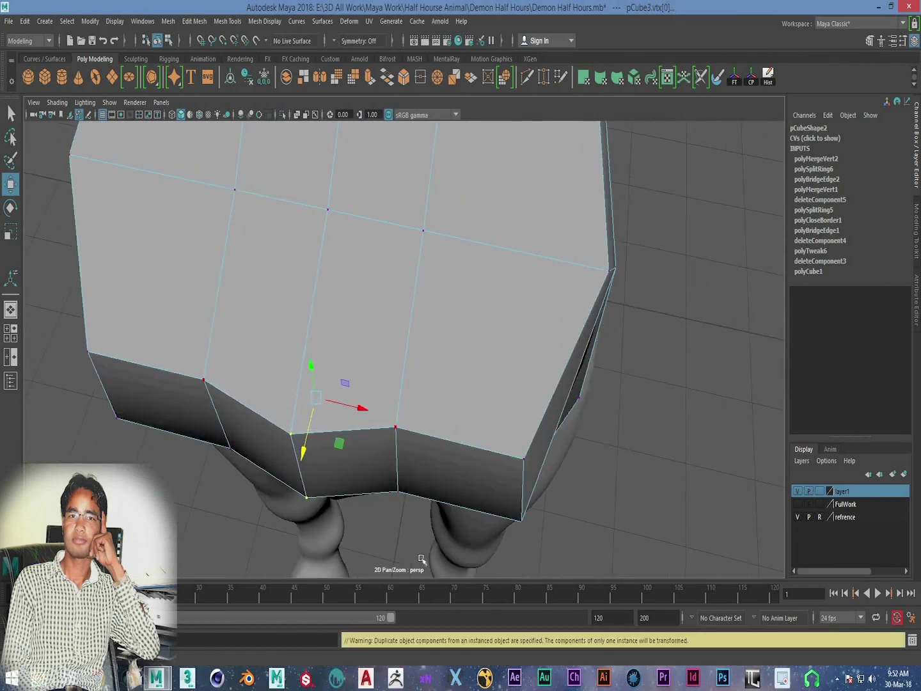
{"action": "left_click", "coordinate": [391, 493]}
{"action": "left_click_drag", "start_coordinate": [388, 516], "coordinate": [410, 499]}
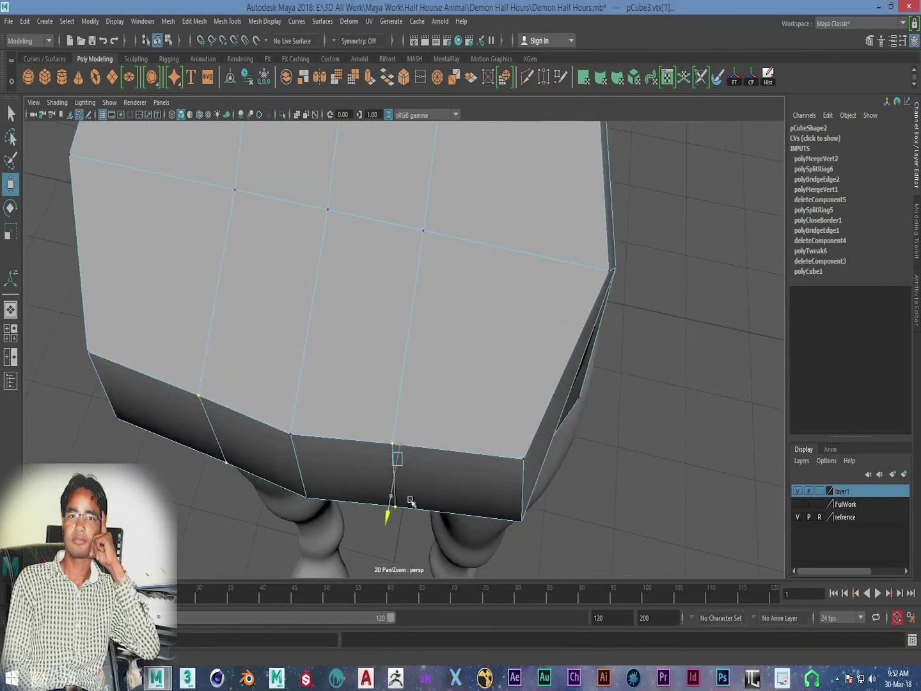
Step: Slide the side vertices outward to widen the torso along the belly
{"action": "left_click_drag", "start_coordinate": [514, 528], "coordinate": [502, 521], "text": "alt"}
{"action": "scroll", "coordinate": [440, 535], "scroll_direction": "down", "scroll_amount": 2}
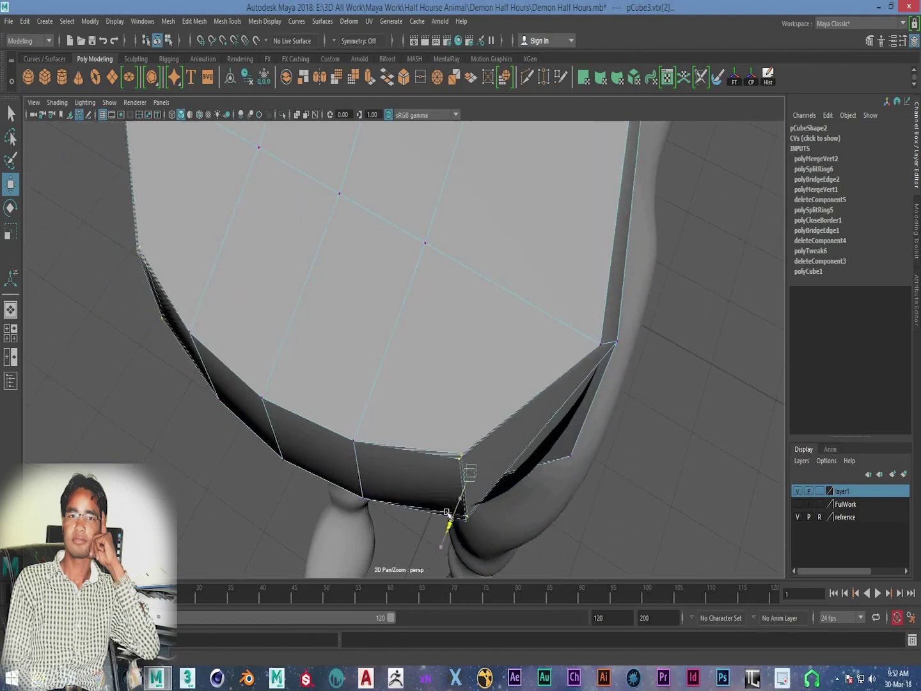
{"action": "mouse_move", "coordinate": [447, 505]}
{"action": "left_mouse_down", "text": "alt"}
{"action": "mouse_move", "coordinate": [469, 378]}
{"action": "mouse_move", "coordinate": [472, 411]}
{"action": "mouse_move", "coordinate": [442, 364]}
{"action": "mouse_move", "coordinate": [410, 344]}
{"action": "mouse_move", "coordinate": [468, 349]}
{"action": "mouse_move", "coordinate": [524, 420]}
{"action": "mouse_move", "coordinate": [579, 413]}
{"action": "left_mouse_up", "text": "alt"}
{"action": "scroll", "coordinate": [469, 378], "scroll_direction": "up", "scroll_amount": 5}
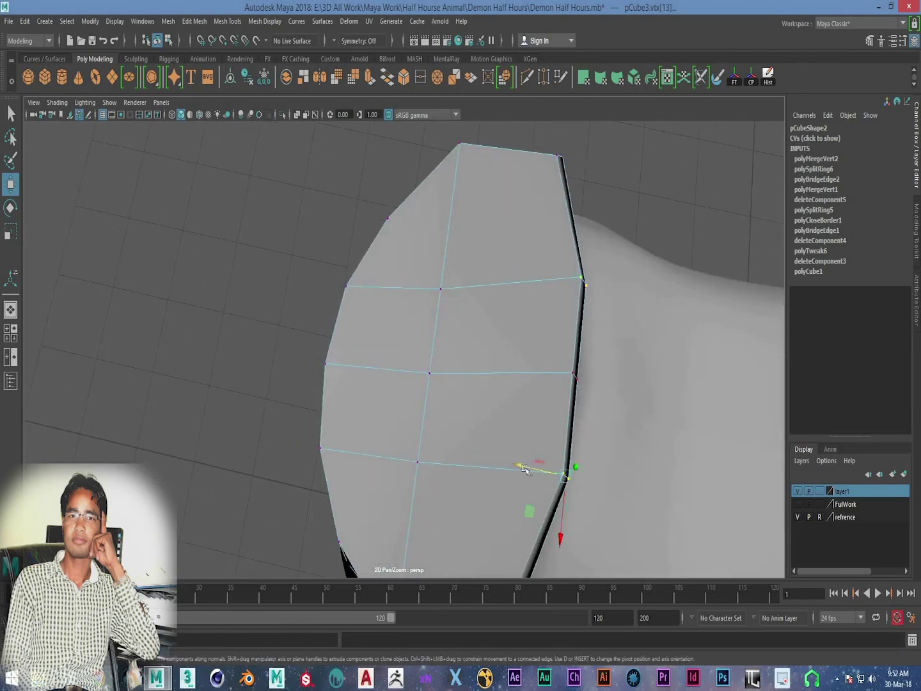
{"action": "left_click_drag", "start_coordinate": [523, 469], "coordinate": [530, 464]}
{"action": "mouse_move", "coordinate": [420, 404]}
{"action": "left_mouse_down", "text": "alt"}
{"action": "mouse_move", "coordinate": [416, 358]}
{"action": "mouse_move", "coordinate": [434, 319]}
{"action": "mouse_move", "coordinate": [384, 341]}
{"action": "mouse_move", "coordinate": [425, 365]}
{"action": "mouse_move", "coordinate": [335, 419]}
{"action": "mouse_move", "coordinate": [309, 479]}
{"action": "left_mouse_up", "text": "alt"}
{"action": "key", "text": "space"}
Step: Select the box's top faces in face mode and maximize the side view
{"action": "key", "text": "space"}
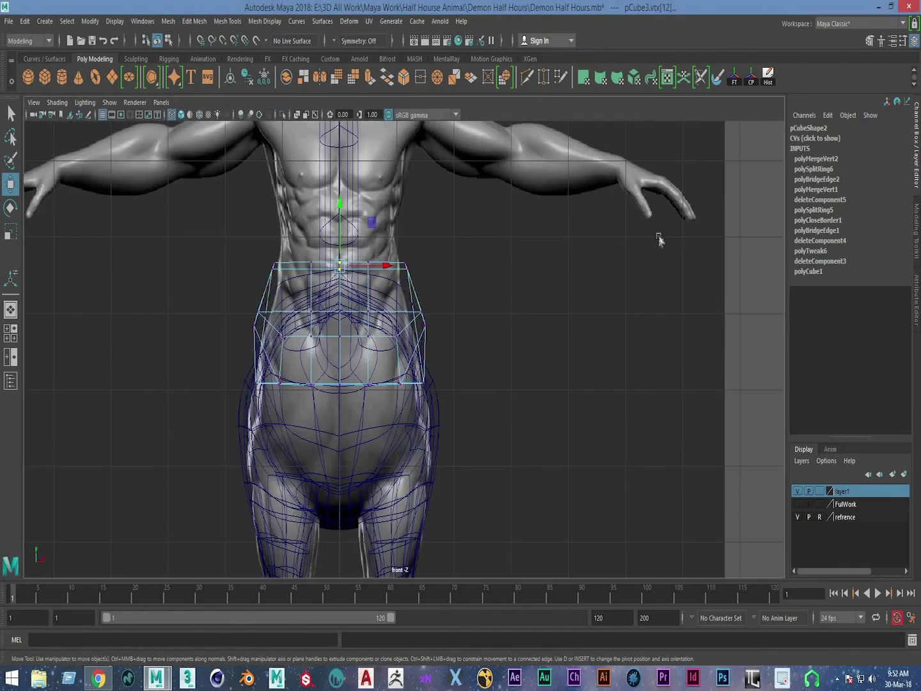
{"action": "key", "text": "space"}
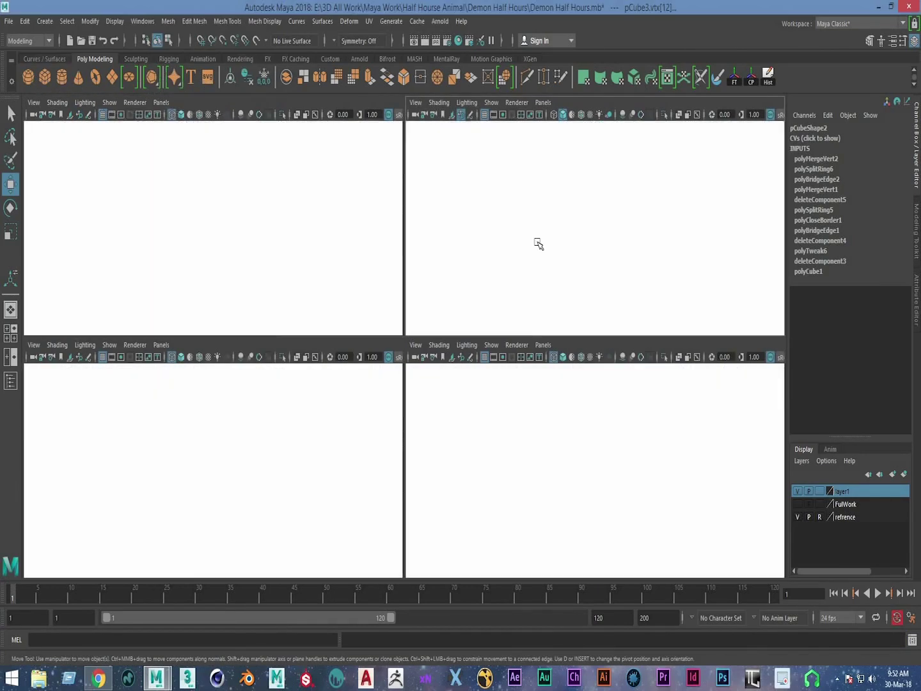
{"action": "key", "text": "space"}
{"action": "scroll", "coordinate": [509, 270], "scroll_direction": "down", "scroll_amount": 3}
{"action": "right_click_drag", "start_coordinate": [509, 270], "coordinate": [510, 301]}
{"action": "mouse_move", "coordinate": [454, 293]}
{"action": "left_mouse_down", "text": "alt"}
{"action": "mouse_move", "coordinate": [473, 301]}
{"action": "mouse_move", "coordinate": [530, 411]}
{"action": "left_mouse_up", "text": "alt"}
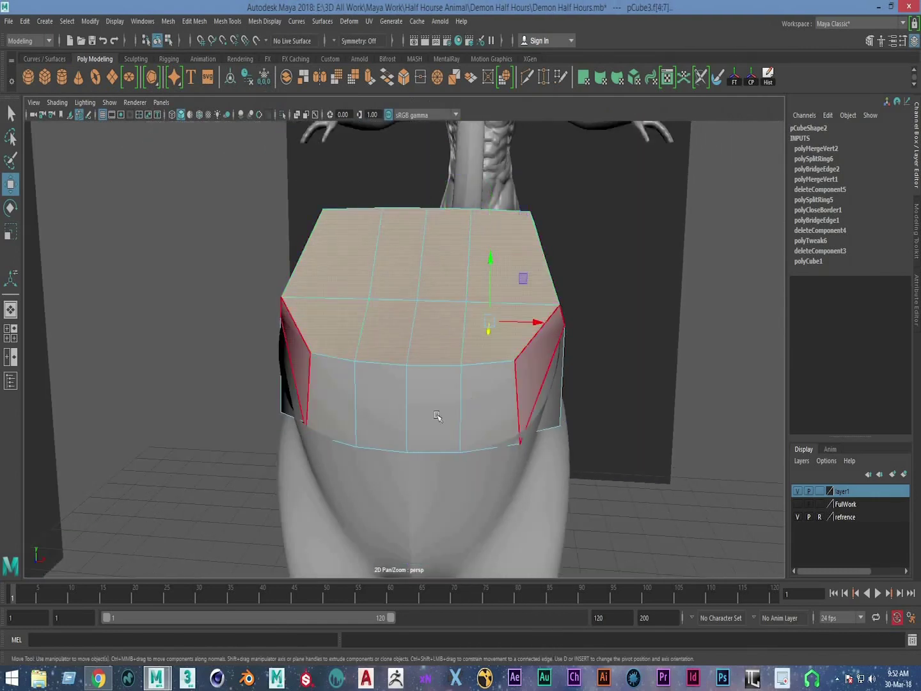
{"action": "scroll", "coordinate": [436, 417], "scroll_direction": "down", "scroll_amount": 3}
{"action": "key", "text": "space"}
{"action": "key", "text": "space"}
{"action": "scroll", "coordinate": [558, 437], "scroll_direction": "up", "scroll_amount": 2}
{"action": "scroll", "coordinate": [534, 345], "scroll_direction": "up", "scroll_amount": 5}
Step: Extrude a single top face and raise it up toward the neck
{"action": "left_click", "coordinate": [437, 353]}
{"action": "scroll", "coordinate": [511, 263], "scroll_direction": "up", "scroll_amount": 3}
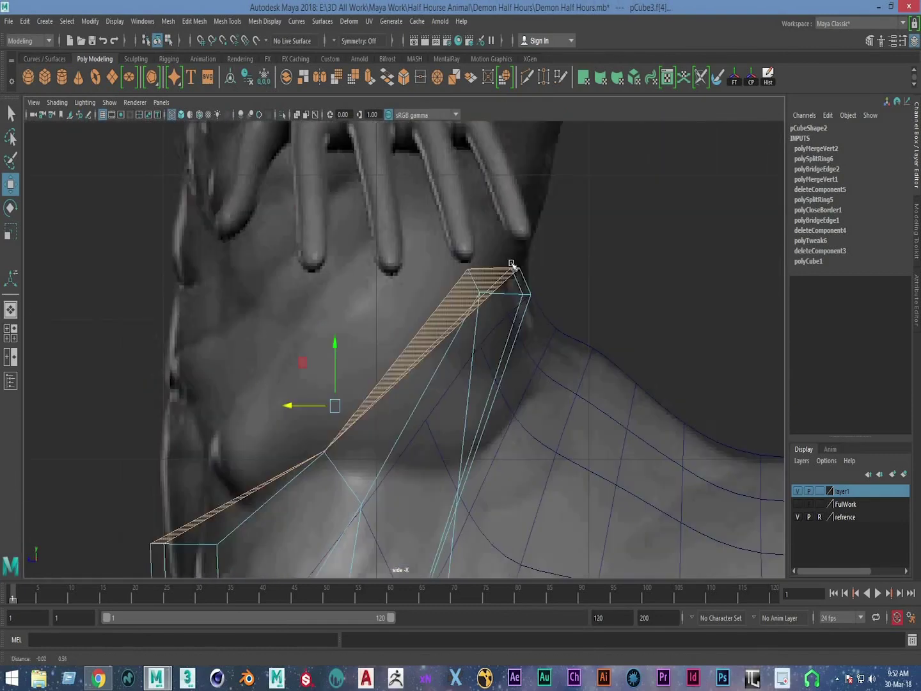
{"action": "middle_click_drag", "start_coordinate": [511, 264], "coordinate": [512, 275], "text": "alt"}
{"action": "right_click_drag", "start_coordinate": [531, 259], "coordinate": [529, 217], "text": "shift"}
{"action": "key", "text": "w"}
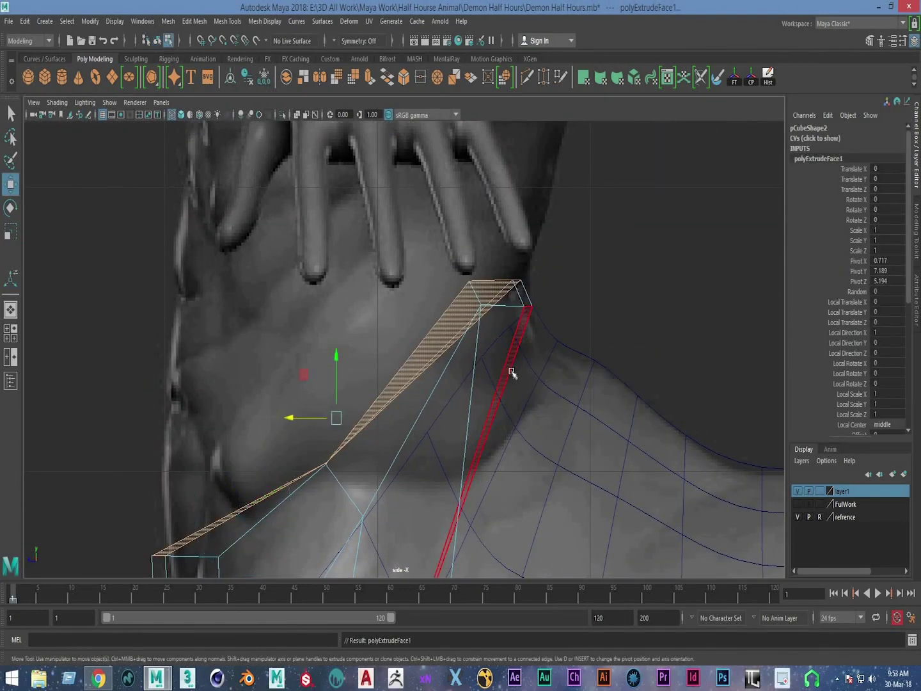
{"action": "middle_click_drag", "start_coordinate": [340, 368], "coordinate": [363, 473], "text": "alt"}
{"action": "left_click_drag", "start_coordinate": [359, 473], "coordinate": [359, 286]}
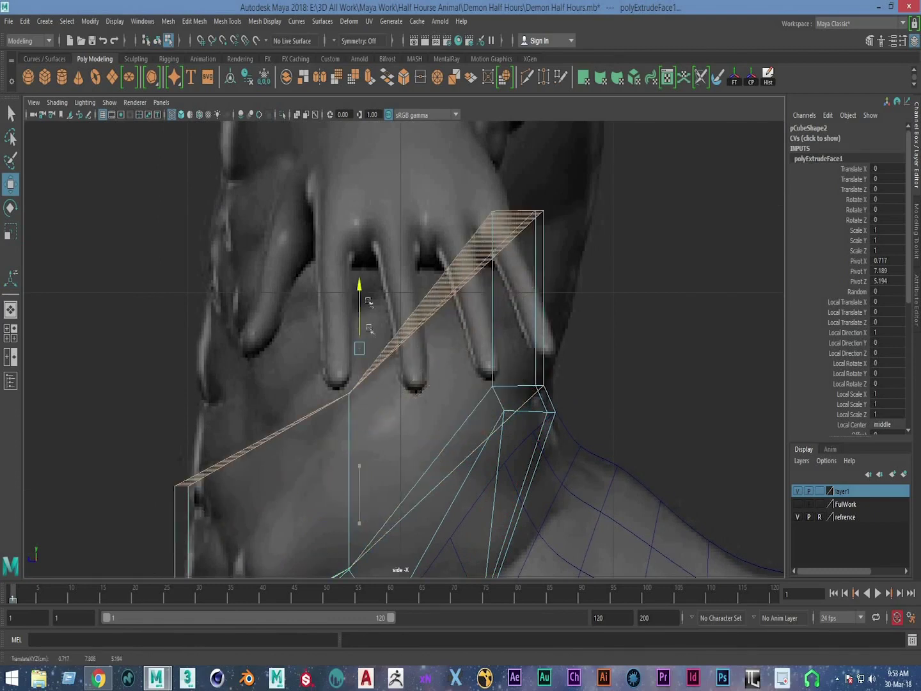
{"action": "middle_click_drag", "start_coordinate": [361, 287], "coordinate": [362, 339], "text": "alt"}
Step: Scale the extruded face flat and tilt it along the neck slope
{"action": "key", "text": "e"}
{"action": "key", "text": "r"}
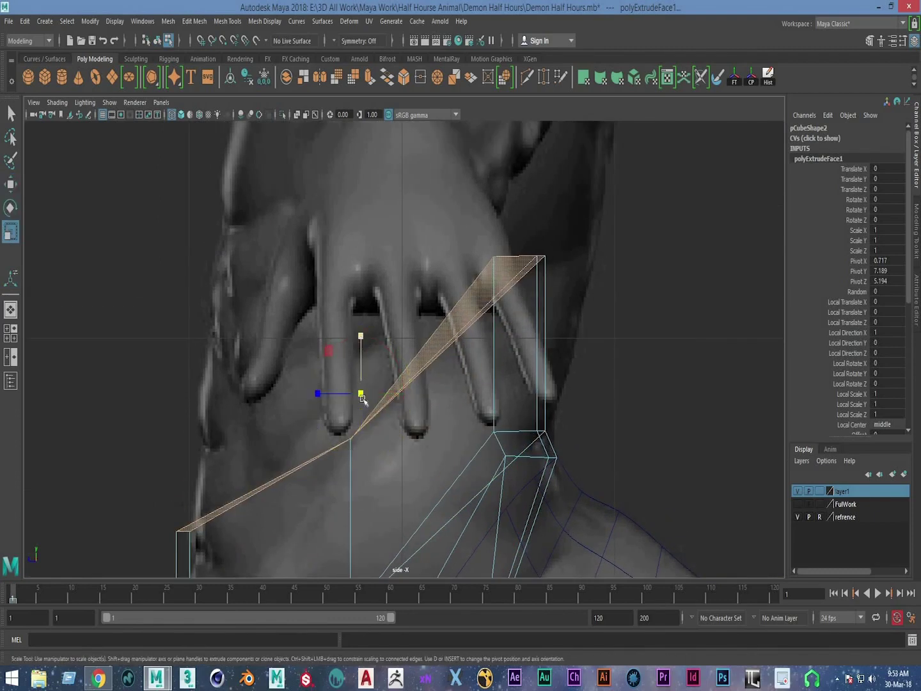
{"action": "left_click_drag", "start_coordinate": [362, 398], "coordinate": [361, 397]}
{"action": "middle_click_drag", "start_coordinate": [361, 397], "coordinate": [417, 246], "text": "alt"}
{"action": "key", "text": "w"}
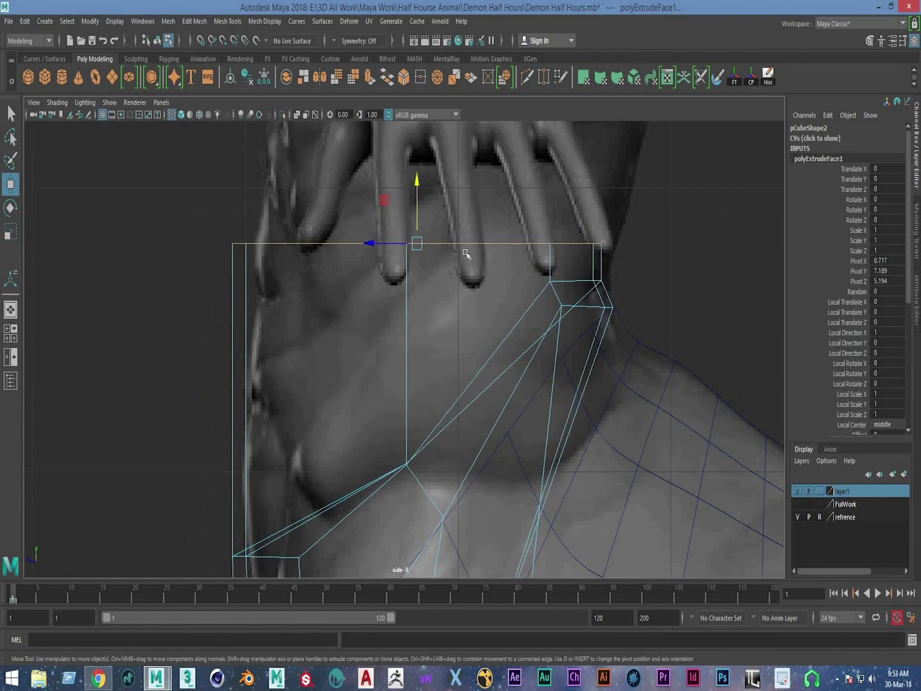
{"action": "left_click_drag", "start_coordinate": [454, 194], "coordinate": [469, 290]}
{"action": "middle_click_drag", "start_coordinate": [459, 356], "coordinate": [457, 434], "text": "alt"}
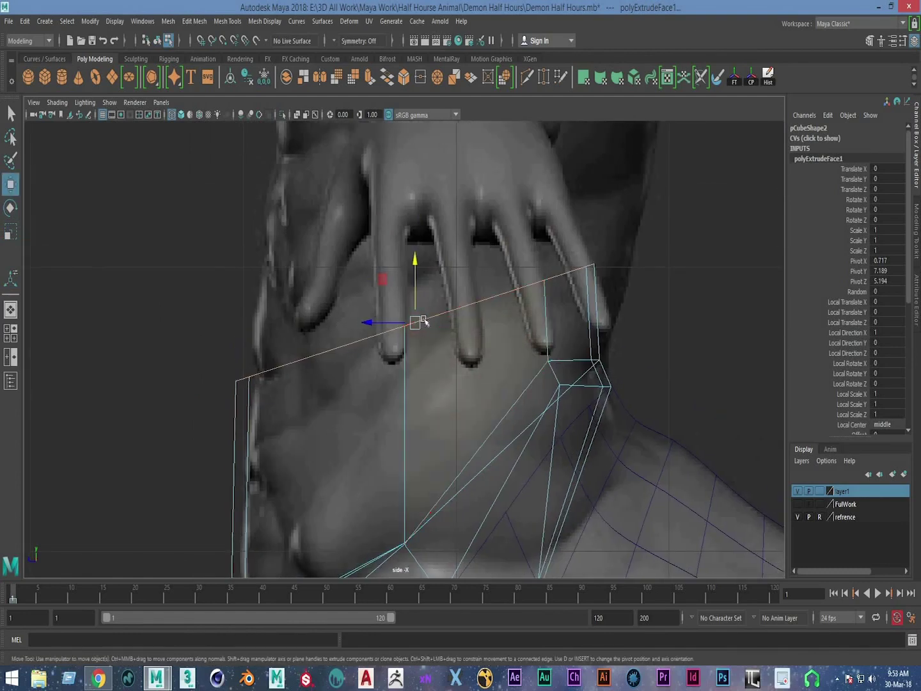
{"action": "left_click_drag", "start_coordinate": [424, 321], "coordinate": [431, 315]}
Step: Undo the neck extrusion, restoring the earlier top-face selection
{"action": "middle_click_drag", "start_coordinate": [584, 404], "coordinate": [536, 216], "text": "alt"}
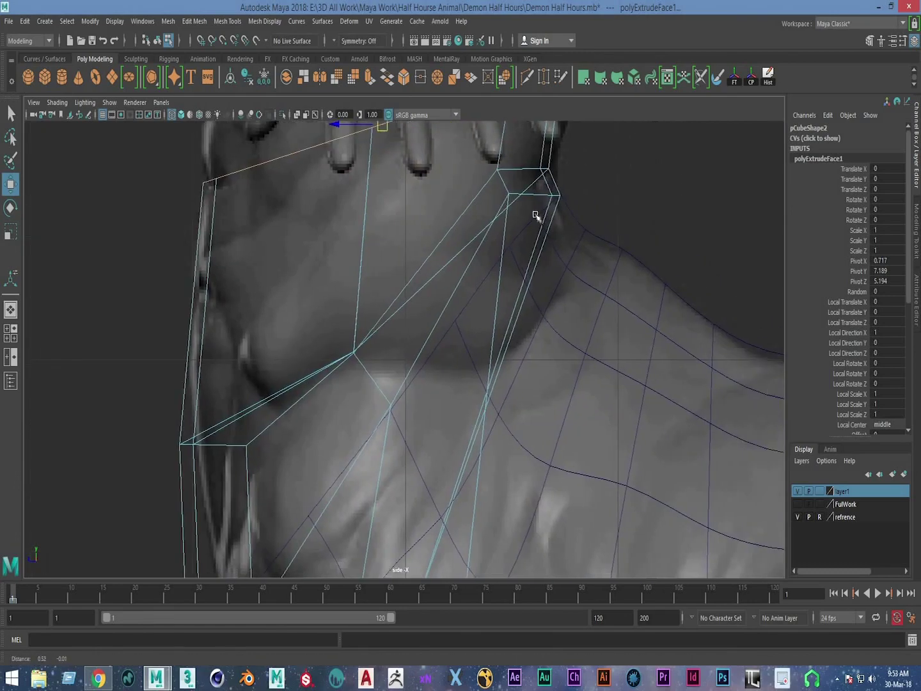
{"action": "scroll", "coordinate": [536, 216], "scroll_direction": "up", "scroll_amount": 3}
{"action": "scroll", "coordinate": [536, 216], "scroll_direction": "down", "scroll_amount": 2}
{"action": "key", "text": "space"}
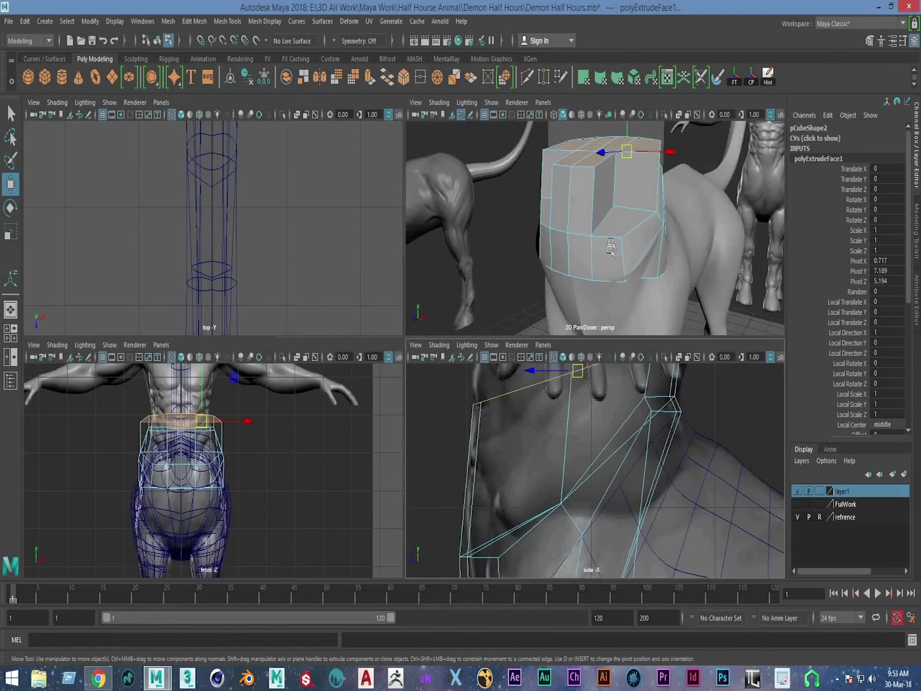
{"action": "left_click_drag", "start_coordinate": [611, 248], "coordinate": [609, 243], "text": "alt"}
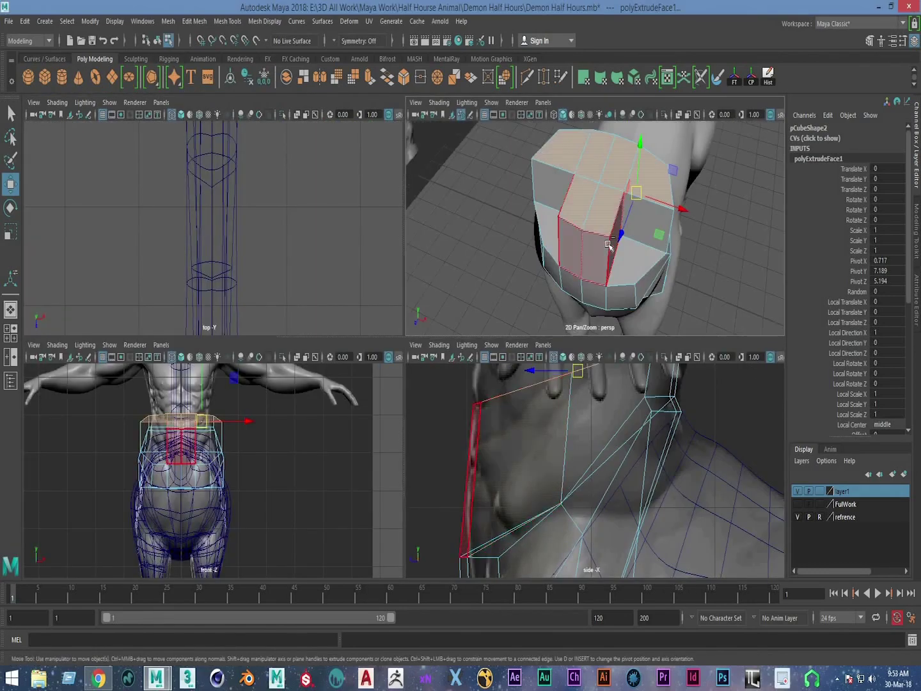
{"action": "key", "text": "ctrl+z"}
{"action": "key", "text": "ctrl+z"}
{"action": "key", "text": "ctrl+z"}
Step: Drop the side strip, leaving top faces pCube3.f[4:7] selected, and frame them
{"action": "scroll", "coordinate": [610, 250], "scroll_direction": "up", "scroll_amount": 5}
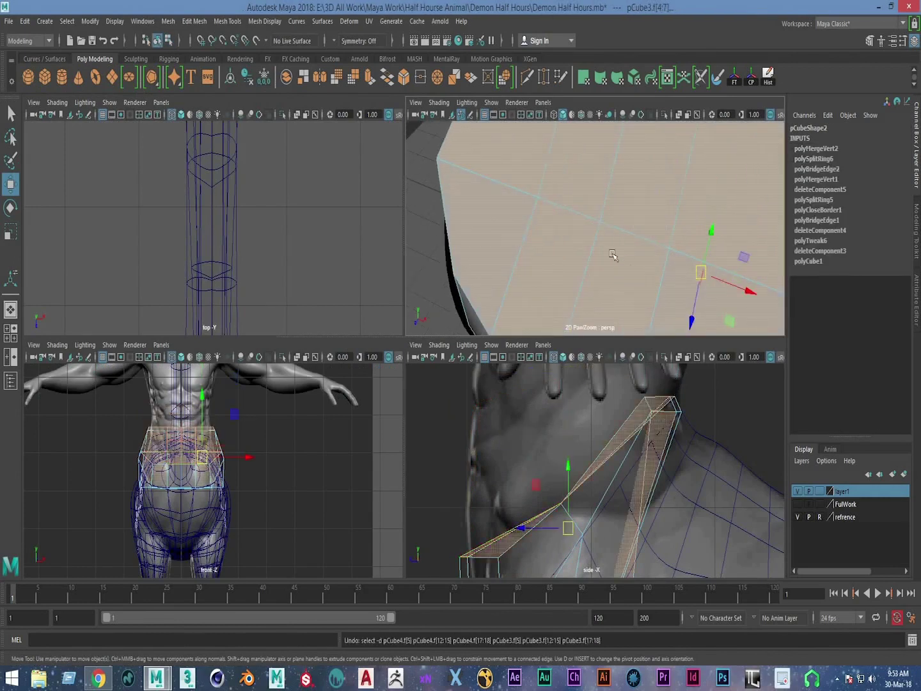
{"action": "scroll", "coordinate": [612, 254], "scroll_direction": "down", "scroll_amount": 5}
{"action": "left_click_drag", "start_coordinate": [612, 254], "coordinate": [640, 243], "text": "alt"}
{"action": "scroll", "coordinate": [639, 243], "scroll_direction": "up", "scroll_amount": 8}
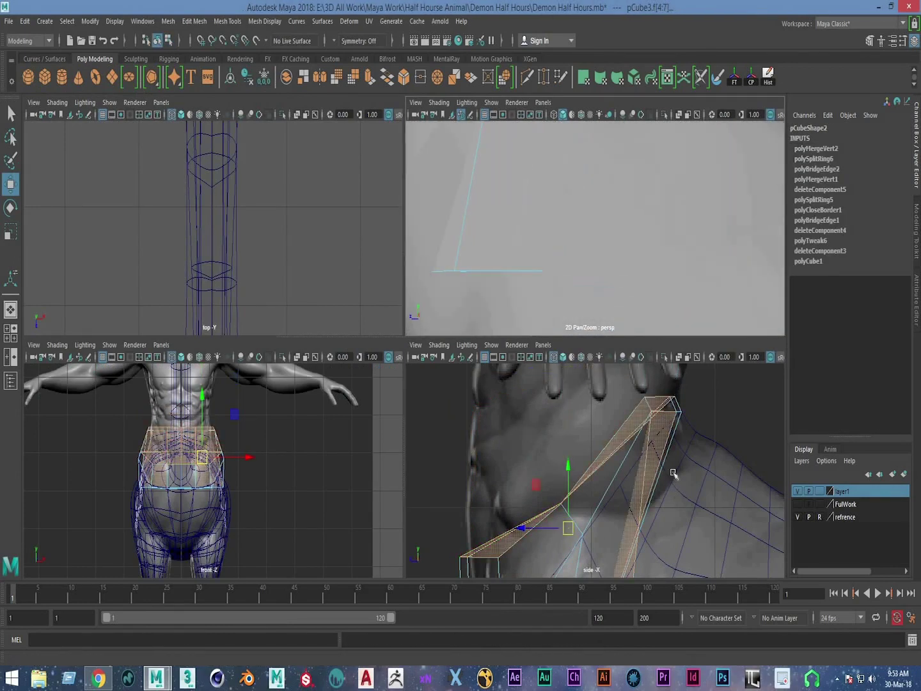
{"action": "left_click", "coordinate": [633, 225], "text": "ctrl"}
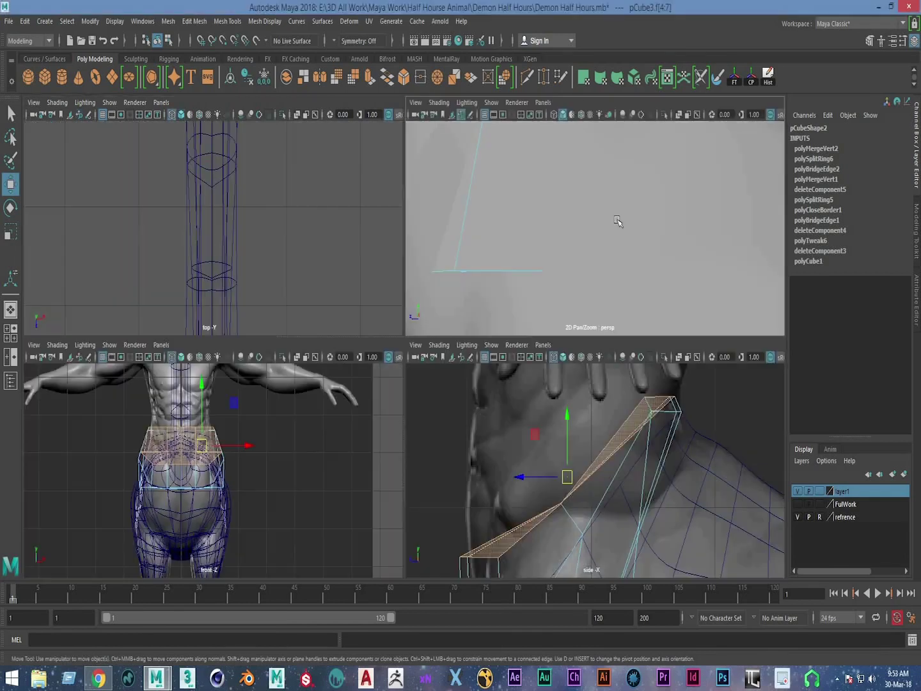
{"action": "scroll", "coordinate": [617, 220], "scroll_direction": "down", "scroll_amount": 5}
{"action": "key", "text": "f"}
{"action": "scroll", "coordinate": [590, 251], "scroll_direction": "up", "scroll_amount": 5}
{"action": "left_click_drag", "start_coordinate": [590, 251], "coordinate": [562, 268], "text": "alt"}
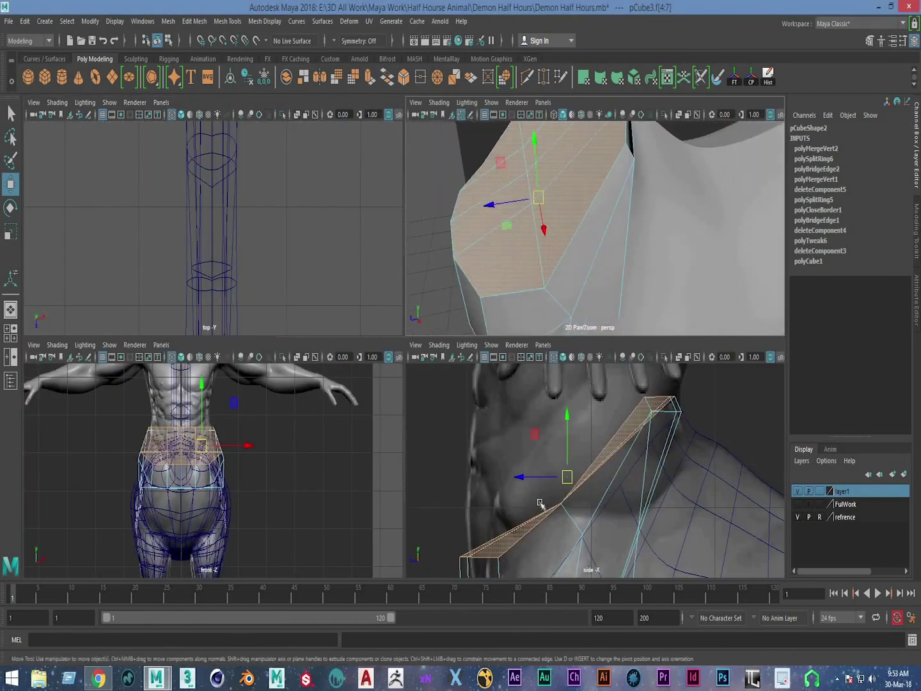
{"action": "key", "text": "space"}
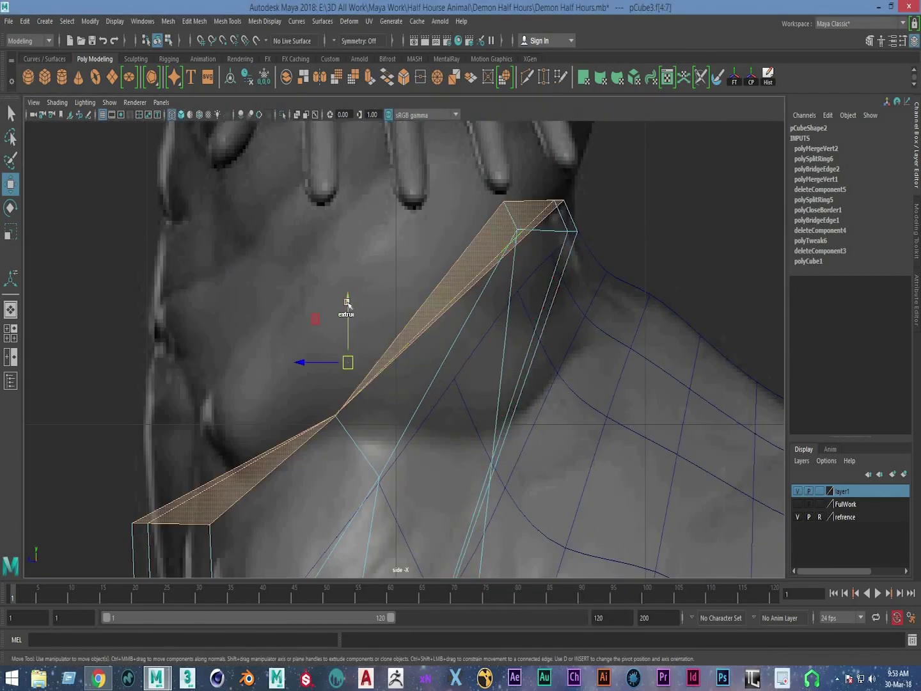
Step: Extrude the top faces, flatten the new face, raise it to the neck base and tilt it
{"action": "left_click_drag", "start_coordinate": [348, 305], "coordinate": [349, 160], "text": "shift"}
{"action": "key", "text": "e"}
{"action": "key", "text": "w"}
{"action": "left_click_drag", "start_coordinate": [346, 345], "coordinate": [349, 391]}
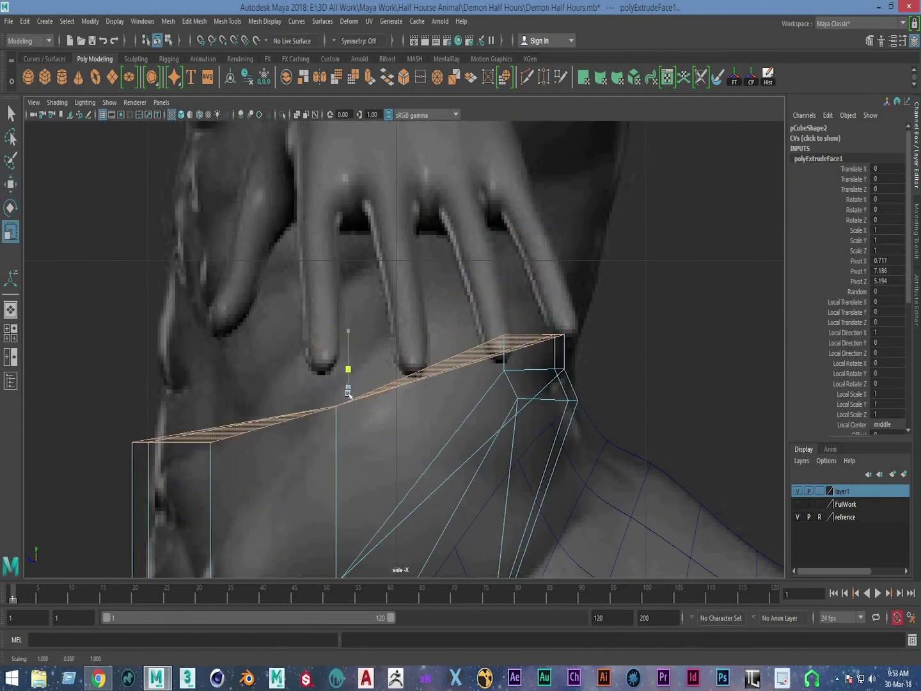
{"action": "key", "text": "w"}
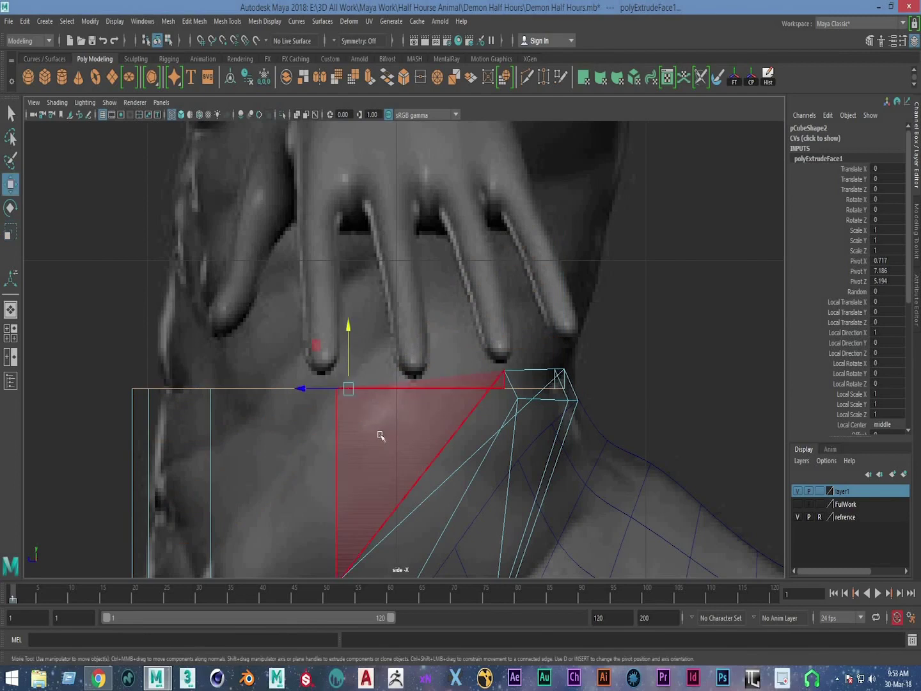
{"action": "middle_click_drag", "start_coordinate": [352, 335], "coordinate": [352, 369], "text": "alt"}
{"action": "mouse_move", "coordinate": [348, 396]}
{"action": "left_mouse_down"}
{"action": "mouse_move", "coordinate": [349, 284]}
{"action": "mouse_move", "coordinate": [389, 266]}
{"action": "left_mouse_up"}
{"action": "key", "text": "e"}
{"action": "middle_click_drag", "start_coordinate": [388, 267], "coordinate": [394, 362], "text": "alt"}
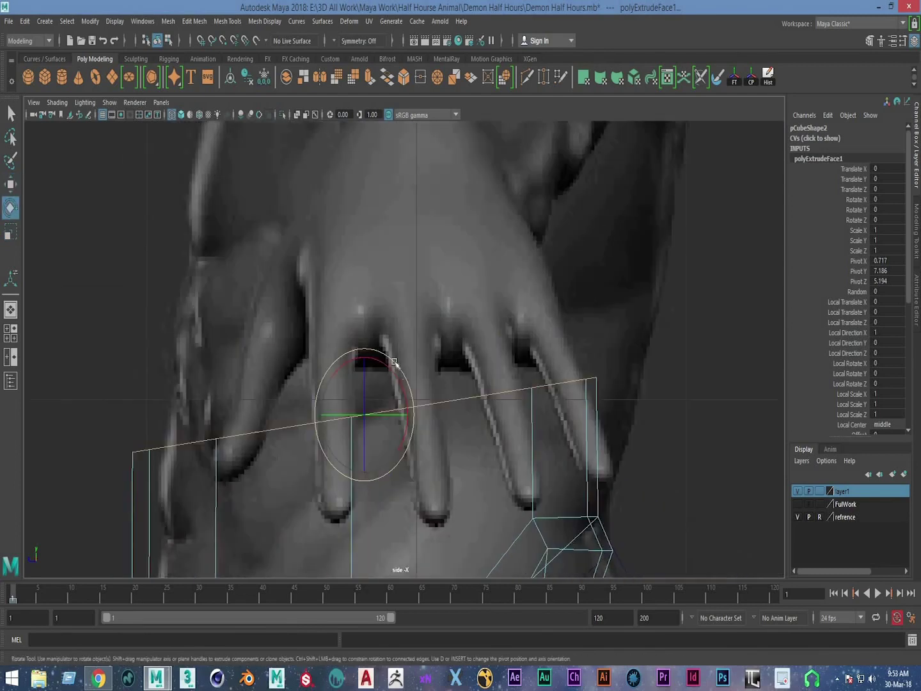
Step: Extrude the top face a second time up along the neck and inspect the block
{"action": "key", "text": "ctrl+e"}
{"action": "left_click_drag", "start_coordinate": [365, 353], "coordinate": [363, 212]}
{"action": "key", "text": "space"}
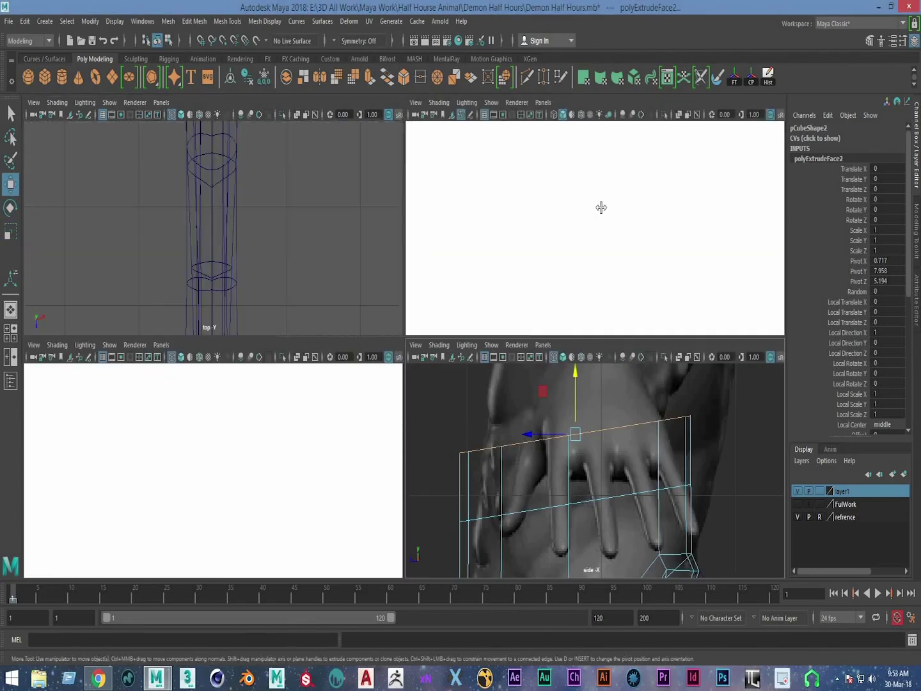
{"action": "key", "text": "space"}
{"action": "mouse_move", "coordinate": [489, 382]}
{"action": "left_mouse_down", "text": "alt"}
{"action": "mouse_move", "coordinate": [448, 248]}
{"action": "mouse_move", "coordinate": [411, 237]}
{"action": "left_mouse_up", "text": "alt"}
{"action": "mouse_move", "coordinate": [411, 238]}
{"action": "right_mouse_down", "text": "alt"}
{"action": "mouse_move", "coordinate": [486, 379]}
{"action": "mouse_move", "coordinate": [493, 277]}
{"action": "mouse_move", "coordinate": [491, 307]}
{"action": "right_mouse_up", "text": "alt"}
Step: Delete the neck block's face loop where it meets the torso, then inspect the opening
{"action": "left_click", "coordinate": [446, 356]}
{"action": "double_click", "coordinate": [493, 319], "text": "shift"}
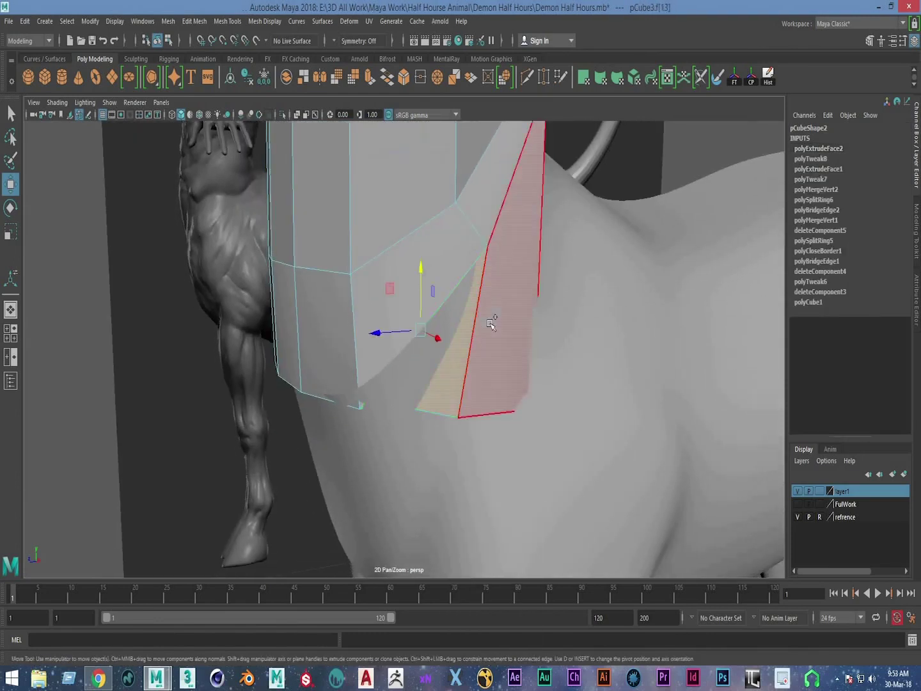
{"action": "left_click_drag", "start_coordinate": [535, 335], "coordinate": [425, 359], "text": "alt"}
{"action": "key", "text": "Delete"}
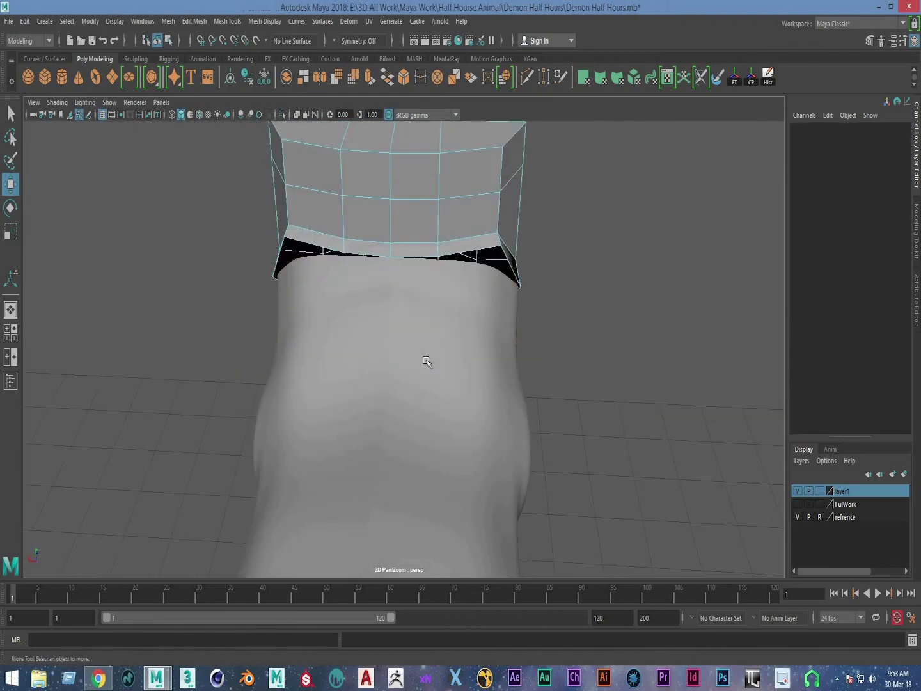
{"action": "mouse_move", "coordinate": [344, 314]}
{"action": "left_mouse_down", "text": "alt"}
{"action": "mouse_move", "coordinate": [482, 307]}
{"action": "mouse_move", "coordinate": [552, 335]}
{"action": "left_mouse_up", "text": "alt"}
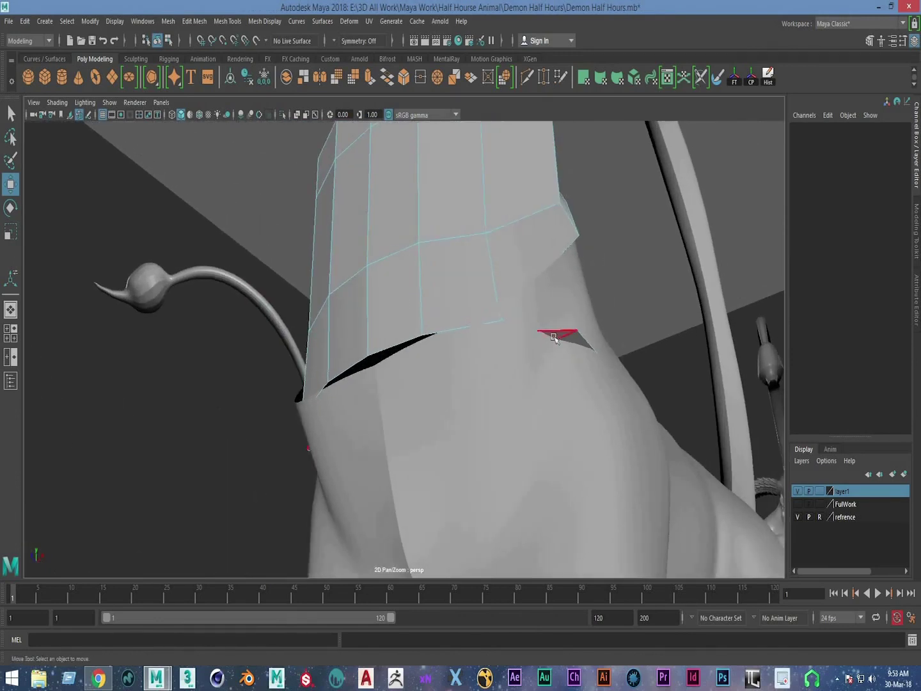
{"action": "left_click", "coordinate": [554, 337]}
{"action": "left_click_drag", "start_coordinate": [554, 337], "coordinate": [613, 485], "text": "alt"}
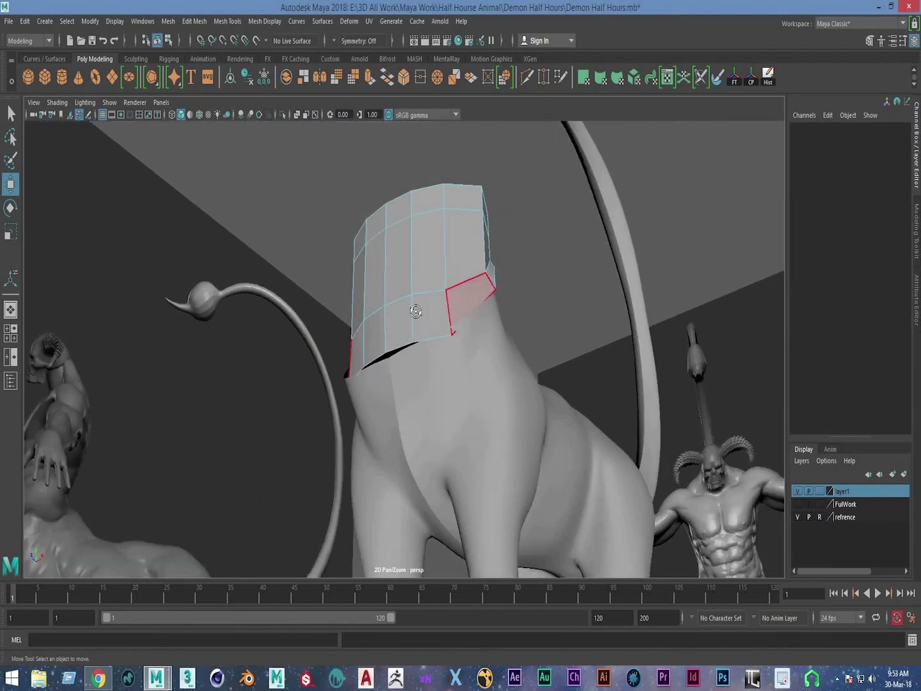
{"action": "key", "text": "space"}
{"action": "key", "text": "space"}
Step: In the side view, pull the neck vertex near the shoulder line down onto the reference outline
{"action": "scroll", "coordinate": [489, 421], "scroll_direction": "down", "scroll_amount": 5}
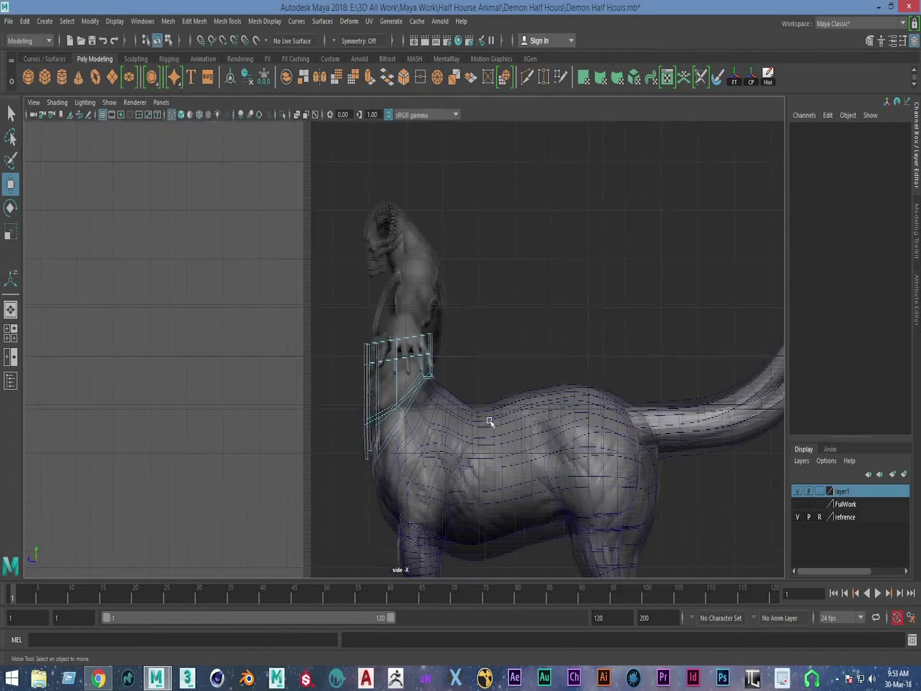
{"action": "scroll", "coordinate": [477, 323], "scroll_direction": "up", "scroll_amount": 5}
{"action": "scroll", "coordinate": [493, 378], "scroll_direction": "up", "scroll_amount": 3}
{"action": "scroll", "coordinate": [493, 377], "scroll_direction": "up", "scroll_amount": 2}
{"action": "scroll", "coordinate": [537, 273], "scroll_direction": "up", "scroll_amount": 2}
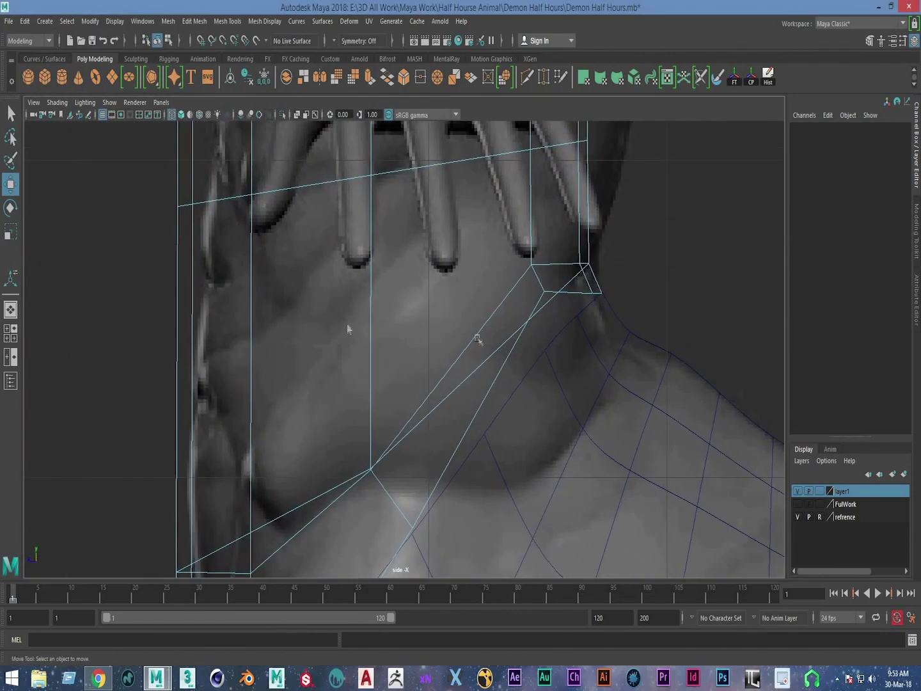
{"action": "scroll", "coordinate": [611, 299], "scroll_direction": "up", "scroll_amount": 3}
{"action": "left_click", "coordinate": [638, 252]}
{"action": "left_click_drag", "start_coordinate": [640, 251], "coordinate": [646, 354]}
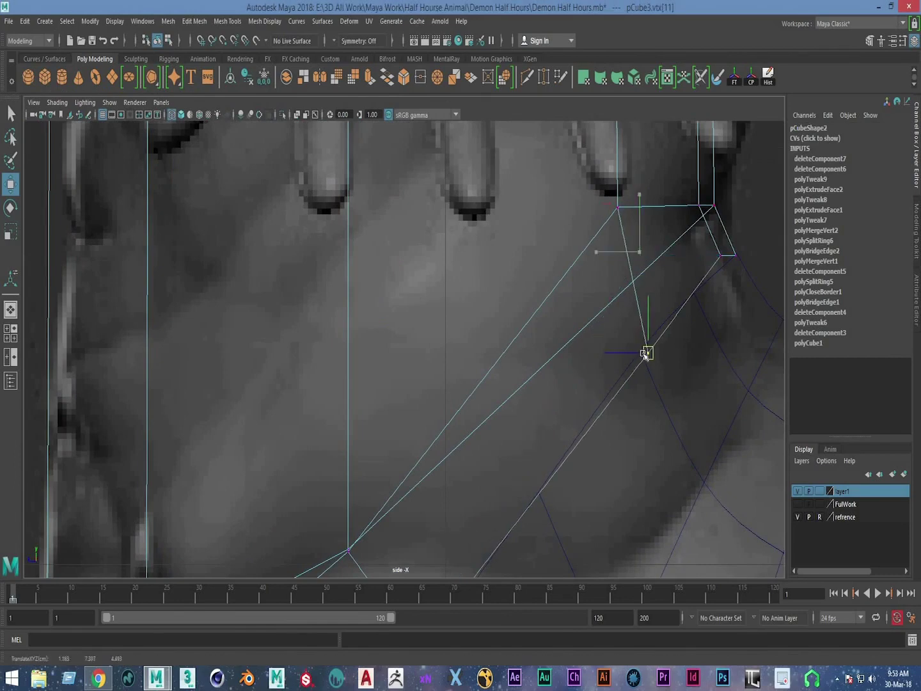
Step: Shift the neck cage's middle-row vertices right toward the reference
{"action": "middle_click_drag", "start_coordinate": [730, 268], "coordinate": [684, 293], "text": "alt"}
{"action": "middle_click_drag", "start_coordinate": [573, 349], "coordinate": [445, 313], "text": "alt"}
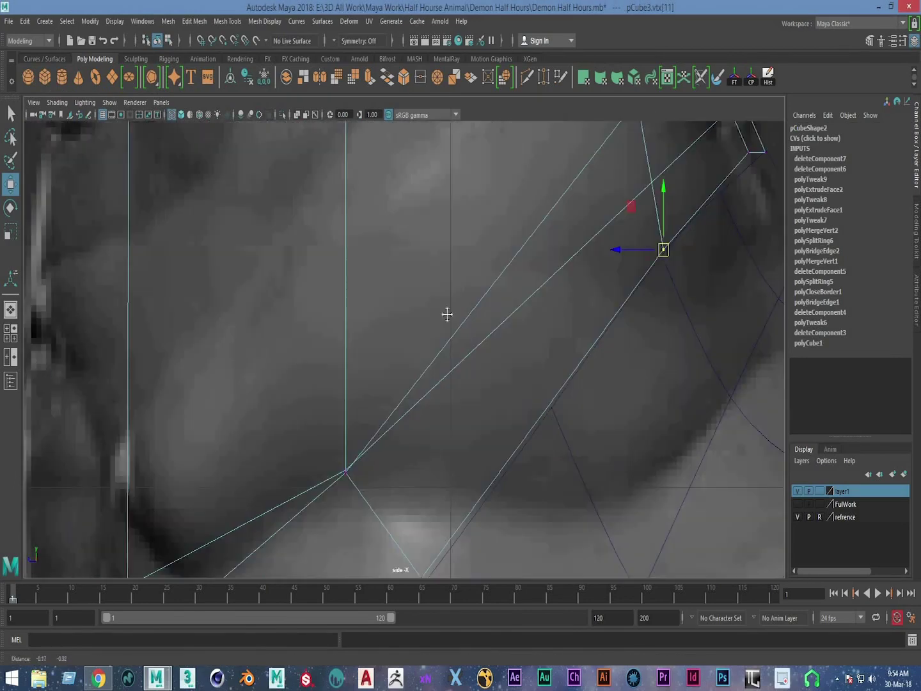
{"action": "scroll", "coordinate": [490, 325], "scroll_direction": "down", "scroll_amount": 3}
{"action": "scroll", "coordinate": [489, 353], "scroll_direction": "down", "scroll_amount": 5}
{"action": "scroll", "coordinate": [461, 254], "scroll_direction": "up", "scroll_amount": 5}
{"action": "middle_click_drag", "start_coordinate": [461, 254], "coordinate": [436, 405], "text": "alt"}
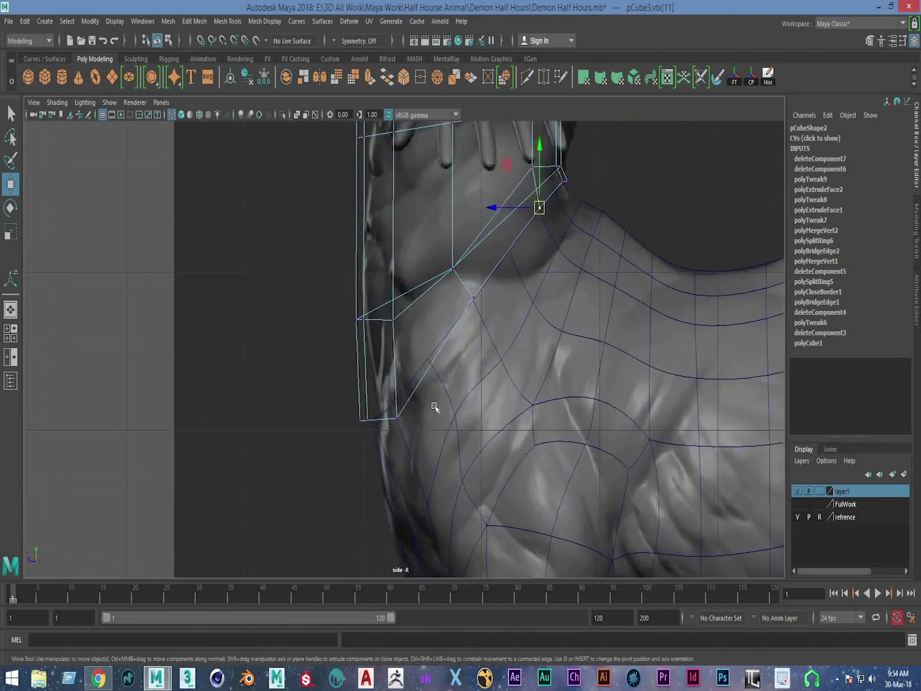
{"action": "scroll", "coordinate": [349, 434], "scroll_direction": "up", "scroll_amount": 3}
{"action": "scroll", "coordinate": [405, 405], "scroll_direction": "up", "scroll_amount": 3}
{"action": "left_click_drag", "start_coordinate": [363, 291], "coordinate": [379, 291]}
Step: Box-select the front-edge cage vertices and nudge them right onto the reference neck
{"action": "middle_click_drag", "start_coordinate": [252, 133], "coordinate": [241, 232], "text": "alt"}
{"action": "left_click_drag", "start_coordinate": [255, 254], "coordinate": [456, 331]}
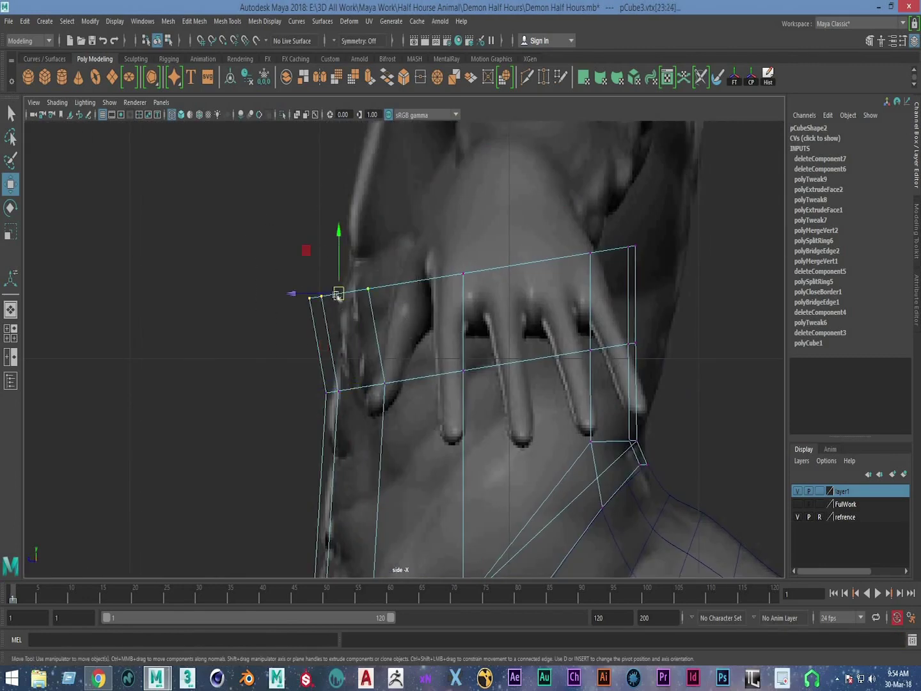
{"action": "left_click_drag", "start_coordinate": [338, 296], "coordinate": [365, 291]}
{"action": "mouse_move", "coordinate": [394, 192]}
{"action": "middle_mouse_down", "text": "alt"}
{"action": "mouse_move", "coordinate": [349, 195]}
{"action": "mouse_move", "coordinate": [435, 420]}
{"action": "middle_mouse_up", "text": "alt"}
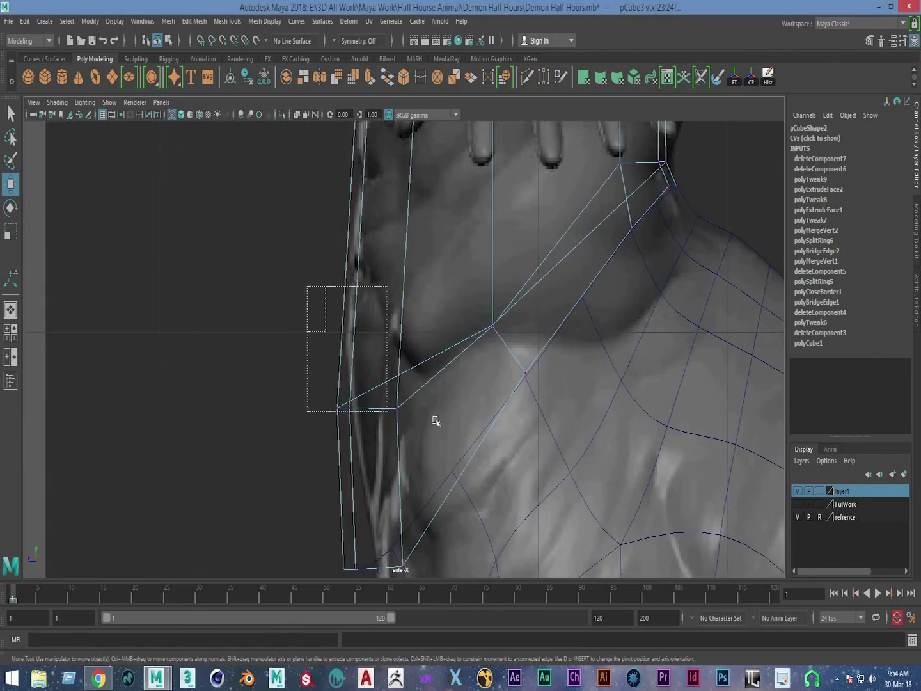
{"action": "left_click_drag", "start_coordinate": [365, 407], "coordinate": [376, 405]}
{"action": "middle_click_drag", "start_coordinate": [312, 354], "coordinate": [295, 223], "text": "alt"}
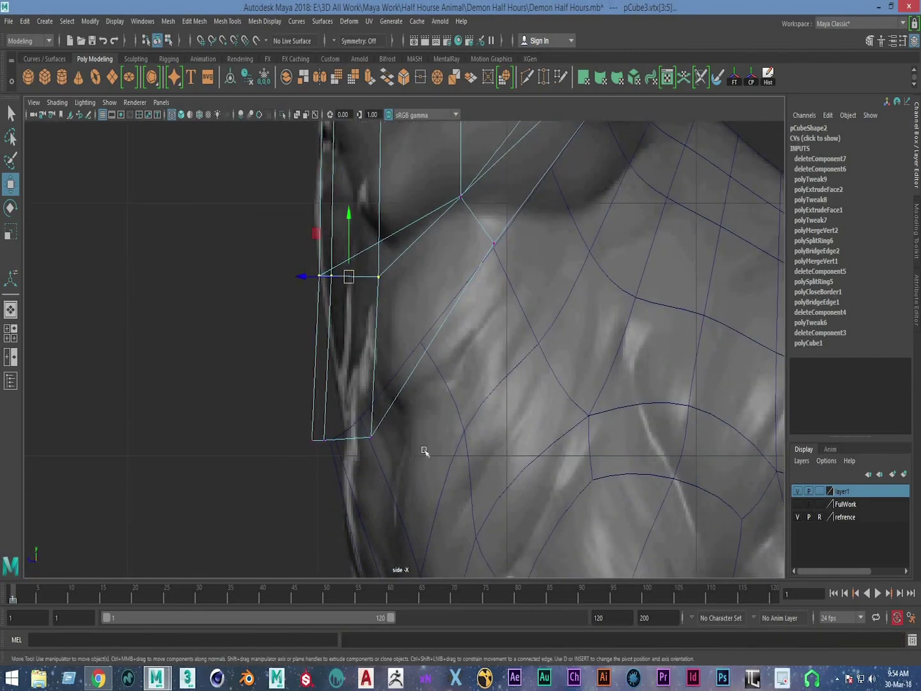
{"action": "left_click_drag", "start_coordinate": [343, 439], "coordinate": [366, 434]}
Step: Move the right-edge vertices near the hand right and down onto the neck outline
{"action": "middle_click_drag", "start_coordinate": [539, 315], "coordinate": [612, 341], "text": "alt"}
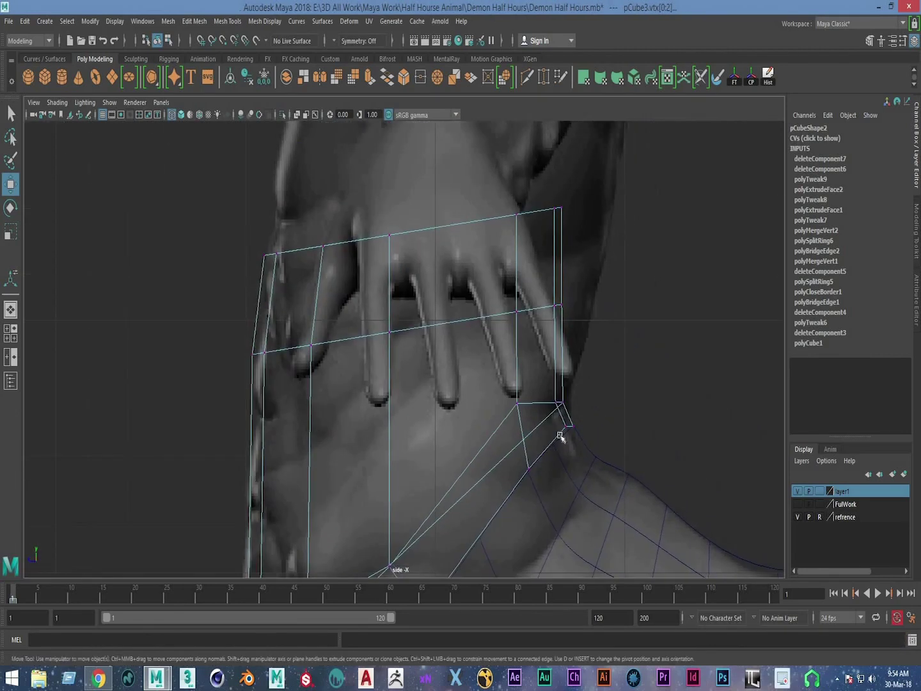
{"action": "right_click_drag", "start_coordinate": [612, 341], "coordinate": [665, 316], "text": "alt"}
{"action": "left_click_drag", "start_coordinate": [619, 371], "coordinate": [663, 382]}
{"action": "middle_click_drag", "start_coordinate": [497, 236], "coordinate": [475, 363], "text": "alt"}
{"action": "left_click_drag", "start_coordinate": [579, 343], "coordinate": [649, 345]}
{"action": "middle_click_drag", "start_coordinate": [650, 345], "coordinate": [603, 225], "text": "alt"}
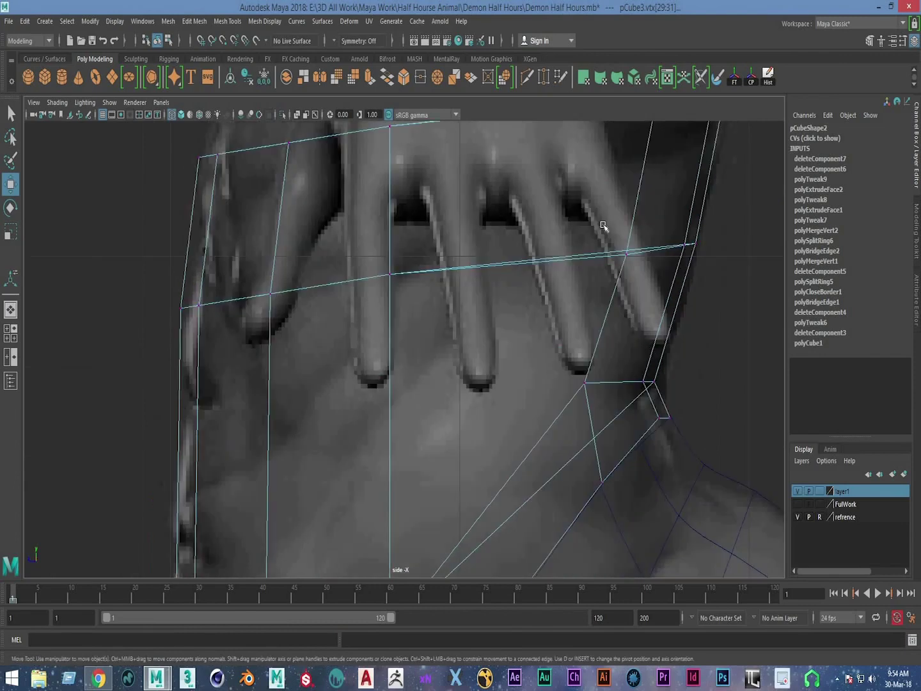
{"action": "key", "text": "space"}
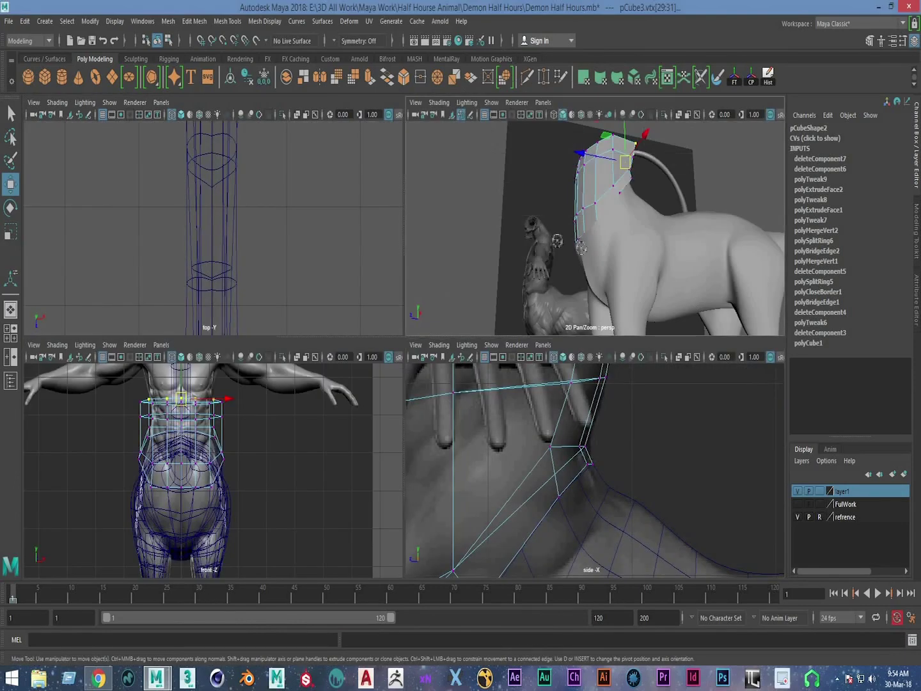
Step: In the enlarged front view, select the chest edge, trying and undoing a width scale
{"action": "left_click_drag", "start_coordinate": [556, 240], "coordinate": [606, 238], "text": "alt"}
{"action": "scroll", "coordinate": [607, 239], "scroll_direction": "up", "scroll_amount": 3}
{"action": "key", "text": "space"}
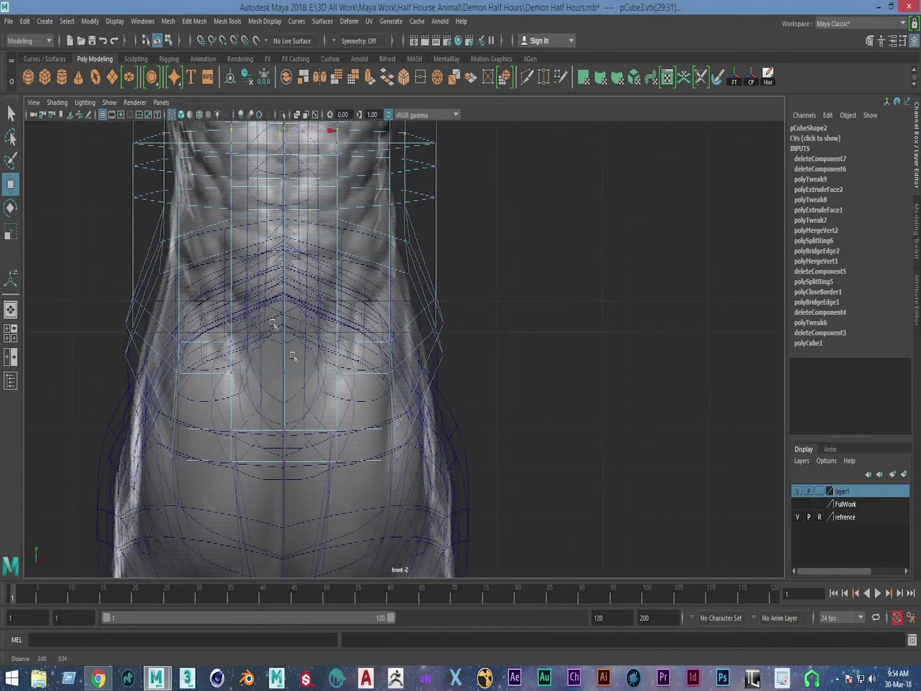
{"action": "scroll", "coordinate": [151, 252], "scroll_direction": "up", "scroll_amount": 3}
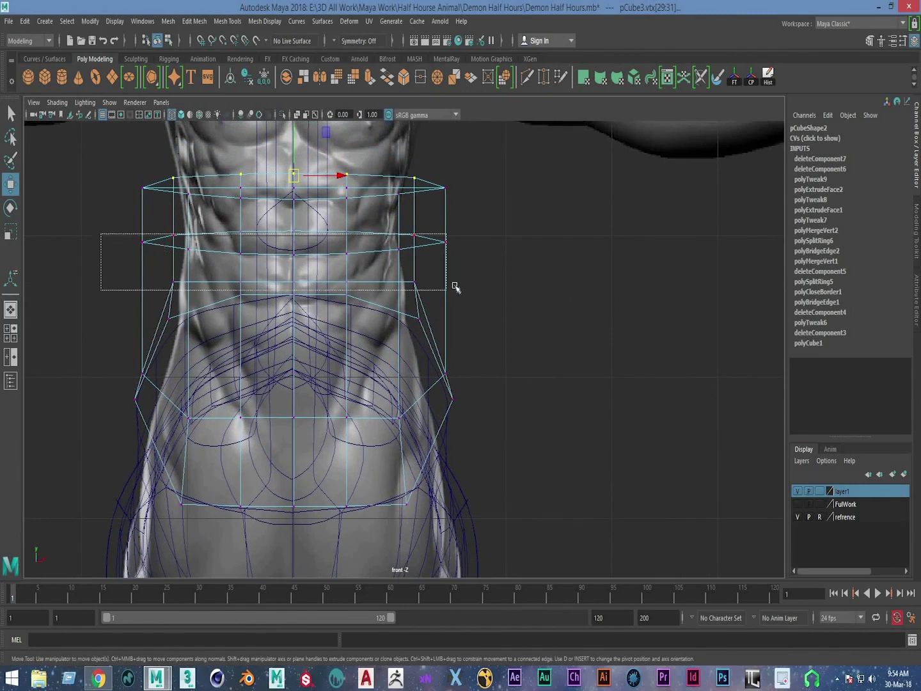
{"action": "left_click", "coordinate": [328, 257]}
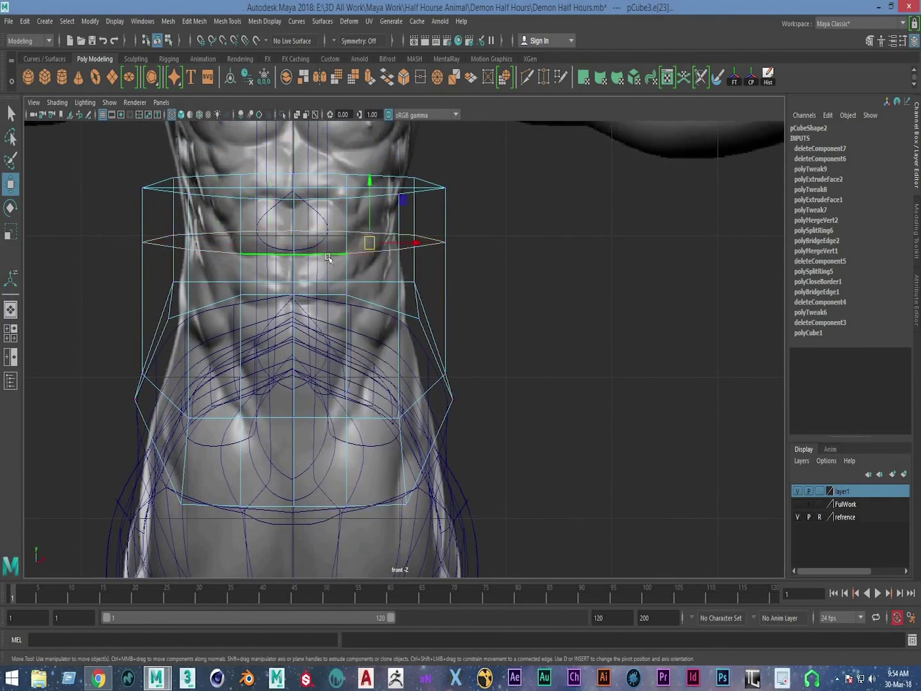
{"action": "left_click_drag", "start_coordinate": [413, 244], "coordinate": [403, 244]}
{"action": "key", "text": "ctrl+z"}
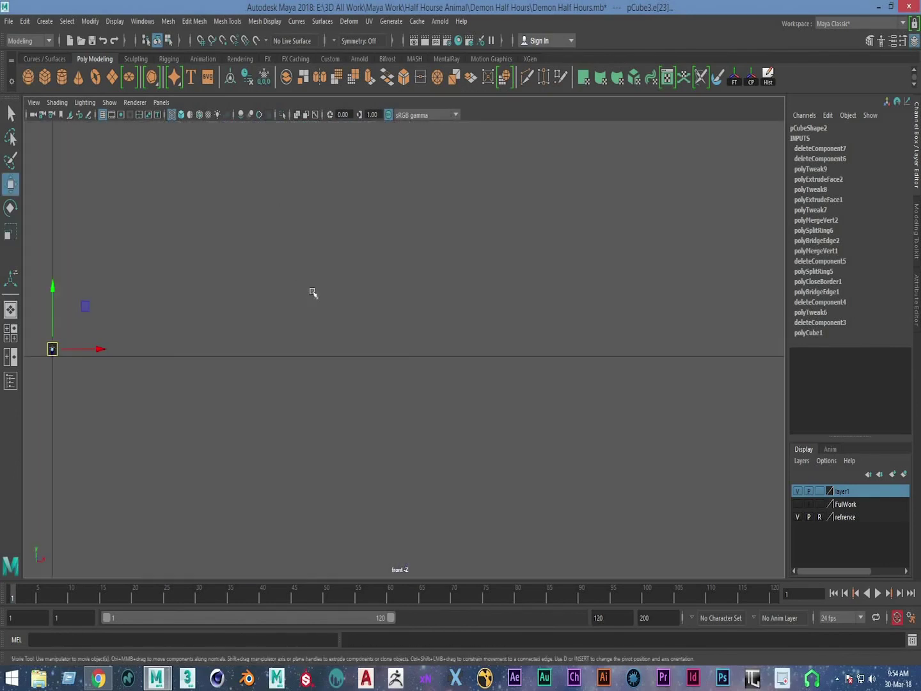
Step: Frame the selected edge and shift the waist edge loop sideways along X
{"action": "key", "text": "f"}
{"action": "scroll", "coordinate": [307, 325], "scroll_direction": "down", "scroll_amount": 3}
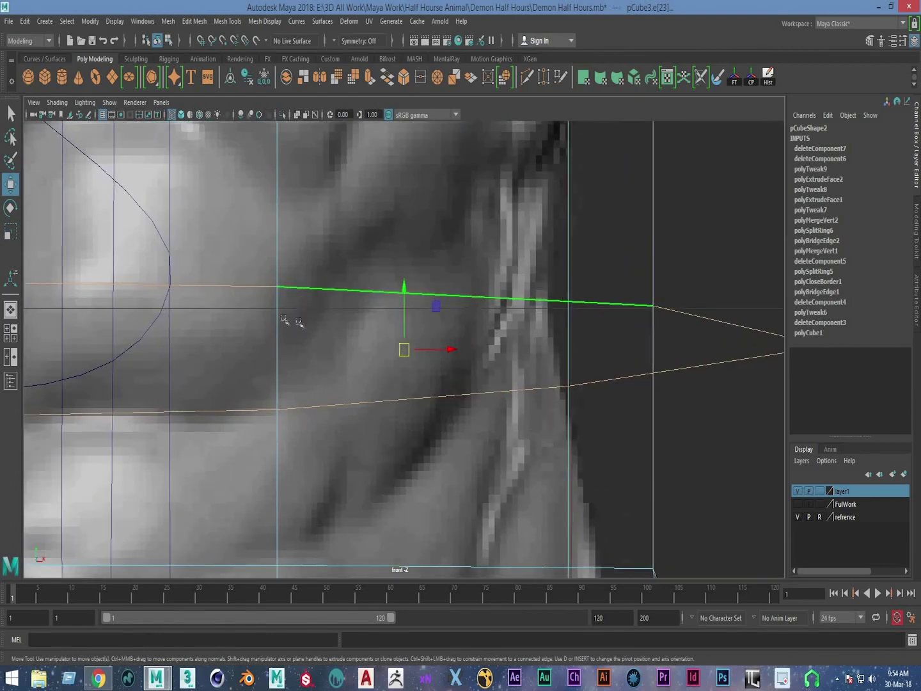
{"action": "scroll", "coordinate": [298, 322], "scroll_direction": "down", "scroll_amount": 5}
{"action": "scroll", "coordinate": [359, 334], "scroll_direction": "up", "scroll_amount": 3}
{"action": "scroll", "coordinate": [360, 334], "scroll_direction": "up", "scroll_amount": 3}
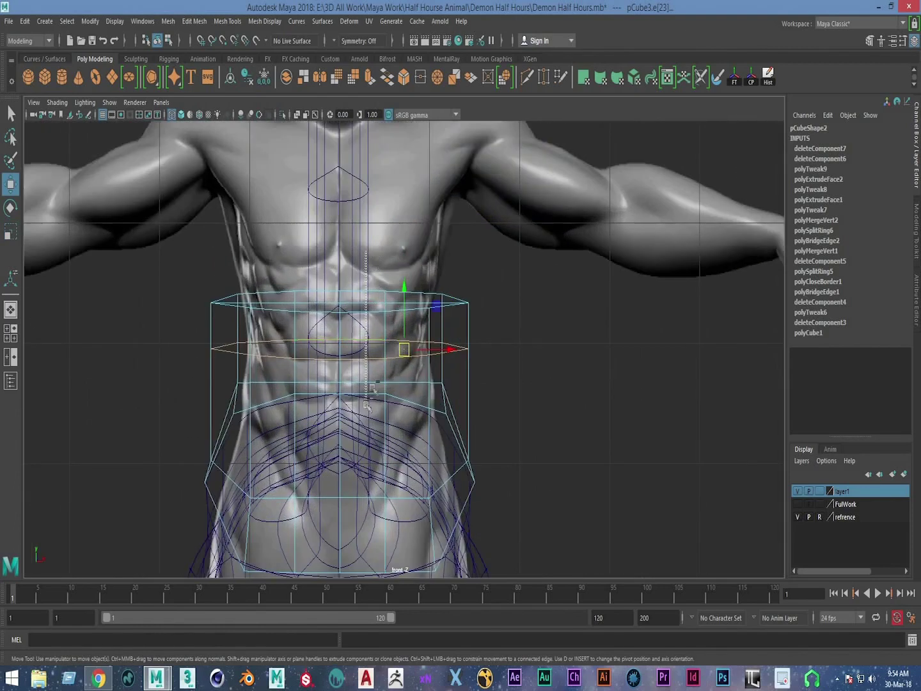
{"action": "mouse_move", "coordinate": [453, 349]}
{"action": "left_mouse_down"}
{"action": "mouse_move", "coordinate": [481, 322]}
{"action": "mouse_move", "coordinate": [472, 353]}
{"action": "left_mouse_up"}
{"action": "left_click", "coordinate": [391, 391]}
{"action": "scroll", "coordinate": [423, 390], "scroll_direction": "up", "scroll_amount": 3}
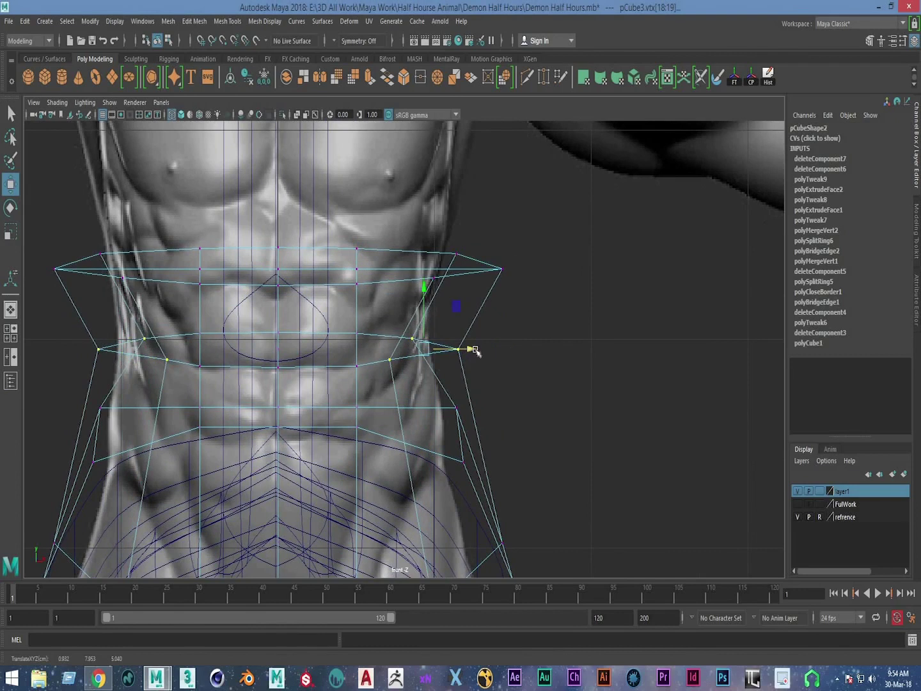
Step: Undo the last move and pull the waist loop's side vertex columns inward toward the centre
{"action": "key", "text": "ctrl+z"}
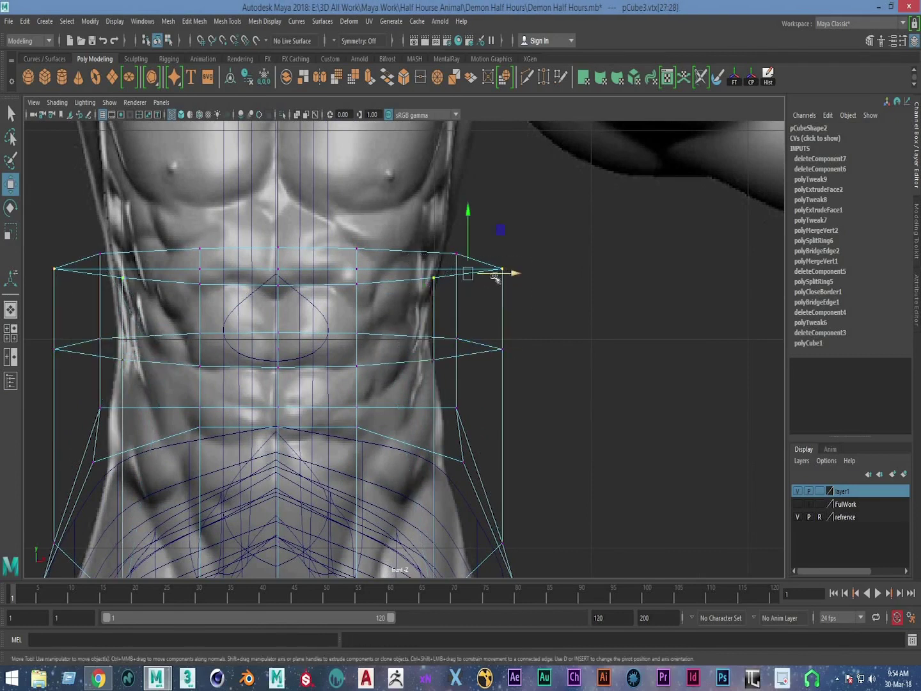
{"action": "left_click_drag", "start_coordinate": [533, 234], "coordinate": [411, 293]}
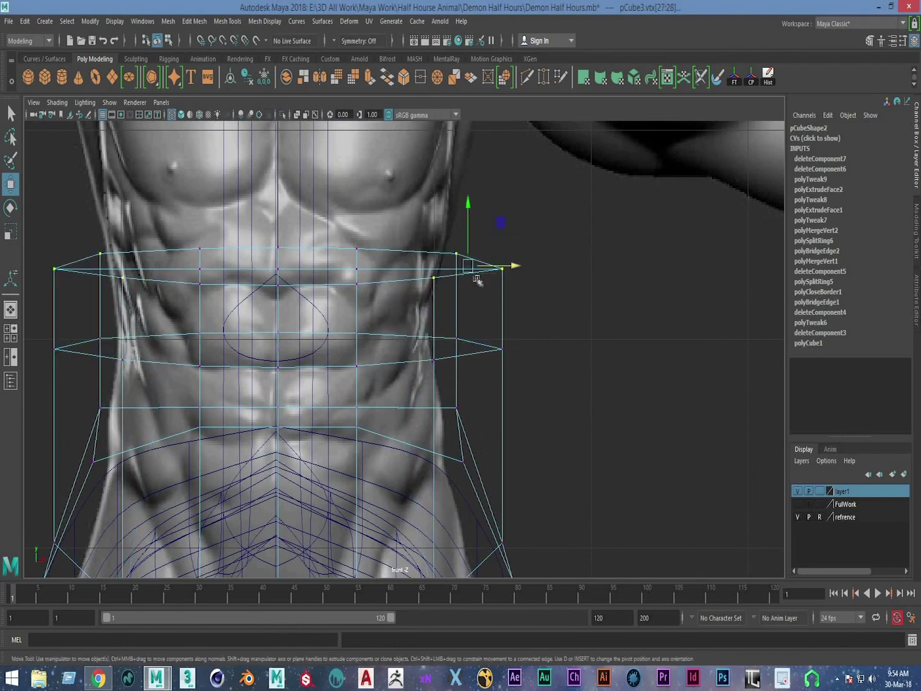
{"action": "left_click_drag", "start_coordinate": [476, 279], "coordinate": [456, 274]}
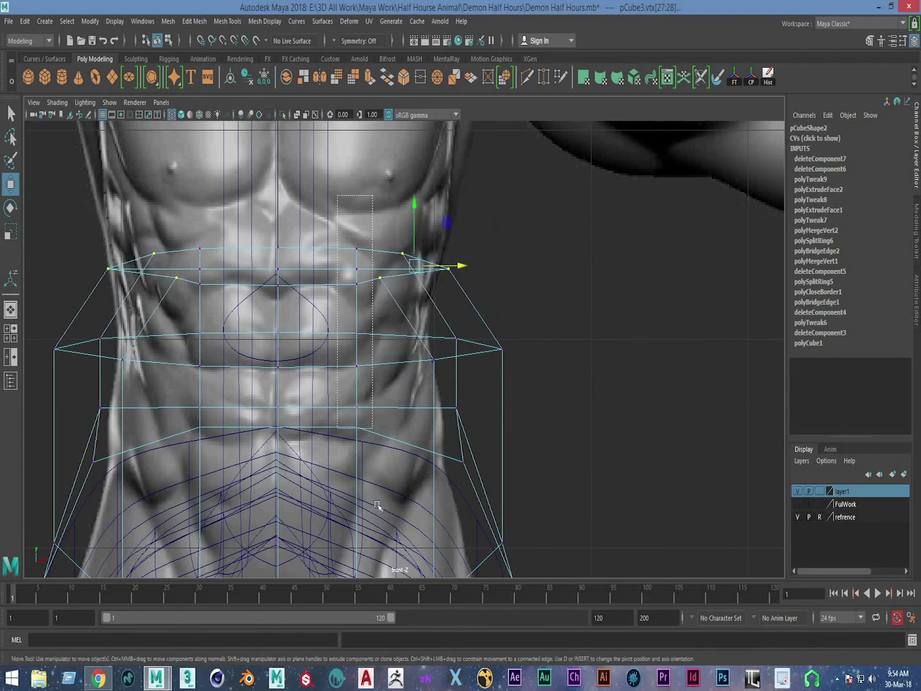
{"action": "middle_click_drag", "start_coordinate": [369, 302], "coordinate": [351, 238], "text": "alt"}
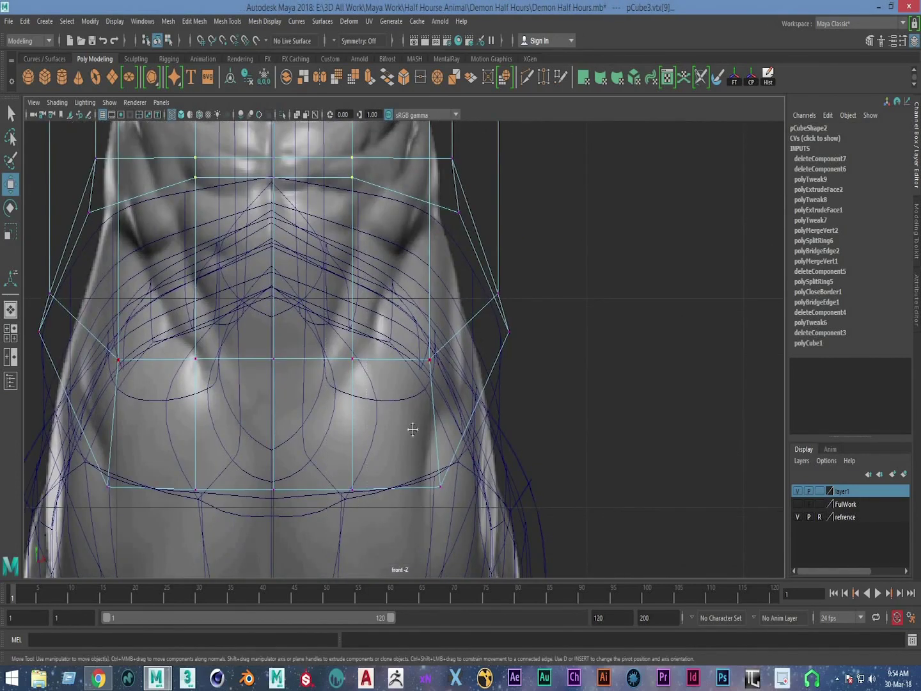
{"action": "middle_click_drag", "start_coordinate": [413, 429], "coordinate": [377, 383], "text": "alt"}
{"action": "middle_click_drag", "start_coordinate": [376, 489], "coordinate": [386, 377], "text": "alt"}
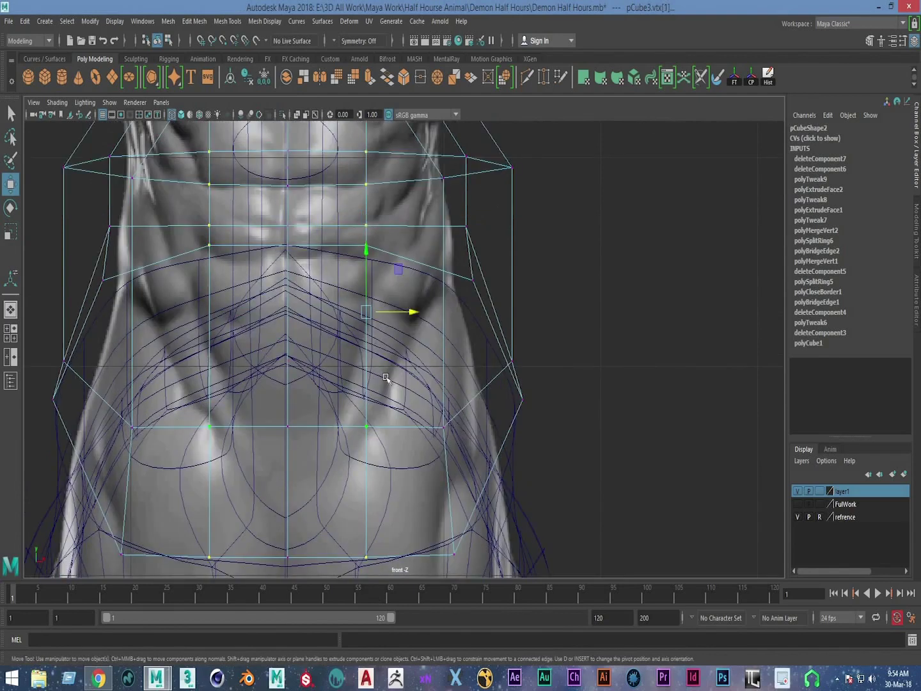
{"action": "left_click_drag", "start_coordinate": [396, 312], "coordinate": [384, 313]}
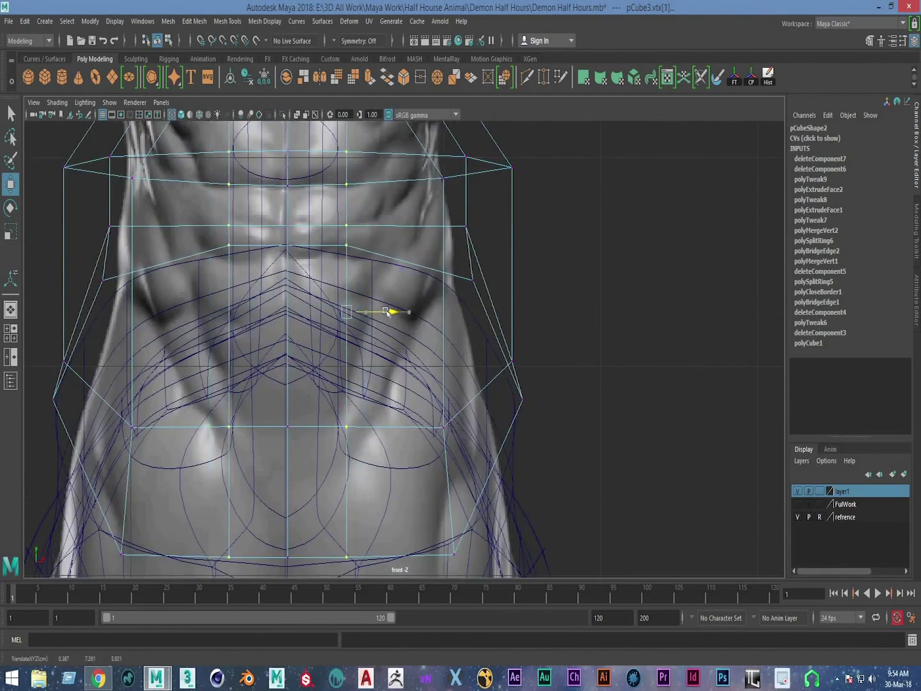
{"action": "middle_click_drag", "start_coordinate": [384, 313], "coordinate": [334, 398], "text": "alt"}
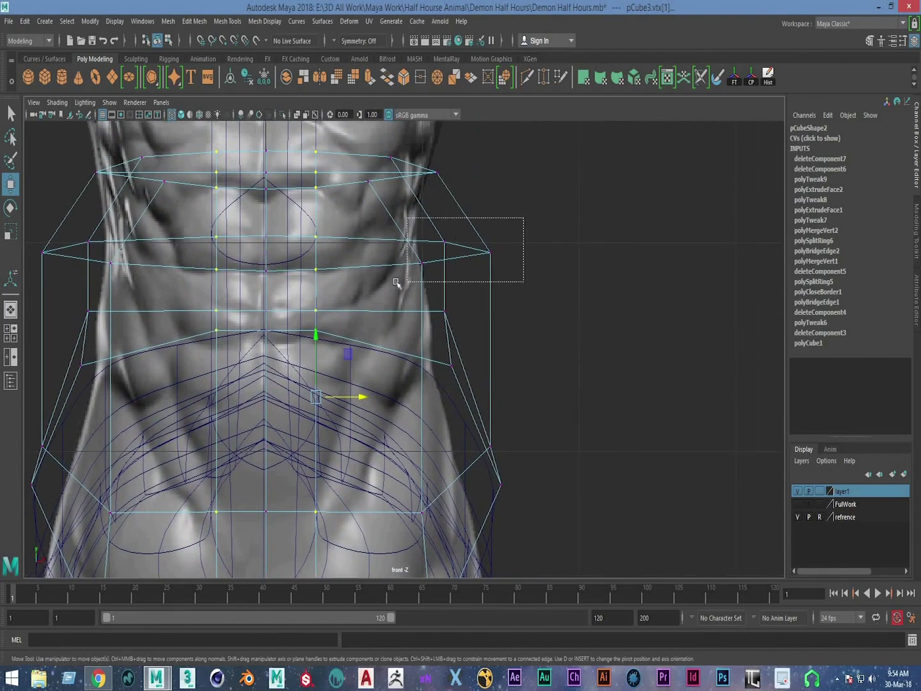
{"action": "left_click_drag", "start_coordinate": [477, 262], "coordinate": [436, 264]}
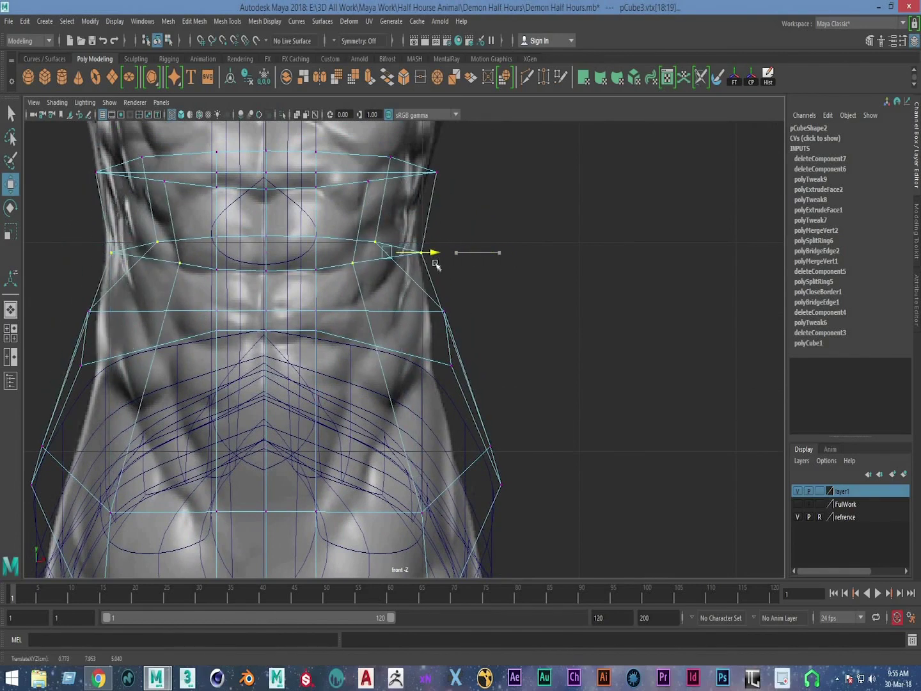
{"action": "middle_click_drag", "start_coordinate": [502, 266], "coordinate": [533, 207], "text": "alt"}
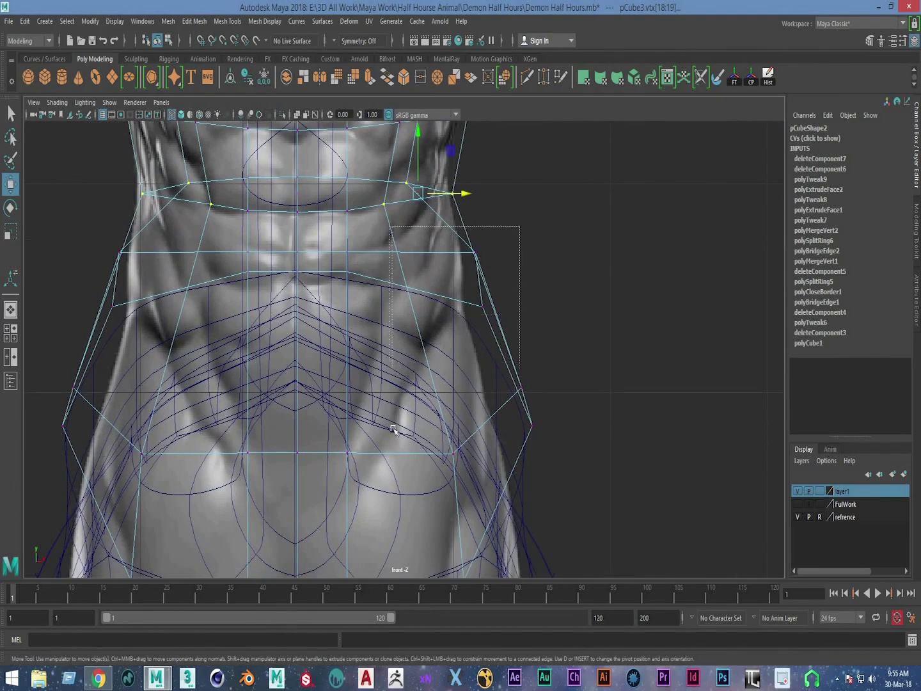
Step: Narrow the right-side waist and lower side vertices inward along X to the abdomen outline
{"action": "left_click_drag", "start_coordinate": [407, 350], "coordinate": [408, 353]}
{"action": "left_click_drag", "start_coordinate": [523, 279], "coordinate": [499, 280]}
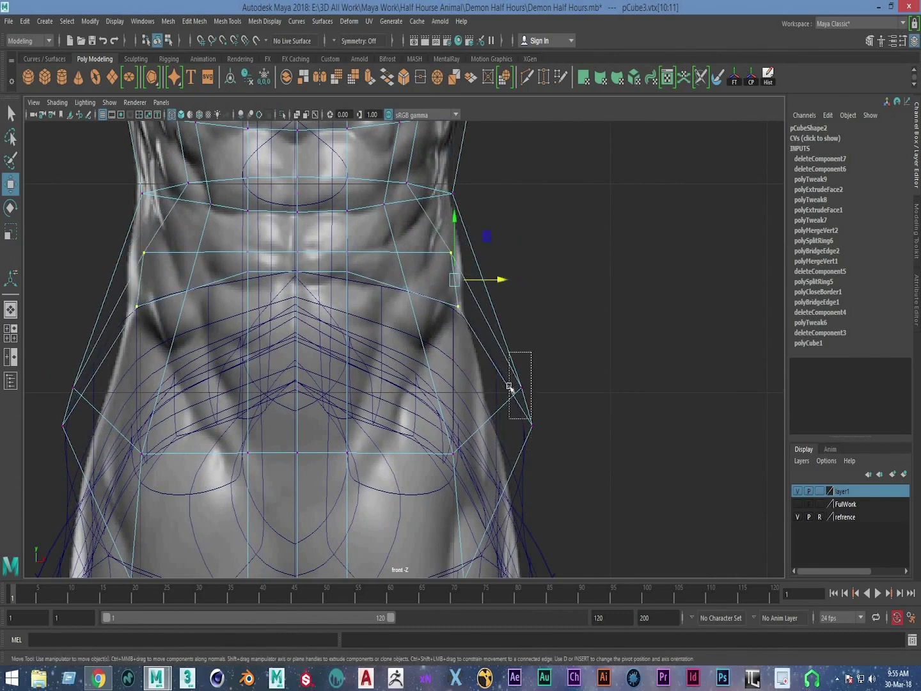
{"action": "left_click_drag", "start_coordinate": [453, 532], "coordinate": [452, 534]}
{"action": "left_click_drag", "start_coordinate": [549, 421], "coordinate": [519, 423]}
{"action": "scroll", "coordinate": [532, 361], "scroll_direction": "down", "scroll_amount": 5}
{"action": "scroll", "coordinate": [503, 302], "scroll_direction": "up", "scroll_amount": 2}
{"action": "mouse_move", "coordinate": [494, 316]}
{"action": "left_mouse_down"}
{"action": "mouse_move", "coordinate": [518, 341]}
{"action": "mouse_move", "coordinate": [514, 356]}
{"action": "left_mouse_up"}
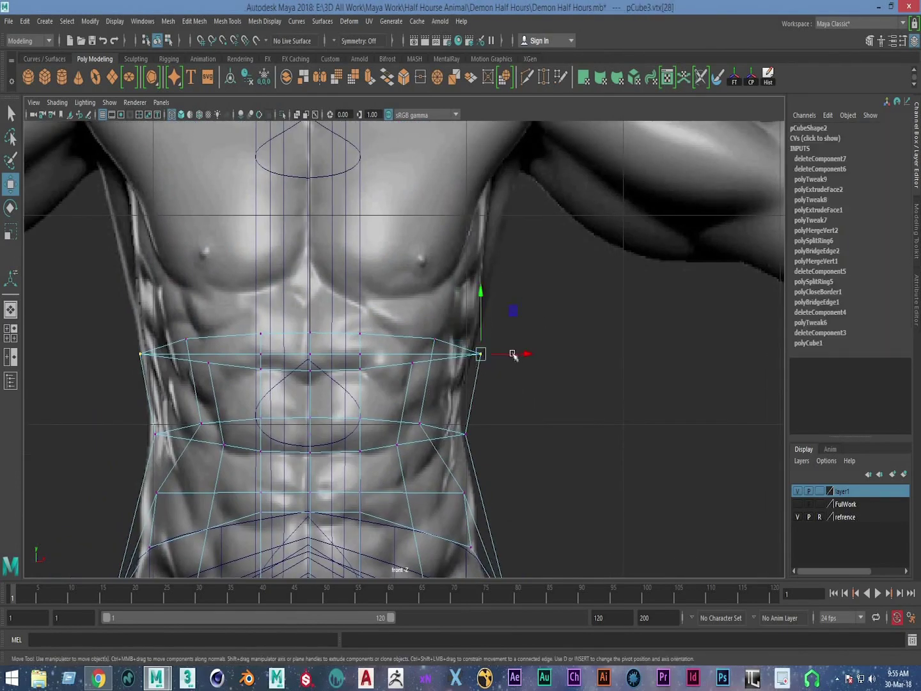
Step: Select a single waist vertex, then view the cage's side in perspective
{"action": "left_click", "coordinate": [409, 369]}
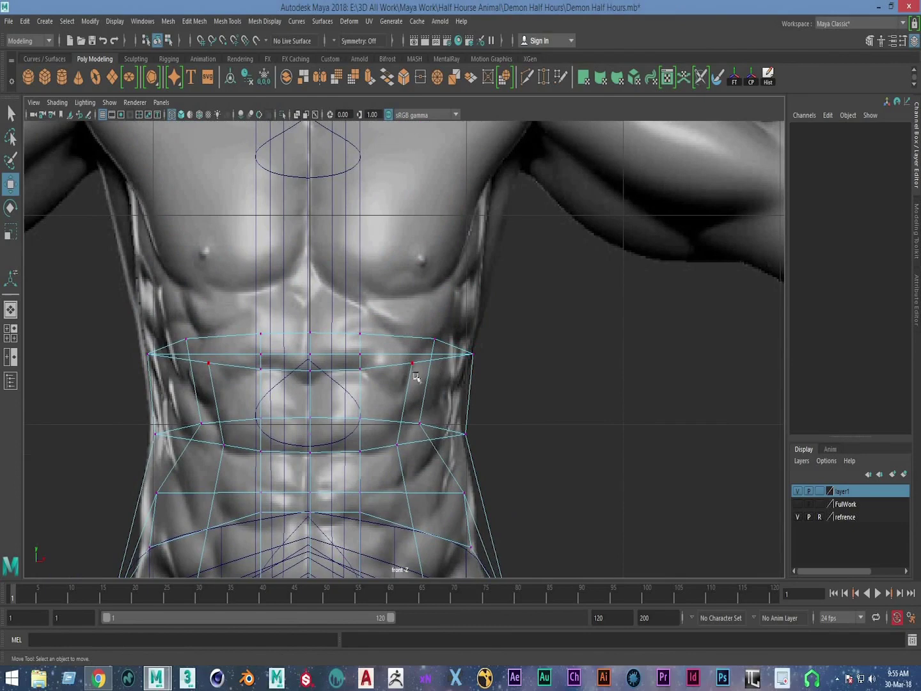
{"action": "scroll", "coordinate": [382, 380], "scroll_direction": "down", "scroll_amount": 3}
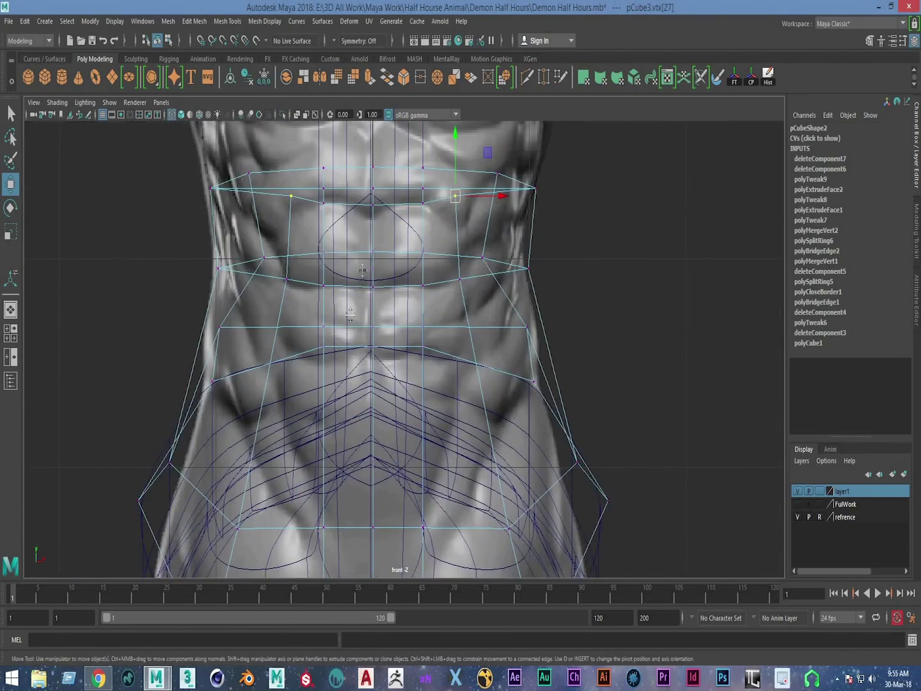
{"action": "scroll", "coordinate": [381, 380], "scroll_direction": "down", "scroll_amount": 2}
{"action": "key", "text": "space"}
{"action": "key", "text": "space"}
{"action": "mouse_move", "coordinate": [586, 289]}
{"action": "left_mouse_down", "text": "alt"}
{"action": "mouse_move", "coordinate": [448, 358]}
{"action": "mouse_move", "coordinate": [377, 280]}
{"action": "mouse_move", "coordinate": [420, 371]}
{"action": "left_mouse_up", "text": "alt"}
{"action": "scroll", "coordinate": [447, 371], "scroll_direction": "up", "scroll_amount": 5}
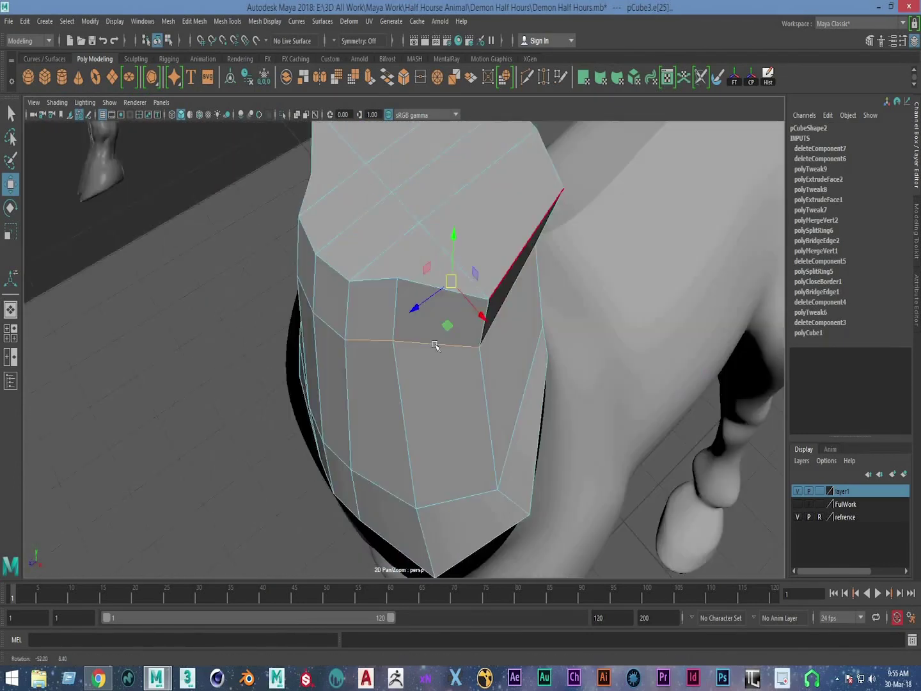
Step: Adjust a cage edge loop, then select all the cage's top faces in Face mode
{"action": "left_click_drag", "start_coordinate": [456, 319], "coordinate": [433, 346], "text": "alt"}
{"action": "right_click", "coordinate": [429, 296]}
{"action": "right_click_drag", "start_coordinate": [430, 297], "coordinate": [394, 308]}
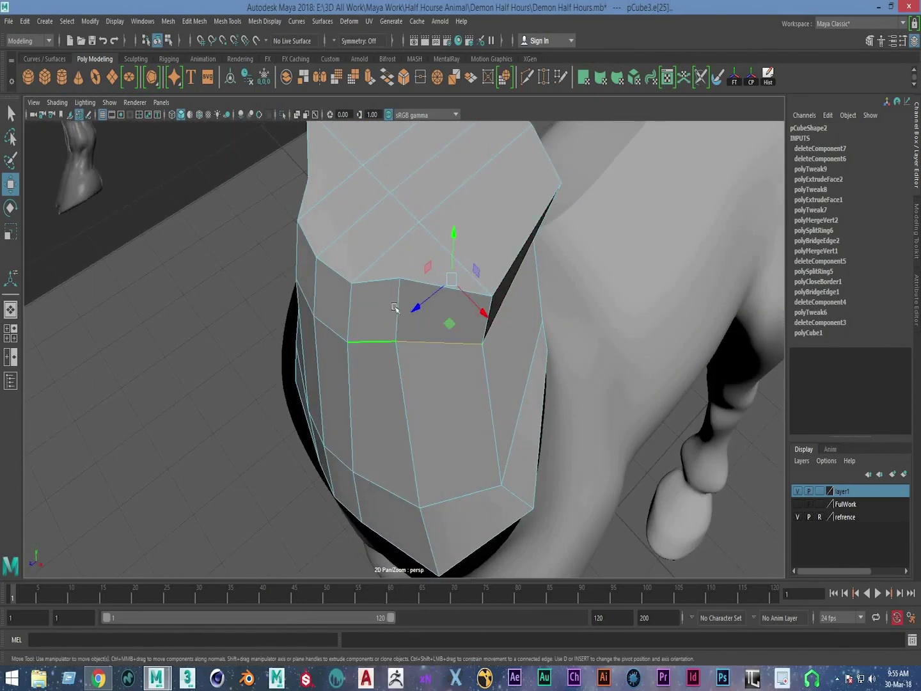
{"action": "mouse_move", "coordinate": [427, 344]}
{"action": "left_mouse_down", "text": "alt"}
{"action": "mouse_move", "coordinate": [450, 369]}
{"action": "mouse_move", "coordinate": [451, 325]}
{"action": "left_mouse_up", "text": "alt"}
{"action": "right_click_drag", "start_coordinate": [451, 295], "coordinate": [470, 336]}
{"action": "left_click", "coordinate": [471, 335]}
{"action": "left_click_drag", "start_coordinate": [471, 335], "coordinate": [416, 255], "text": "alt"}
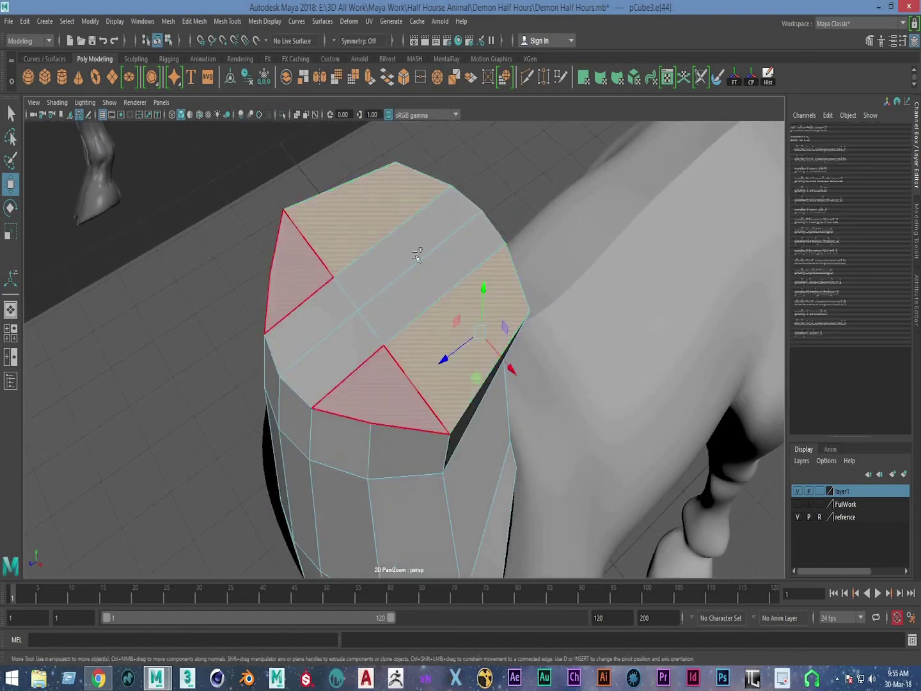
{"action": "left_click", "coordinate": [416, 254], "text": "shift"}
{"action": "left_click", "coordinate": [346, 336], "text": "shift"}
Step: In the side view, extrude the top faces upward
{"action": "left_click_drag", "start_coordinate": [582, 344], "coordinate": [514, 345], "text": "alt"}
{"action": "key", "text": "space"}
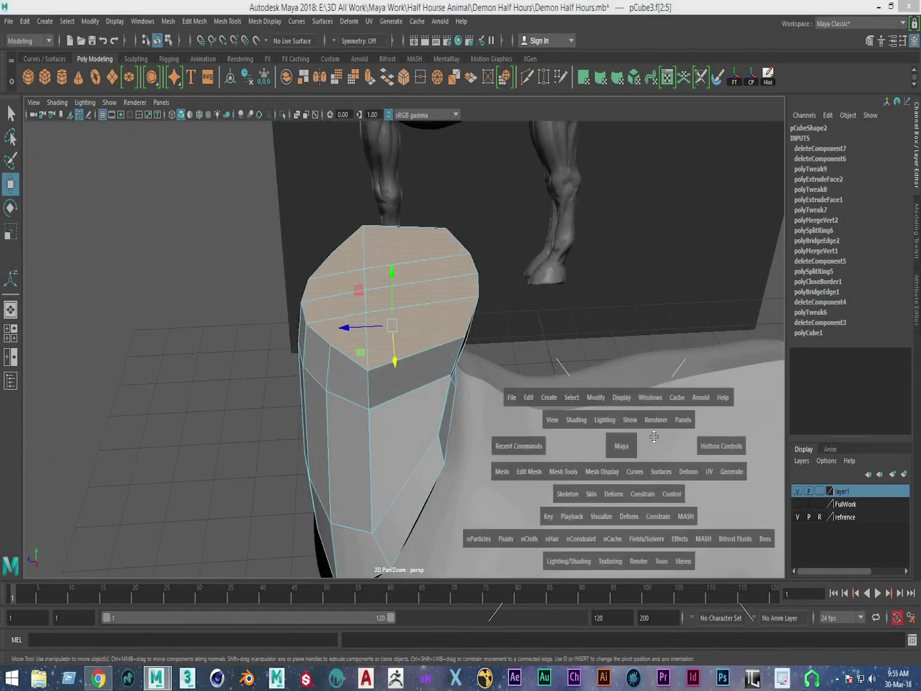
{"action": "key", "text": "space"}
{"action": "scroll", "coordinate": [464, 376], "scroll_direction": "up", "scroll_amount": 2}
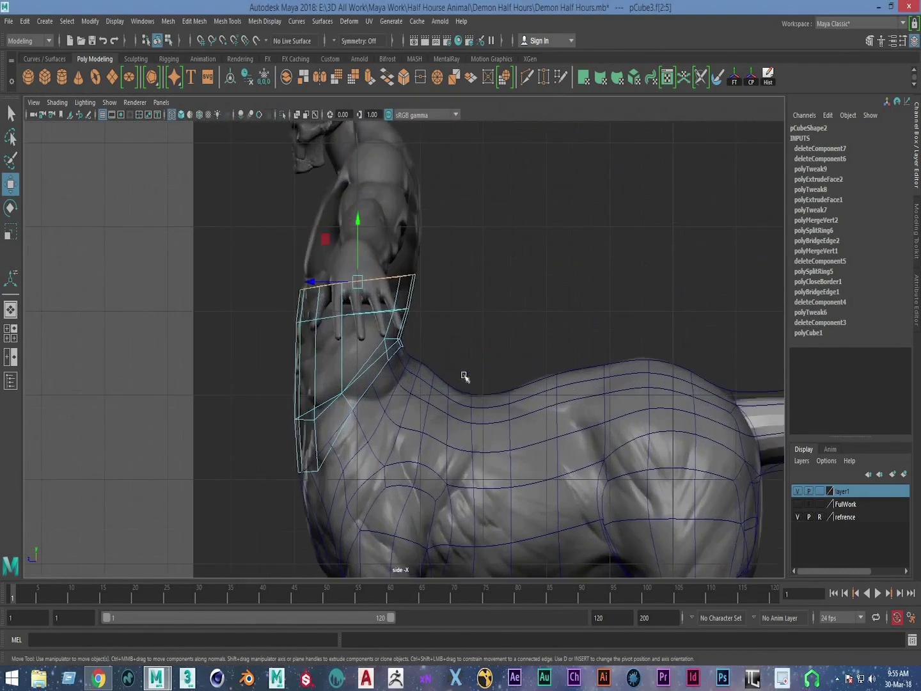
{"action": "scroll", "coordinate": [367, 258], "scroll_direction": "up", "scroll_amount": 2}
{"action": "left_click_drag", "start_coordinate": [362, 266], "coordinate": [359, 238]}
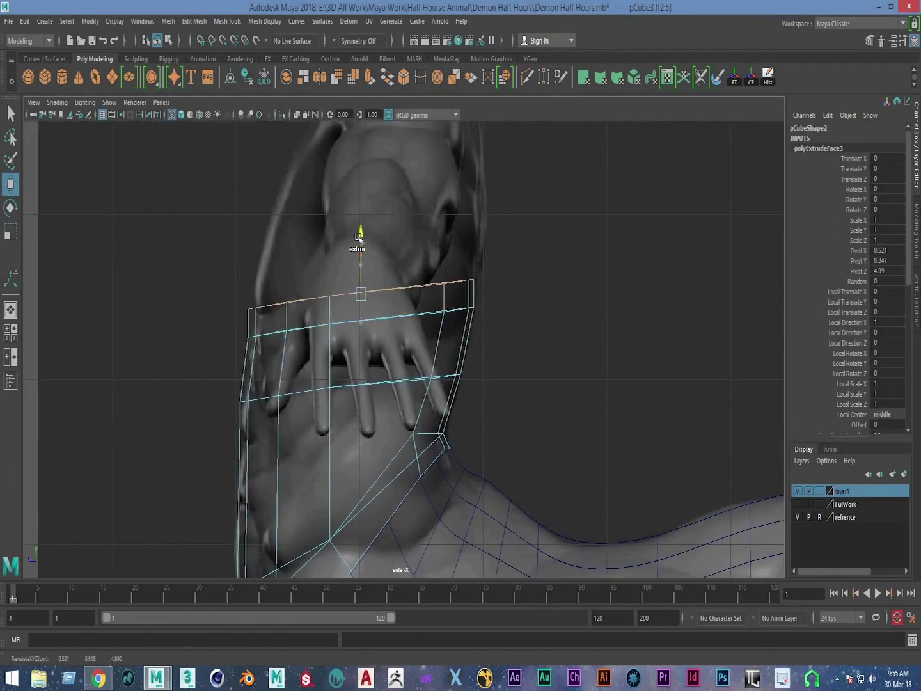
{"action": "scroll", "coordinate": [356, 321], "scroll_direction": "up", "scroll_amount": 2}
Step: Extrude the top faces again, raise the new block and narrow it in X
{"action": "key", "text": "ctrl+e"}
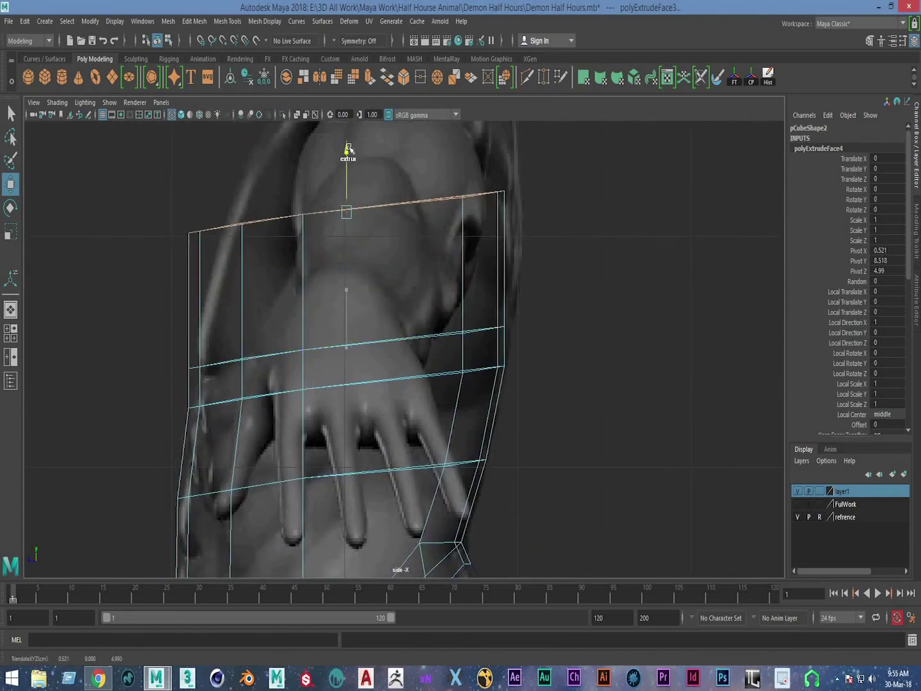
{"action": "middle_click_drag", "start_coordinate": [345, 177], "coordinate": [333, 290], "text": "alt"}
{"action": "left_click_drag", "start_coordinate": [334, 286], "coordinate": [334, 225]}
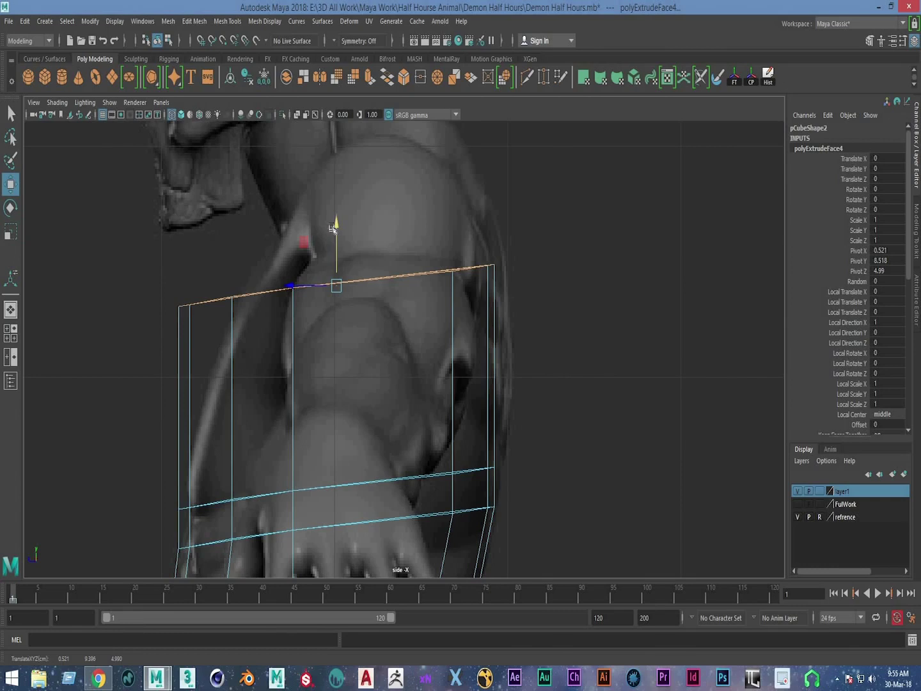
{"action": "left_click_drag", "start_coordinate": [298, 285], "coordinate": [318, 292]}
{"action": "key", "text": "w"}
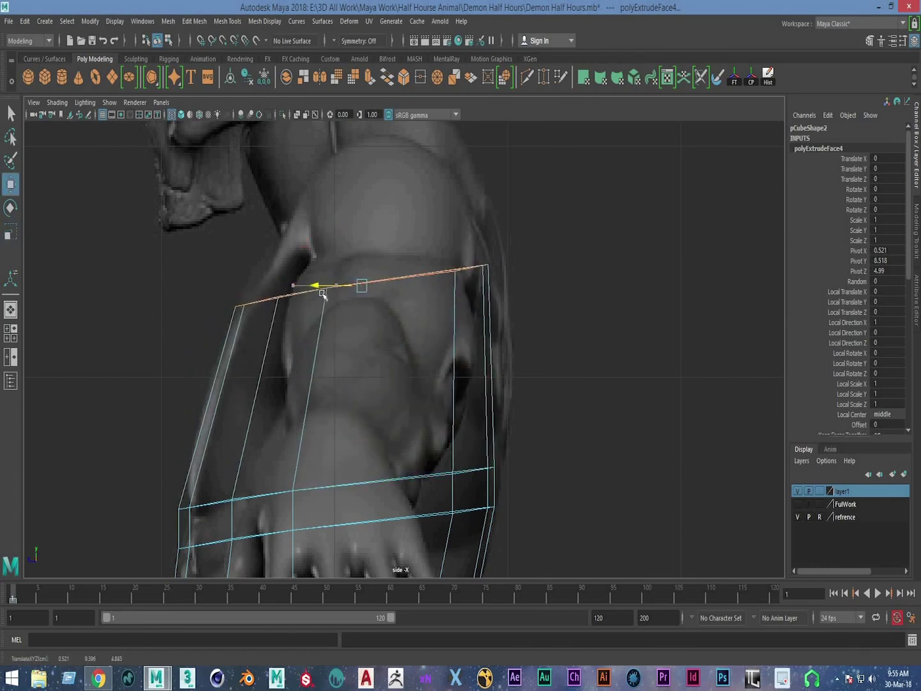
Step: Select an upper-corner vertex, then return to perspective in face selection
{"action": "scroll", "coordinate": [518, 247], "scroll_direction": "up", "scroll_amount": 3}
{"action": "mouse_move", "coordinate": [532, 233]}
{"action": "left_mouse_down"}
{"action": "mouse_move", "coordinate": [465, 284]}
{"action": "mouse_move", "coordinate": [485, 269]}
{"action": "left_mouse_up"}
{"action": "scroll", "coordinate": [460, 296], "scroll_direction": "up", "scroll_amount": 2}
{"action": "key", "text": "space"}
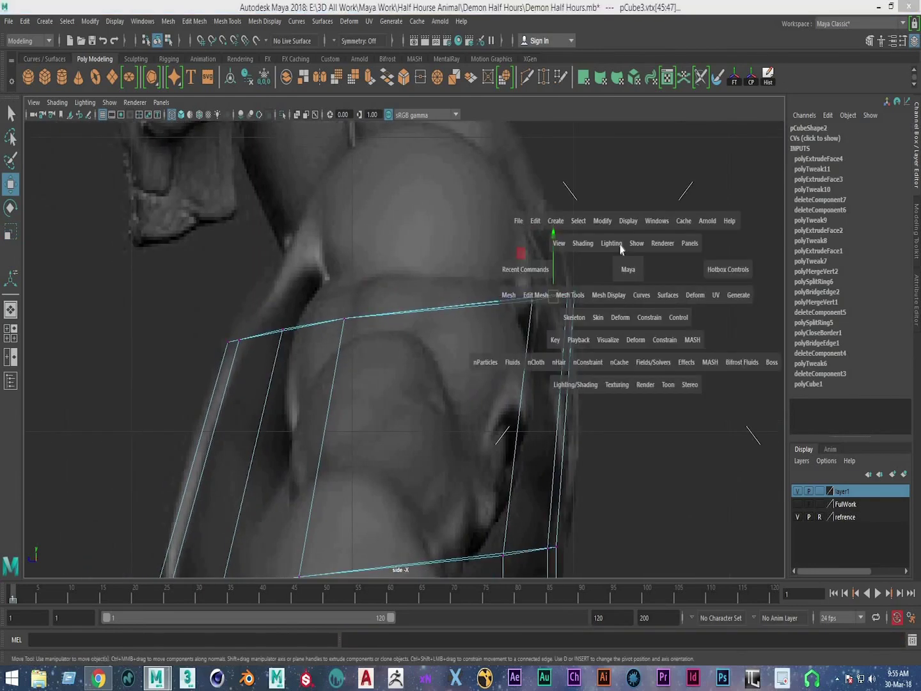
{"action": "key", "text": "space"}
{"action": "right_click_drag", "start_coordinate": [435, 255], "coordinate": [431, 284]}
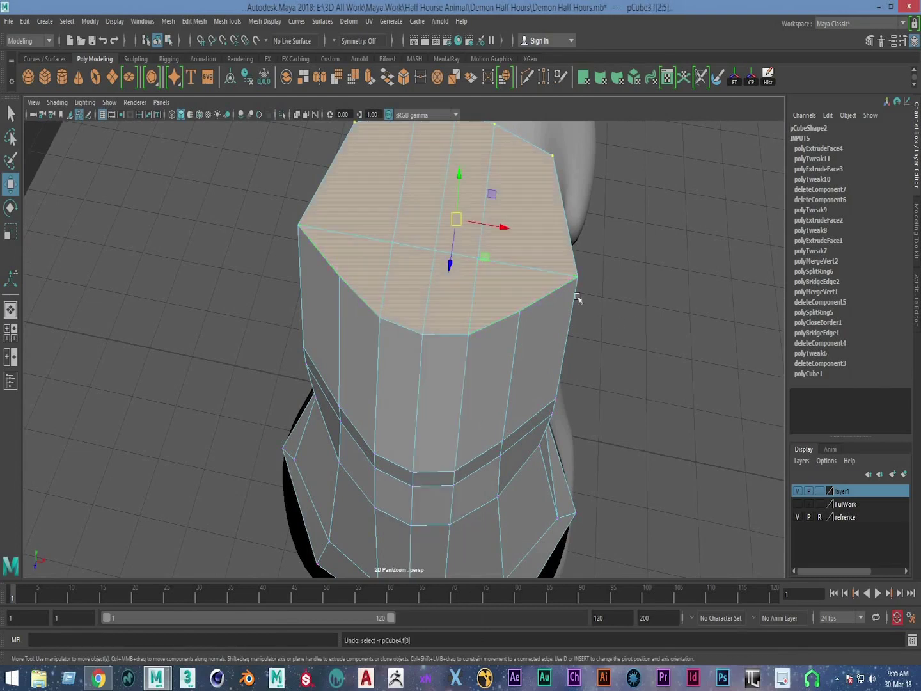
Step: Select the triangular and quad faces on the cage top and extrude them upward
{"action": "left_click_drag", "start_coordinate": [533, 193], "coordinate": [699, 370], "text": "alt"}
{"action": "left_click", "coordinate": [647, 332]}
{"action": "left_click", "coordinate": [341, 231]}
{"action": "left_click", "coordinate": [416, 211]}
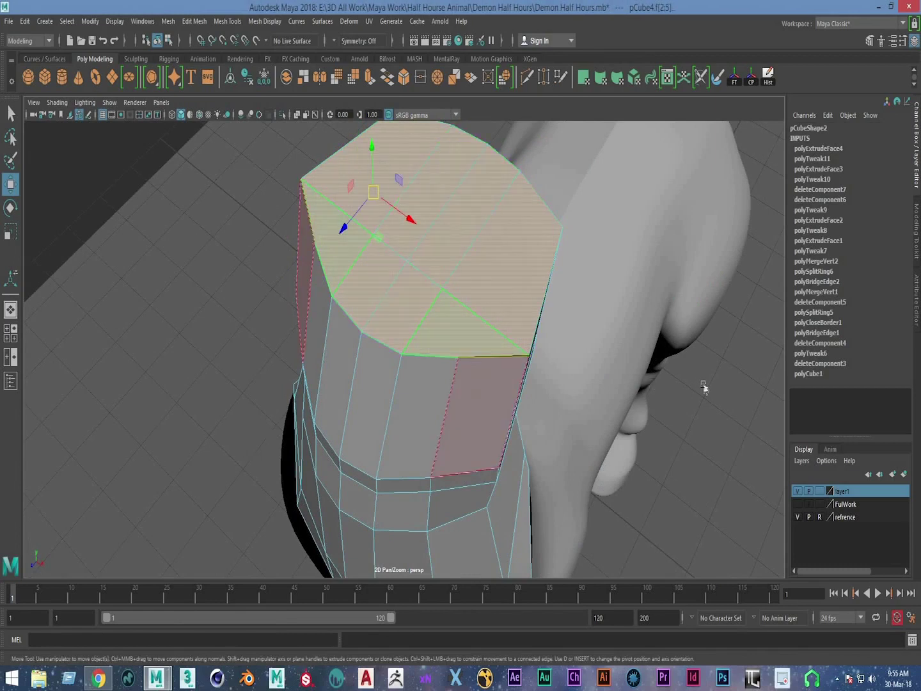
{"action": "key", "text": "space"}
{"action": "key", "text": "space"}
{"action": "left_click_drag", "start_coordinate": [401, 367], "coordinate": [397, 220], "text": "shift"}
Step: In the side view, nudge the extrusion and second-ring vertices along X to fit the reference
{"action": "scroll", "coordinate": [397, 217], "scroll_direction": "up", "scroll_amount": 2}
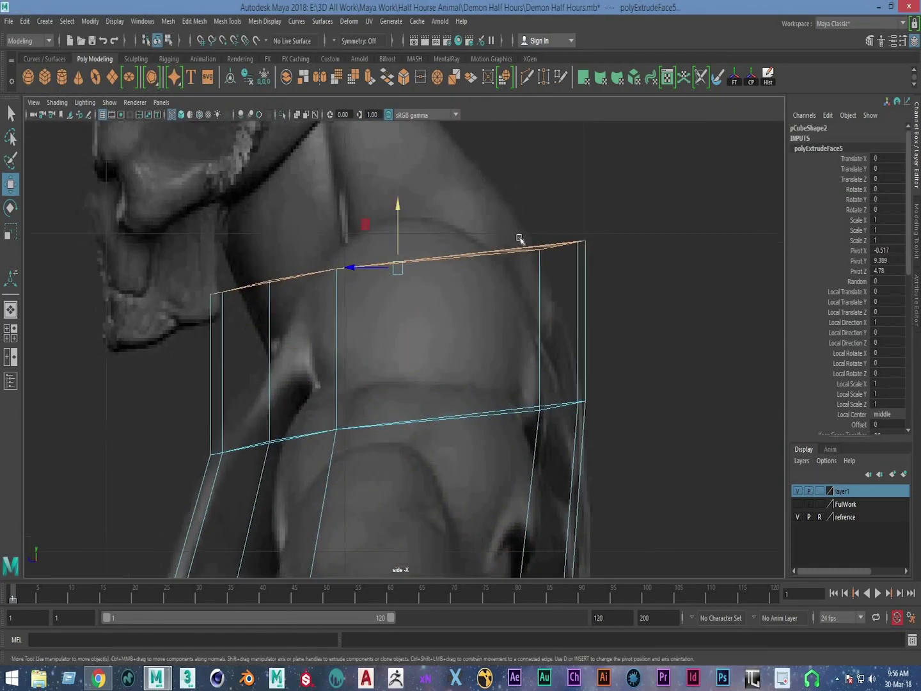
{"action": "left_click_drag", "start_coordinate": [159, 271], "coordinate": [324, 381]}
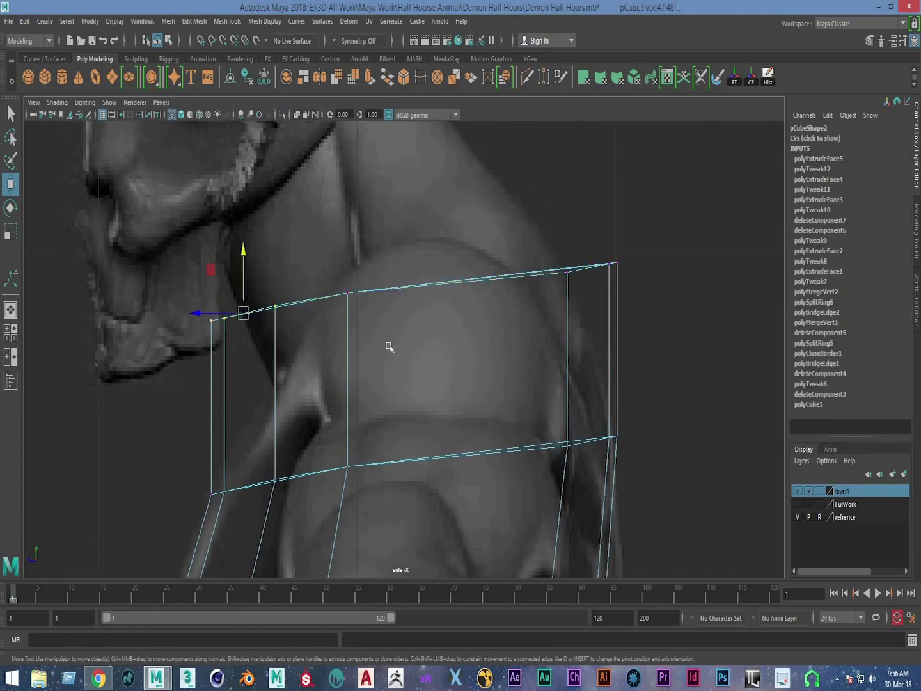
{"action": "scroll", "coordinate": [390, 346], "scroll_direction": "down", "scroll_amount": 5}
{"action": "scroll", "coordinate": [384, 346], "scroll_direction": "up", "scroll_amount": 2}
{"action": "scroll", "coordinate": [378, 346], "scroll_direction": "up", "scroll_amount": 2}
{"action": "scroll", "coordinate": [370, 346], "scroll_direction": "up", "scroll_amount": 1}
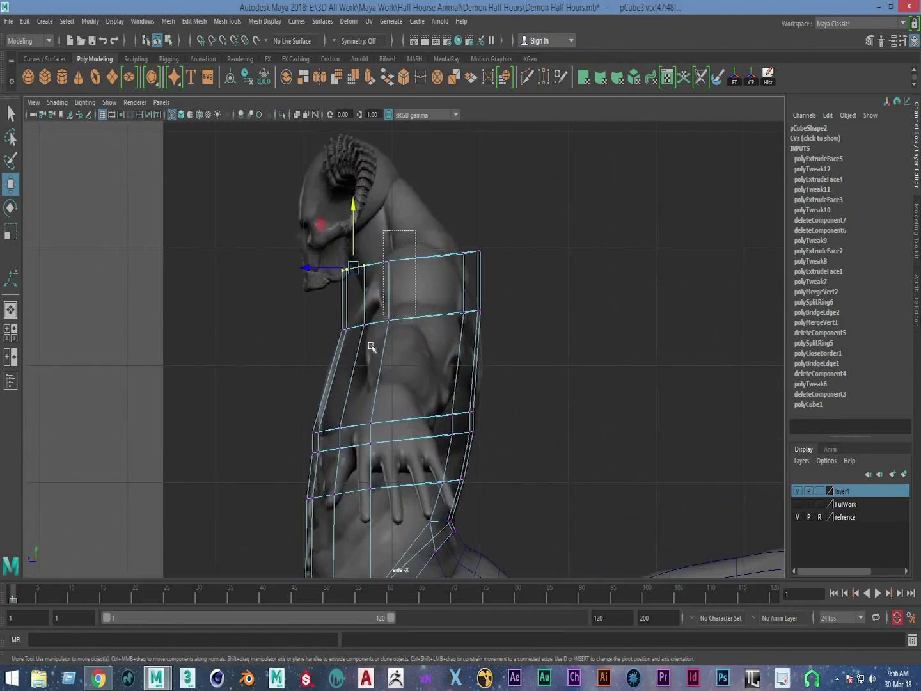
{"action": "mouse_move", "coordinate": [423, 251]}
{"action": "left_mouse_down"}
{"action": "mouse_move", "coordinate": [367, 270]}
{"action": "mouse_move", "coordinate": [385, 255]}
{"action": "left_mouse_up"}
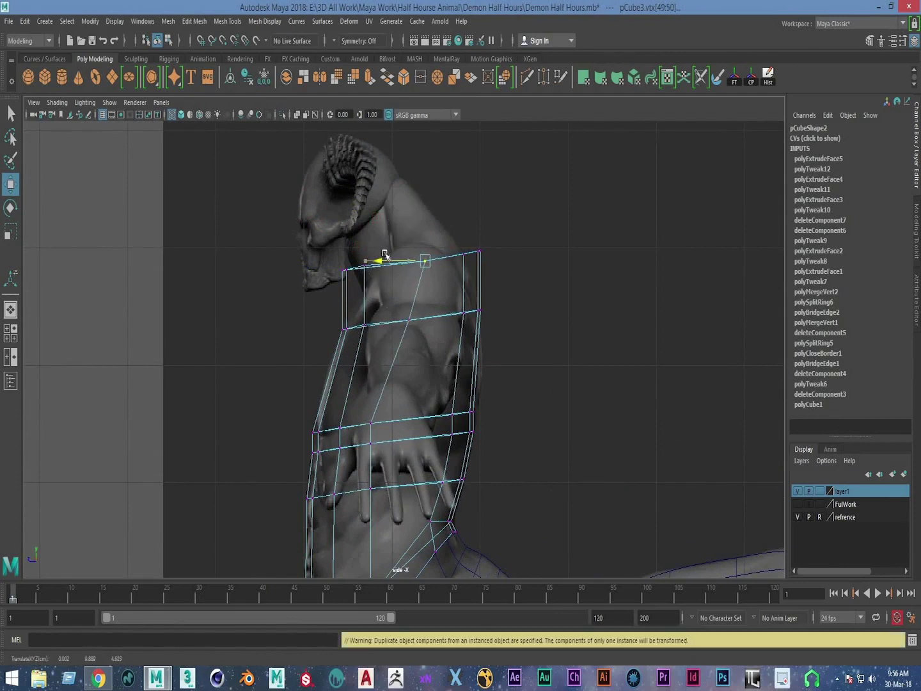
{"action": "middle_click_drag", "start_coordinate": [436, 301], "coordinate": [438, 331], "text": "alt"}
{"action": "left_click", "coordinate": [396, 356]}
{"action": "left_click_drag", "start_coordinate": [362, 350], "coordinate": [354, 349]}
{"action": "mouse_move", "coordinate": [384, 569]}
{"action": "middle_mouse_down", "text": "alt"}
{"action": "mouse_move", "coordinate": [353, 396]}
{"action": "mouse_move", "coordinate": [402, 383]}
{"action": "middle_mouse_up", "text": "alt"}
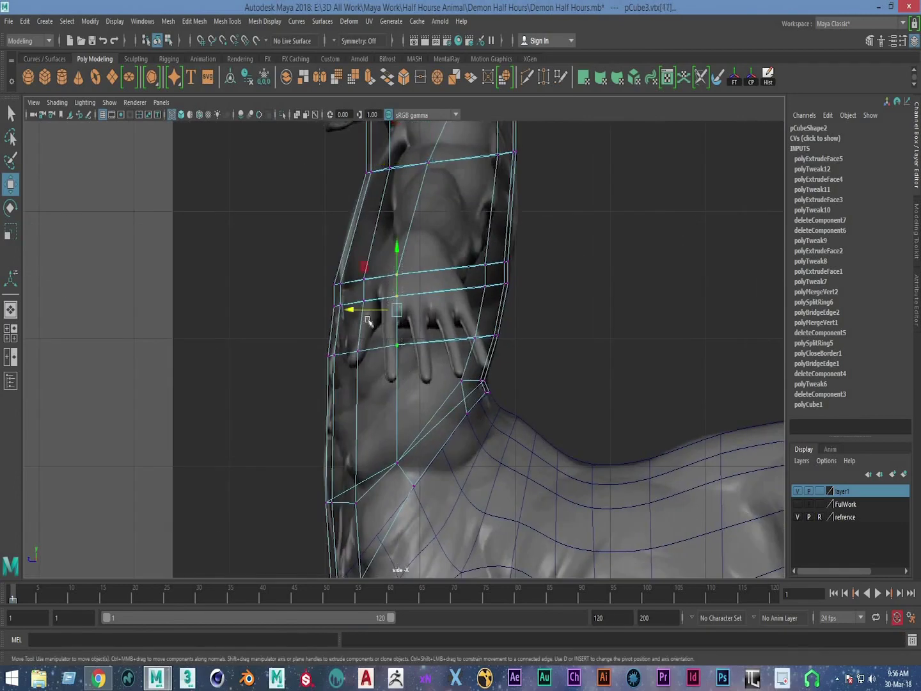
{"action": "left_click_drag", "start_coordinate": [358, 307], "coordinate": [364, 309]}
Step: Adjust the lower, back and upper-ring vertices, pulling the right-edge vertices slightly inward
{"action": "mouse_move", "coordinate": [368, 309]}
{"action": "middle_mouse_down", "text": "alt"}
{"action": "mouse_move", "coordinate": [371, 263]}
{"action": "mouse_move", "coordinate": [381, 371]}
{"action": "mouse_move", "coordinate": [362, 477]}
{"action": "middle_mouse_up", "text": "alt"}
{"action": "scroll", "coordinate": [362, 477], "scroll_direction": "up", "scroll_amount": 5}
{"action": "mouse_move", "coordinate": [265, 425]}
{"action": "left_mouse_down"}
{"action": "mouse_move", "coordinate": [332, 463]}
{"action": "mouse_move", "coordinate": [298, 443]}
{"action": "mouse_move", "coordinate": [354, 441]}
{"action": "left_mouse_up"}
{"action": "mouse_move", "coordinate": [679, 369]}
{"action": "left_mouse_down"}
{"action": "mouse_move", "coordinate": [576, 430]}
{"action": "mouse_move", "coordinate": [550, 413]}
{"action": "left_mouse_up"}
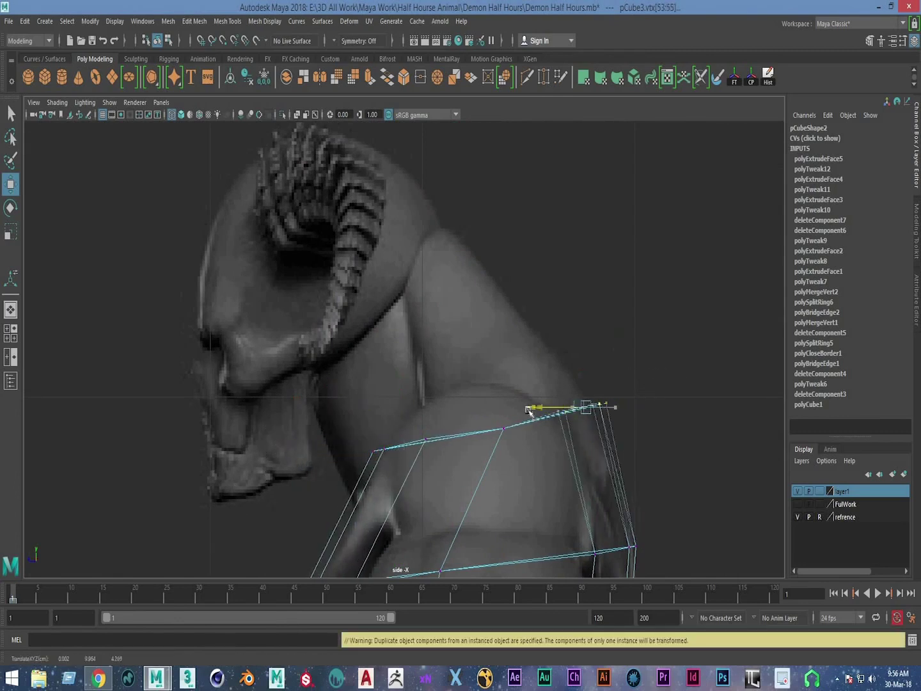
{"action": "middle_click_drag", "start_coordinate": [543, 344], "coordinate": [549, 89], "text": "alt"}
{"action": "mouse_move", "coordinate": [678, 243]}
{"action": "left_mouse_down"}
{"action": "mouse_move", "coordinate": [599, 328]}
{"action": "mouse_move", "coordinate": [610, 306]}
{"action": "left_mouse_up"}
{"action": "middle_click_drag", "start_coordinate": [610, 483], "coordinate": [608, 351], "text": "alt"}
Step: In the maximized front view, spread the chest loop vertices outward to the armpits
{"action": "key", "text": "space"}
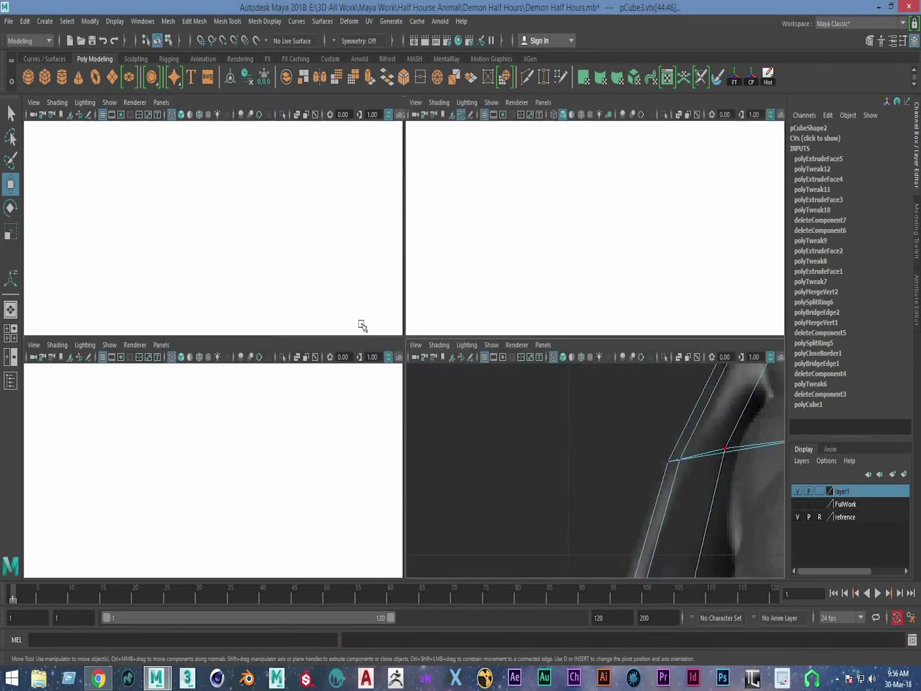
{"action": "key", "text": "space"}
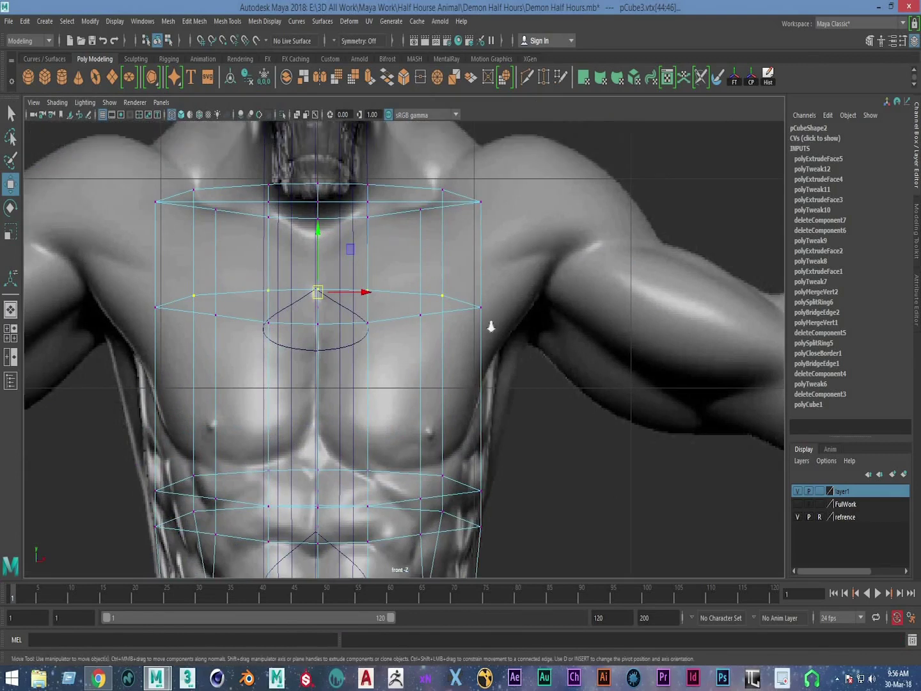
{"action": "scroll", "coordinate": [491, 325], "scroll_direction": "down", "scroll_amount": 5}
{"action": "scroll", "coordinate": [461, 372], "scroll_direction": "up", "scroll_amount": 5}
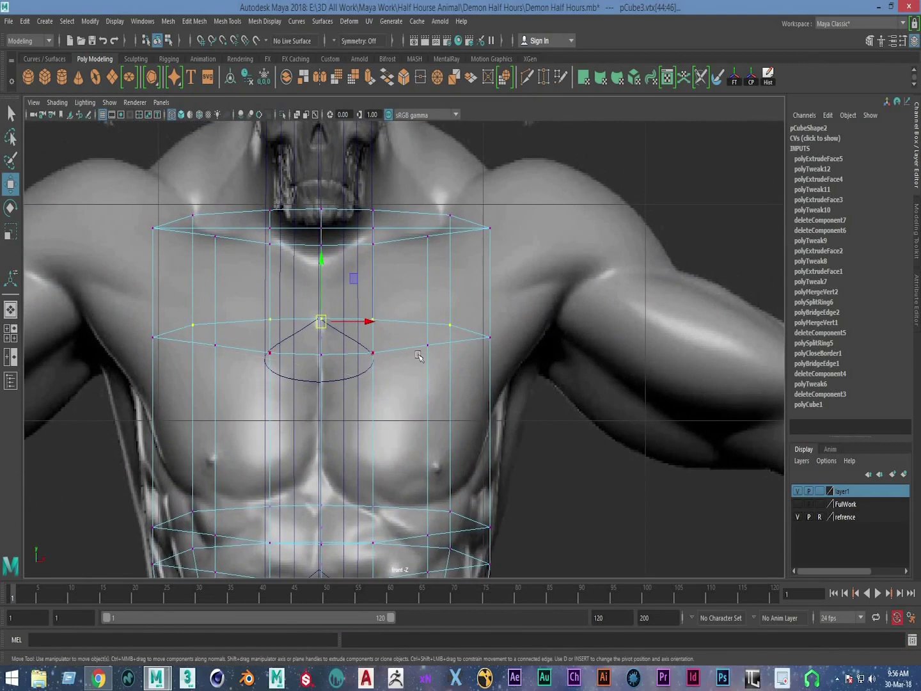
{"action": "middle_click_drag", "start_coordinate": [529, 336], "coordinate": [562, 335]}
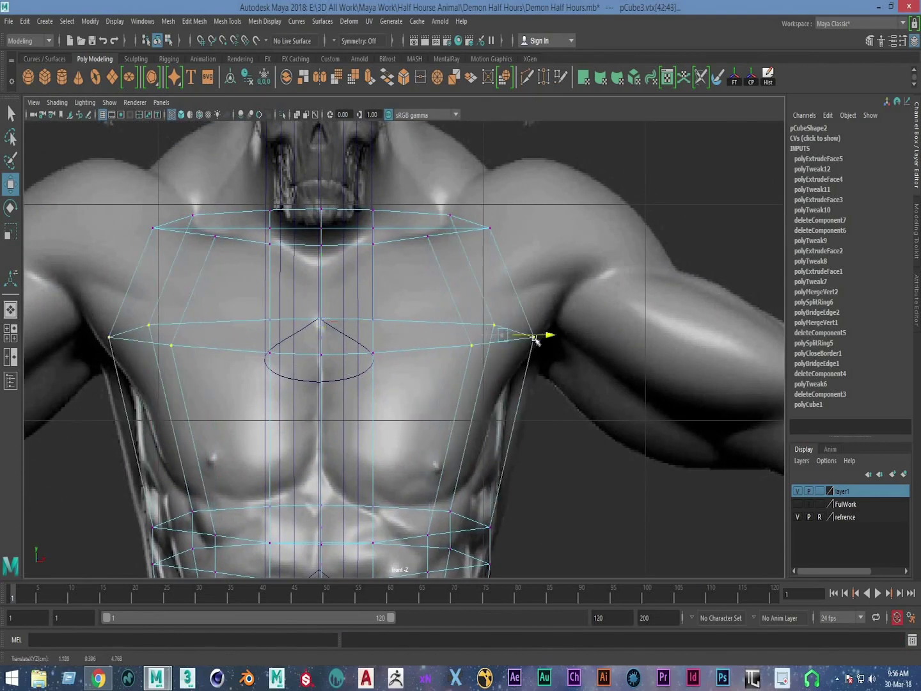
Step: Clear the selection and select the torso's top faces in the perspective view
{"action": "middle_click_drag", "start_coordinate": [497, 488], "coordinate": [519, 306], "text": "alt"}
{"action": "left_click_drag", "start_coordinate": [495, 262], "coordinate": [466, 220]}
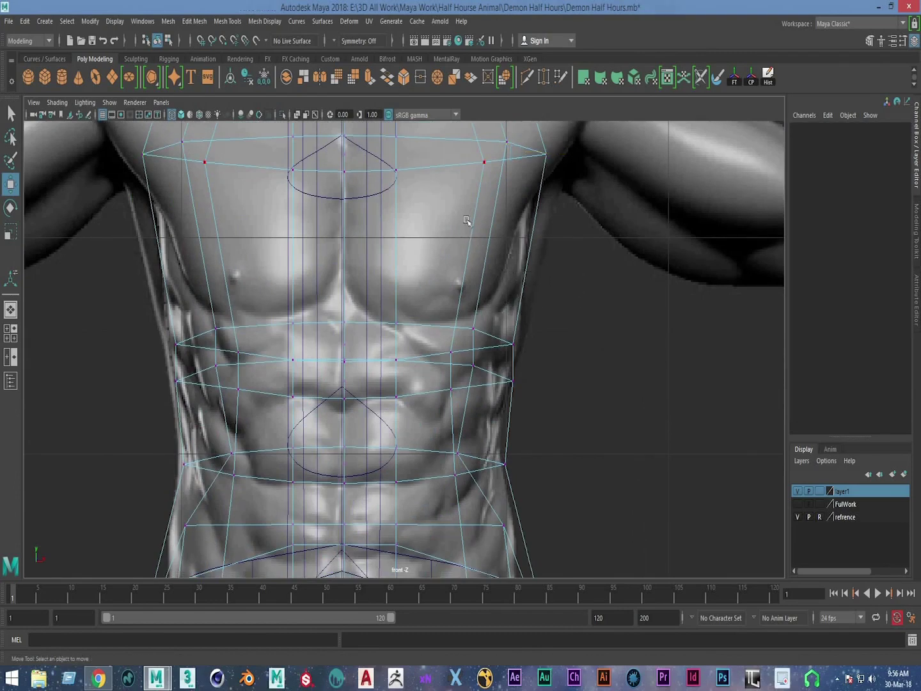
{"action": "key", "text": "space"}
{"action": "key", "text": "space"}
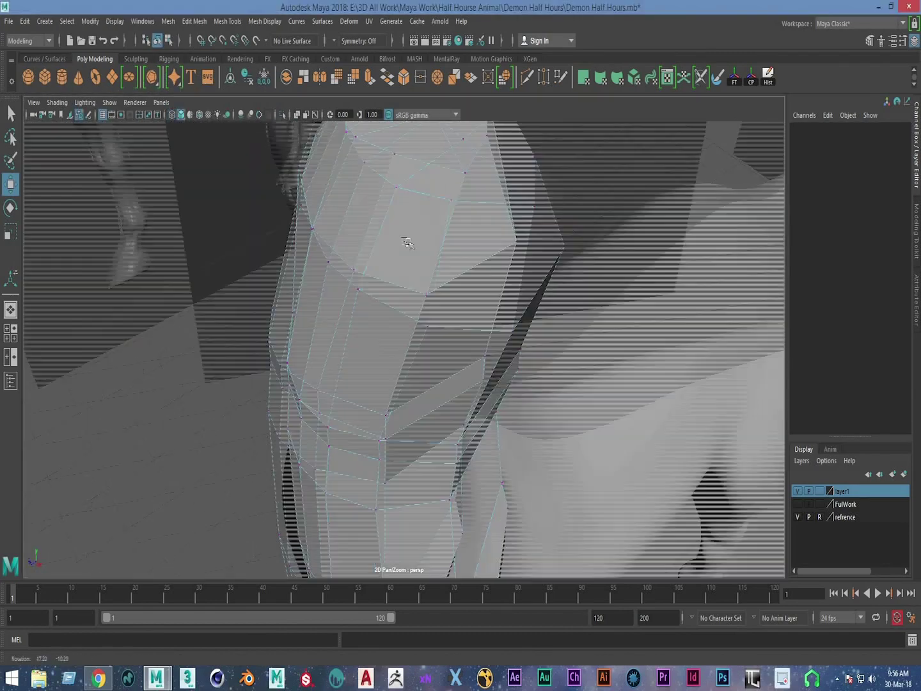
{"action": "mouse_move", "coordinate": [413, 358]}
{"action": "left_mouse_down", "text": "alt"}
{"action": "mouse_move", "coordinate": [439, 391]}
{"action": "mouse_move", "coordinate": [419, 405]}
{"action": "mouse_move", "coordinate": [549, 286]}
{"action": "left_mouse_up", "text": "alt"}
{"action": "right_click_drag", "start_coordinate": [548, 286], "coordinate": [549, 315]}
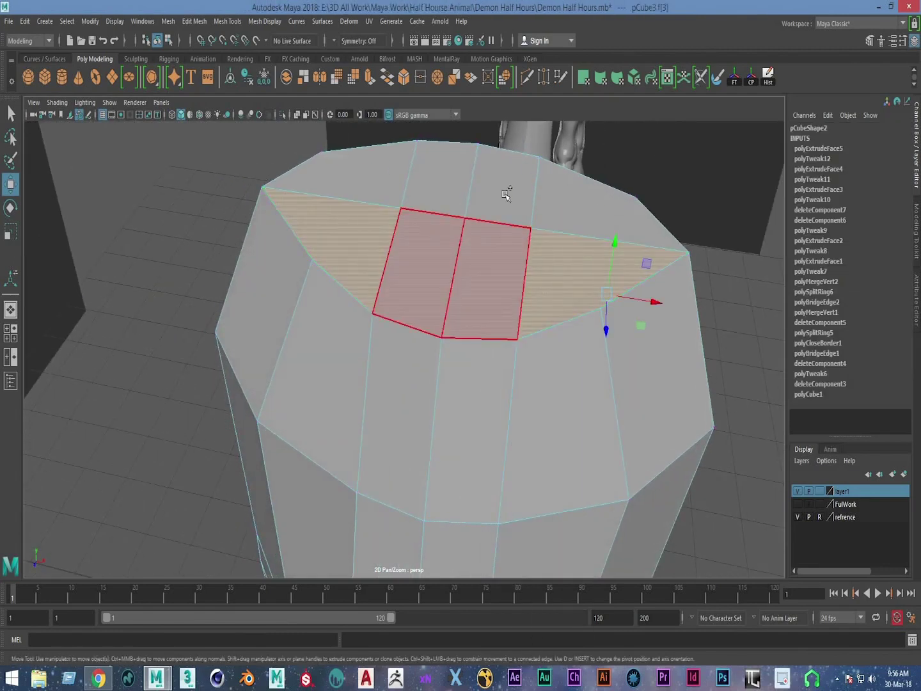
Step: Extrude the four top cap faces, raise them toward the neck base and pull them inward
{"action": "left_click", "coordinate": [506, 194], "text": "shift"}
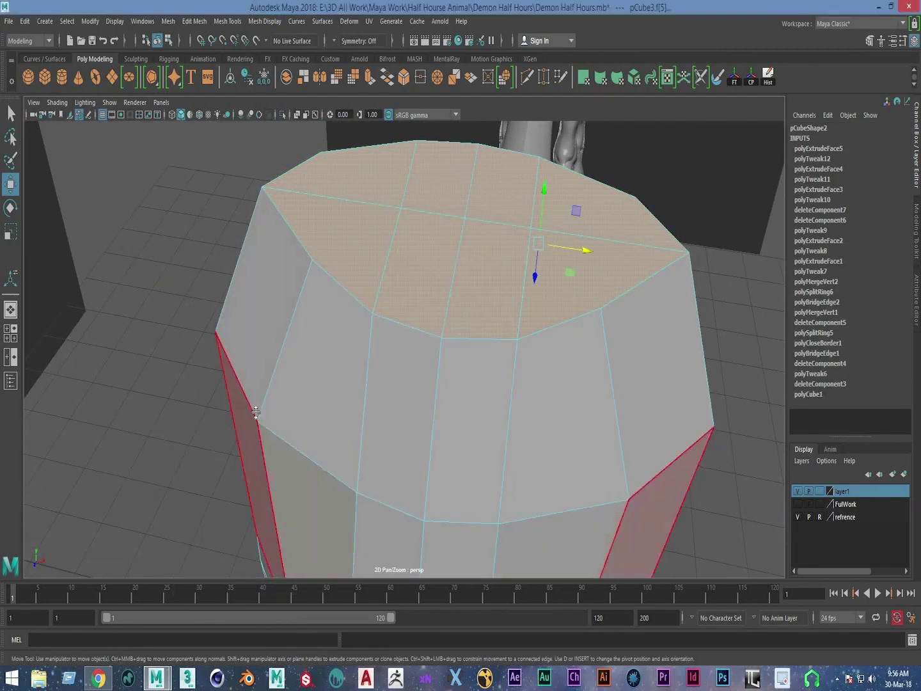
{"action": "key", "text": "space"}
{"action": "key", "text": "space"}
{"action": "key", "text": "ctrl+z"}
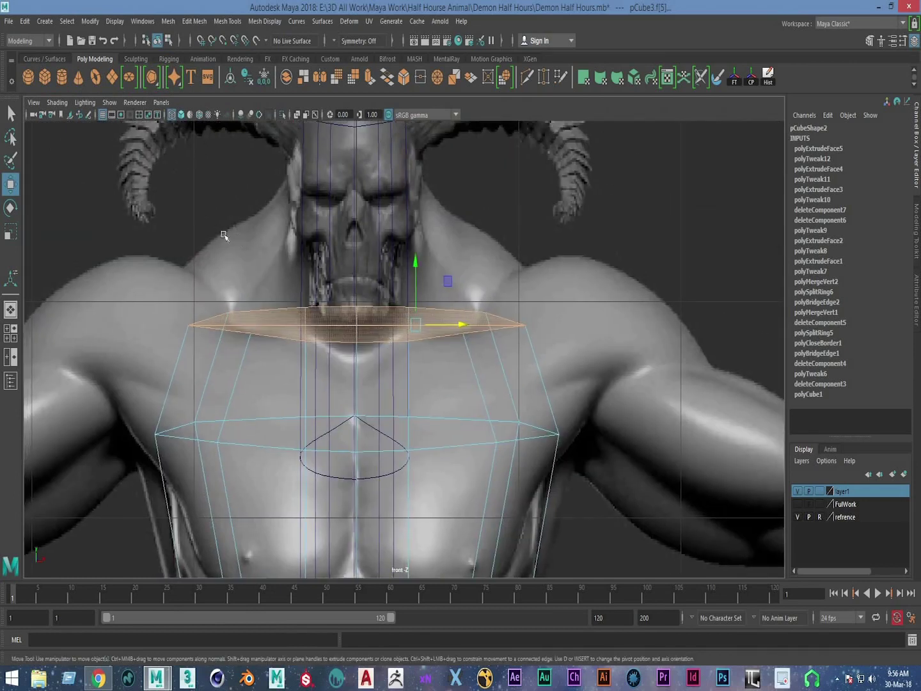
{"action": "middle_click_drag", "start_coordinate": [362, 216], "coordinate": [362, 263], "text": "alt"}
{"action": "right_click_drag", "start_coordinate": [413, 307], "coordinate": [456, 374], "text": "shift"}
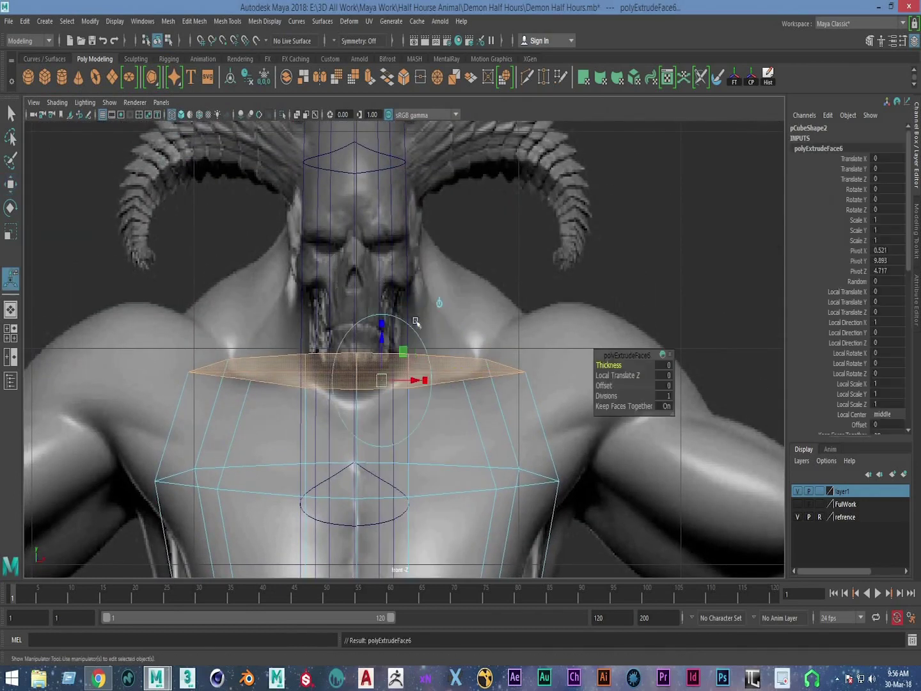
{"action": "left_click_drag", "start_coordinate": [441, 343], "coordinate": [434, 297]}
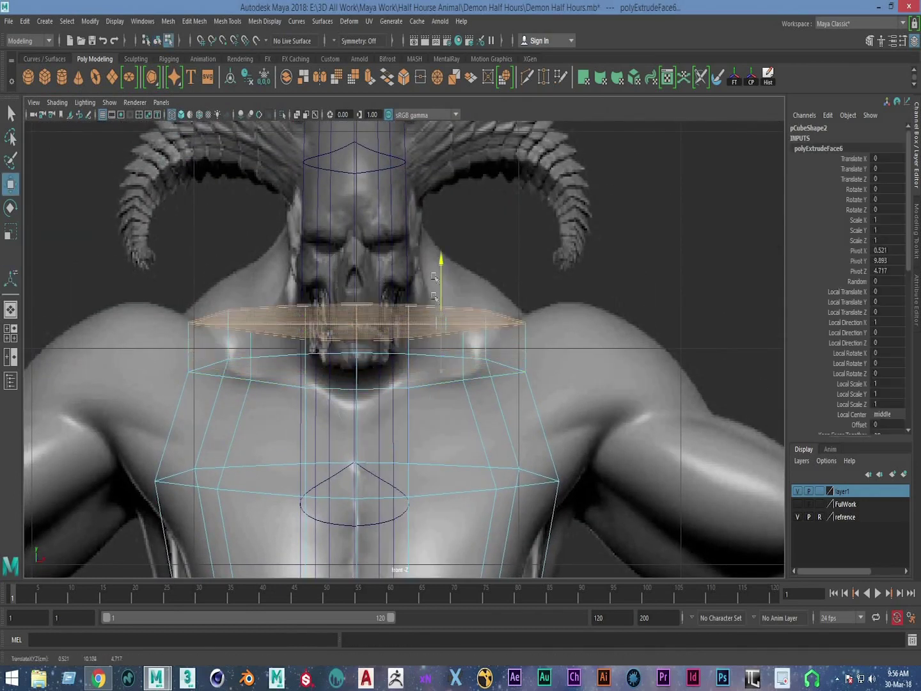
{"action": "key", "text": "e"}
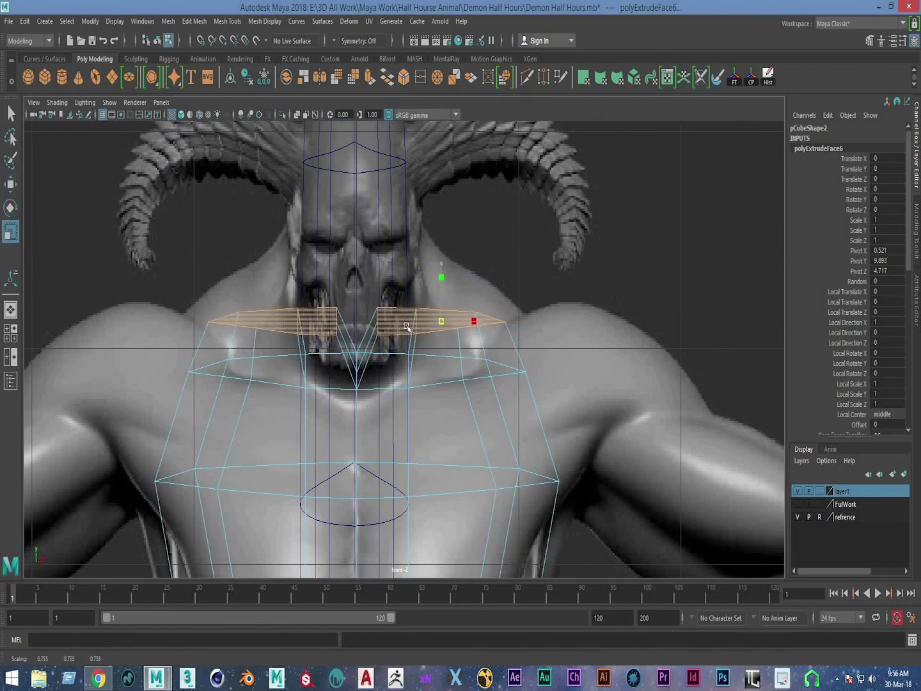
{"action": "key", "text": "w"}
{"action": "left_click_drag", "start_coordinate": [479, 321], "coordinate": [468, 321]}
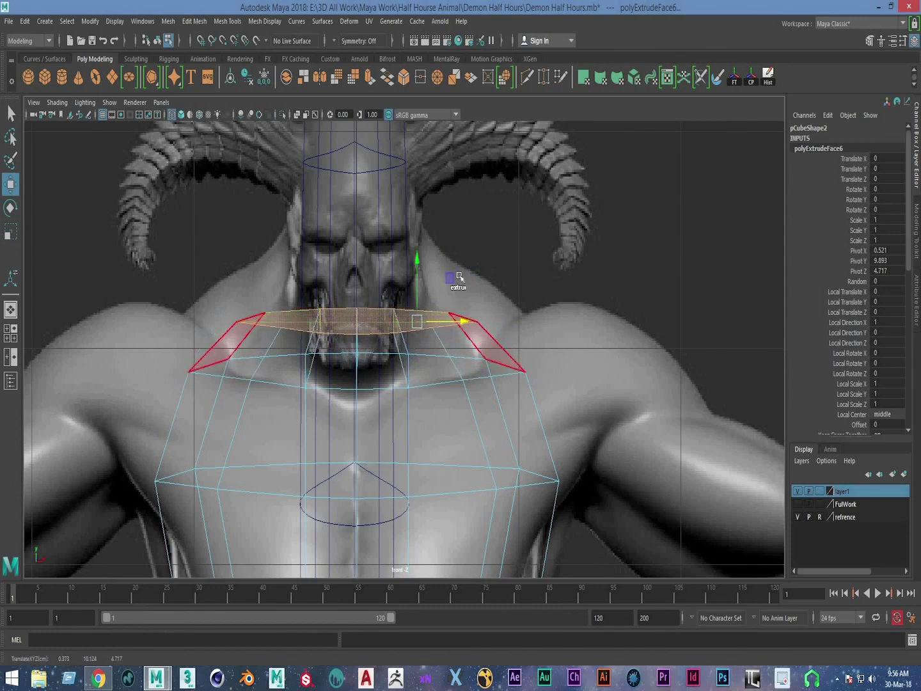
Step: Extrude the neck faces again, raise the ring, then lower it slightly
{"action": "right_click_drag", "start_coordinate": [457, 301], "coordinate": [417, 281], "text": "shift"}
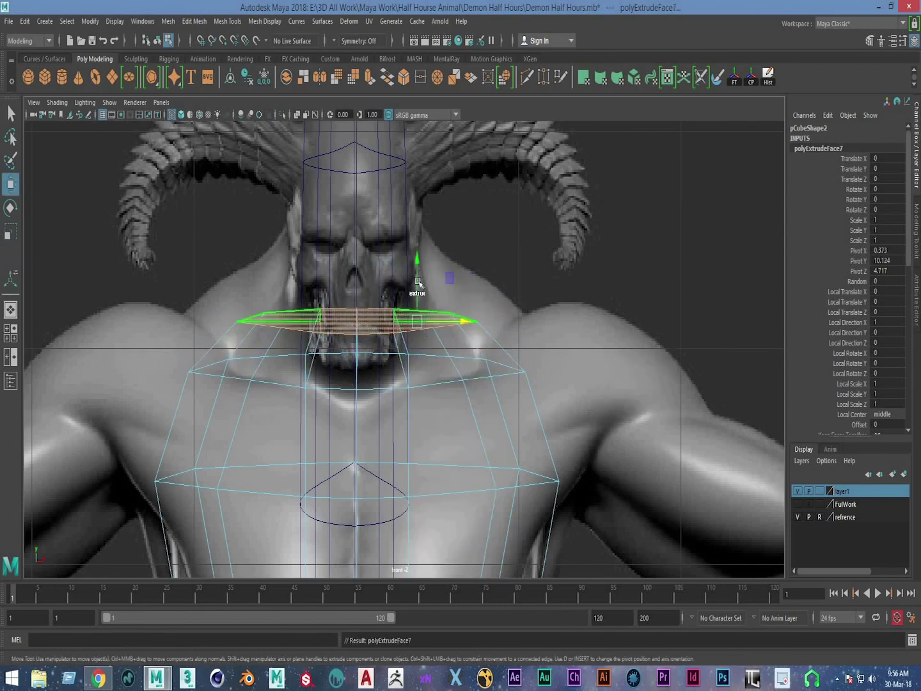
{"action": "left_click_drag", "start_coordinate": [411, 235], "coordinate": [405, 169]}
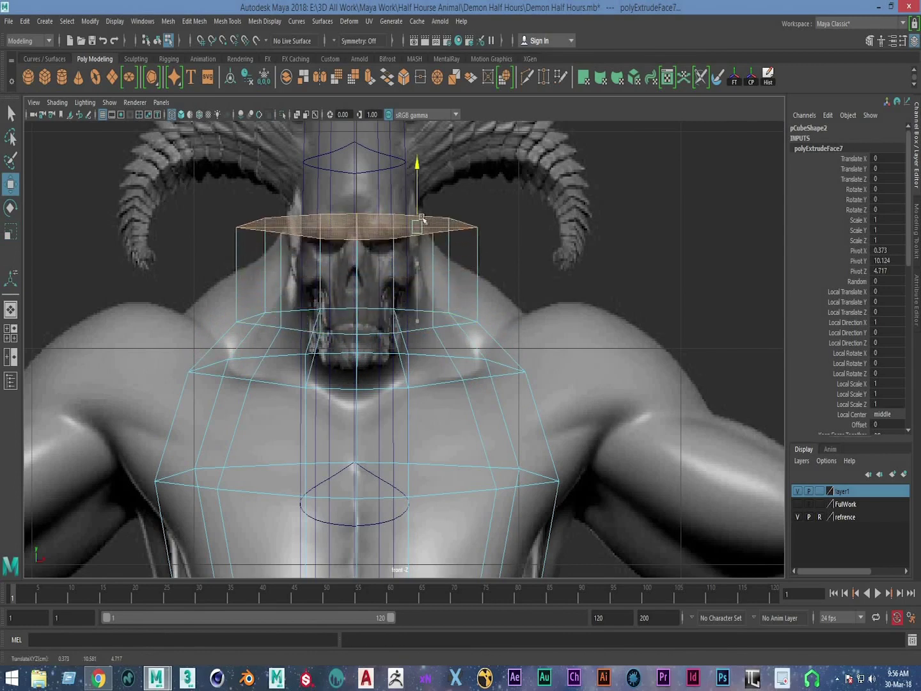
{"action": "key", "text": "r"}
{"action": "left_click_drag", "start_coordinate": [459, 225], "coordinate": [446, 228]}
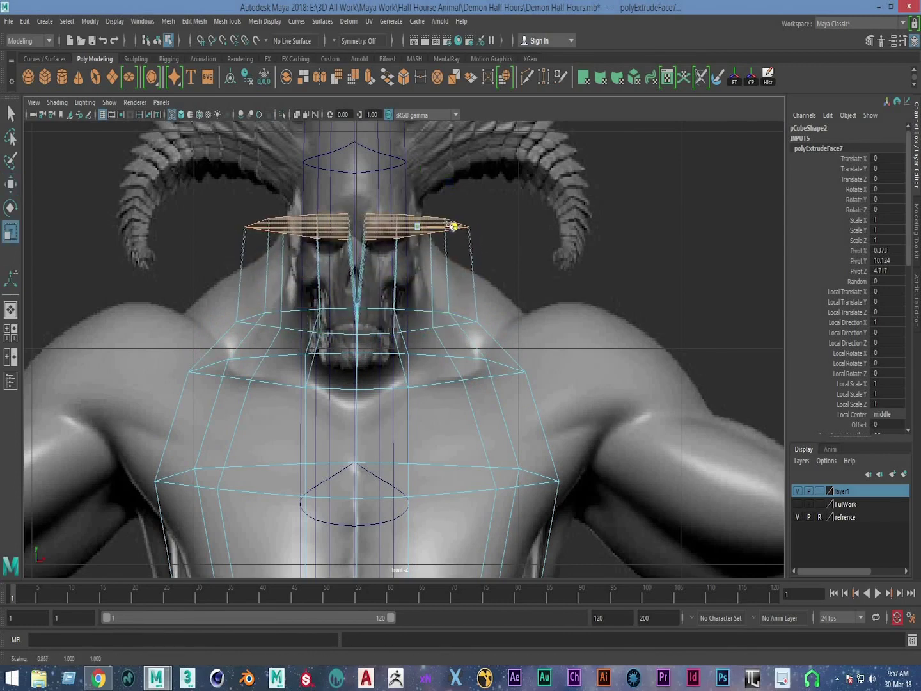
{"action": "key", "text": "w"}
{"action": "key", "text": "ctrl+z"}
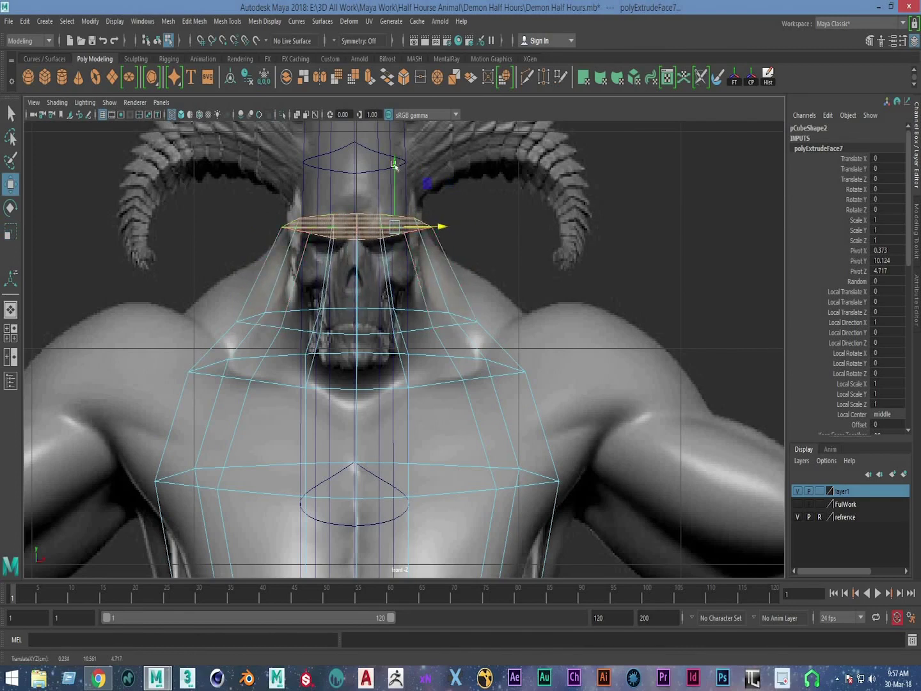
{"action": "left_click_drag", "start_coordinate": [394, 165], "coordinate": [394, 185]}
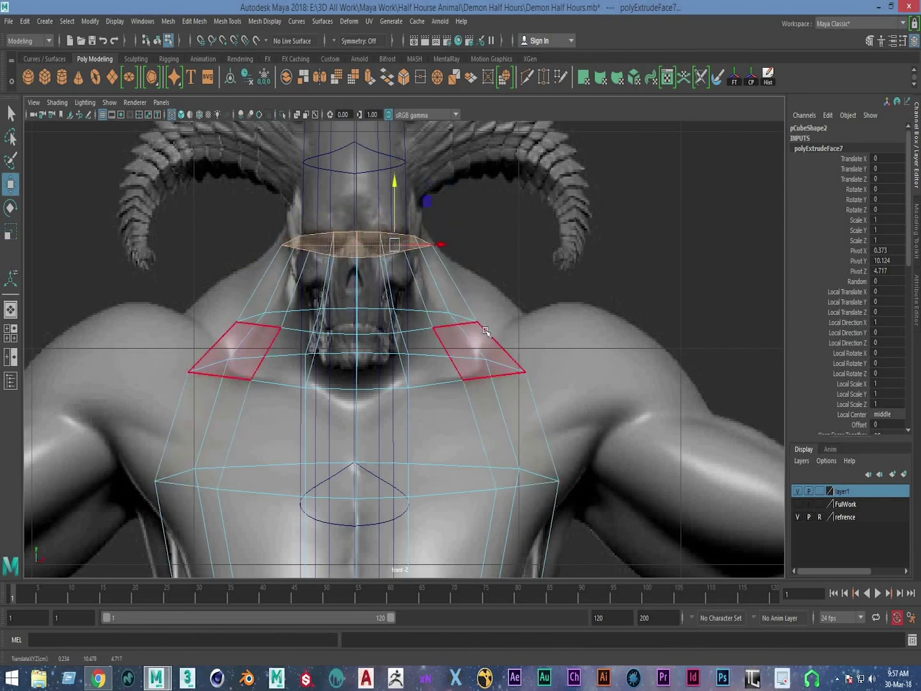
{"action": "scroll", "coordinate": [664, 452], "scroll_direction": "up", "scroll_amount": 3}
{"action": "key", "text": "space"}
{"action": "key", "text": "space"}
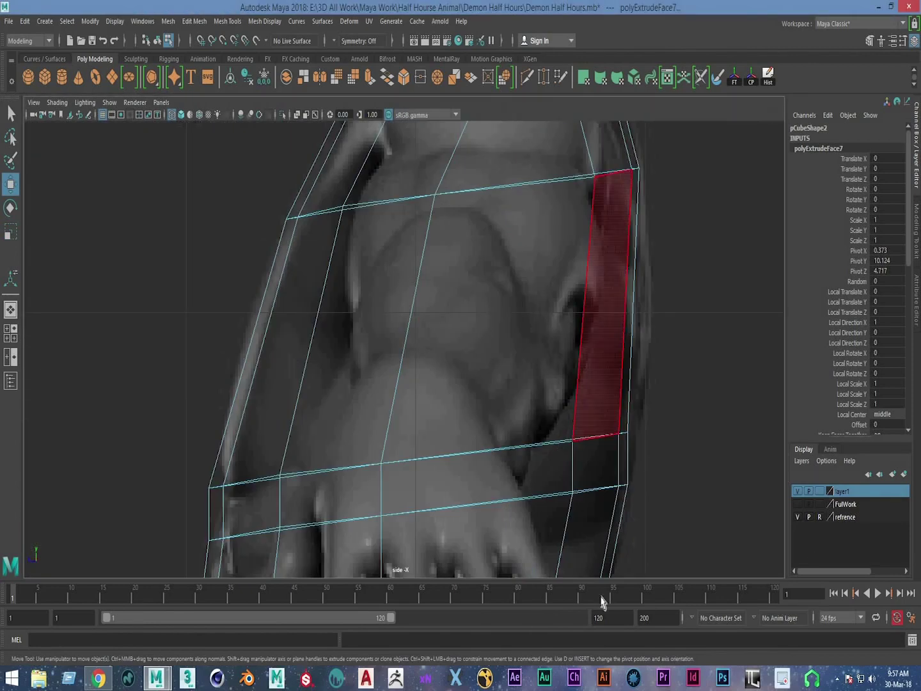
Step: In the side view, shift the neck ring down to follow the reference profile
{"action": "scroll", "coordinate": [579, 355], "scroll_direction": "down", "scroll_amount": 5}
{"action": "scroll", "coordinate": [563, 364], "scroll_direction": "up", "scroll_amount": 1}
{"action": "scroll", "coordinate": [419, 353], "scroll_direction": "up", "scroll_amount": 2}
{"action": "scroll", "coordinate": [552, 403], "scroll_direction": "up", "scroll_amount": 2}
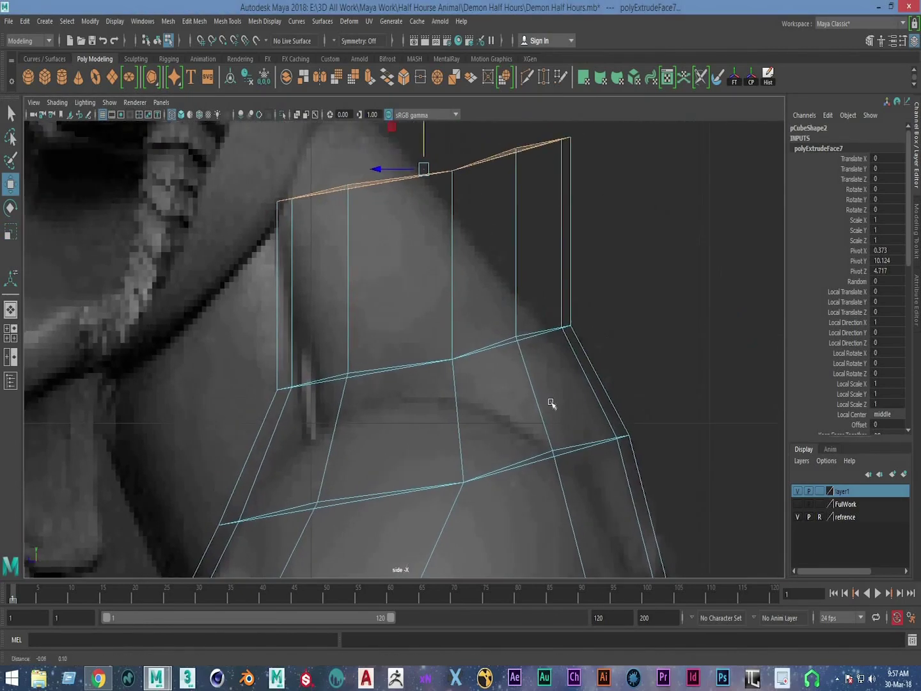
{"action": "scroll", "coordinate": [551, 403], "scroll_direction": "down", "scroll_amount": 3}
{"action": "left_click_drag", "start_coordinate": [530, 294], "coordinate": [396, 369]}
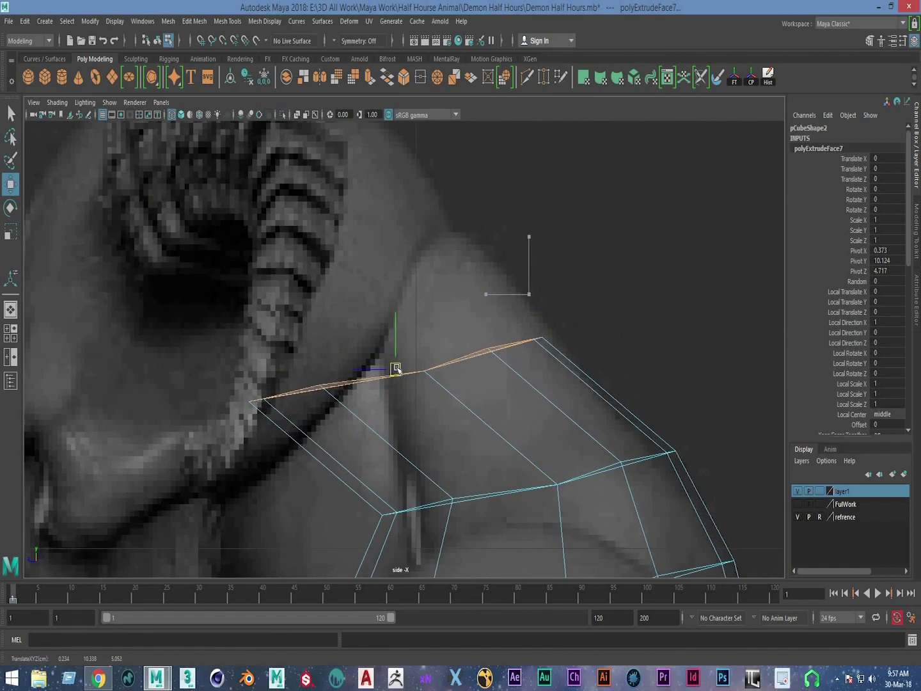
{"action": "scroll", "coordinate": [453, 273], "scroll_direction": "up", "scroll_amount": 2}
Step: Select the neck edge ring, then move, tilt and widen it to fit the neck
{"action": "right_click_drag", "start_coordinate": [423, 284], "coordinate": [338, 313]}
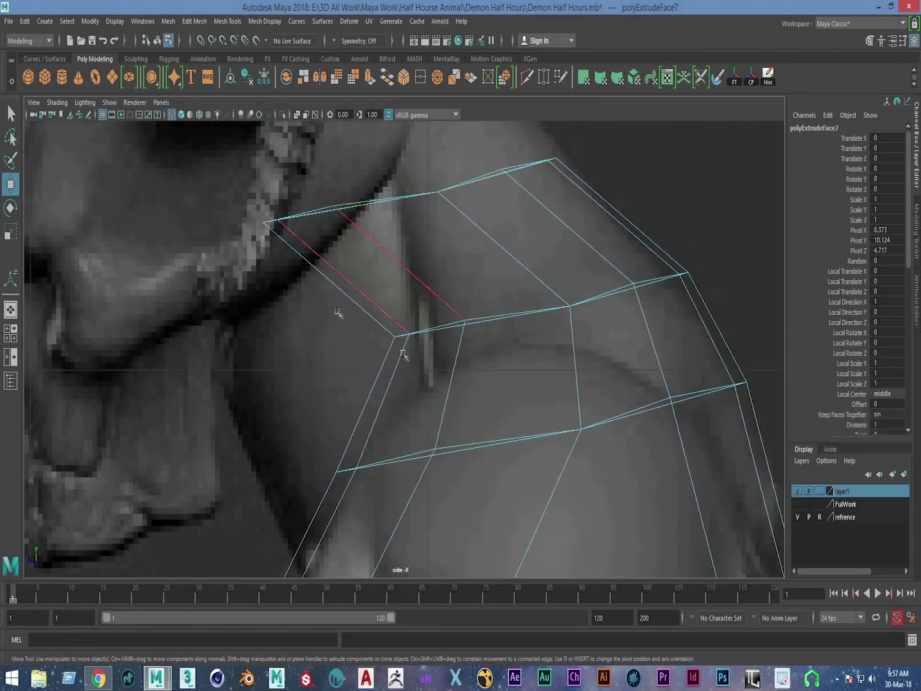
{"action": "right_click_drag", "start_coordinate": [518, 324], "coordinate": [518, 326]}
{"action": "left_click", "coordinate": [518, 326]}
{"action": "left_click_drag", "start_coordinate": [538, 304], "coordinate": [479, 316]}
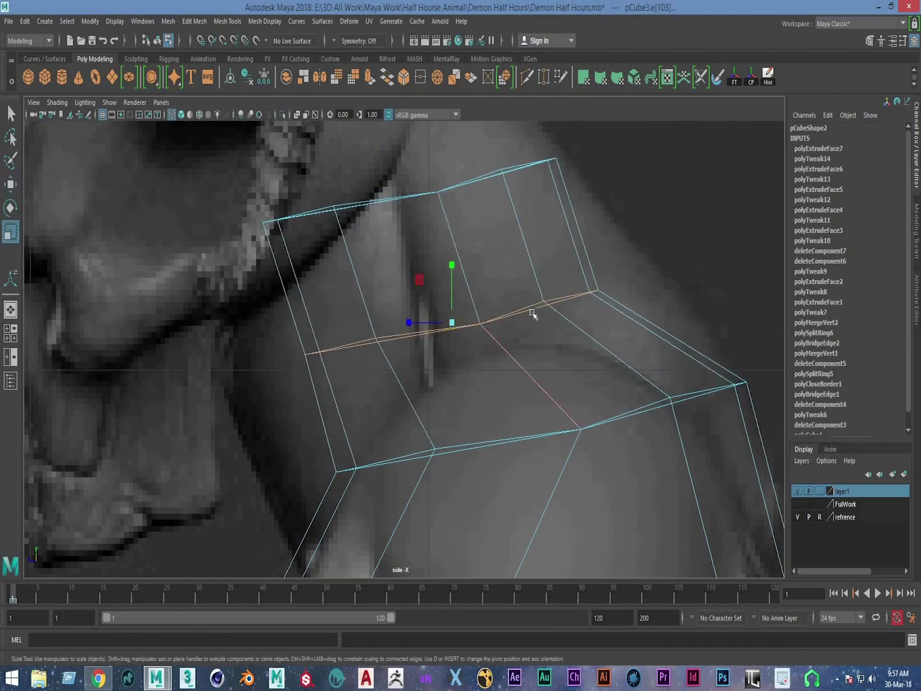
{"action": "mouse_move", "coordinate": [490, 282]}
{"action": "left_mouse_down"}
{"action": "mouse_move", "coordinate": [487, 261]}
{"action": "mouse_move", "coordinate": [494, 296]}
{"action": "left_mouse_up"}
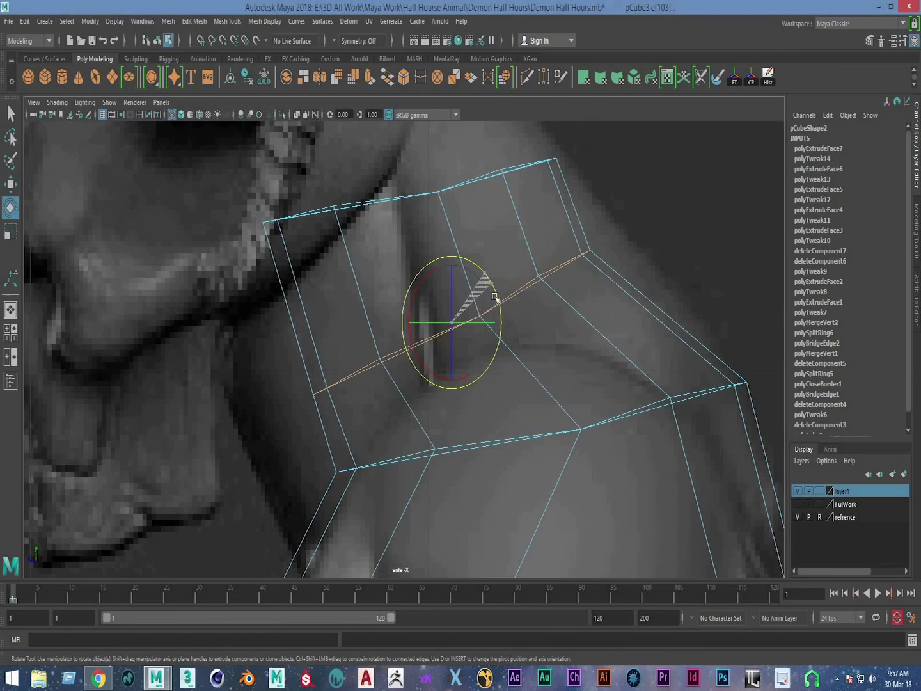
{"action": "left_click_drag", "start_coordinate": [410, 324], "coordinate": [391, 321]}
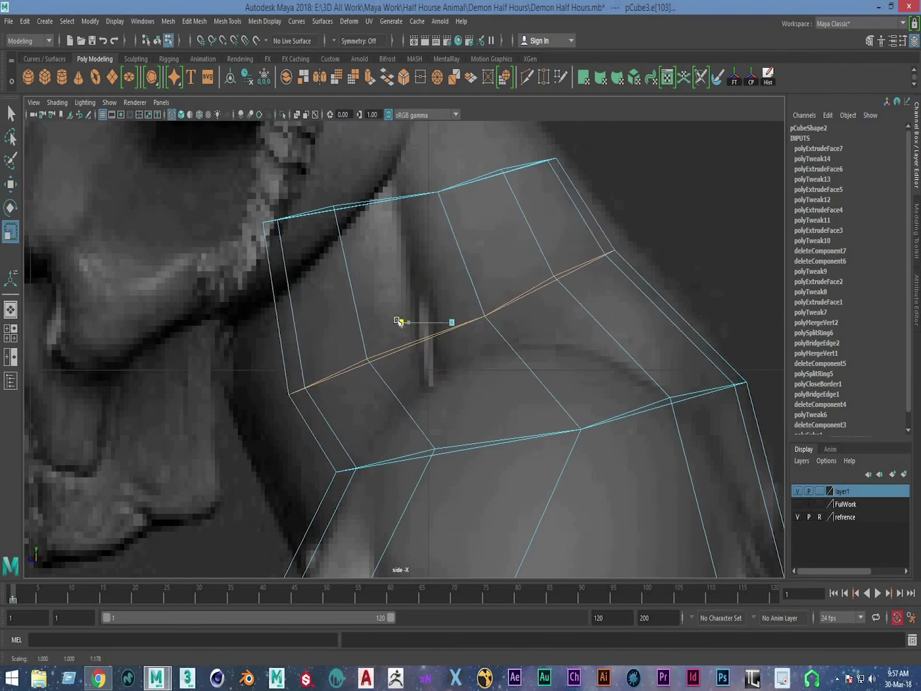
{"action": "key", "text": "w"}
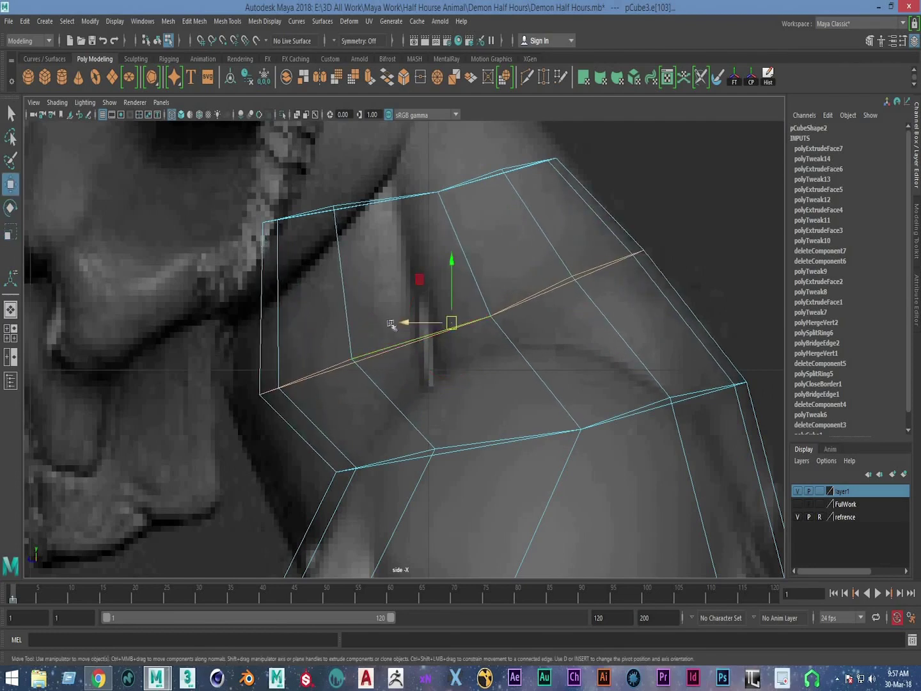
{"action": "middle_click_drag", "start_coordinate": [390, 322], "coordinate": [407, 292], "text": "alt"}
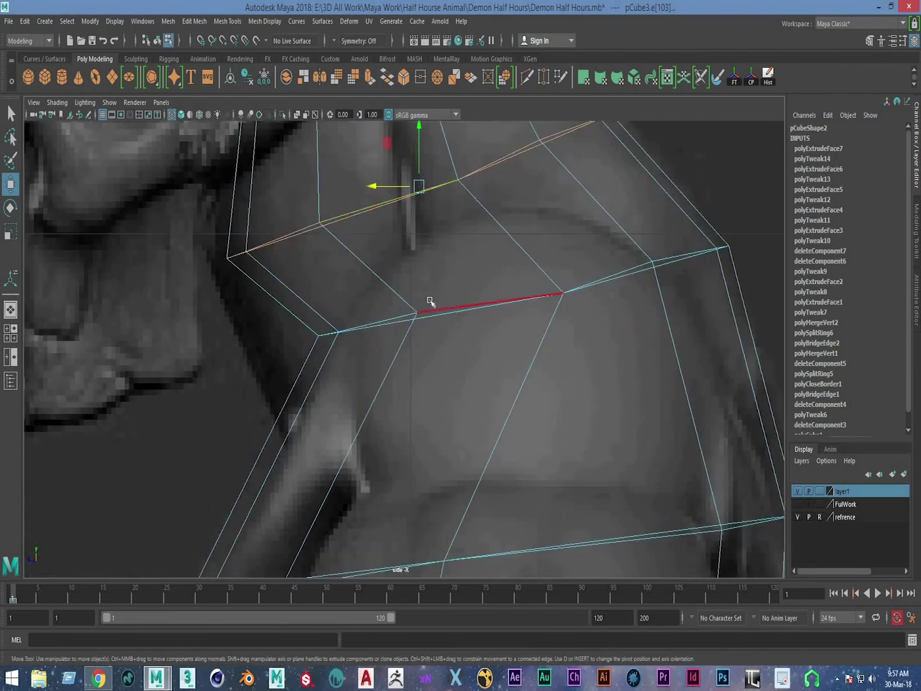
{"action": "key", "text": "w"}
{"action": "left_click_drag", "start_coordinate": [486, 294], "coordinate": [413, 298]}
Step: Slide the two front neck vertices along X to match the reference
{"action": "scroll", "coordinate": [369, 388], "scroll_direction": "down", "scroll_amount": 5}
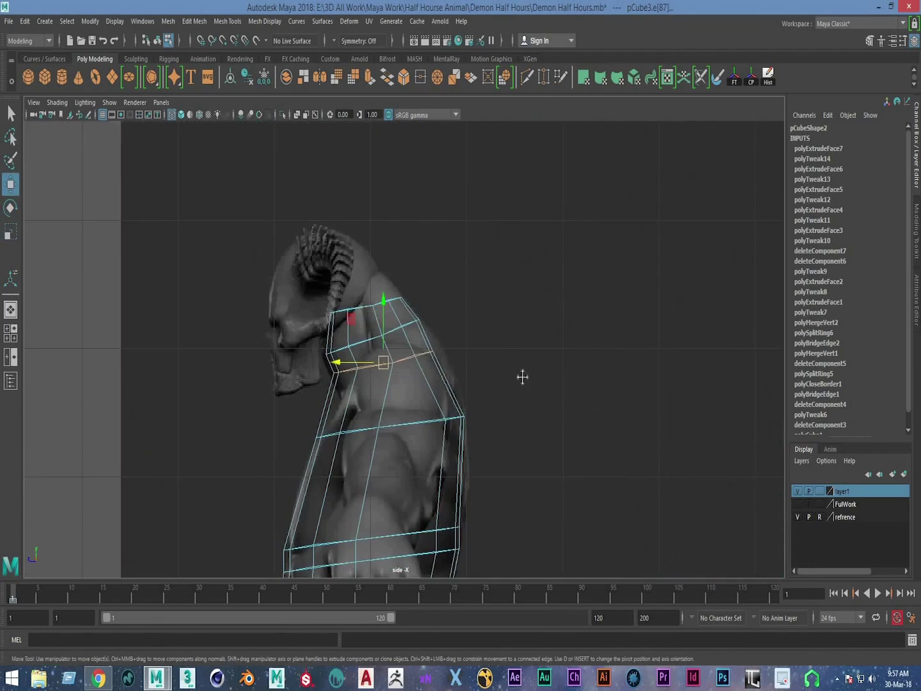
{"action": "scroll", "coordinate": [383, 181], "scroll_direction": "up", "scroll_amount": 2}
{"action": "middle_click_drag", "start_coordinate": [382, 181], "coordinate": [370, 249], "text": "alt"}
{"action": "scroll", "coordinate": [370, 249], "scroll_direction": "up", "scroll_amount": 2}
{"action": "mouse_move", "coordinate": [598, 144]}
{"action": "right_mouse_down", "text": "ctrl"}
{"action": "mouse_move", "coordinate": [549, 151]}
{"action": "mouse_move", "coordinate": [595, 259]}
{"action": "right_mouse_up", "text": "ctrl"}
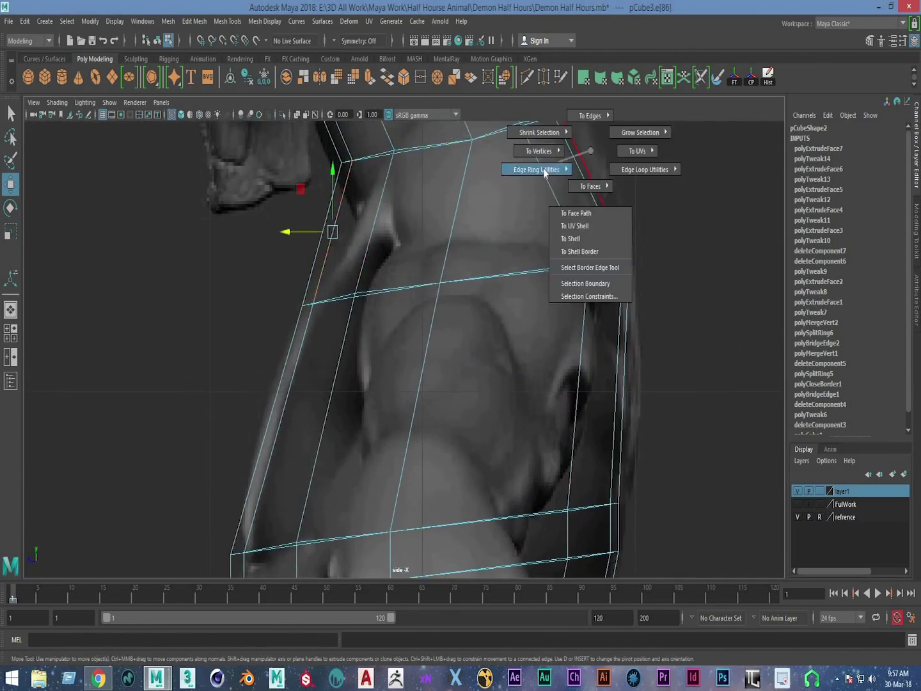
{"action": "right_click_drag", "start_coordinate": [176, 222], "coordinate": [176, 222], "text": "ctrl"}
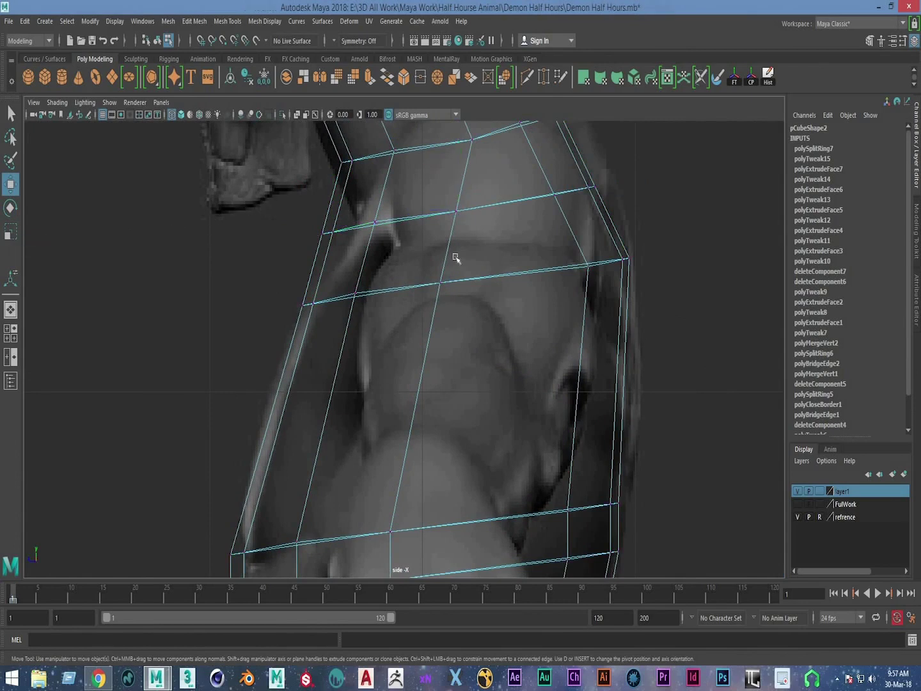
{"action": "left_click_drag", "start_coordinate": [401, 251], "coordinate": [403, 252]}
{"action": "left_click_drag", "start_coordinate": [318, 225], "coordinate": [337, 221]}
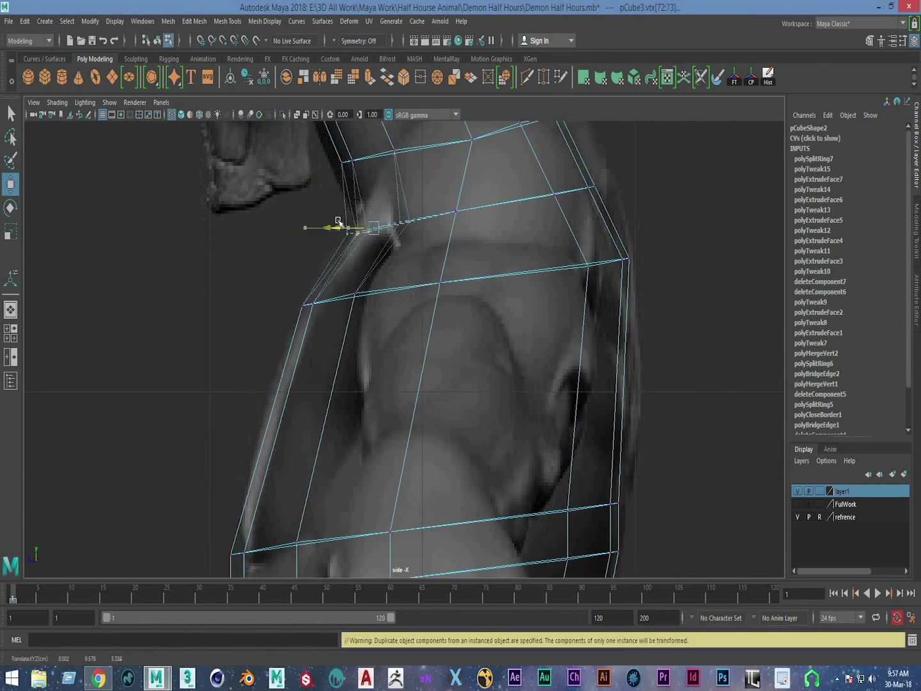
Step: Push the shoulder vertices along X out to the reference's shoulder contour
{"action": "mouse_move", "coordinate": [380, 197]}
{"action": "middle_mouse_down", "text": "alt"}
{"action": "mouse_move", "coordinate": [327, 206]}
{"action": "mouse_move", "coordinate": [274, 326]}
{"action": "middle_mouse_up", "text": "alt"}
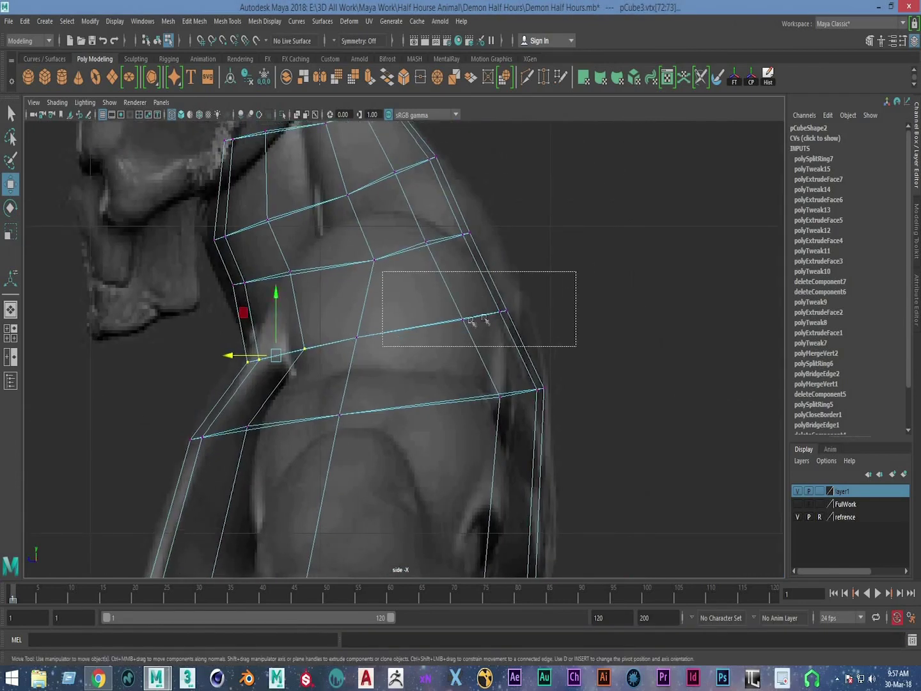
{"action": "left_click_drag", "start_coordinate": [502, 316], "coordinate": [527, 315]}
{"action": "middle_click_drag", "start_coordinate": [520, 226], "coordinate": [486, 320], "text": "alt"}
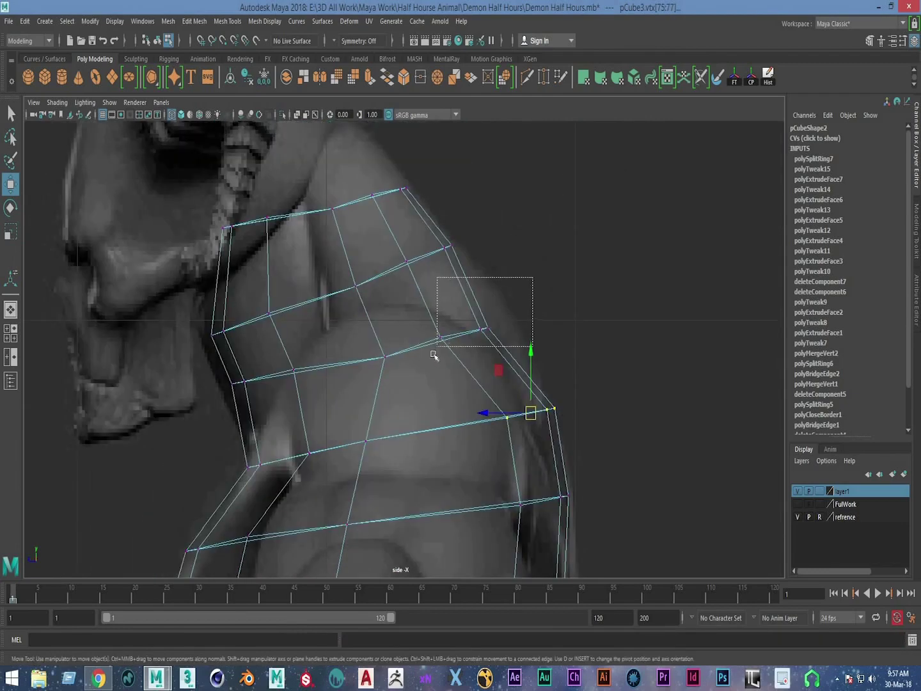
{"action": "left_click_drag", "start_coordinate": [481, 330], "coordinate": [493, 329]}
{"action": "scroll", "coordinate": [462, 300], "scroll_direction": "down", "scroll_amount": 3}
{"action": "scroll", "coordinate": [440, 291], "scroll_direction": "up", "scroll_amount": 5}
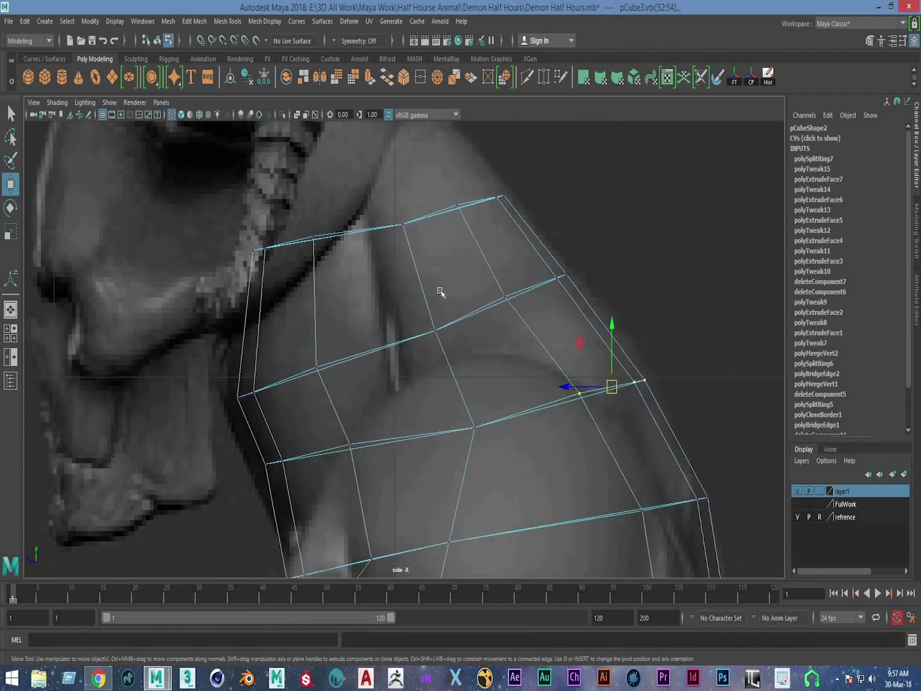
{"action": "scroll", "coordinate": [383, 296], "scroll_direction": "up", "scroll_amount": 3}
{"action": "mouse_move", "coordinate": [352, 360]}
{"action": "middle_mouse_down", "text": "alt"}
{"action": "mouse_move", "coordinate": [318, 227]}
{"action": "mouse_move", "coordinate": [181, 226]}
{"action": "mouse_move", "coordinate": [193, 165]}
{"action": "middle_mouse_up", "text": "alt"}
{"action": "scroll", "coordinate": [181, 226], "scroll_direction": "up", "scroll_amount": 2}
{"action": "scroll", "coordinate": [333, 382], "scroll_direction": "down", "scroll_amount": 1}
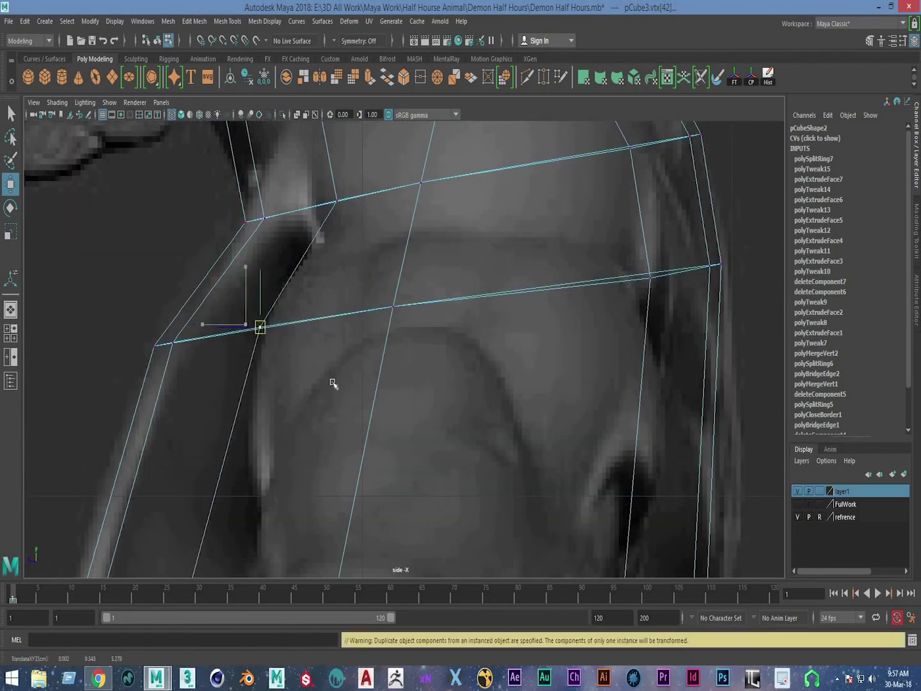
{"action": "scroll", "coordinate": [397, 374], "scroll_direction": "up", "scroll_amount": 2}
{"action": "scroll", "coordinate": [421, 349], "scroll_direction": "down", "scroll_amount": 5}
{"action": "scroll", "coordinate": [441, 281], "scroll_direction": "up", "scroll_amount": 3}
{"action": "scroll", "coordinate": [442, 281], "scroll_direction": "up", "scroll_amount": 3}
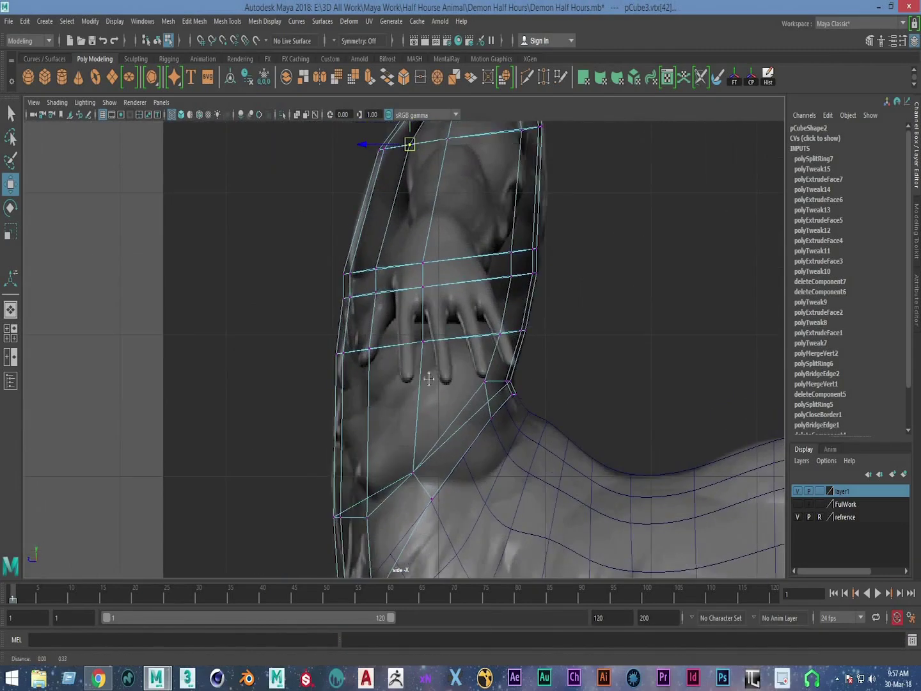
{"action": "scroll", "coordinate": [428, 376], "scroll_direction": "up", "scroll_amount": 2}
{"action": "scroll", "coordinate": [322, 407], "scroll_direction": "up", "scroll_amount": 3}
Step: In the perspective view, create a mirrored duplicate of the half torso
{"action": "key", "text": "space"}
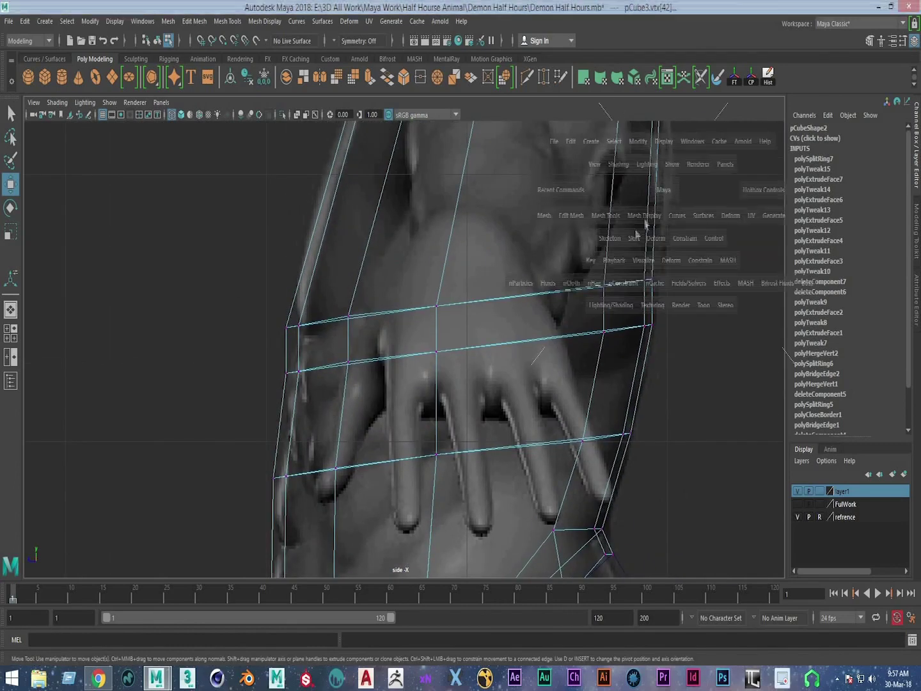
{"action": "key", "text": "space"}
{"action": "key", "text": "F8"}
{"action": "key", "text": "ctrl+shift+d"}
{"action": "scroll", "coordinate": [459, 314], "scroll_direction": "down", "scroll_amount": 5}
{"action": "mouse_move", "coordinate": [448, 319]}
{"action": "left_mouse_down", "text": "alt"}
{"action": "mouse_move", "coordinate": [409, 326]}
{"action": "mouse_move", "coordinate": [419, 333]}
{"action": "left_mouse_up", "text": "alt"}
Step: Delete the mirrored half, leaving only the half-torso
{"action": "key", "text": "Delete"}
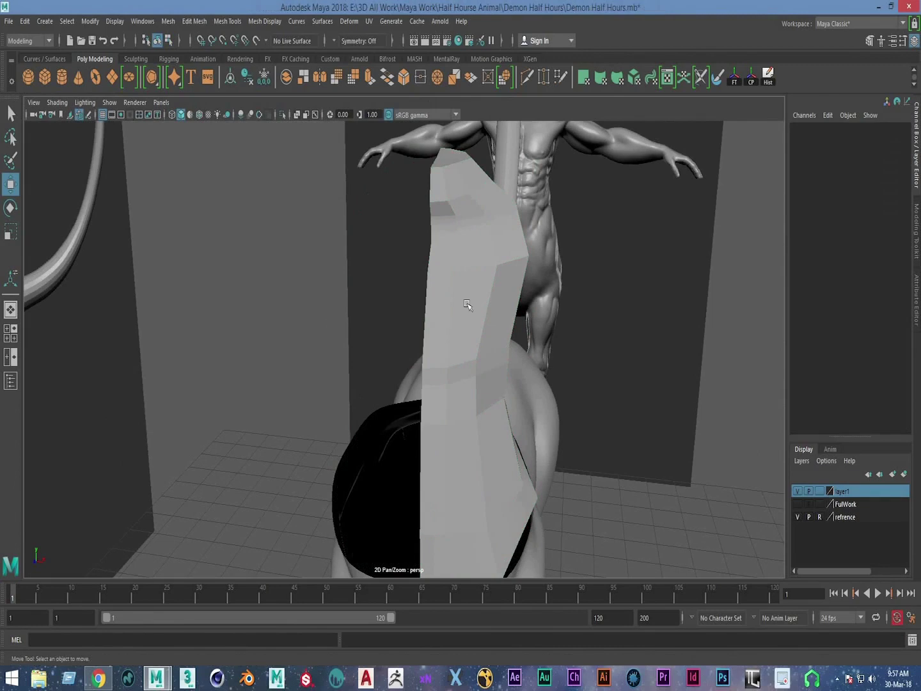
{"action": "left_click_drag", "start_coordinate": [515, 285], "coordinate": [471, 302], "text": "alt"}
{"action": "scroll", "coordinate": [456, 266], "scroll_direction": "up", "scroll_amount": 3}
{"action": "right_click_drag", "start_coordinate": [423, 196], "coordinate": [406, 355]}
{"action": "left_click_drag", "start_coordinate": [406, 356], "coordinate": [427, 202], "text": "alt"}
Step: Delete the two faces at the top of the neck to open it
{"action": "left_click", "coordinate": [413, 240]}
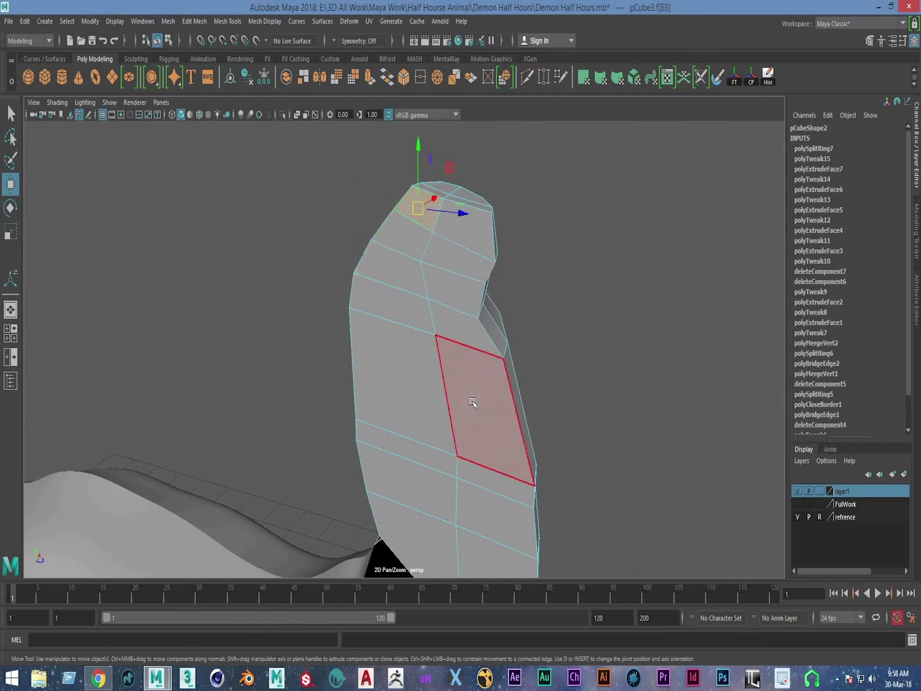
{"action": "key", "text": "Delete"}
{"action": "left_click", "coordinate": [470, 240]}
{"action": "key", "text": "Delete"}
{"action": "left_click", "coordinate": [403, 268]}
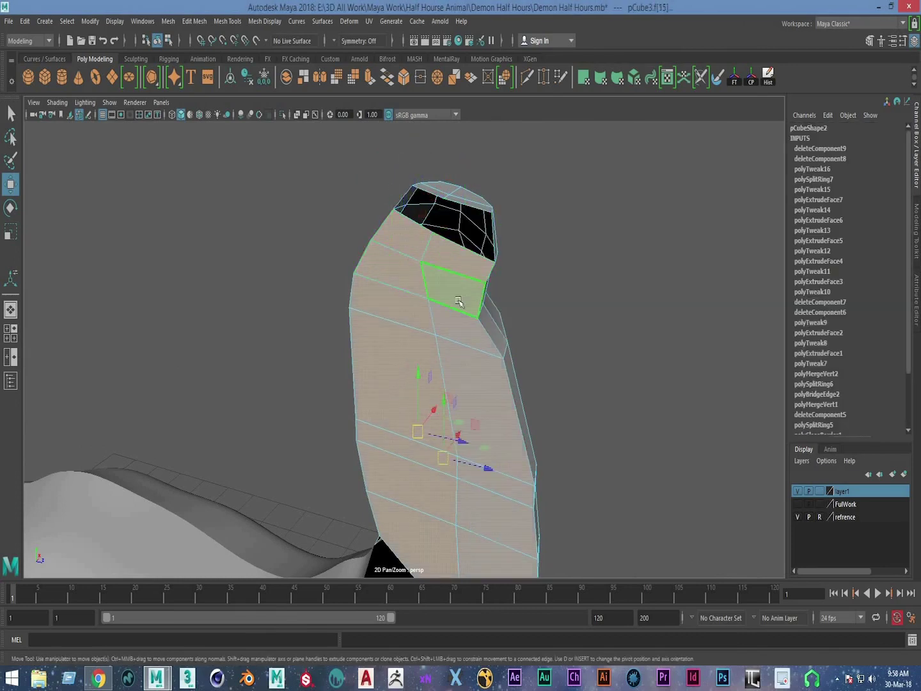
{"action": "left_click", "coordinate": [547, 329]}
{"action": "mouse_move", "coordinate": [547, 329]}
{"action": "left_mouse_down", "text": "alt"}
{"action": "mouse_move", "coordinate": [411, 330]}
{"action": "mouse_move", "coordinate": [391, 319]}
{"action": "mouse_move", "coordinate": [323, 314]}
{"action": "mouse_move", "coordinate": [352, 337]}
{"action": "mouse_move", "coordinate": [365, 383]}
{"action": "left_mouse_up", "text": "alt"}
Step: Set the half-torso's pivot onto its centre edge
{"action": "left_click", "coordinate": [352, 337]}
{"action": "right_click_drag", "start_coordinate": [364, 383], "coordinate": [323, 411], "text": "alt"}
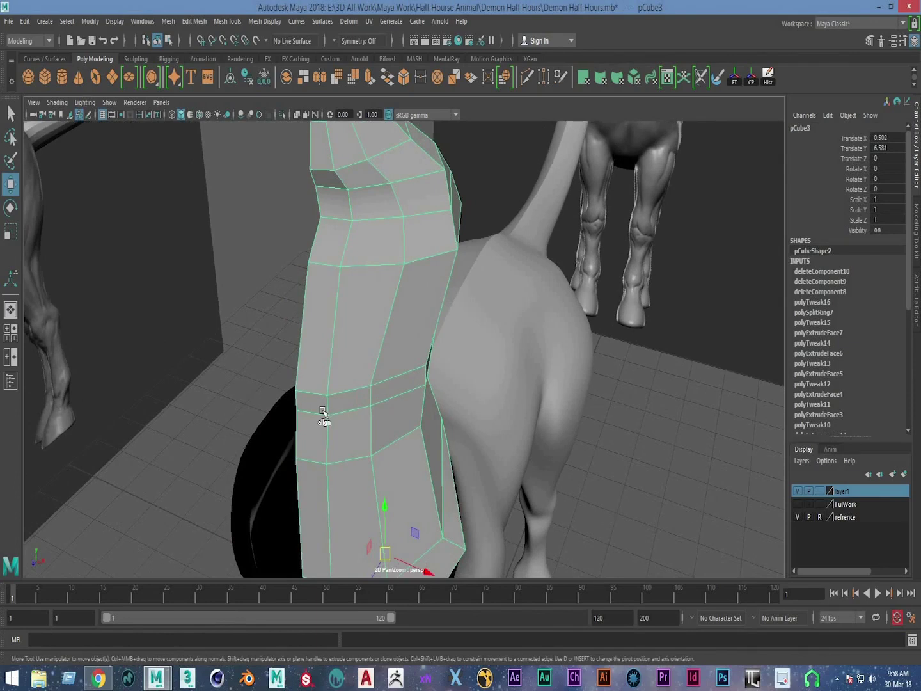
{"action": "mouse_move", "coordinate": [304, 388]}
{"action": "left_mouse_down"}
{"action": "mouse_move", "coordinate": [284, 400]}
{"action": "mouse_move", "coordinate": [308, 385]}
{"action": "mouse_move", "coordinate": [309, 392]}
{"action": "left_mouse_up"}
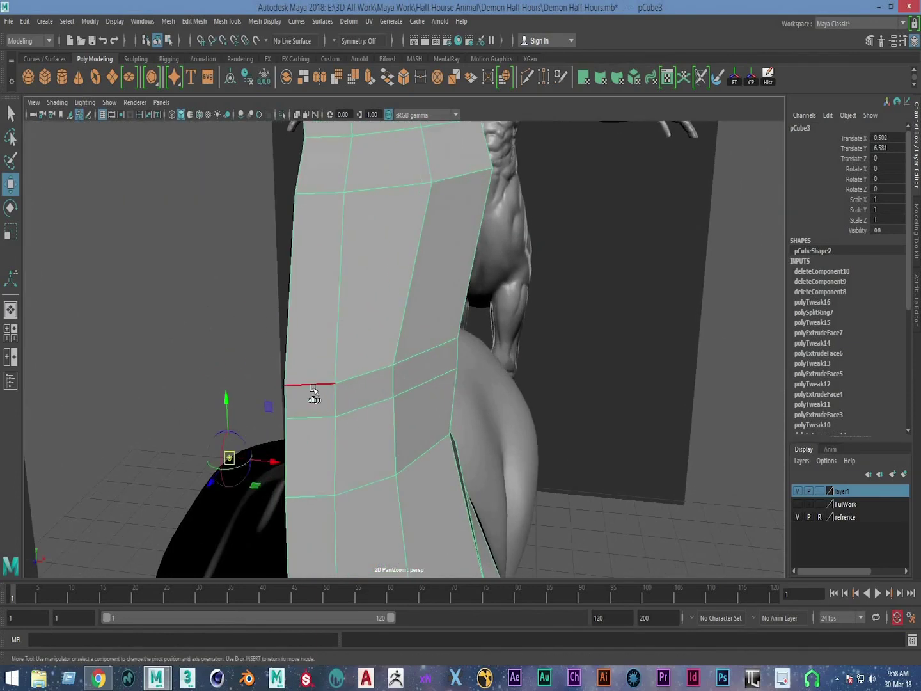
{"action": "left_click_drag", "start_coordinate": [288, 387], "coordinate": [530, 372], "text": "alt"}
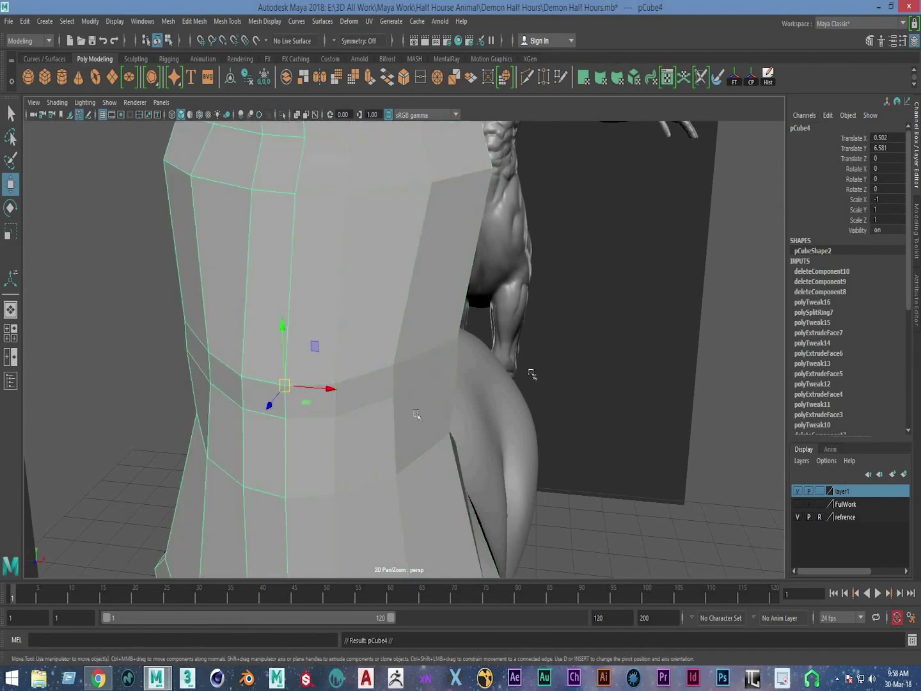
{"action": "right_click_drag", "start_coordinate": [530, 372], "coordinate": [598, 349], "text": "alt"}
{"action": "left_click", "coordinate": [598, 349]}
Step: Preview the half-torso smoothed with the 3 key
{"action": "mouse_move", "coordinate": [597, 350]}
{"action": "left_mouse_down", "text": "alt"}
{"action": "mouse_move", "coordinate": [260, 303]}
{"action": "mouse_move", "coordinate": [493, 289]}
{"action": "mouse_move", "coordinate": [485, 267]}
{"action": "mouse_move", "coordinate": [370, 274]}
{"action": "mouse_move", "coordinate": [333, 333]}
{"action": "left_mouse_up", "text": "alt"}
{"action": "scroll", "coordinate": [404, 319], "scroll_direction": "up", "scroll_amount": 2}
{"action": "left_click", "coordinate": [403, 319]}
{"action": "key", "text": "3"}
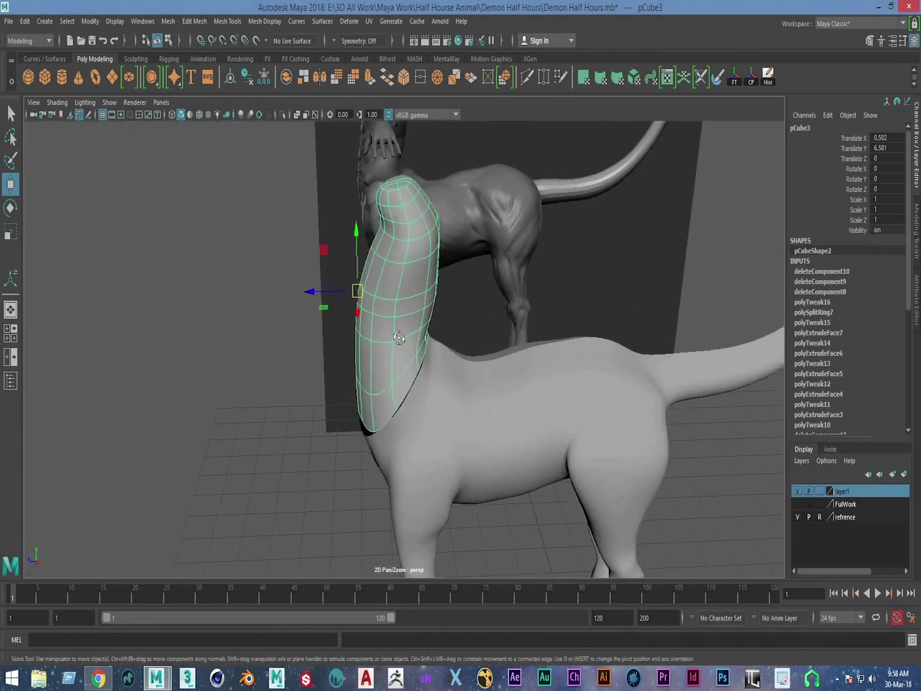
{"action": "mouse_move", "coordinate": [332, 332]}
{"action": "right_mouse_down", "text": "alt"}
{"action": "mouse_move", "coordinate": [369, 370]}
{"action": "mouse_move", "coordinate": [381, 456]}
{"action": "right_mouse_up", "text": "alt"}
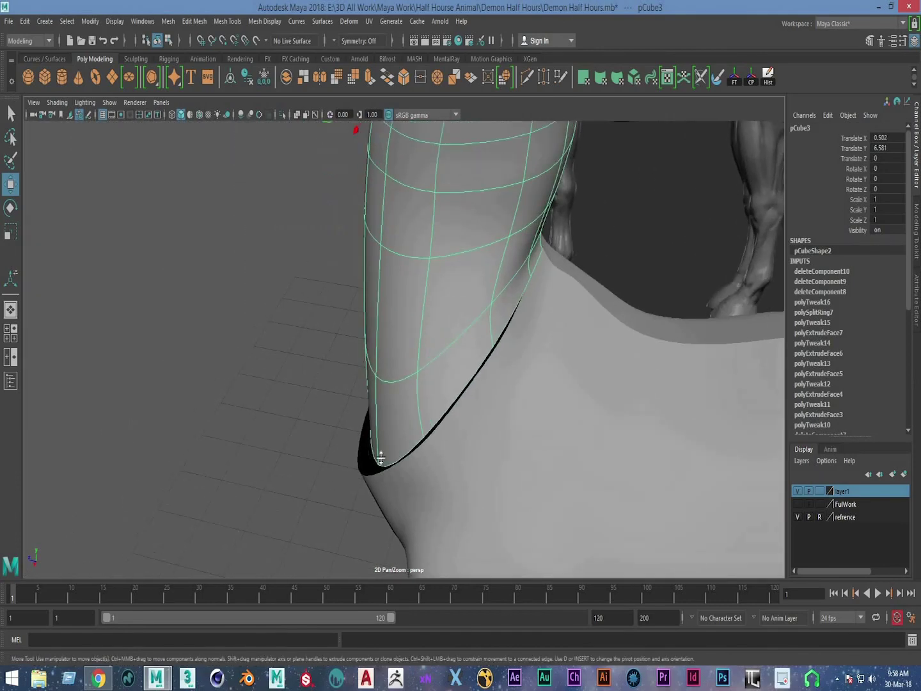
{"action": "key", "text": "space"}
Step: Widen the right chest vertices outward to the front reference's ribcage edge
{"action": "scroll", "coordinate": [379, 243], "scroll_direction": "down", "scroll_amount": 5}
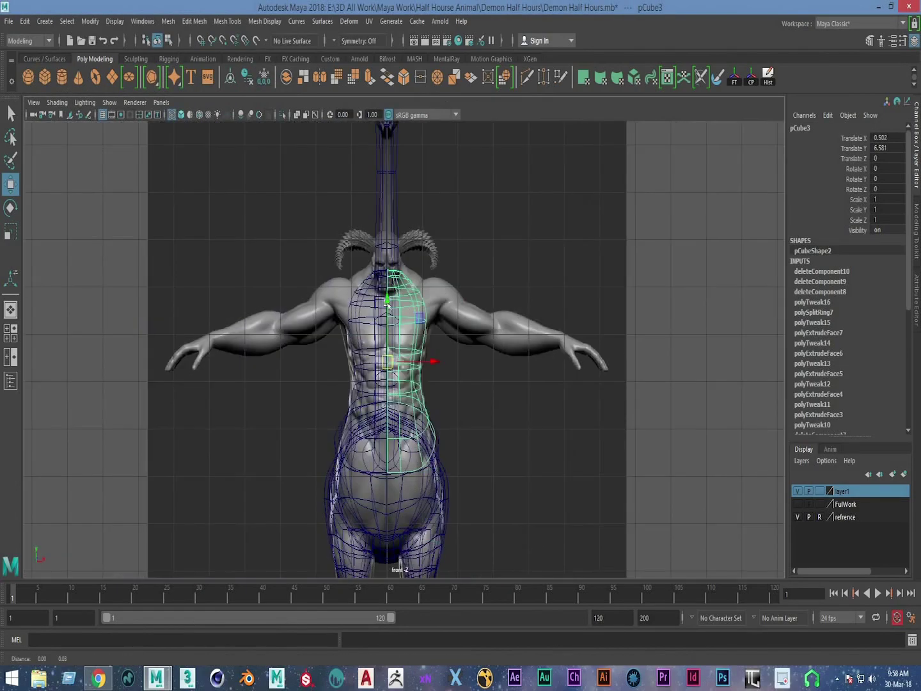
{"action": "scroll", "coordinate": [568, 307], "scroll_direction": "up", "scroll_amount": 2}
{"action": "scroll", "coordinate": [567, 307], "scroll_direction": "up", "scroll_amount": 2}
{"action": "scroll", "coordinate": [568, 307], "scroll_direction": "up", "scroll_amount": 1}
{"action": "left_click", "coordinate": [567, 306]}
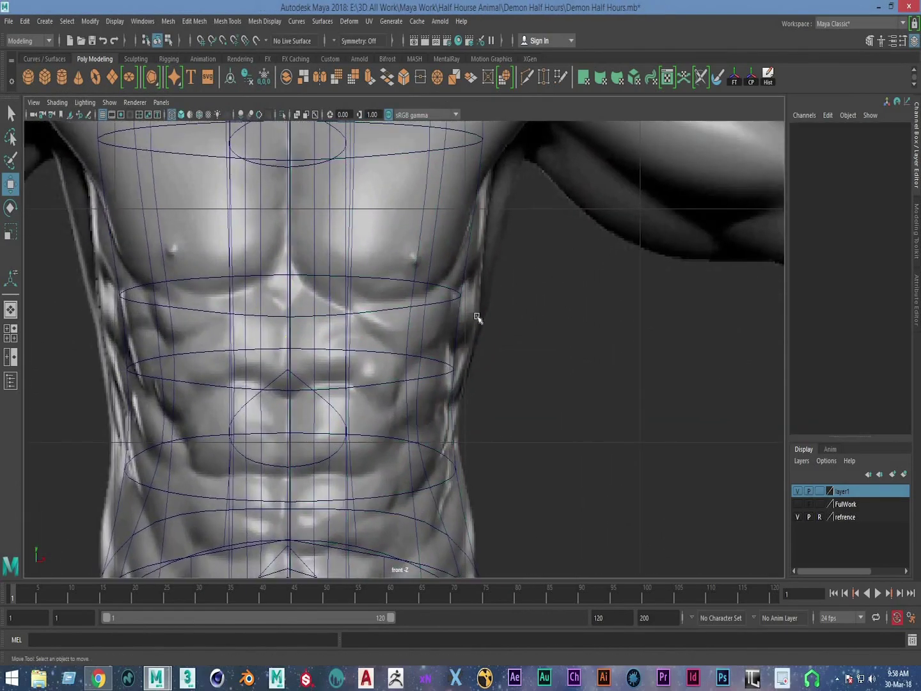
{"action": "scroll", "coordinate": [477, 319], "scroll_direction": "up", "scroll_amount": 1}
{"action": "scroll", "coordinate": [550, 366], "scroll_direction": "up", "scroll_amount": 1}
{"action": "scroll", "coordinate": [392, 346], "scroll_direction": "up", "scroll_amount": 1}
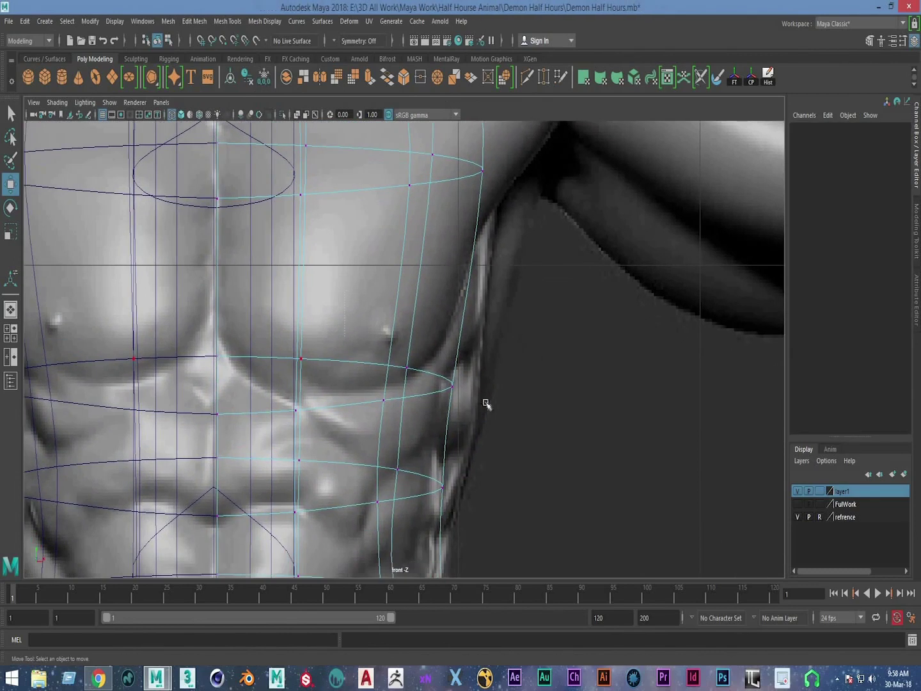
{"action": "left_click_drag", "start_coordinate": [397, 358], "coordinate": [466, 422]}
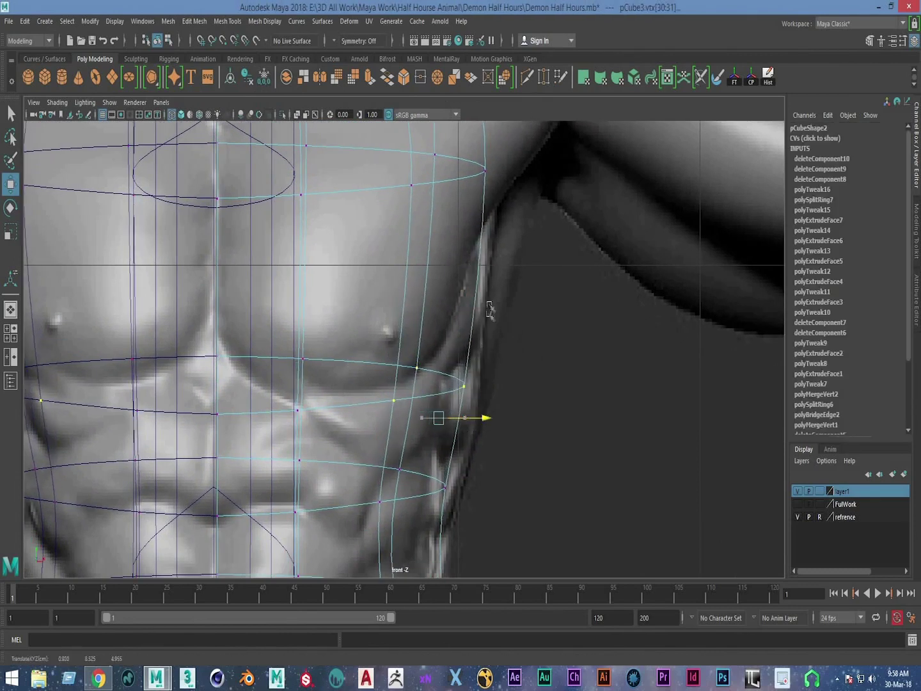
{"action": "middle_click_drag", "start_coordinate": [489, 310], "coordinate": [535, 257], "text": "alt"}
{"action": "left_click_drag", "start_coordinate": [519, 308], "coordinate": [550, 309]}
{"action": "mouse_move", "coordinate": [537, 187]}
{"action": "middle_mouse_down", "text": "alt"}
{"action": "mouse_move", "coordinate": [537, 303]}
{"action": "mouse_move", "coordinate": [585, 342]}
{"action": "middle_mouse_up", "text": "alt"}
{"action": "middle_click_drag", "start_coordinate": [487, 213], "coordinate": [512, 292], "text": "alt"}
Step: Select the collarbone ring vertices and spread them outward along X
{"action": "left_click_drag", "start_coordinate": [512, 292], "coordinate": [380, 377]}
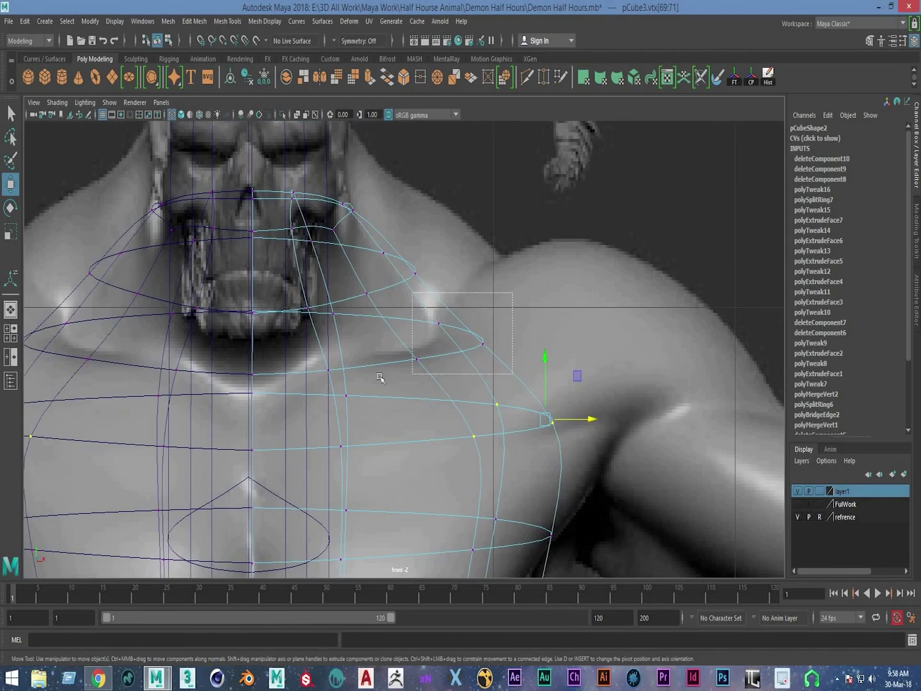
{"action": "scroll", "coordinate": [497, 257], "scroll_direction": "down", "scroll_amount": 2}
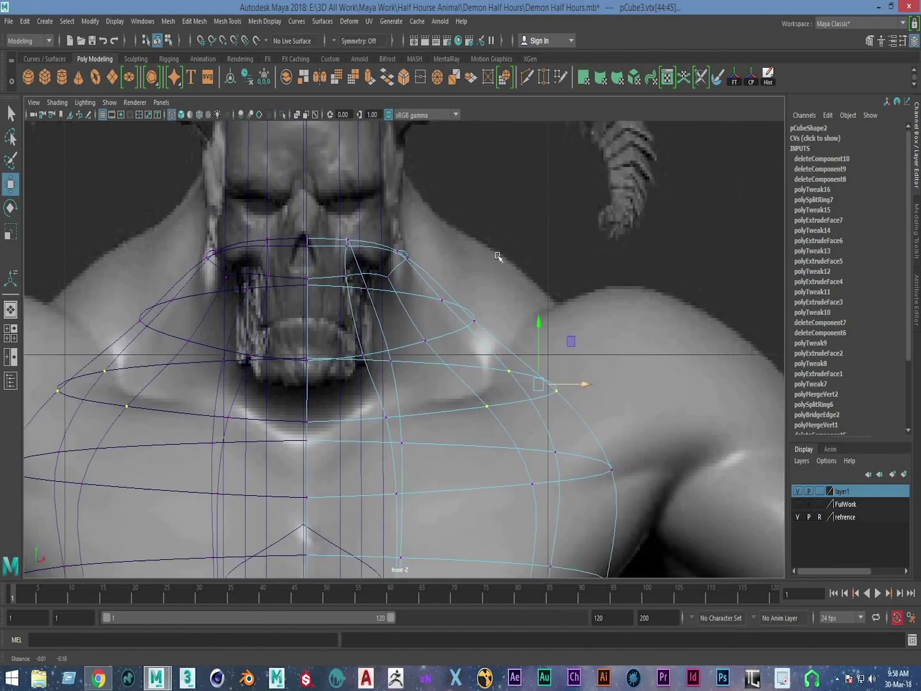
{"action": "left_click", "coordinate": [477, 267]}
{"action": "scroll", "coordinate": [489, 267], "scroll_direction": "up", "scroll_amount": 4}
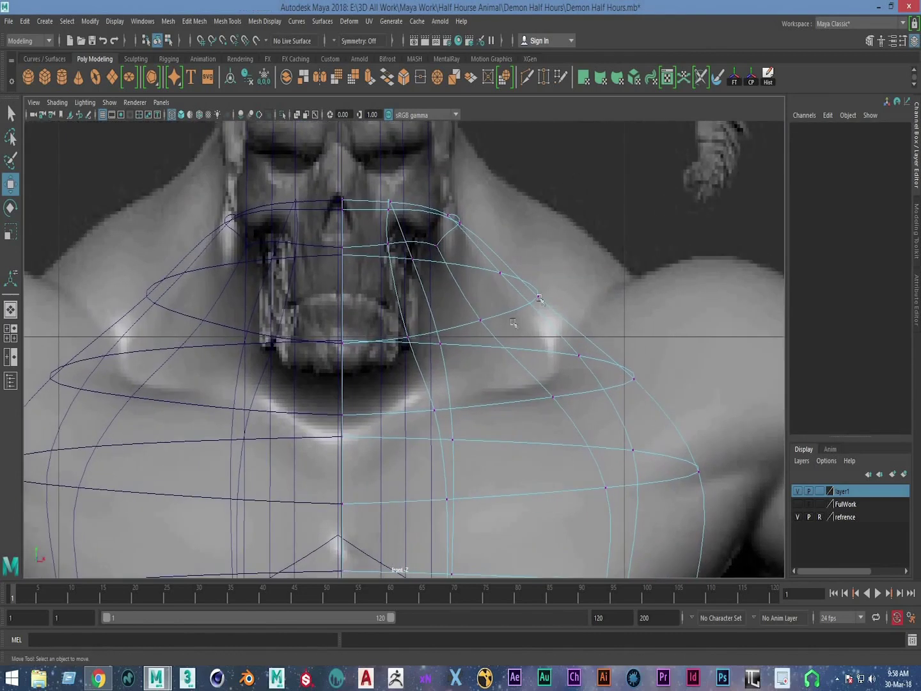
{"action": "left_click_drag", "start_coordinate": [579, 174], "coordinate": [427, 334]}
{"action": "left_click_drag", "start_coordinate": [554, 264], "coordinate": [587, 261]}
{"action": "middle_click_drag", "start_coordinate": [538, 319], "coordinate": [466, 321], "text": "alt"}
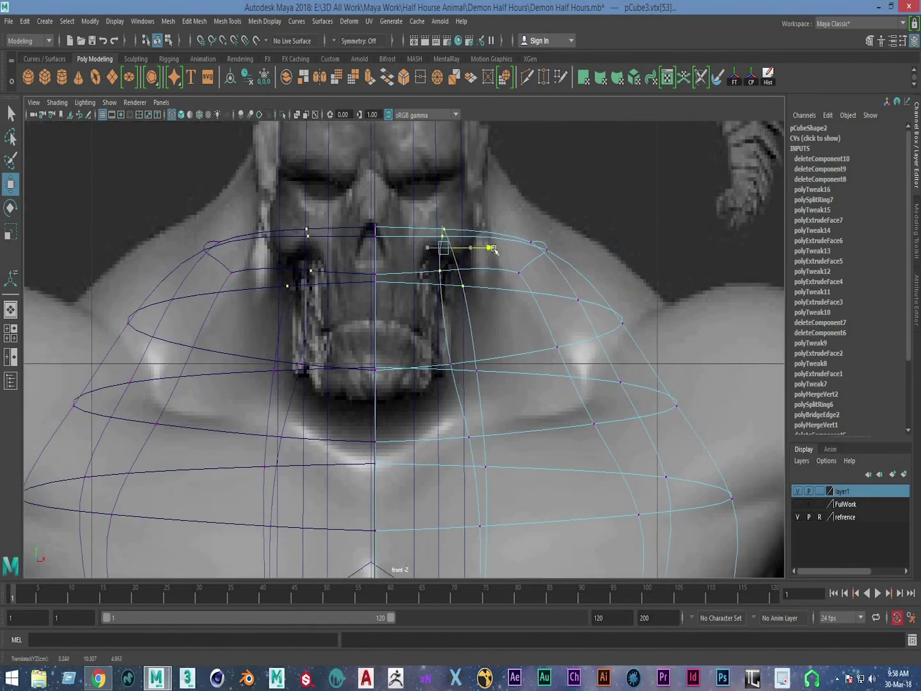
{"action": "middle_click_drag", "start_coordinate": [524, 182], "coordinate": [472, 244], "text": "alt"}
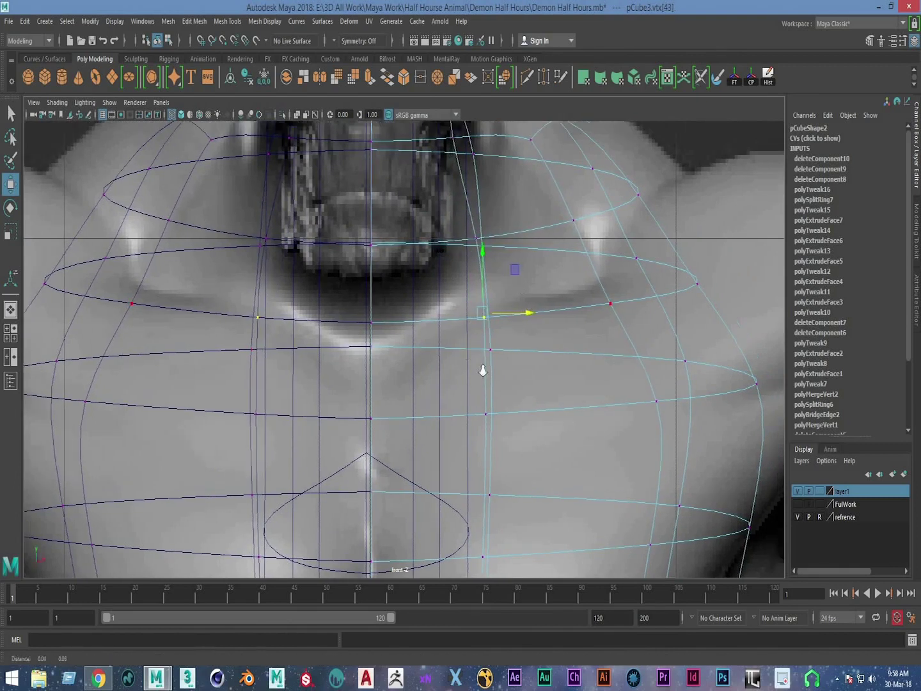
Step: Inspect the neck mesh across the views, then return to object mode and deselect
{"action": "scroll", "coordinate": [499, 257], "scroll_direction": "down", "scroll_amount": 10}
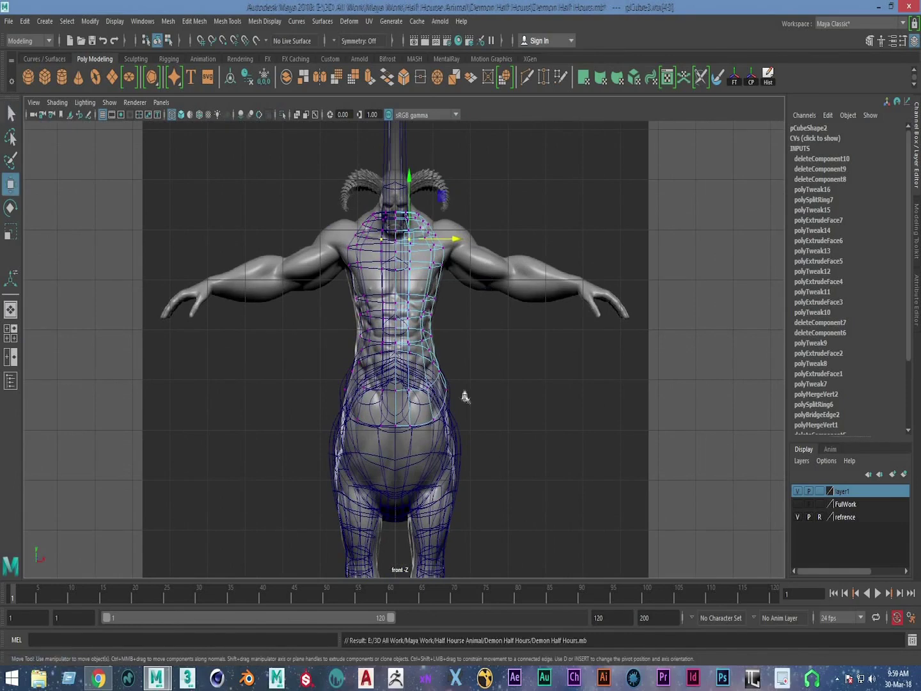
{"action": "scroll", "coordinate": [465, 396], "scroll_direction": "up", "scroll_amount": 5}
{"action": "scroll", "coordinate": [511, 409], "scroll_direction": "down", "scroll_amount": 2}
{"action": "key", "text": "space"}
{"action": "key", "text": "space"}
{"action": "key", "text": "space"}
{"action": "key", "text": "space"}
{"action": "scroll", "coordinate": [518, 349], "scroll_direction": "up", "scroll_amount": 3}
{"action": "scroll", "coordinate": [486, 358], "scroll_direction": "up", "scroll_amount": 3}
{"action": "mouse_move", "coordinate": [467, 339]}
{"action": "left_mouse_down", "text": "alt"}
{"action": "mouse_move", "coordinate": [435, 354]}
{"action": "mouse_move", "coordinate": [368, 313]}
{"action": "left_mouse_up", "text": "alt"}
{"action": "scroll", "coordinate": [513, 377], "scroll_direction": "down", "scroll_amount": 2}
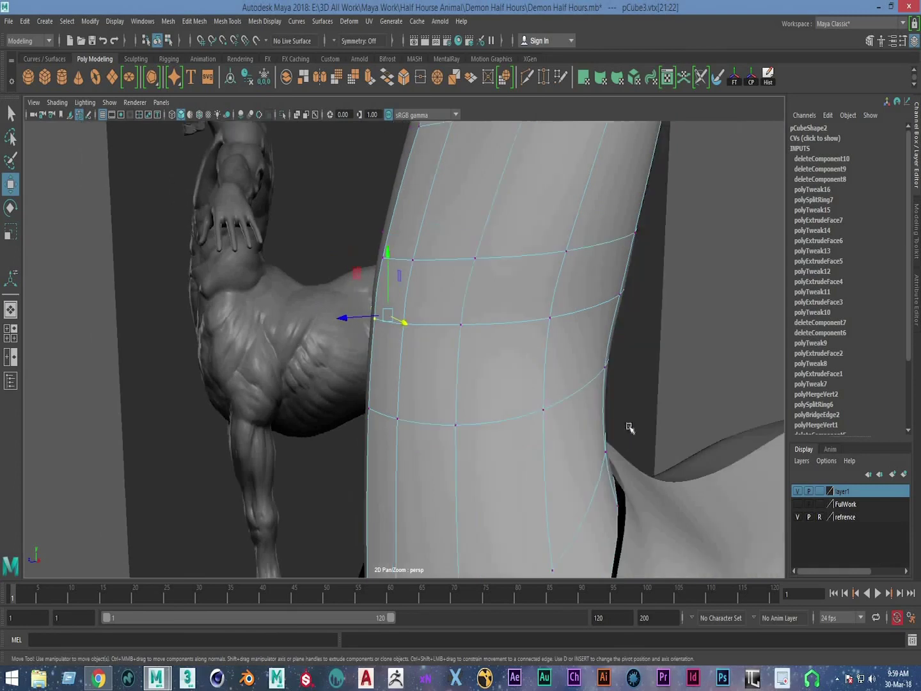
{"action": "key", "text": "space"}
{"action": "key", "text": "space"}
{"action": "scroll", "coordinate": [600, 205], "scroll_direction": "up", "scroll_amount": 3}
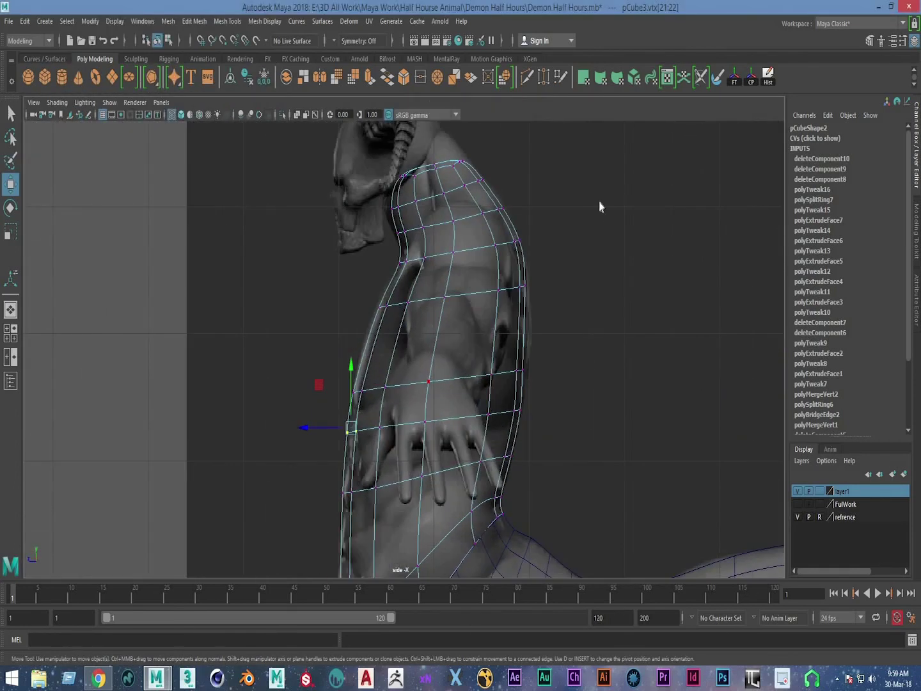
{"action": "key", "text": "F8"}
{"action": "scroll", "coordinate": [630, 371], "scroll_direction": "up", "scroll_amount": 2}
{"action": "left_click", "coordinate": [621, 304]}
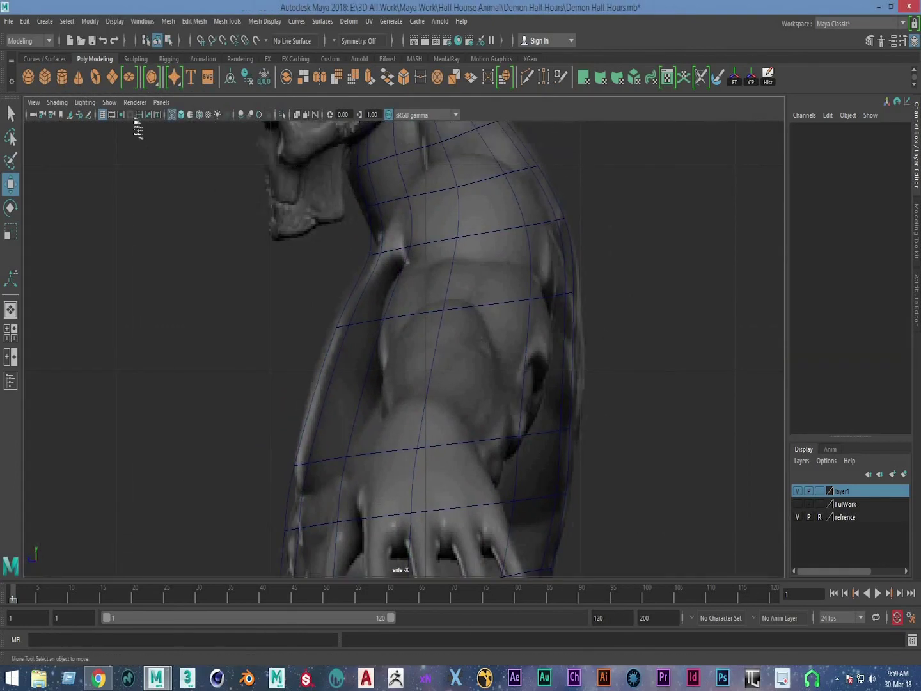
Step: Open the Grease Pencil sketching tools and drag them away from the model
{"action": "left_click", "coordinate": [88, 116]}
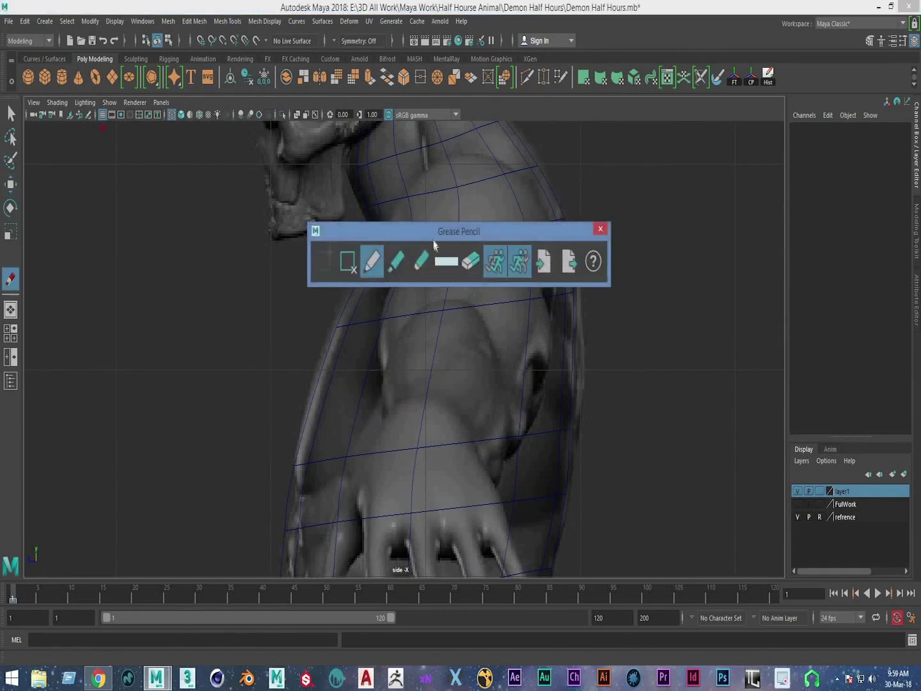
{"action": "left_click_drag", "start_coordinate": [429, 236], "coordinate": [647, 209]}
{"action": "scroll", "coordinate": [385, 267], "scroll_direction": "up", "scroll_amount": 2}
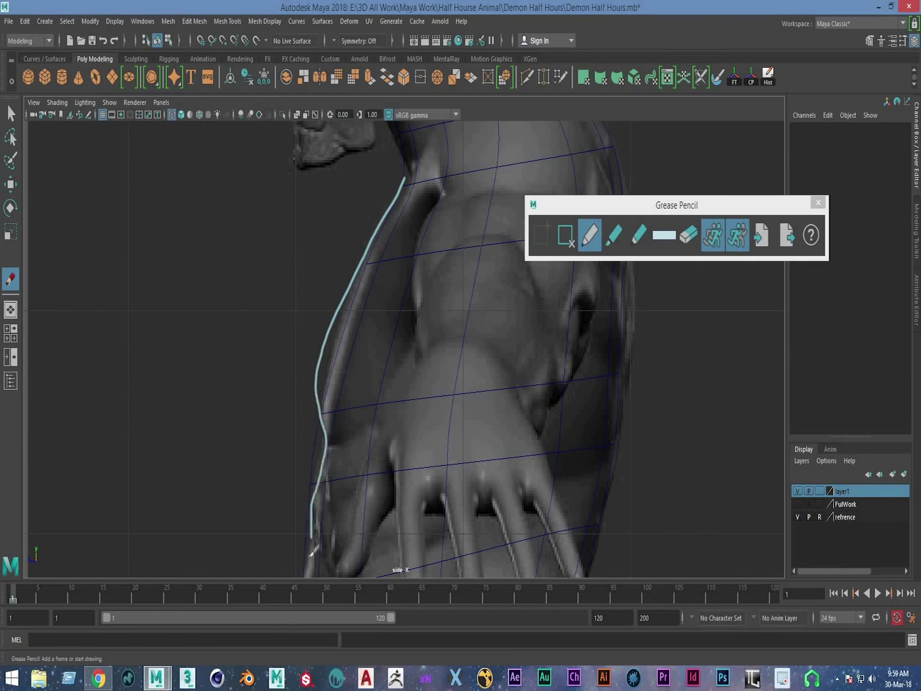
{"action": "middle_click_drag", "start_coordinate": [355, 371], "coordinate": [361, 255], "text": "alt"}
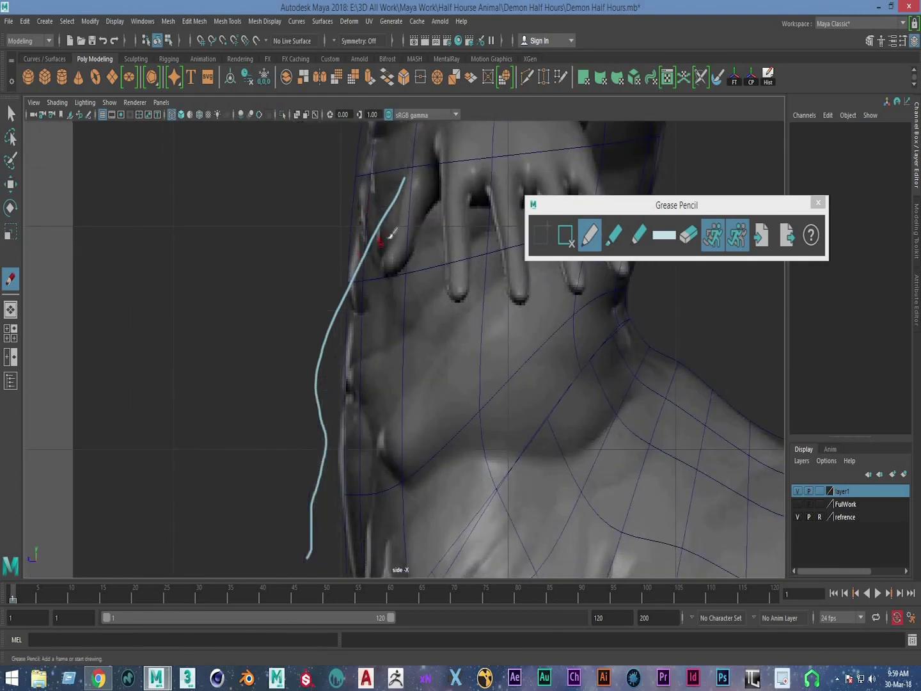
Step: Close the Grease Pencil panel and return to the four-view layout
{"action": "scroll", "coordinate": [443, 274], "scroll_direction": "down", "scroll_amount": 5}
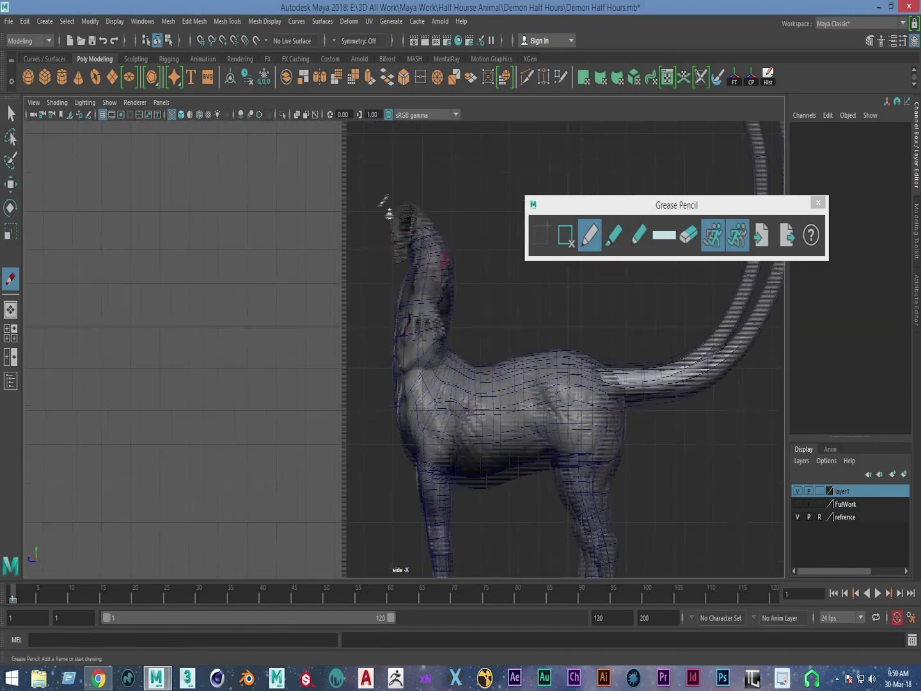
{"action": "scroll", "coordinate": [397, 255], "scroll_direction": "up", "scroll_amount": 2}
{"action": "scroll", "coordinate": [406, 262], "scroll_direction": "up", "scroll_amount": 2}
{"action": "scroll", "coordinate": [408, 312], "scroll_direction": "up", "scroll_amount": 2}
{"action": "scroll", "coordinate": [408, 312], "scroll_direction": "down", "scroll_amount": 4}
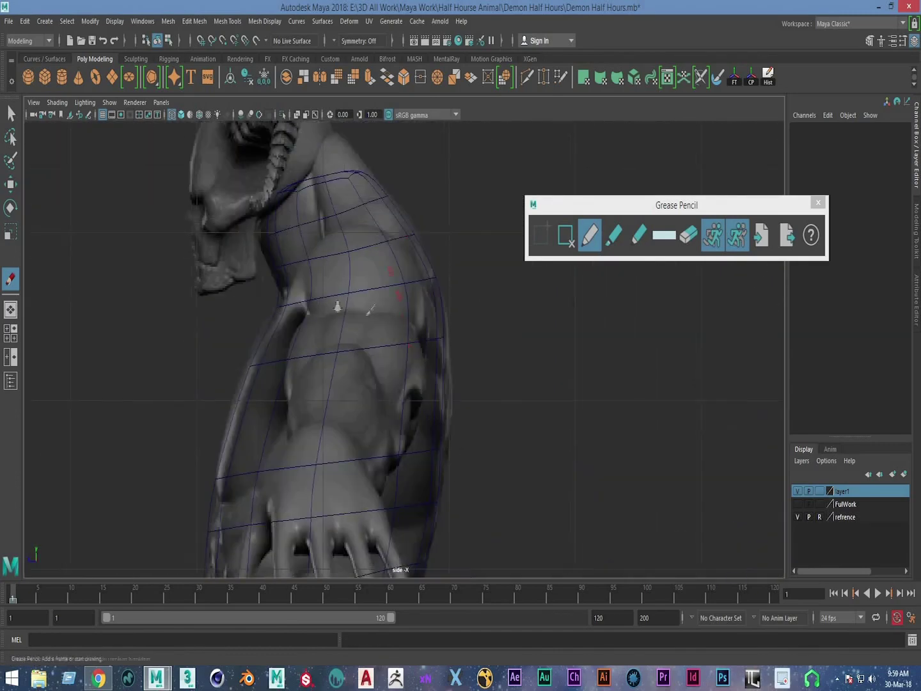
{"action": "scroll", "coordinate": [335, 318], "scroll_direction": "up", "scroll_amount": 1}
{"action": "scroll", "coordinate": [332, 332], "scroll_direction": "up", "scroll_amount": 1}
{"action": "scroll", "coordinate": [332, 333], "scroll_direction": "up", "scroll_amount": 2}
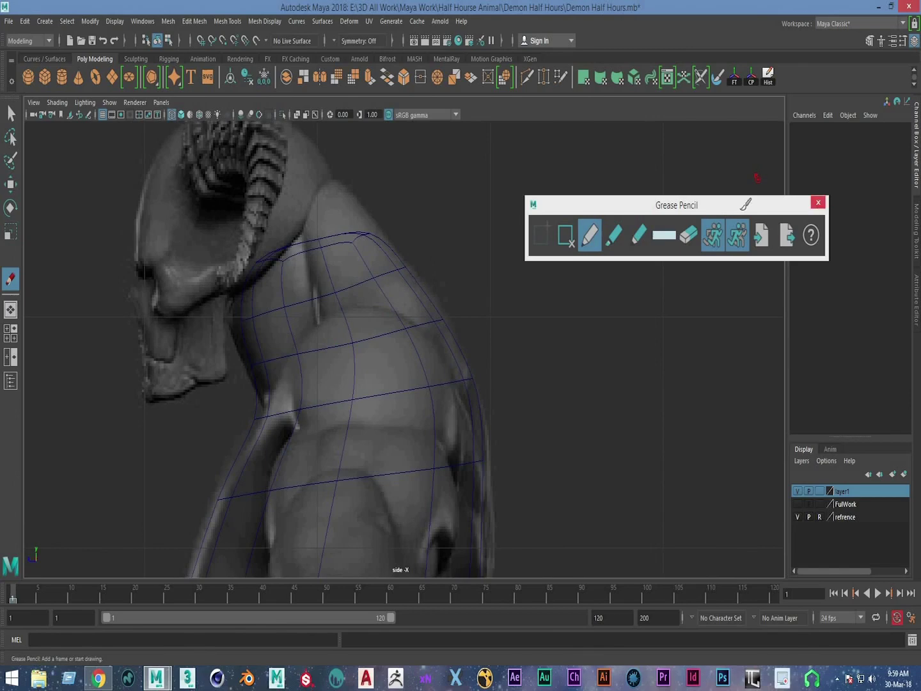
{"action": "left_click", "coordinate": [818, 202]}
{"action": "key", "text": "space"}
Step: In full-screen perspective, select the neck mesh and pick a vertex on its side
{"action": "key", "text": "w"}
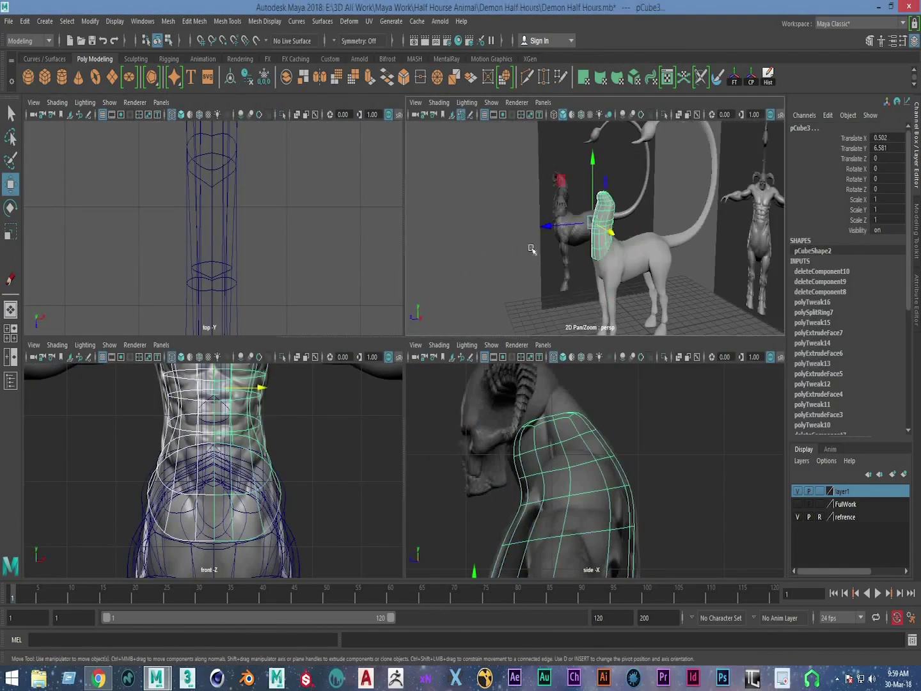
{"action": "left_click_drag", "start_coordinate": [531, 248], "coordinate": [553, 244], "text": "alt"}
{"action": "key", "text": "space"}
{"action": "left_click", "coordinate": [516, 355]}
{"action": "scroll", "coordinate": [453, 399], "scroll_direction": "up", "scroll_amount": 3}
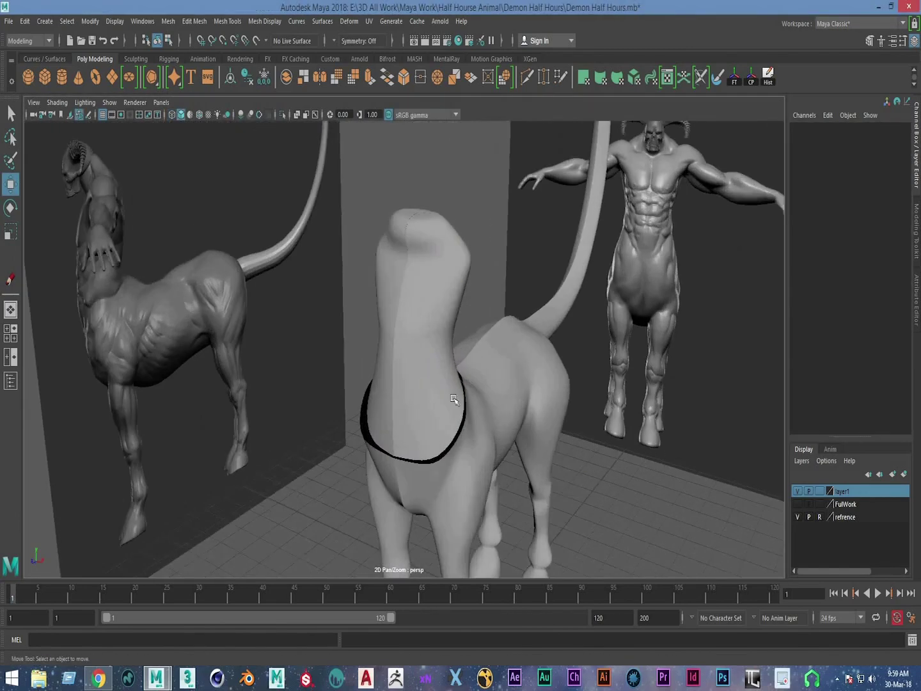
{"action": "left_click", "coordinate": [454, 399]}
{"action": "scroll", "coordinate": [452, 288], "scroll_direction": "up", "scroll_amount": 3}
{"action": "scroll", "coordinate": [494, 293], "scroll_direction": "up", "scroll_amount": 2}
{"action": "key", "text": "F9"}
{"action": "left_click_drag", "start_coordinate": [421, 337], "coordinate": [396, 329], "text": "alt"}
{"action": "left_click", "coordinate": [424, 328]}
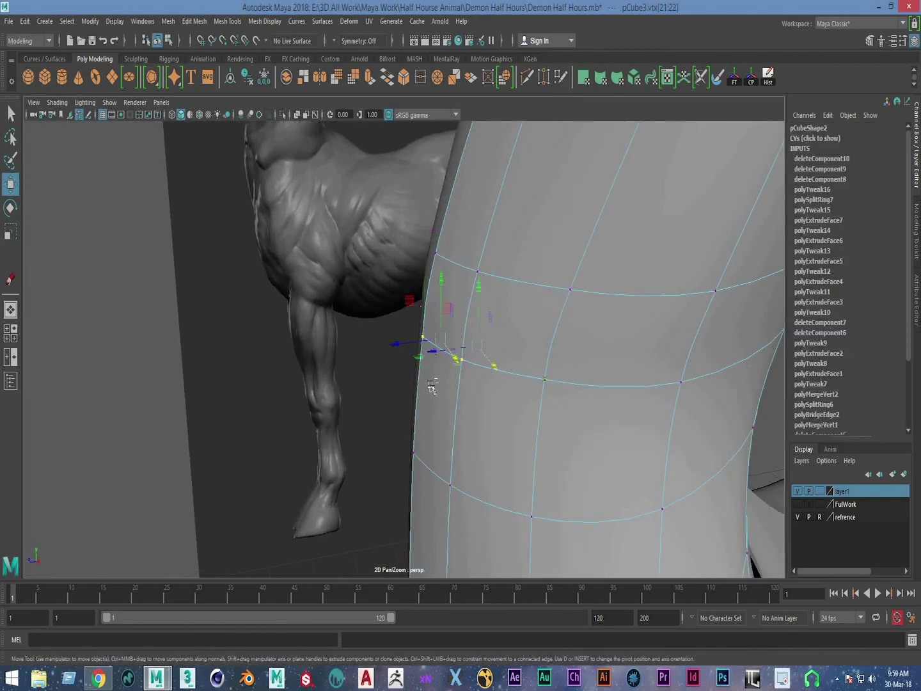
{"action": "mouse_move", "coordinate": [488, 344]}
{"action": "left_mouse_down", "text": "alt"}
{"action": "mouse_move", "coordinate": [589, 308]}
{"action": "mouse_move", "coordinate": [625, 320]}
{"action": "mouse_move", "coordinate": [486, 346]}
{"action": "mouse_move", "coordinate": [449, 334]}
{"action": "mouse_move", "coordinate": [481, 376]}
{"action": "mouse_move", "coordinate": [450, 312]}
{"action": "mouse_move", "coordinate": [358, 196]}
{"action": "left_mouse_up", "text": "alt"}
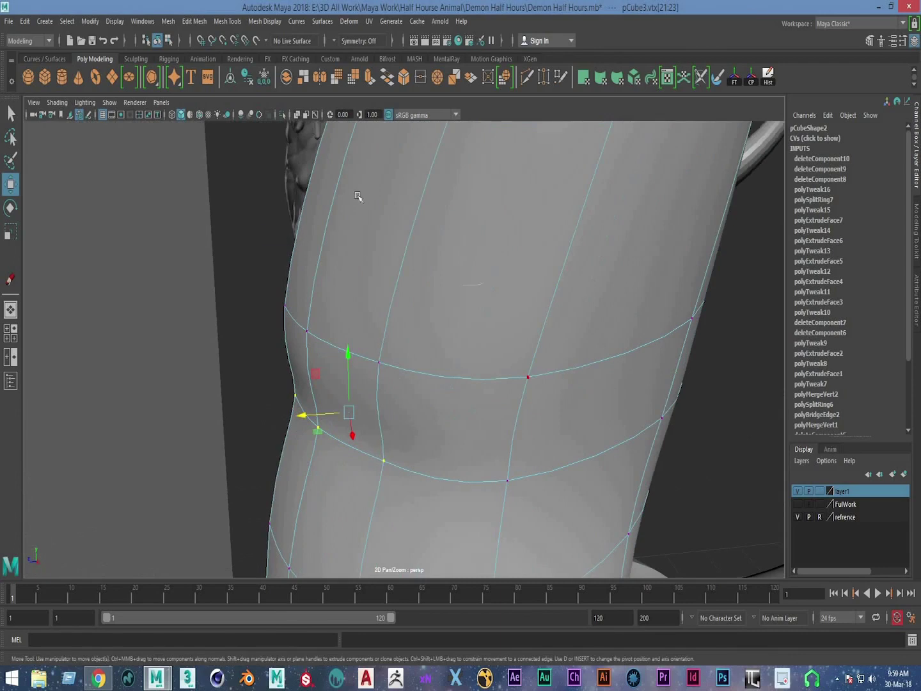
Step: Select a neck edge, open its edge ring options, and pick a row of neck vertices
{"action": "right_click_drag", "start_coordinate": [417, 219], "coordinate": [450, 217]}
{"action": "right_click_drag", "start_coordinate": [393, 194], "coordinate": [387, 192]}
{"action": "right_click_drag", "start_coordinate": [429, 219], "coordinate": [421, 200]}
{"action": "left_click", "coordinate": [420, 200]}
{"action": "right_click_drag", "start_coordinate": [611, 183], "coordinate": [564, 296], "text": "shift"}
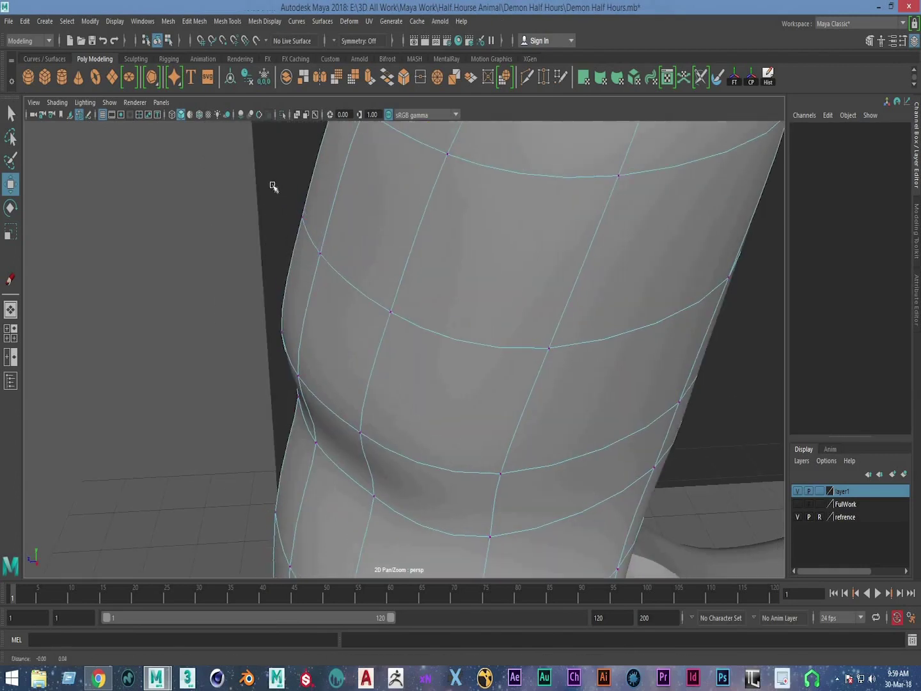
{"action": "mouse_move", "coordinate": [278, 194]}
{"action": "left_mouse_down"}
{"action": "mouse_move", "coordinate": [376, 309]}
{"action": "mouse_move", "coordinate": [291, 257]}
{"action": "mouse_move", "coordinate": [346, 270]}
{"action": "left_mouse_up"}
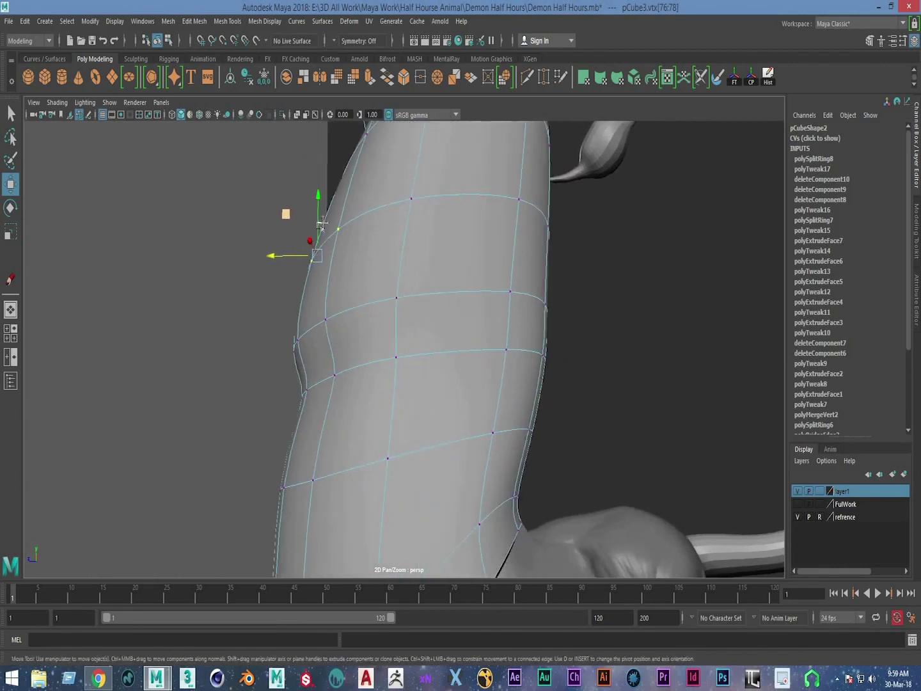
{"action": "key", "text": "F8"}
Step: Turn off smooth preview and select the vertices at the neck's notch
{"action": "mouse_move", "coordinate": [436, 252]}
{"action": "left_mouse_down", "text": "alt"}
{"action": "mouse_move", "coordinate": [452, 319]}
{"action": "mouse_move", "coordinate": [381, 309]}
{"action": "mouse_move", "coordinate": [415, 300]}
{"action": "left_mouse_up", "text": "alt"}
{"action": "key", "text": "1"}
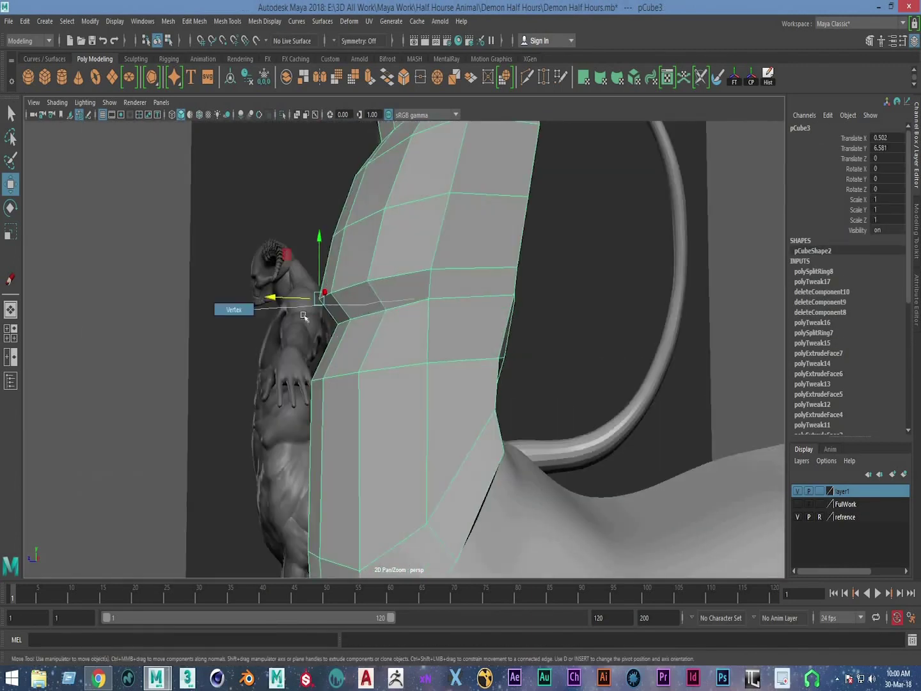
{"action": "right_click_drag", "start_coordinate": [304, 316], "coordinate": [301, 313]}
{"action": "left_click_drag", "start_coordinate": [300, 313], "coordinate": [297, 310], "text": "alt"}
{"action": "left_click_drag", "start_coordinate": [374, 338], "coordinate": [373, 338]}
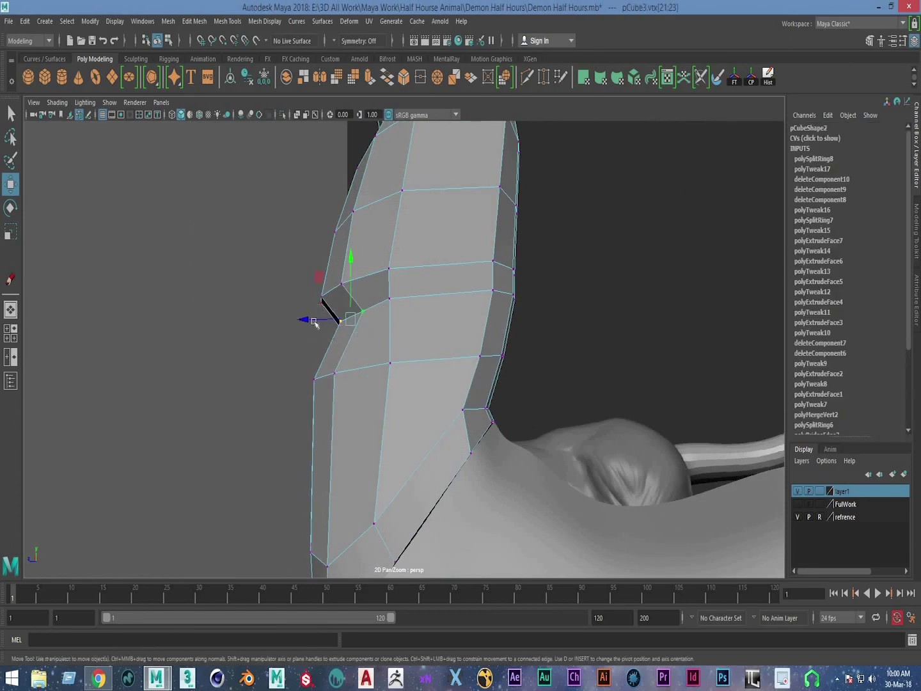
{"action": "left_click", "coordinate": [205, 320]}
{"action": "mouse_move", "coordinate": [205, 320]}
{"action": "left_mouse_down", "text": "alt"}
{"action": "mouse_move", "coordinate": [277, 309]}
{"action": "mouse_move", "coordinate": [359, 315]}
{"action": "mouse_move", "coordinate": [355, 292]}
{"action": "mouse_move", "coordinate": [365, 324]}
{"action": "mouse_move", "coordinate": [276, 325]}
{"action": "mouse_move", "coordinate": [319, 373]}
{"action": "mouse_move", "coordinate": [395, 353]}
{"action": "mouse_move", "coordinate": [417, 257]}
{"action": "mouse_move", "coordinate": [354, 376]}
{"action": "mouse_move", "coordinate": [462, 479]}
{"action": "left_mouse_up", "text": "alt"}
{"action": "left_click", "coordinate": [463, 479]}
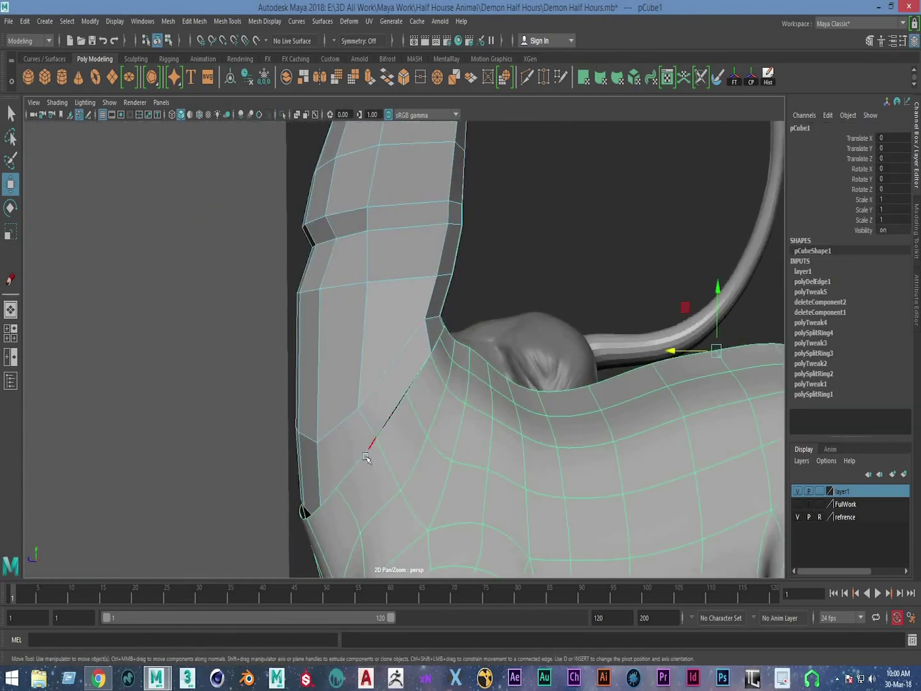
{"action": "left_click_drag", "start_coordinate": [366, 457], "coordinate": [350, 436], "text": "alt"}
Step: Add a new edge loop around the neck
{"action": "key", "text": "ctrl+z"}
{"action": "mouse_move", "coordinate": [567, 214]}
{"action": "right_mouse_down", "text": "ctrl"}
{"action": "mouse_move", "coordinate": [580, 186]}
{"action": "mouse_move", "coordinate": [619, 322]}
{"action": "right_mouse_up", "text": "ctrl"}
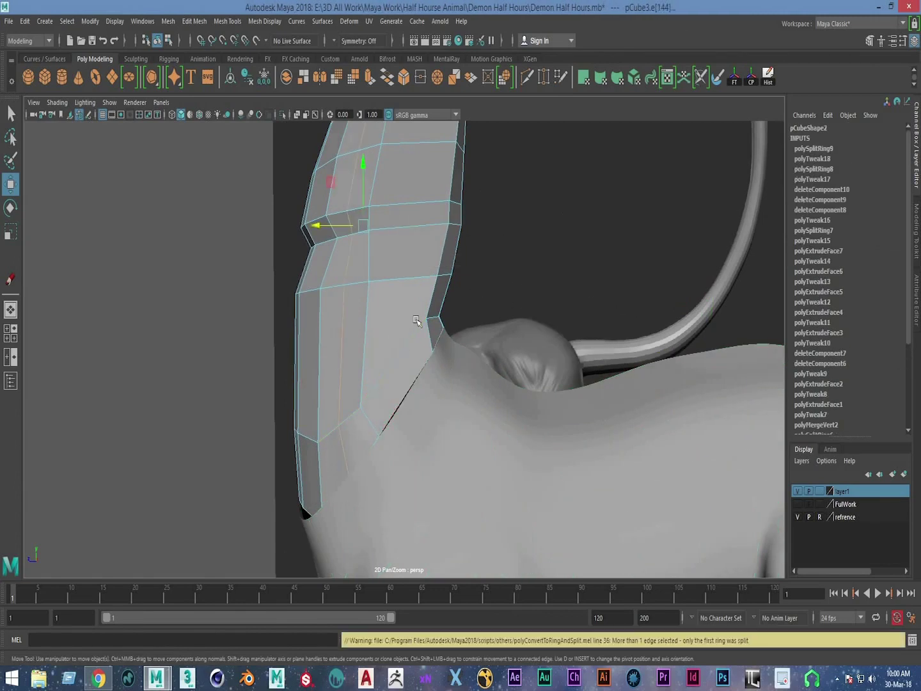
{"action": "right_click_drag", "start_coordinate": [581, 188], "coordinate": [660, 259], "text": "ctrl"}
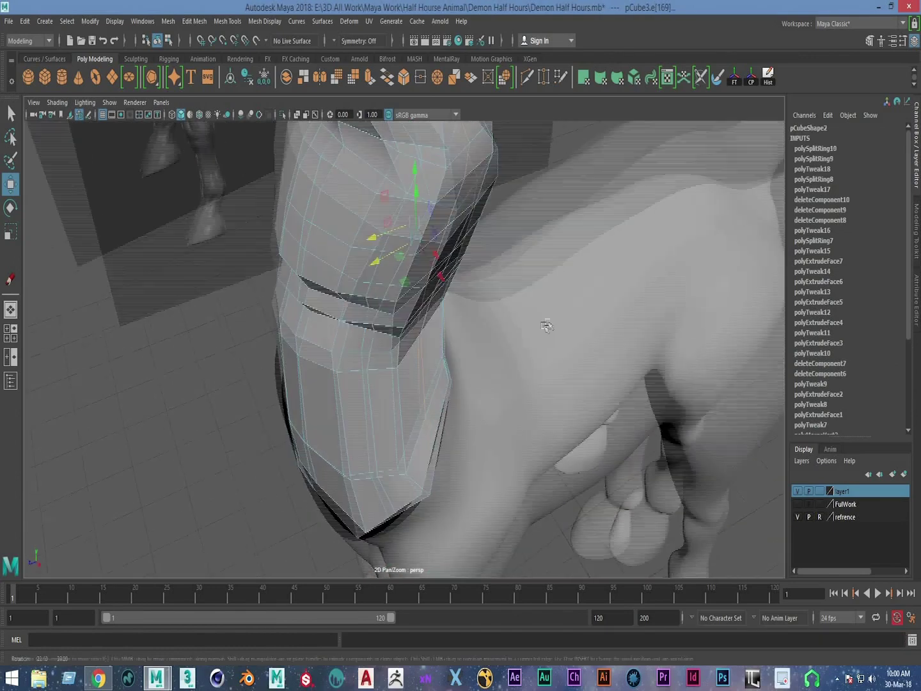
{"action": "mouse_move", "coordinate": [537, 308]}
{"action": "left_mouse_down", "text": "alt"}
{"action": "mouse_move", "coordinate": [498, 321]}
{"action": "mouse_move", "coordinate": [503, 352]}
{"action": "mouse_move", "coordinate": [529, 313]}
{"action": "mouse_move", "coordinate": [428, 199]}
{"action": "mouse_move", "coordinate": [444, 369]}
{"action": "mouse_move", "coordinate": [423, 364]}
{"action": "mouse_move", "coordinate": [516, 153]}
{"action": "left_mouse_up", "text": "alt"}
{"action": "left_click", "coordinate": [431, 256]}
{"action": "mouse_move", "coordinate": [432, 256]}
{"action": "left_mouse_down", "text": "alt"}
{"action": "mouse_move", "coordinate": [513, 317]}
{"action": "mouse_move", "coordinate": [493, 277]}
{"action": "mouse_move", "coordinate": [448, 359]}
{"action": "mouse_move", "coordinate": [469, 403]}
{"action": "mouse_move", "coordinate": [460, 341]}
{"action": "left_mouse_up", "text": "alt"}
Step: Adjust an upper-neck vertex, then reselect the torso and maximize the front view
{"action": "left_click", "coordinate": [486, 281]}
{"action": "left_click", "coordinate": [441, 318]}
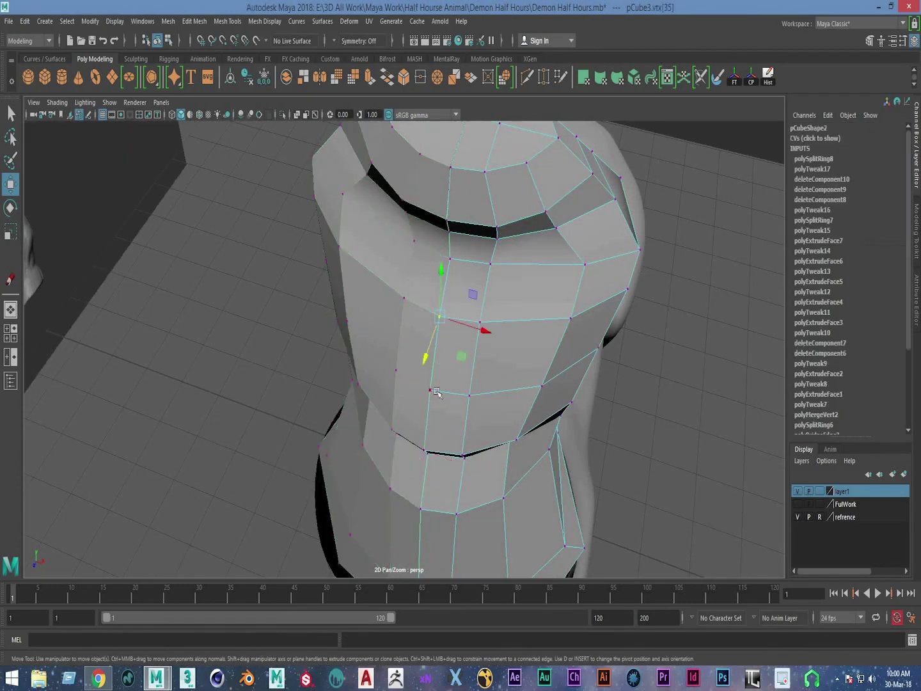
{"action": "left_click_drag", "start_coordinate": [458, 393], "coordinate": [415, 432], "text": "alt"}
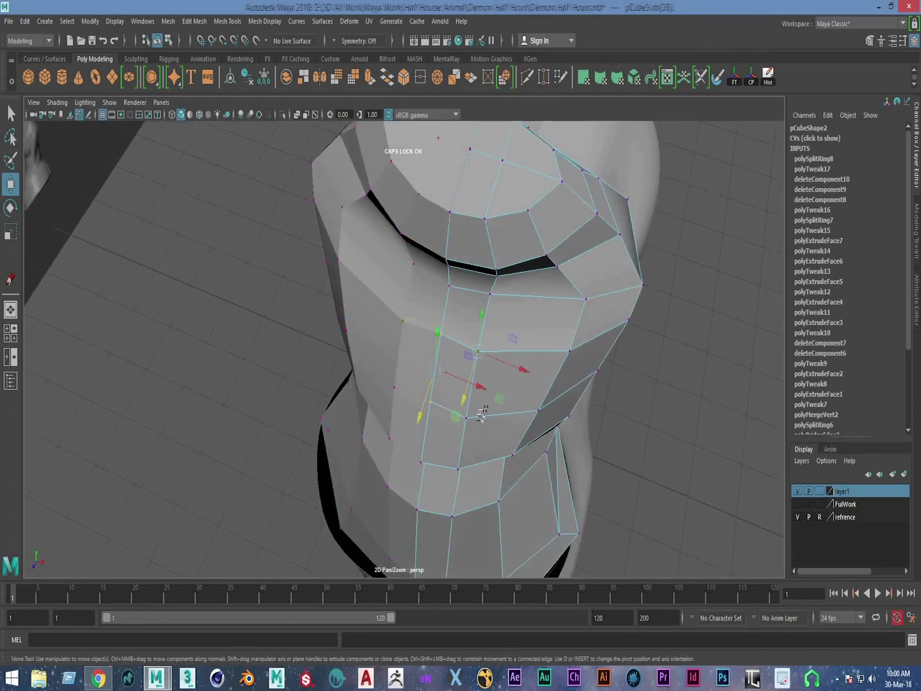
{"action": "mouse_move", "coordinate": [491, 410]}
{"action": "left_mouse_down", "text": "alt"}
{"action": "mouse_move", "coordinate": [443, 434]}
{"action": "mouse_move", "coordinate": [450, 398]}
{"action": "mouse_move", "coordinate": [436, 354]}
{"action": "left_mouse_up", "text": "alt"}
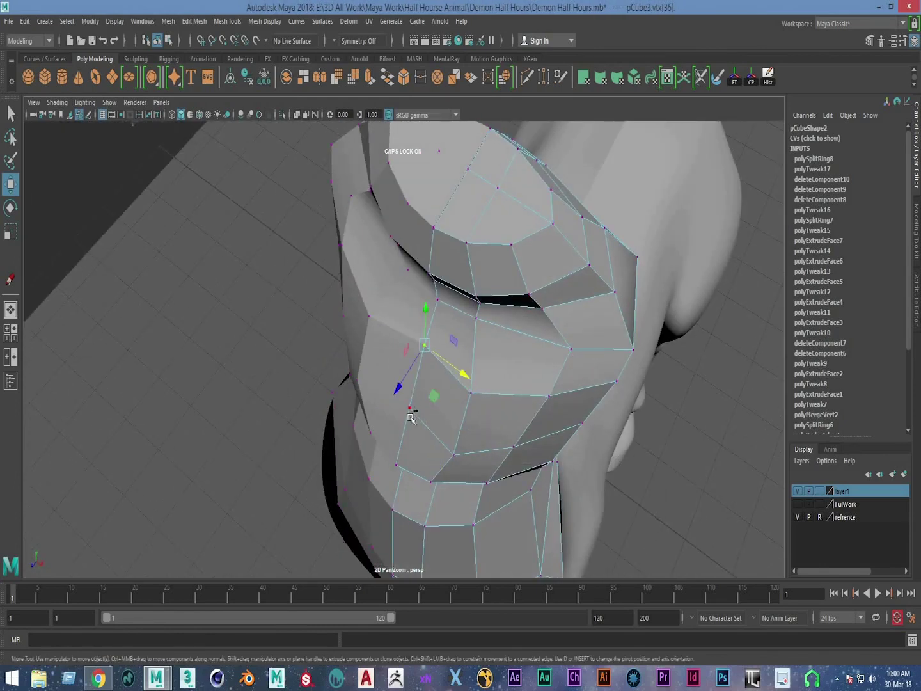
{"action": "mouse_move", "coordinate": [380, 422]}
{"action": "left_mouse_down", "text": "alt"}
{"action": "mouse_move", "coordinate": [428, 304]}
{"action": "mouse_move", "coordinate": [440, 213]}
{"action": "mouse_move", "coordinate": [435, 312]}
{"action": "mouse_move", "coordinate": [463, 293]}
{"action": "mouse_move", "coordinate": [643, 318]}
{"action": "mouse_move", "coordinate": [677, 222]}
{"action": "left_mouse_up", "text": "alt"}
{"action": "left_click", "coordinate": [590, 305]}
{"action": "mouse_move", "coordinate": [589, 305]}
{"action": "left_mouse_down", "text": "alt"}
{"action": "mouse_move", "coordinate": [532, 305]}
{"action": "mouse_move", "coordinate": [438, 349]}
{"action": "mouse_move", "coordinate": [516, 323]}
{"action": "mouse_move", "coordinate": [512, 330]}
{"action": "left_mouse_up", "text": "alt"}
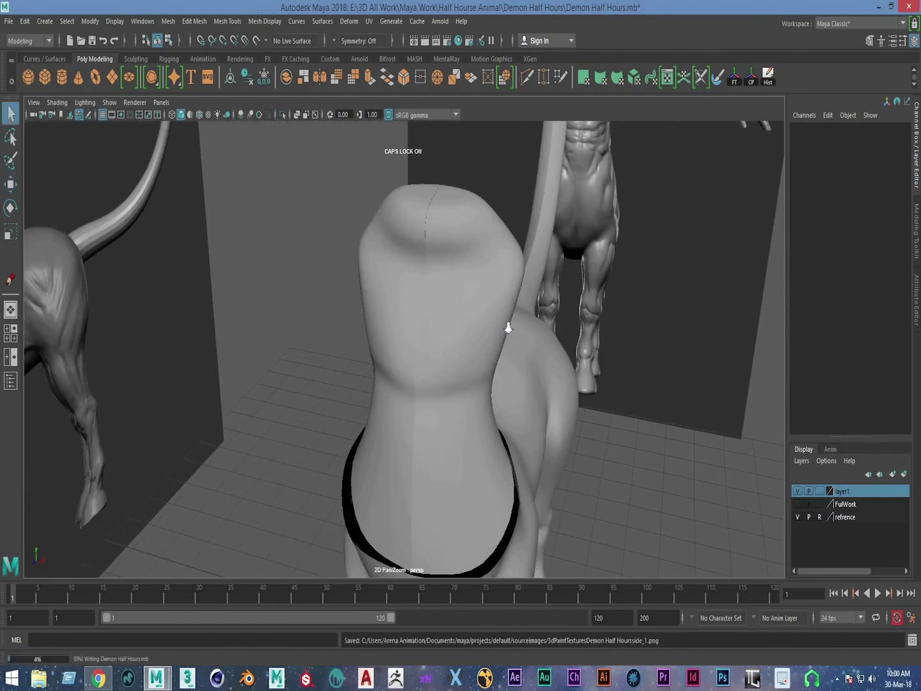
{"action": "right_click_drag", "start_coordinate": [509, 328], "coordinate": [317, 333], "text": "alt"}
{"action": "left_click", "coordinate": [409, 358]}
{"action": "key", "text": "space"}
{"action": "key", "text": "space"}
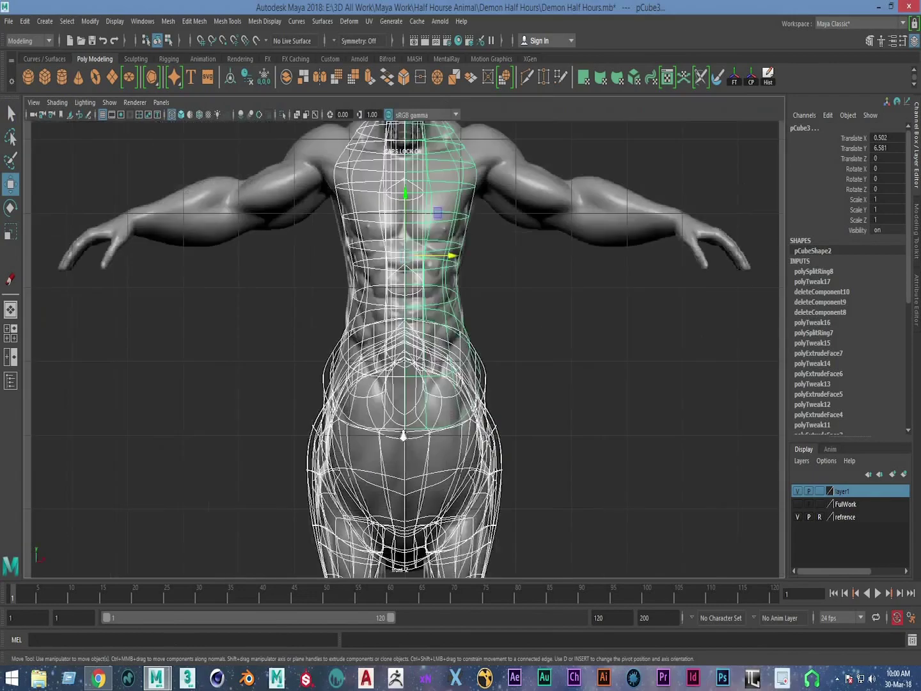
Step: Frame the chest wireframe below the demon's head and reselect the torso mesh
{"action": "middle_click_drag", "start_coordinate": [590, 240], "coordinate": [575, 386], "text": "alt"}
{"action": "scroll", "coordinate": [590, 304], "scroll_direction": "up", "scroll_amount": 4}
{"action": "left_click", "coordinate": [497, 384]}
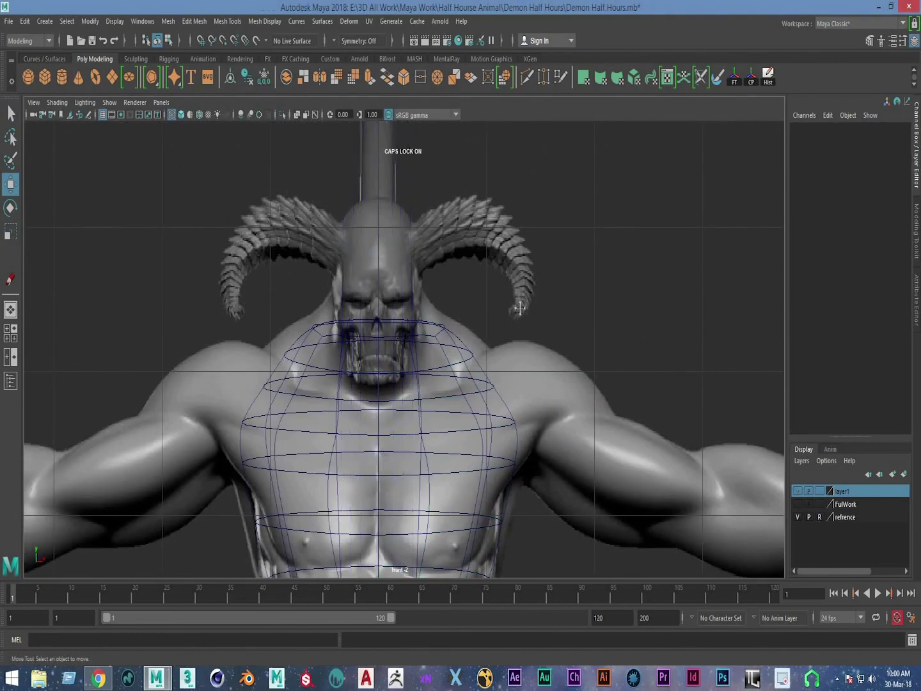
{"action": "right_click_drag", "start_coordinate": [520, 308], "coordinate": [489, 418], "text": "alt"}
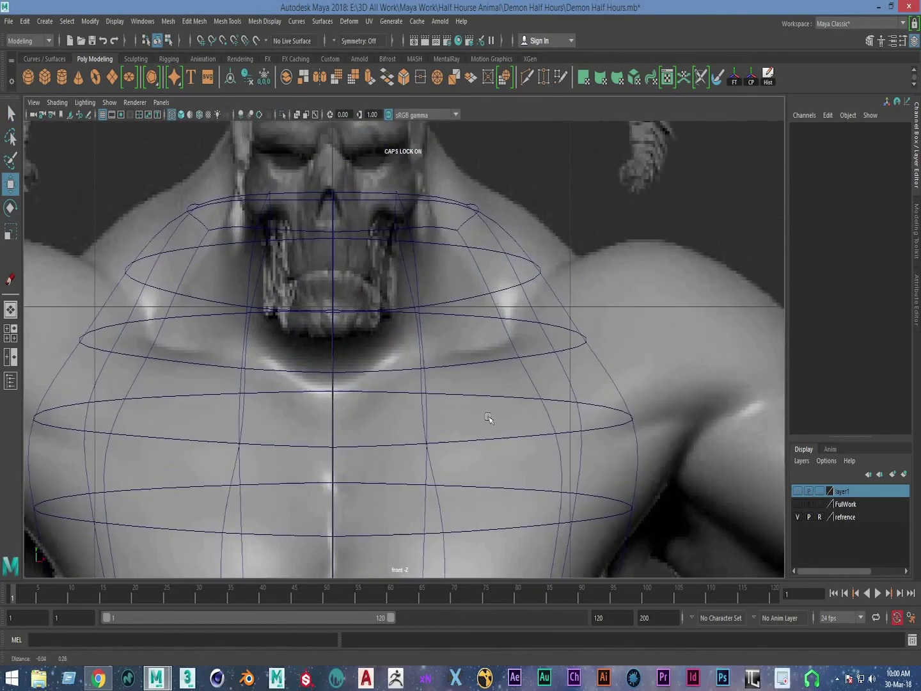
{"action": "middle_click_drag", "start_coordinate": [489, 418], "coordinate": [489, 398], "text": "alt"}
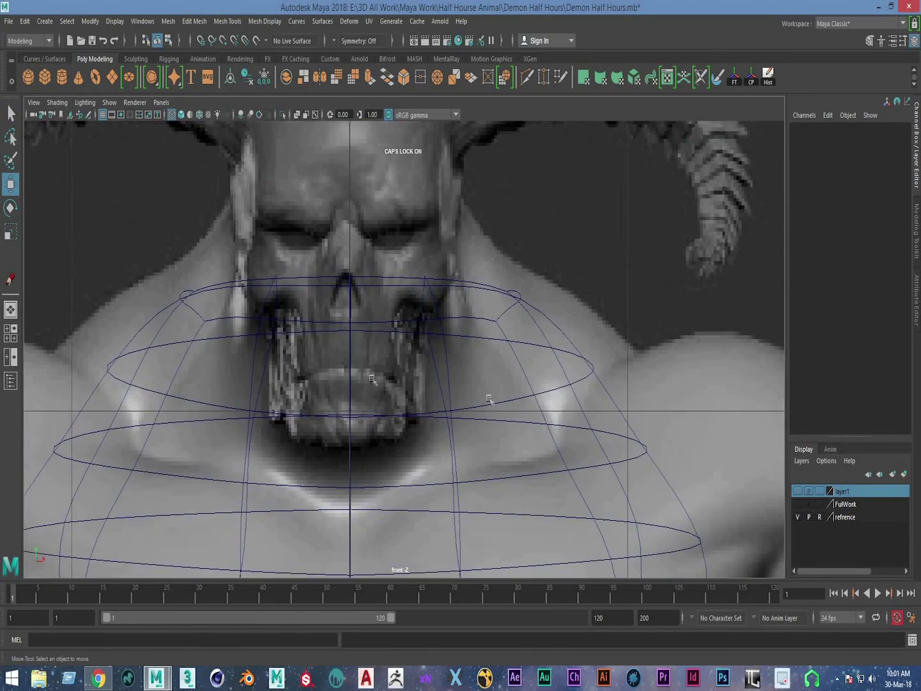
{"action": "left_click", "coordinate": [488, 399]}
{"action": "key", "text": "space"}
{"action": "key", "text": "space"}
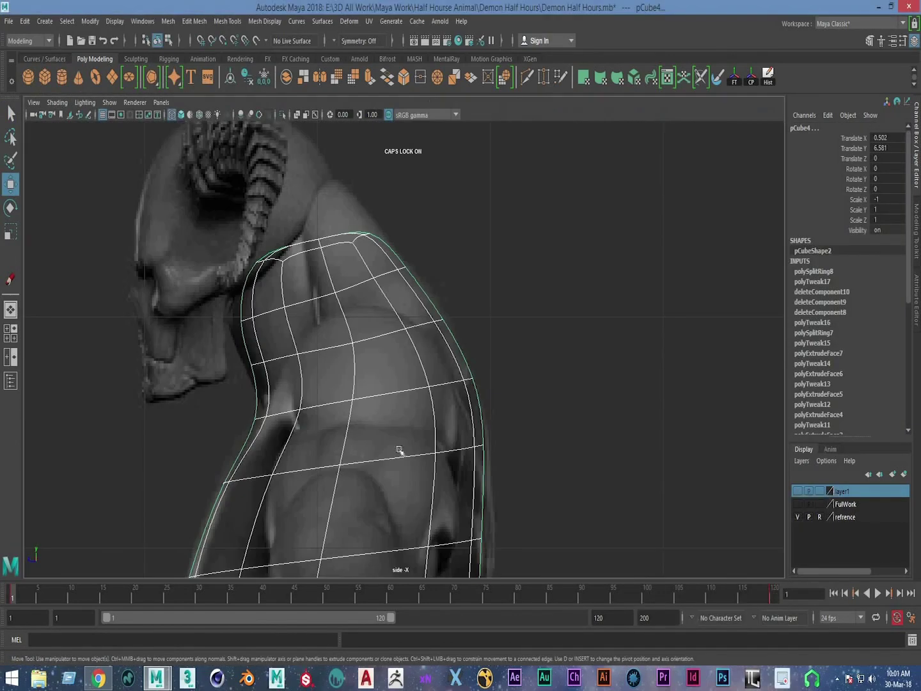
{"action": "key", "text": "space"}
{"action": "key", "text": "space"}
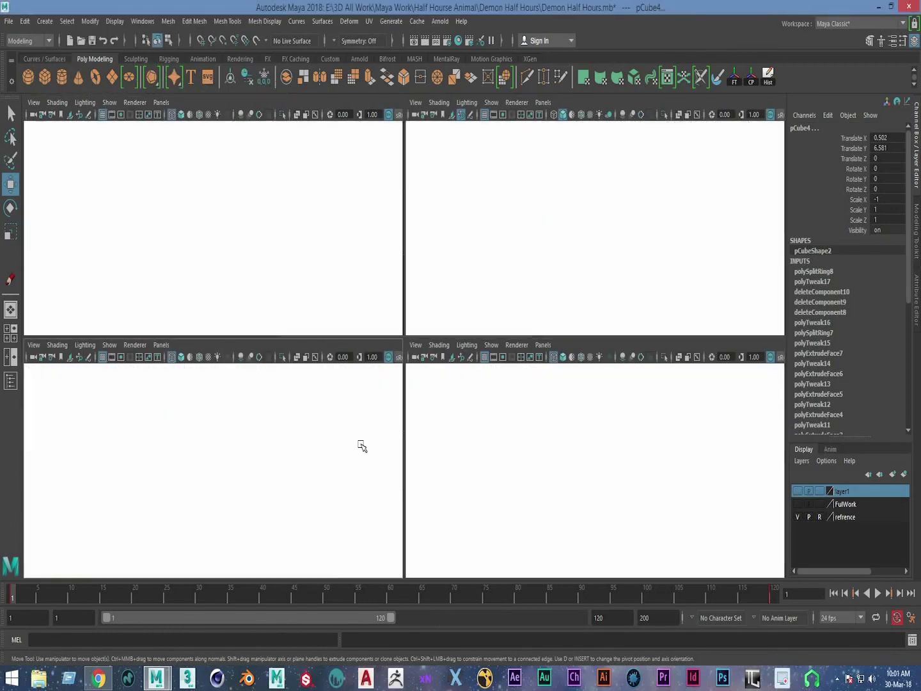
Step: Raise and spread the torso's top ring vertices toward the neck base and shoulders
{"action": "scroll", "coordinate": [359, 444], "scroll_direction": "down", "scroll_amount": 2}
{"action": "right_click_drag", "start_coordinate": [329, 314], "coordinate": [472, 344]}
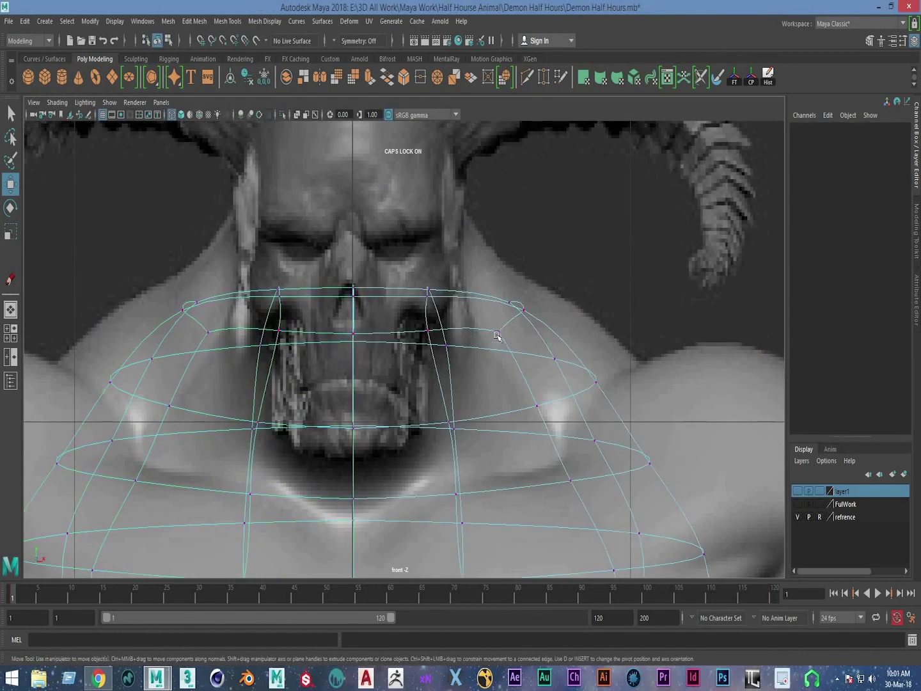
{"action": "left_click_drag", "start_coordinate": [497, 335], "coordinate": [519, 302]}
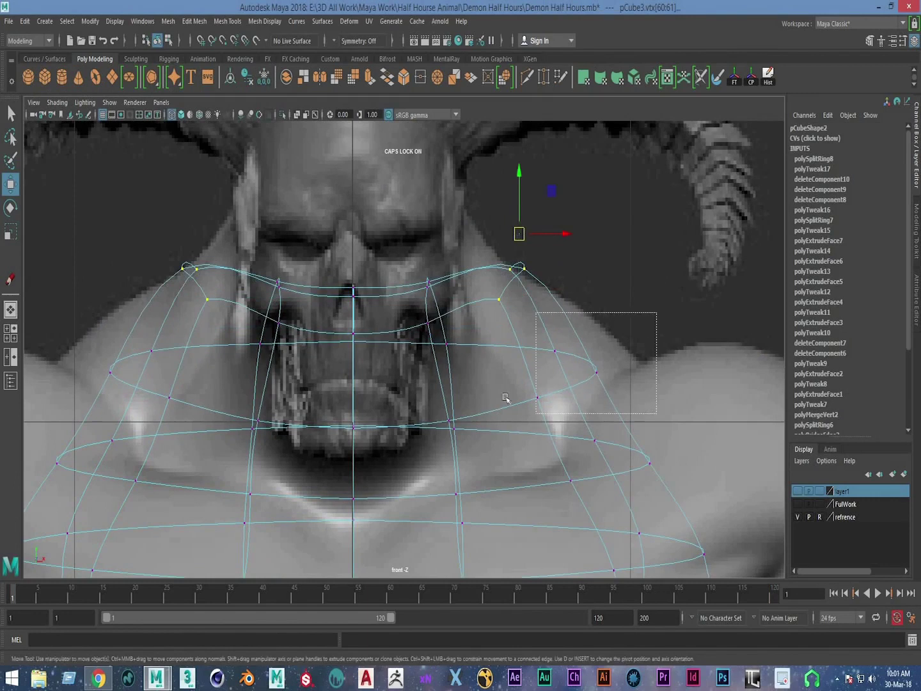
{"action": "left_click_drag", "start_coordinate": [582, 386], "coordinate": [594, 368]}
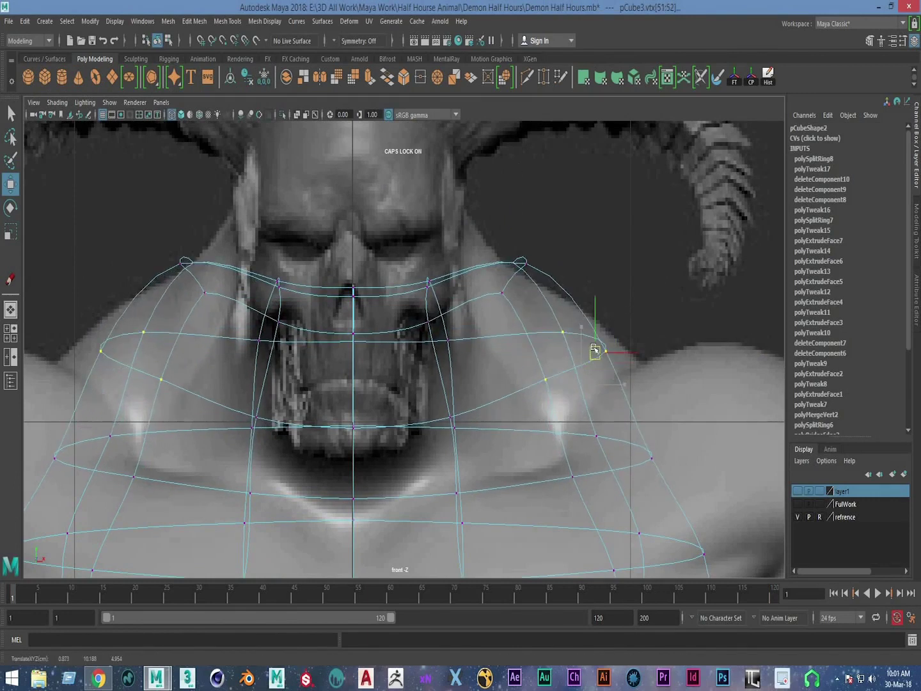
{"action": "left_click_drag", "start_coordinate": [625, 411], "coordinate": [626, 394]}
{"action": "mouse_move", "coordinate": [625, 416]}
{"action": "middle_mouse_down", "text": "alt"}
{"action": "mouse_move", "coordinate": [612, 322]}
{"action": "mouse_move", "coordinate": [634, 325]}
{"action": "middle_mouse_up", "text": "alt"}
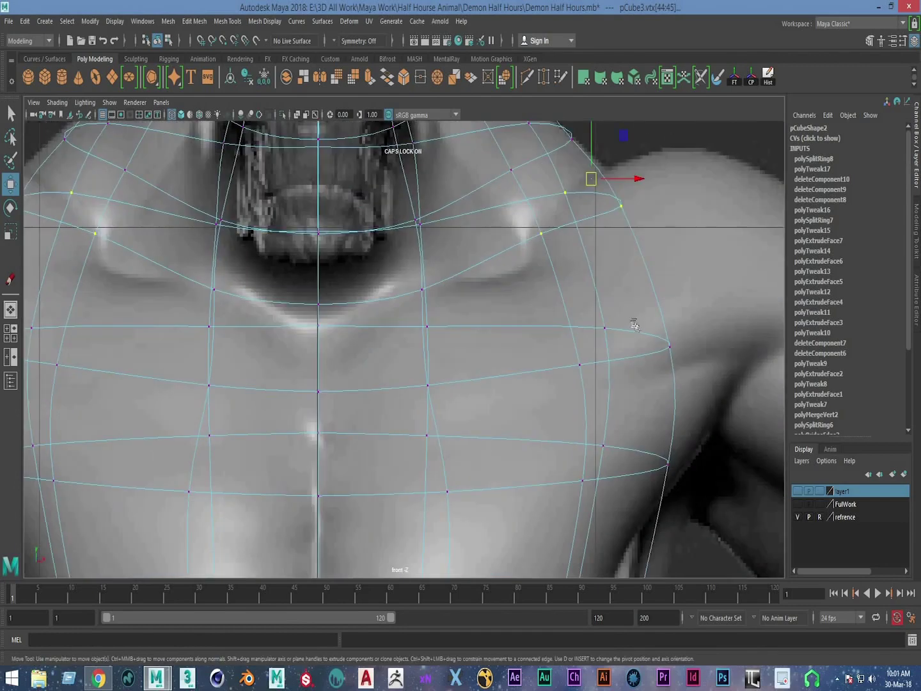
{"action": "mouse_move", "coordinate": [593, 356]}
{"action": "middle_mouse_down", "text": "alt"}
{"action": "mouse_move", "coordinate": [556, 384]}
{"action": "mouse_move", "coordinate": [580, 292]}
{"action": "middle_mouse_up", "text": "alt"}
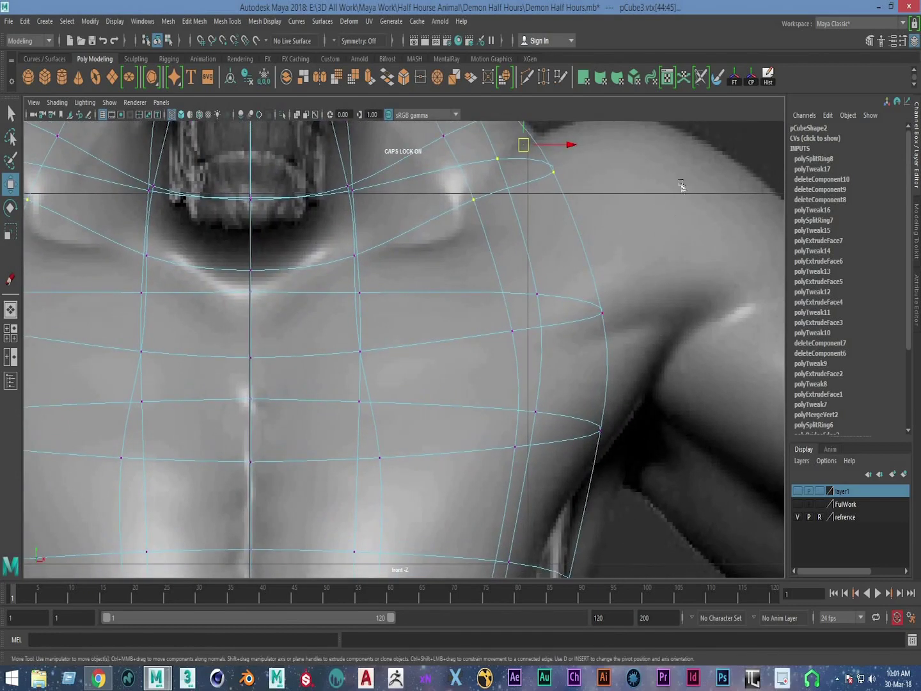
Step: Orbit the perspective view and select shoulder face pCube3.f[36]
{"action": "key", "text": "space"}
{"action": "key", "text": "space"}
{"action": "mouse_move", "coordinate": [470, 304]}
{"action": "left_mouse_down", "text": "alt"}
{"action": "mouse_move", "coordinate": [483, 301]}
{"action": "mouse_move", "coordinate": [497, 391]}
{"action": "mouse_move", "coordinate": [626, 407]}
{"action": "mouse_move", "coordinate": [500, 405]}
{"action": "mouse_move", "coordinate": [505, 333]}
{"action": "left_mouse_up", "text": "alt"}
{"action": "right_click_drag", "start_coordinate": [506, 357], "coordinate": [472, 351]}
{"action": "mouse_move", "coordinate": [472, 351]}
{"action": "left_mouse_down", "text": "alt"}
{"action": "mouse_move", "coordinate": [518, 339]}
{"action": "mouse_move", "coordinate": [483, 335]}
{"action": "mouse_move", "coordinate": [474, 376]}
{"action": "mouse_move", "coordinate": [401, 366]}
{"action": "mouse_move", "coordinate": [384, 374]}
{"action": "mouse_move", "coordinate": [472, 374]}
{"action": "mouse_move", "coordinate": [470, 303]}
{"action": "mouse_move", "coordinate": [434, 325]}
{"action": "left_mouse_up", "text": "alt"}
{"action": "left_click", "coordinate": [474, 376]}
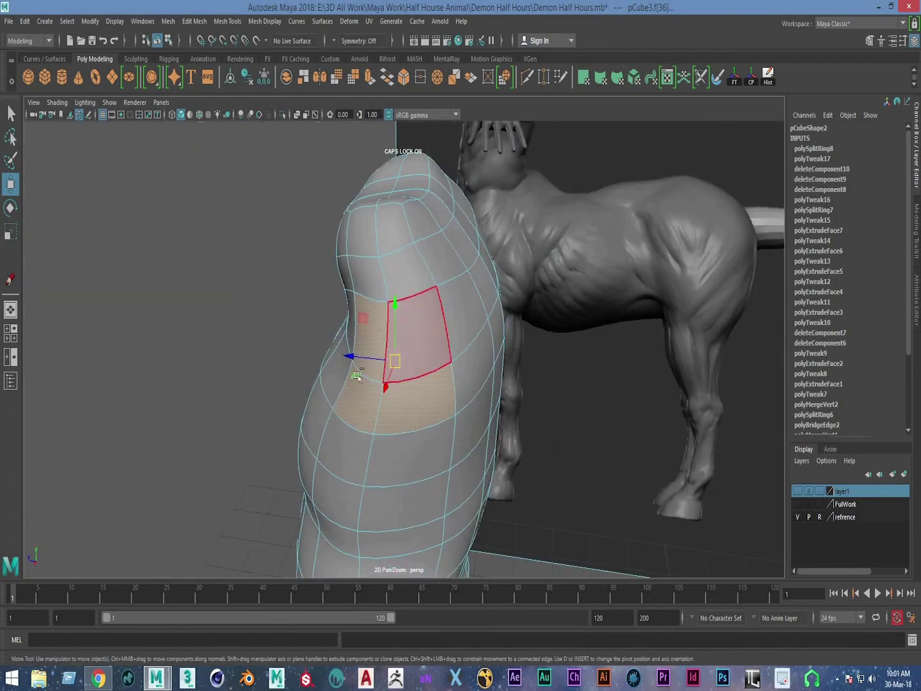
{"action": "key", "text": "space"}
{"action": "key", "text": "space"}
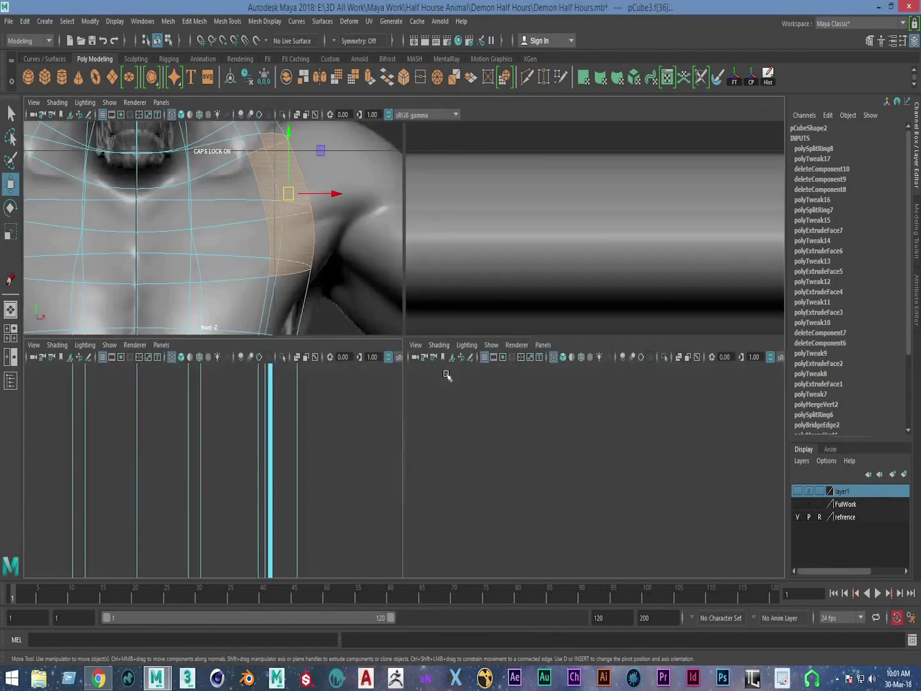
{"action": "scroll", "coordinate": [489, 318], "scroll_direction": "up", "scroll_amount": 5}
{"action": "scroll", "coordinate": [505, 256], "scroll_direction": "up", "scroll_amount": 2}
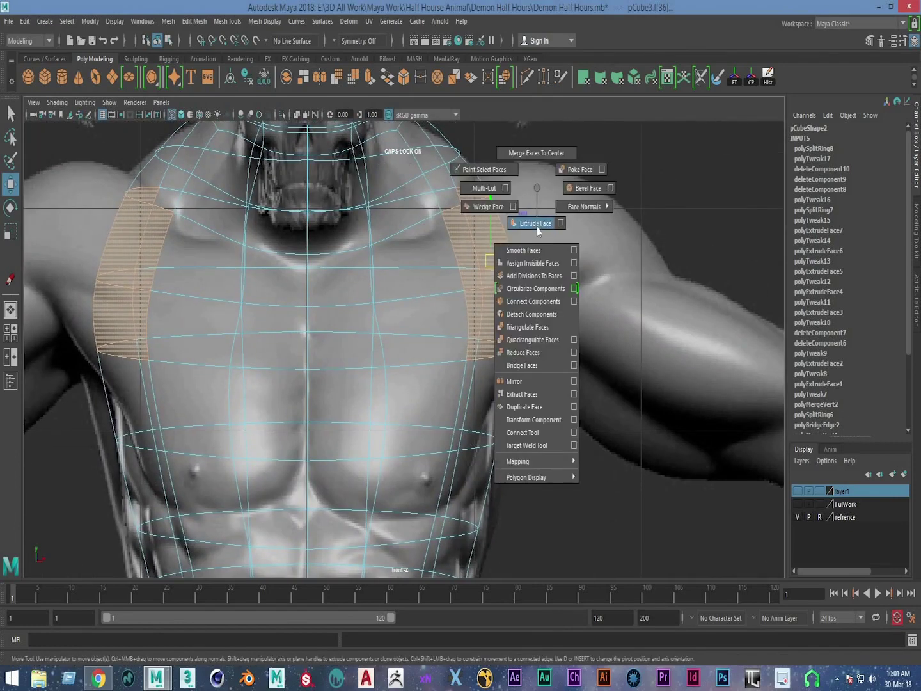
{"action": "right_click_drag", "start_coordinate": [537, 210], "coordinate": [537, 226], "text": "shift"}
{"action": "mouse_move", "coordinate": [534, 262]}
{"action": "left_mouse_down"}
{"action": "mouse_move", "coordinate": [587, 265]}
{"action": "mouse_move", "coordinate": [562, 273]}
{"action": "left_mouse_up"}
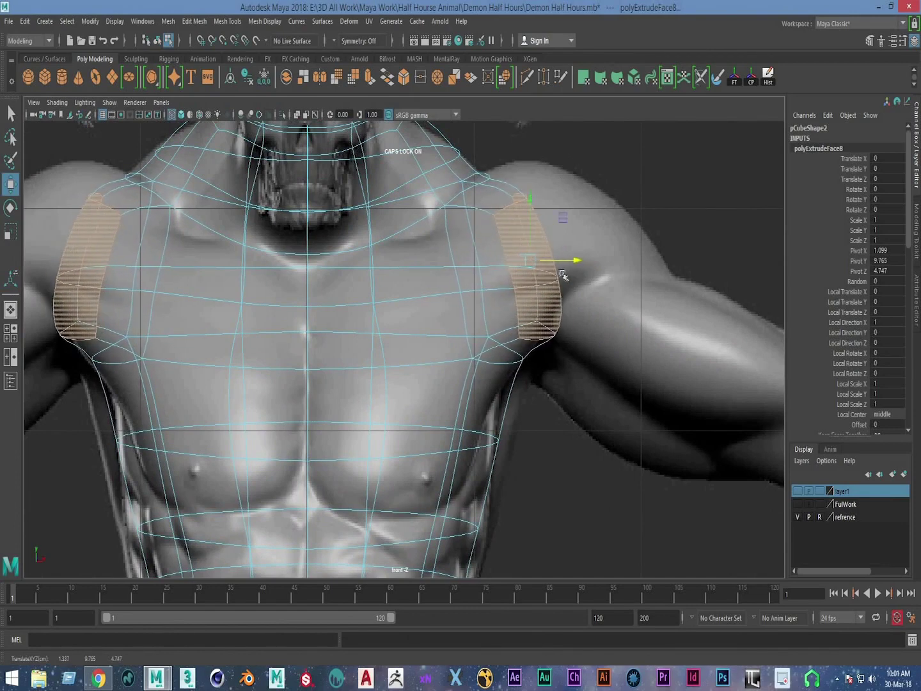
{"action": "scroll", "coordinate": [507, 282], "scroll_direction": "down", "scroll_amount": 3}
{"action": "scroll", "coordinate": [507, 282], "scroll_direction": "down", "scroll_amount": 2}
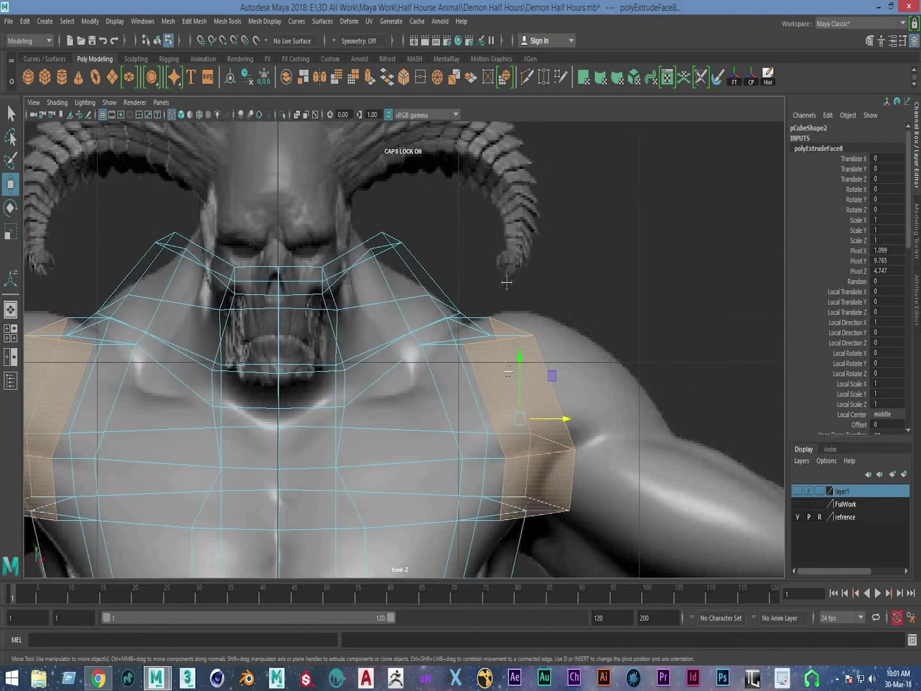
{"action": "middle_click_drag", "start_coordinate": [507, 282], "coordinate": [509, 155], "text": "alt"}
{"action": "key", "text": "space"}
{"action": "key", "text": "space"}
{"action": "mouse_move", "coordinate": [542, 295]}
{"action": "left_mouse_down", "text": "alt"}
{"action": "mouse_move", "coordinate": [596, 294]}
{"action": "mouse_move", "coordinate": [553, 268]}
{"action": "left_mouse_up", "text": "alt"}
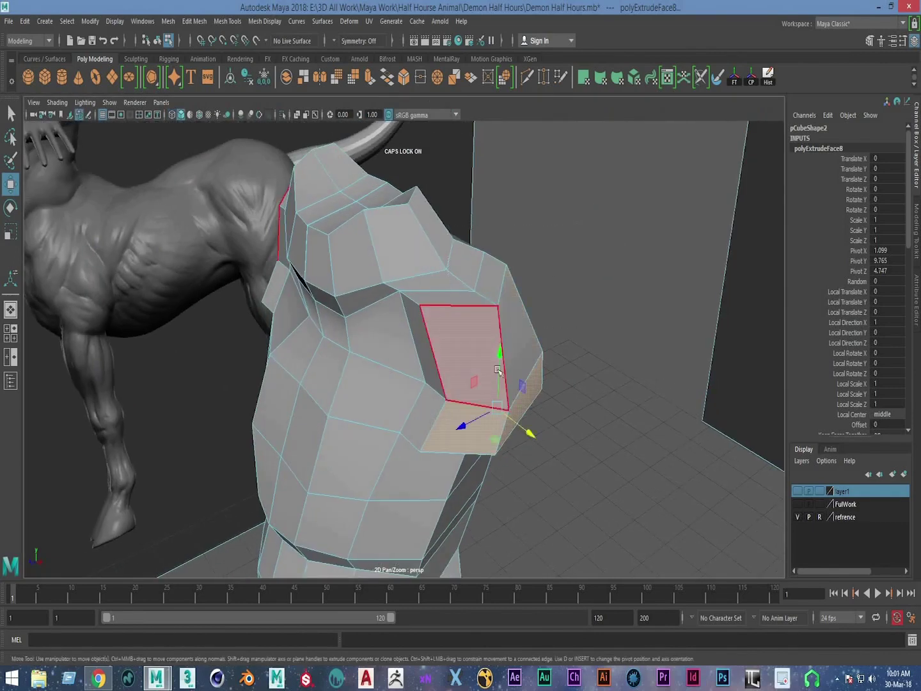
{"action": "left_click_drag", "start_coordinate": [498, 369], "coordinate": [495, 331], "text": "alt"}
{"action": "scroll", "coordinate": [518, 263], "scroll_direction": "up", "scroll_amount": 3}
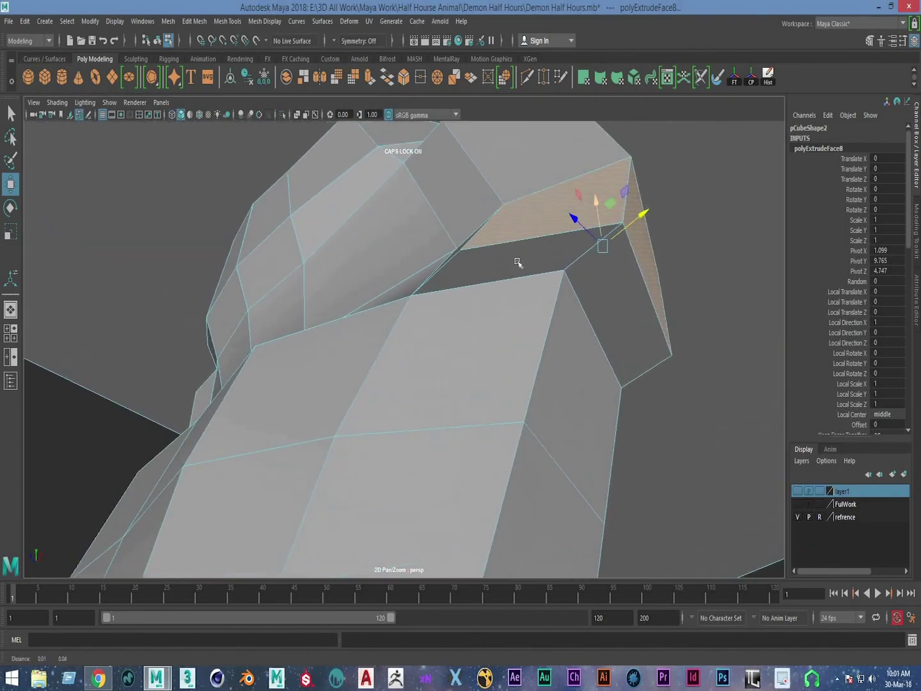
{"action": "left_click", "coordinate": [563, 281], "text": "shift"}
{"action": "left_click_drag", "start_coordinate": [640, 281], "coordinate": [465, 325], "text": "alt"}
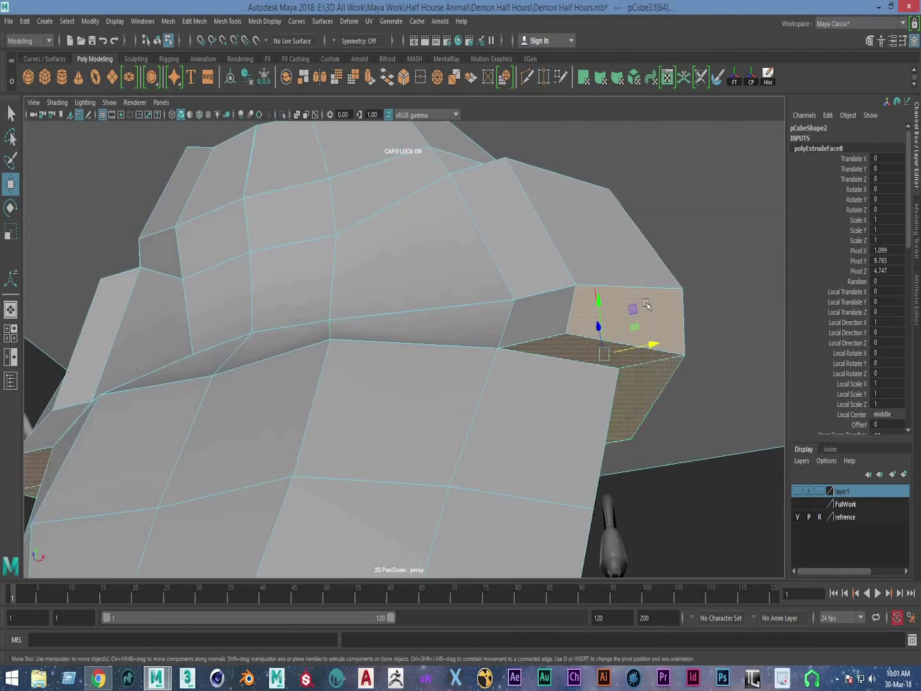
{"action": "scroll", "coordinate": [466, 325], "scroll_direction": "down", "scroll_amount": 5}
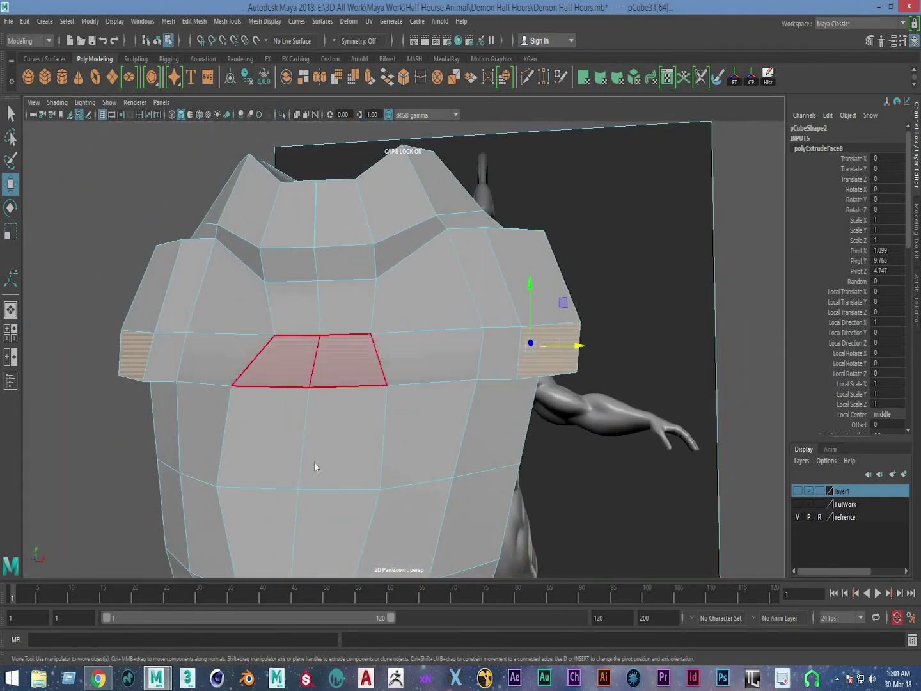
{"action": "key", "text": "space"}
{"action": "key", "text": "space"}
{"action": "scroll", "coordinate": [429, 410], "scroll_direction": "up", "scroll_amount": 3}
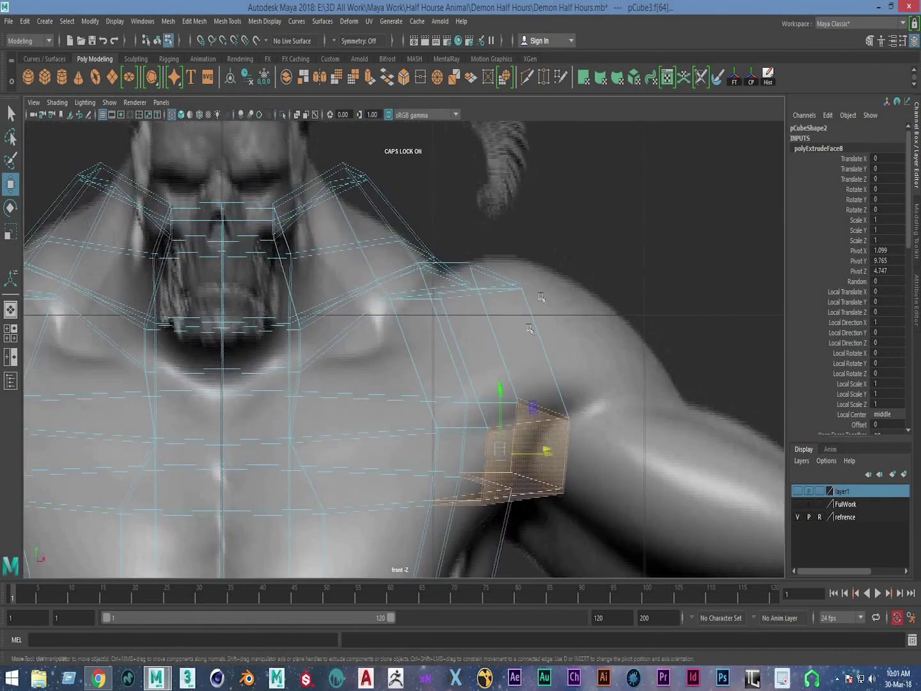
{"action": "middle_click_drag", "start_coordinate": [429, 409], "coordinate": [433, 366], "text": "alt"}
{"action": "scroll", "coordinate": [434, 366], "scroll_direction": "up", "scroll_amount": 3}
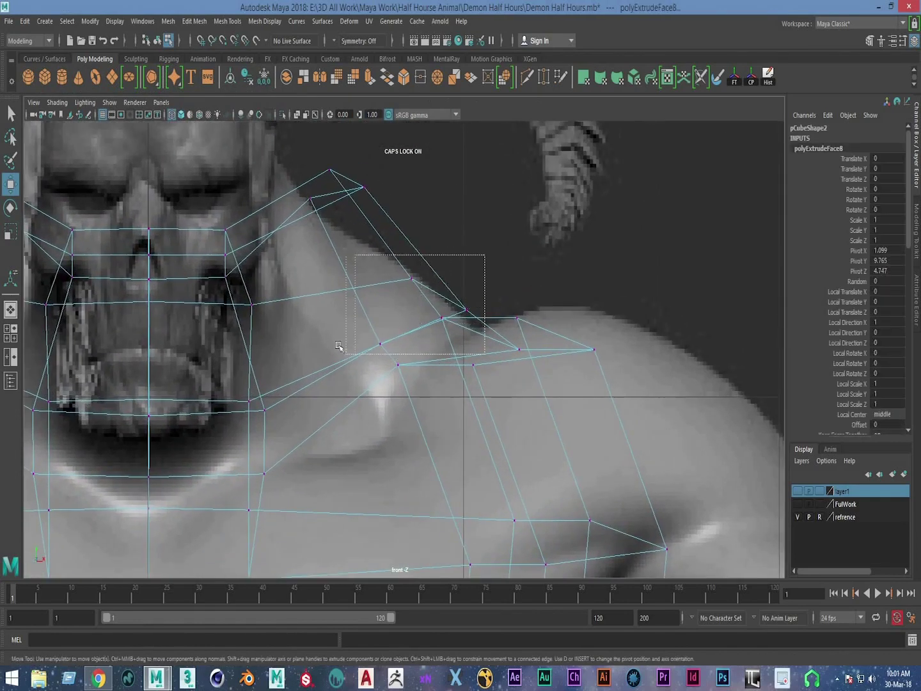
Step: Move the neck-shoulder corner vertices toward the neck and pull the shoulder-top vertex onto the shoulder line
{"action": "left_click_drag", "start_coordinate": [339, 346], "coordinate": [342, 347]}
{"action": "left_click_drag", "start_coordinate": [468, 310], "coordinate": [431, 310]}
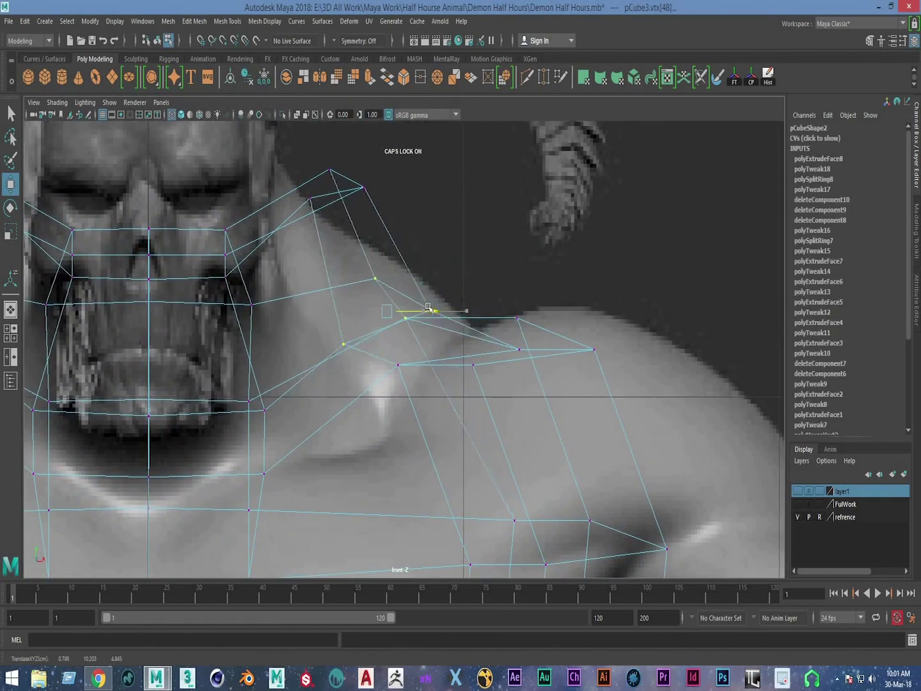
{"action": "middle_click_drag", "start_coordinate": [440, 204], "coordinate": [471, 241], "text": "alt"}
{"action": "scroll", "coordinate": [556, 314], "scroll_direction": "up", "scroll_amount": 1}
{"action": "left_click", "coordinate": [576, 336]}
{"action": "middle_click_drag", "start_coordinate": [532, 328], "coordinate": [490, 320]}
Step: Reposition the outer shoulder vertices, raising the top and middle ones to the reference shoulder outline
{"action": "left_click_drag", "start_coordinate": [652, 294], "coordinate": [677, 365]}
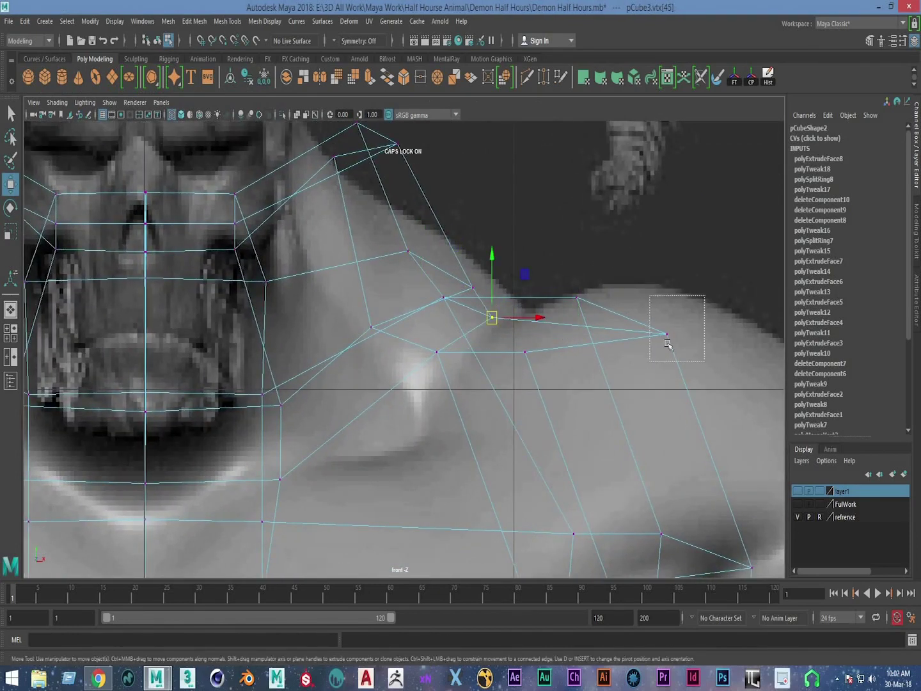
{"action": "left_click_drag", "start_coordinate": [610, 250], "coordinate": [516, 377]}
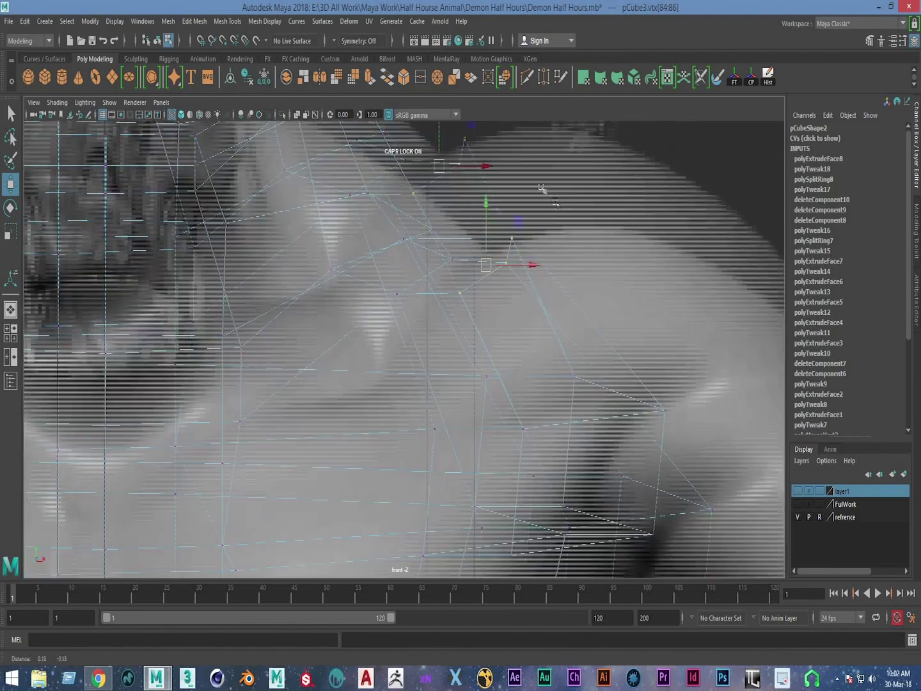
{"action": "middle_click_drag", "start_coordinate": [533, 323], "coordinate": [409, 96], "text": "alt"}
{"action": "middle_click_drag", "start_coordinate": [621, 382], "coordinate": [607, 447], "text": "alt"}
{"action": "left_click_drag", "start_coordinate": [622, 211], "coordinate": [625, 191]}
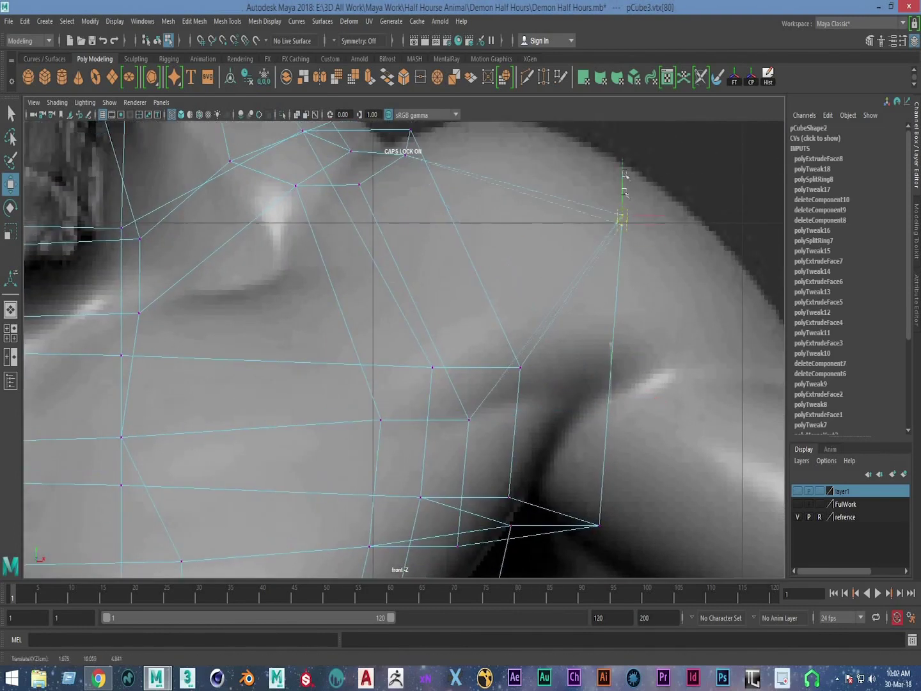
{"action": "left_click_drag", "start_coordinate": [410, 430], "coordinate": [563, 358]}
{"action": "left_click_drag", "start_coordinate": [481, 387], "coordinate": [483, 275]}
Step: Nudge the top-right shoulder vertex and raise its neighbours along the shoulder curve
{"action": "left_click", "coordinate": [523, 259]}
{"action": "middle_click_drag", "start_coordinate": [663, 128], "coordinate": [675, 173], "text": "alt"}
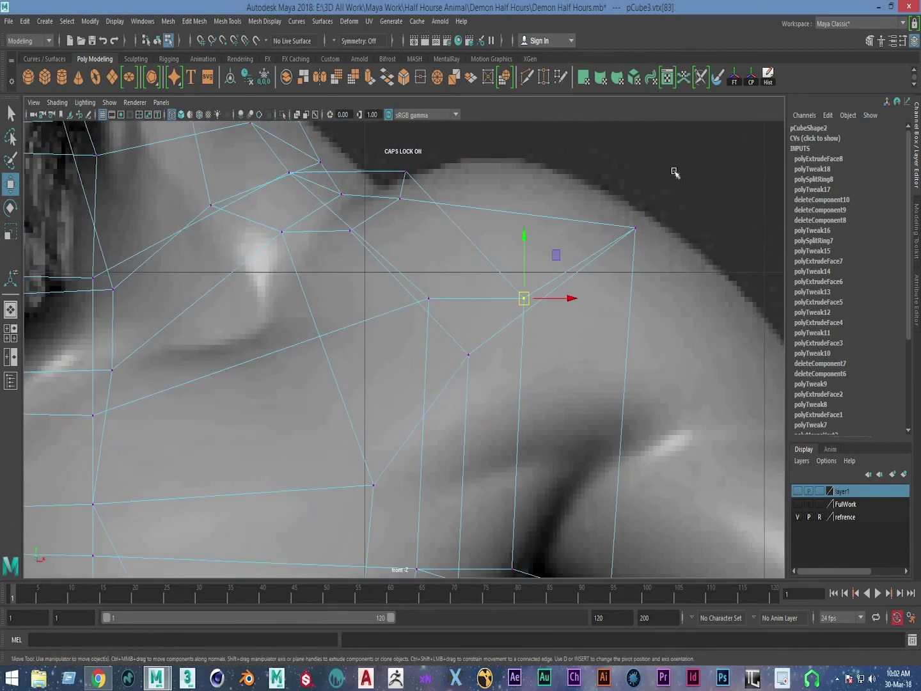
{"action": "left_click_drag", "start_coordinate": [639, 224], "coordinate": [616, 228]}
{"action": "middle_click_drag", "start_coordinate": [547, 354], "coordinate": [544, 384], "text": "alt"}
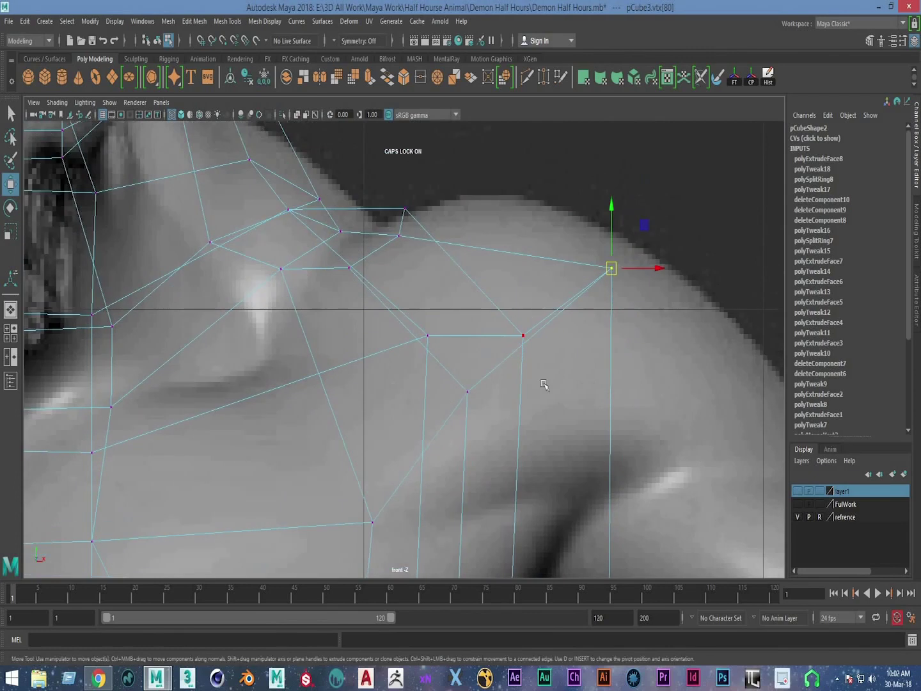
{"action": "mouse_move", "coordinate": [523, 334]}
{"action": "left_mouse_down"}
{"action": "mouse_move", "coordinate": [519, 288]}
{"action": "mouse_move", "coordinate": [623, 257]}
{"action": "left_mouse_up"}
{"action": "left_click_drag", "start_coordinate": [518, 258], "coordinate": [516, 194]}
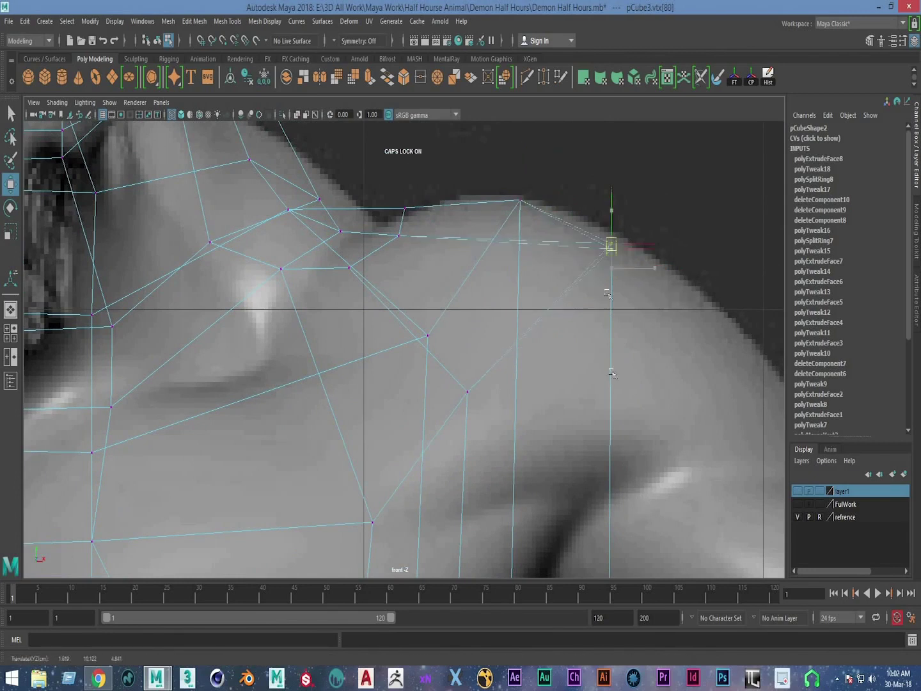
Step: Move the lower vertex near the armpit up and outward to match the reference
{"action": "middle_click_drag", "start_coordinate": [608, 242], "coordinate": [612, 206], "text": "alt"}
{"action": "mouse_move", "coordinate": [615, 455]}
{"action": "left_mouse_down"}
{"action": "mouse_move", "coordinate": [605, 498]}
{"action": "mouse_move", "coordinate": [676, 263]}
{"action": "left_mouse_up"}
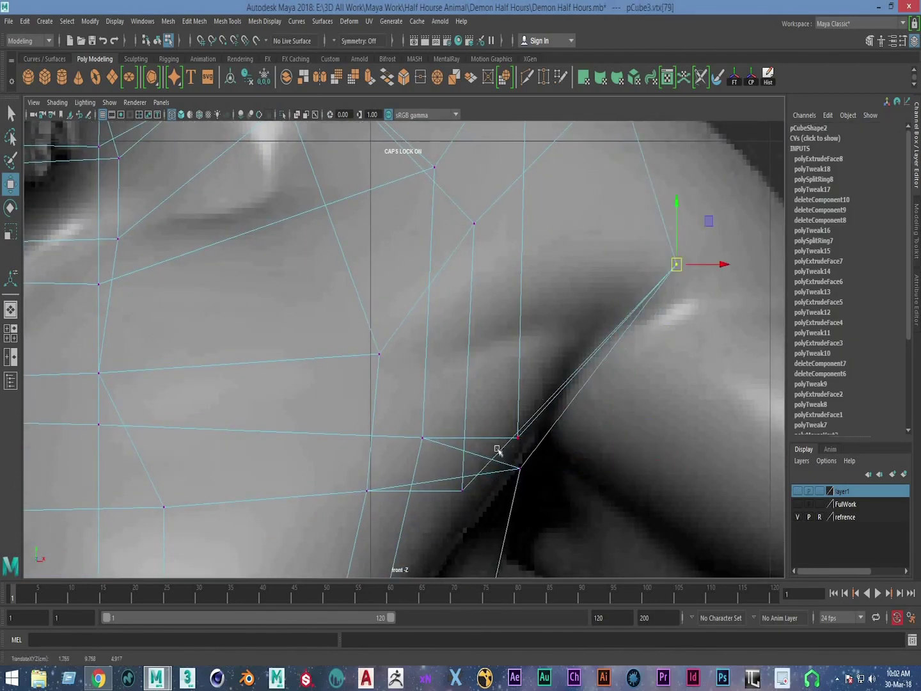
{"action": "middle_click_drag", "start_coordinate": [497, 450], "coordinate": [426, 398], "text": "alt"}
{"action": "mouse_move", "coordinate": [463, 408]}
{"action": "left_mouse_down"}
{"action": "mouse_move", "coordinate": [501, 386]}
{"action": "mouse_move", "coordinate": [530, 266]}
{"action": "left_mouse_up"}
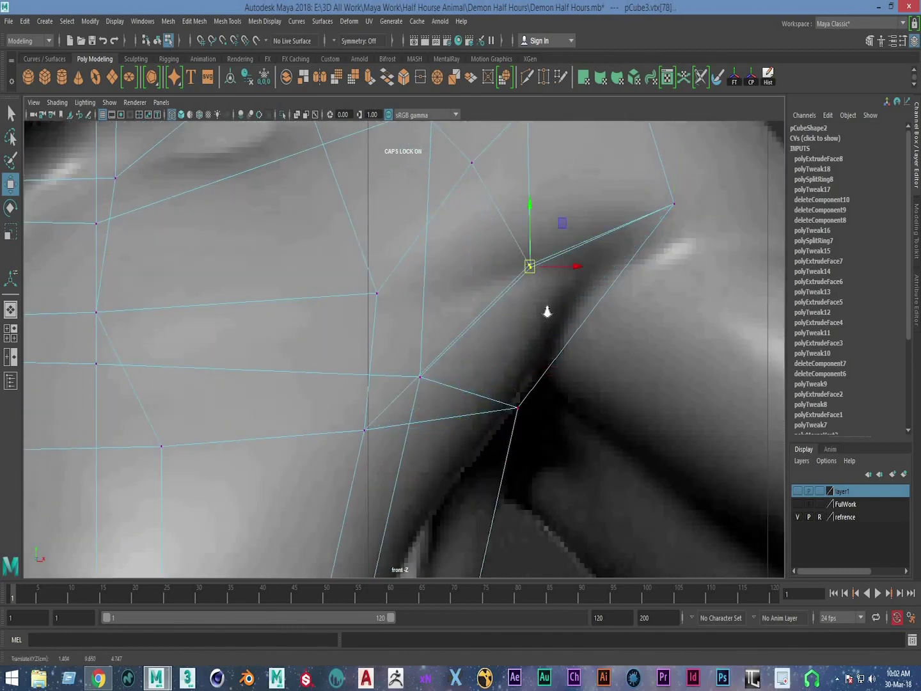
Step: Orbit the perspective view around the torso and select the shoulder face in Face mode
{"action": "key", "text": "a"}
{"action": "key", "text": "space"}
{"action": "key", "text": "space"}
{"action": "mouse_move", "coordinate": [562, 307]}
{"action": "left_mouse_down", "text": "alt"}
{"action": "mouse_move", "coordinate": [435, 313]}
{"action": "mouse_move", "coordinate": [493, 332]}
{"action": "mouse_move", "coordinate": [472, 359]}
{"action": "mouse_move", "coordinate": [443, 366]}
{"action": "mouse_move", "coordinate": [490, 370]}
{"action": "mouse_move", "coordinate": [593, 435]}
{"action": "left_mouse_up", "text": "alt"}
{"action": "left_click_drag", "start_coordinate": [537, 404], "coordinate": [411, 296], "text": "alt"}
{"action": "right_click_drag", "start_coordinate": [411, 296], "coordinate": [411, 348]}
{"action": "left_click", "coordinate": [404, 333]}
Step: Extrude the shoulder faces outward in the front view and flatten them by scaling
{"action": "left_click_drag", "start_coordinate": [404, 333], "coordinate": [367, 458], "text": "alt"}
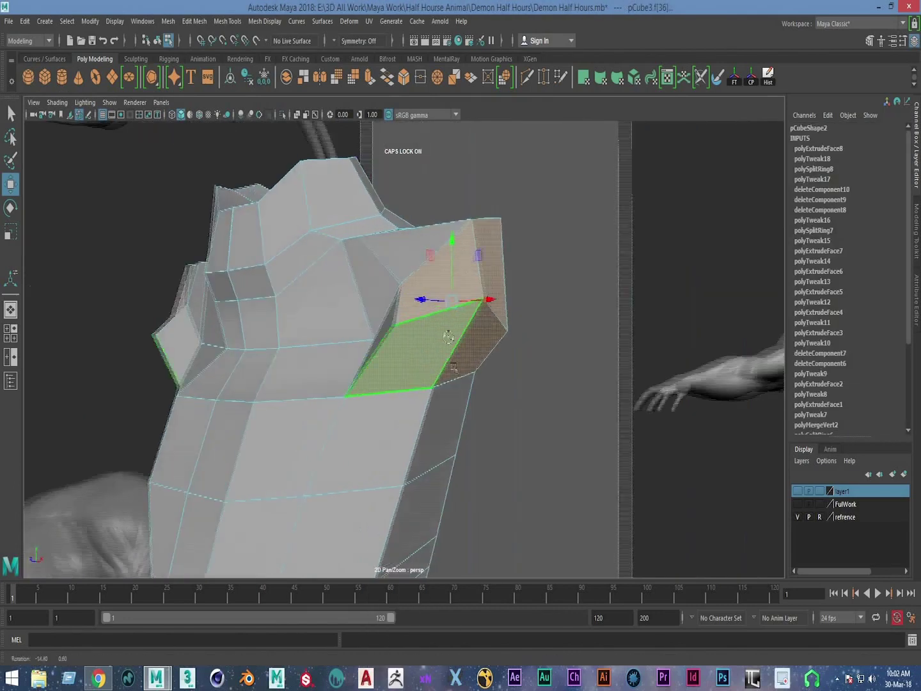
{"action": "key", "text": "space"}
{"action": "key", "text": "space"}
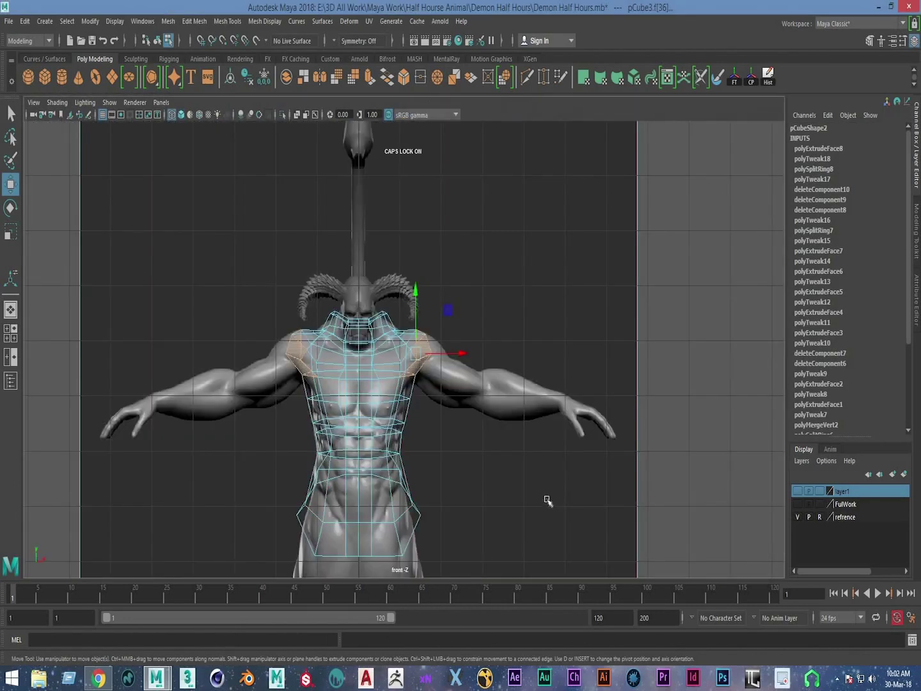
{"action": "scroll", "coordinate": [472, 429], "scroll_direction": "up", "scroll_amount": 5}
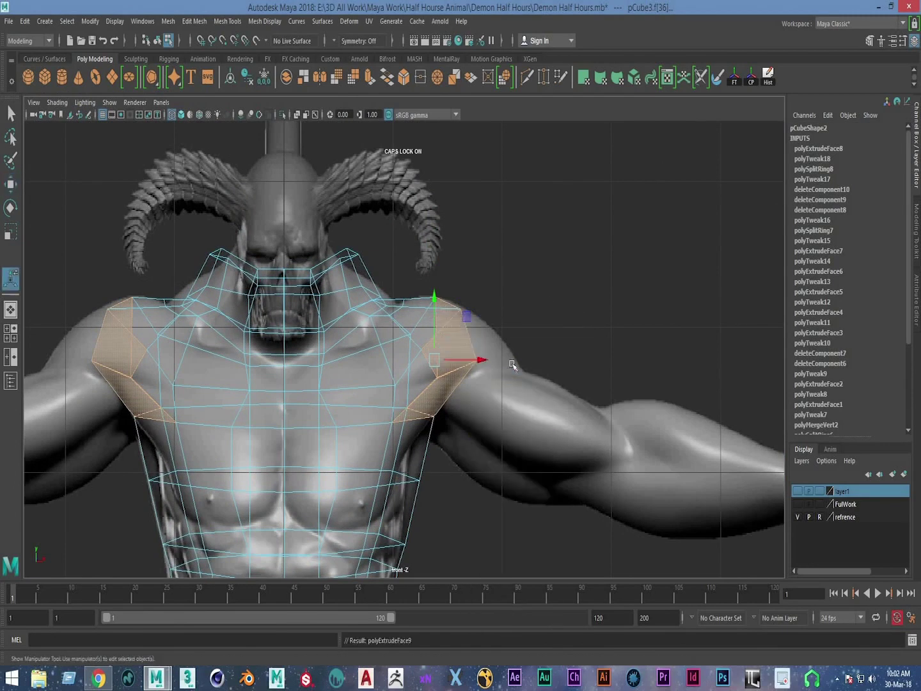
{"action": "key", "text": "ctrl+e"}
{"action": "left_click_drag", "start_coordinate": [479, 362], "coordinate": [565, 376]}
{"action": "scroll", "coordinate": [566, 376], "scroll_direction": "up", "scroll_amount": 2}
{"action": "middle_click_drag", "start_coordinate": [565, 376], "coordinate": [594, 409], "text": "alt"}
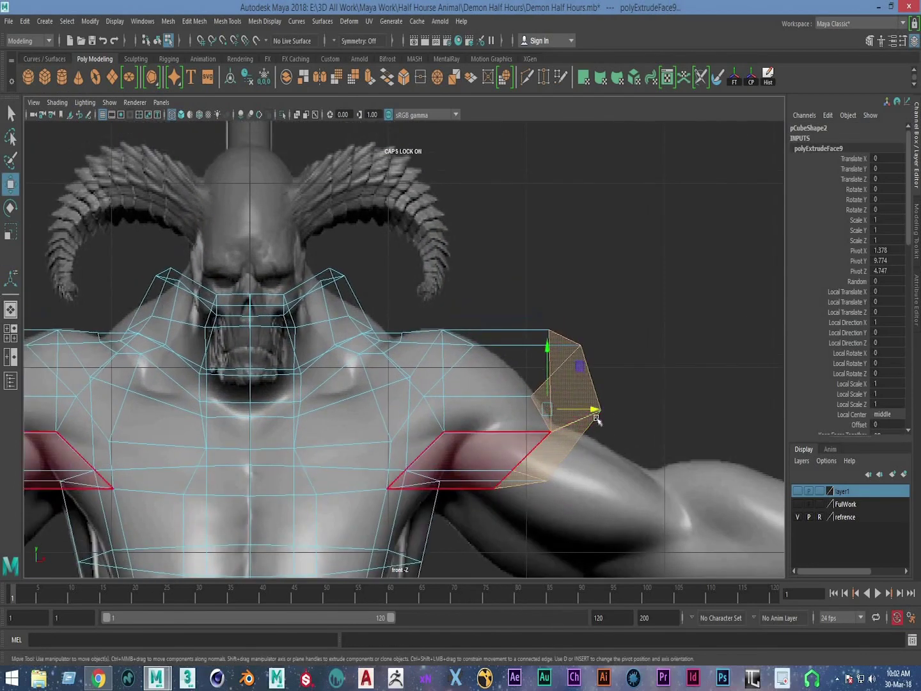
{"action": "key", "text": "r"}
{"action": "left_click_drag", "start_coordinate": [562, 415], "coordinate": [549, 411]}
Step: Lower the extruded shoulder faces and tilt them to follow the arm direction
{"action": "key", "text": "w"}
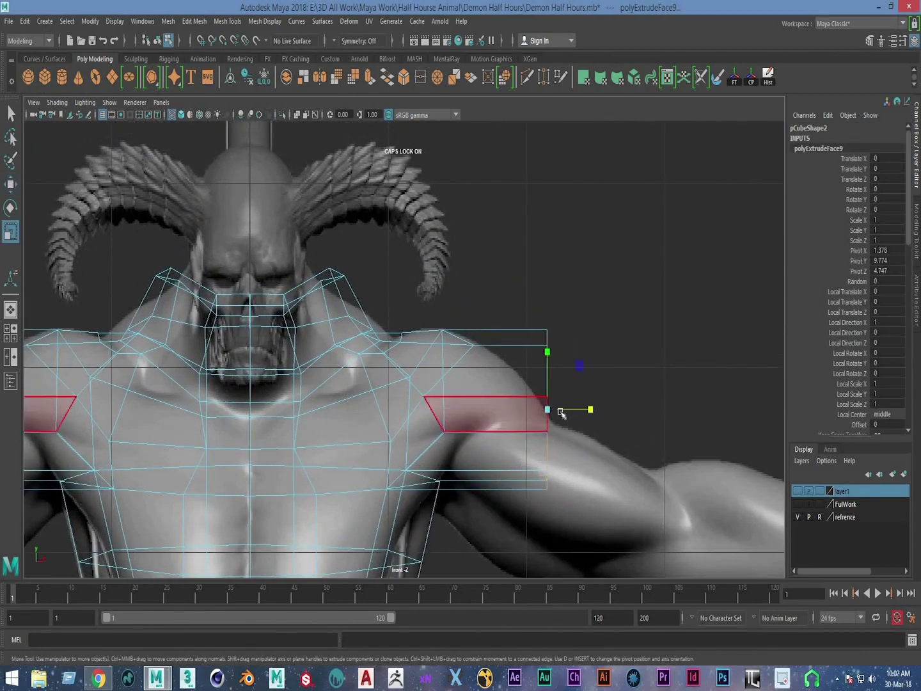
{"action": "scroll", "coordinate": [556, 411], "scroll_direction": "up", "scroll_amount": 2}
{"action": "middle_click_drag", "start_coordinate": [555, 412], "coordinate": [547, 291], "text": "alt"}
{"action": "scroll", "coordinate": [557, 319], "scroll_direction": "up", "scroll_amount": 1}
{"action": "left_click_drag", "start_coordinate": [559, 320], "coordinate": [557, 406]}
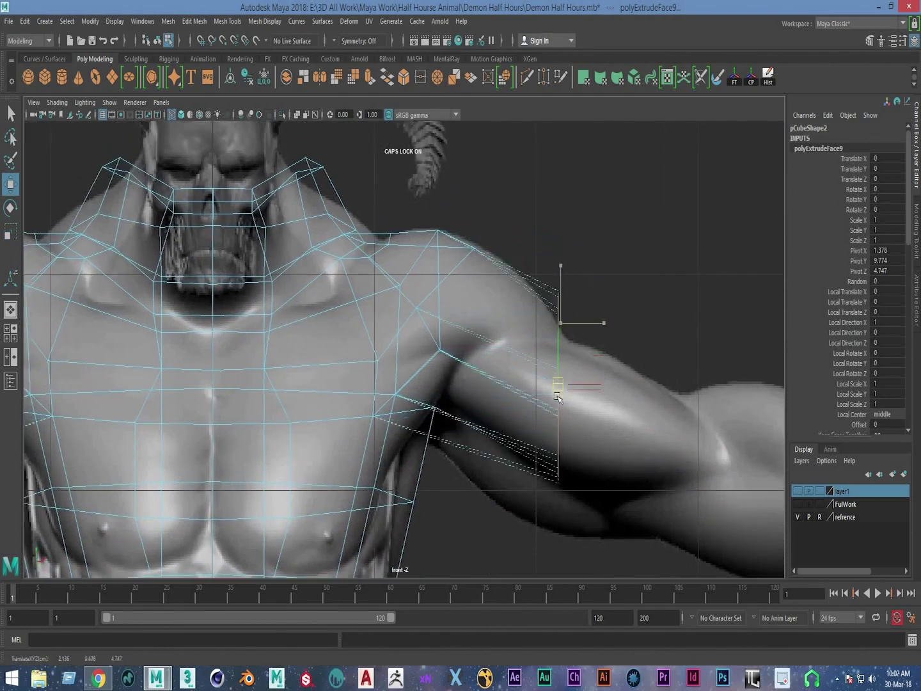
{"action": "middle_click_drag", "start_coordinate": [504, 363], "coordinate": [410, 313], "text": "alt"}
{"action": "key", "text": "e"}
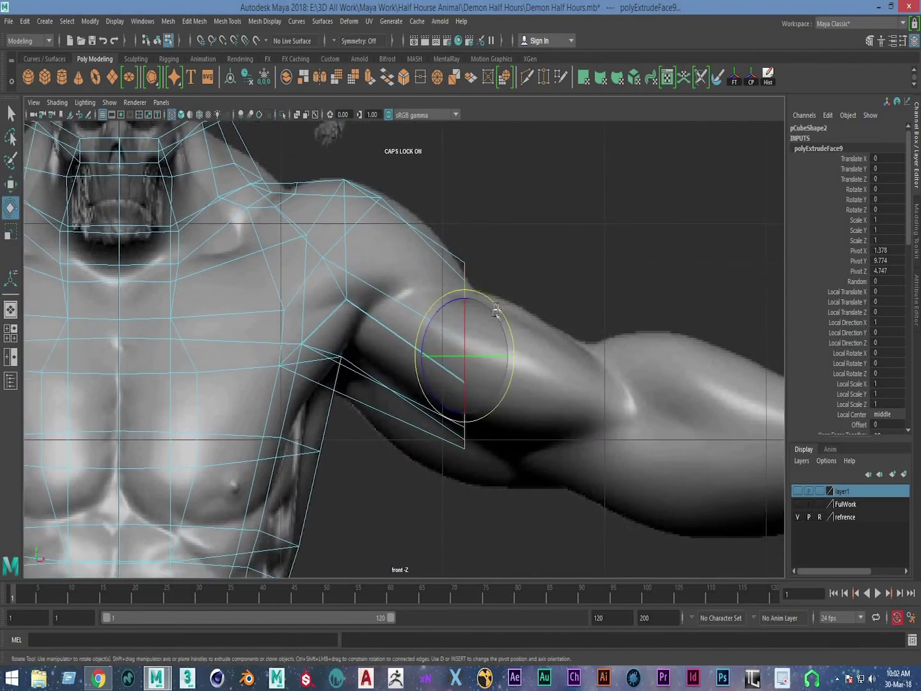
{"action": "left_click_drag", "start_coordinate": [497, 312], "coordinate": [514, 349]}
Step: Extend the arm faces out along the reference arm to the wrist
{"action": "key", "text": "w"}
{"action": "scroll", "coordinate": [510, 339], "scroll_direction": "down", "scroll_amount": 1}
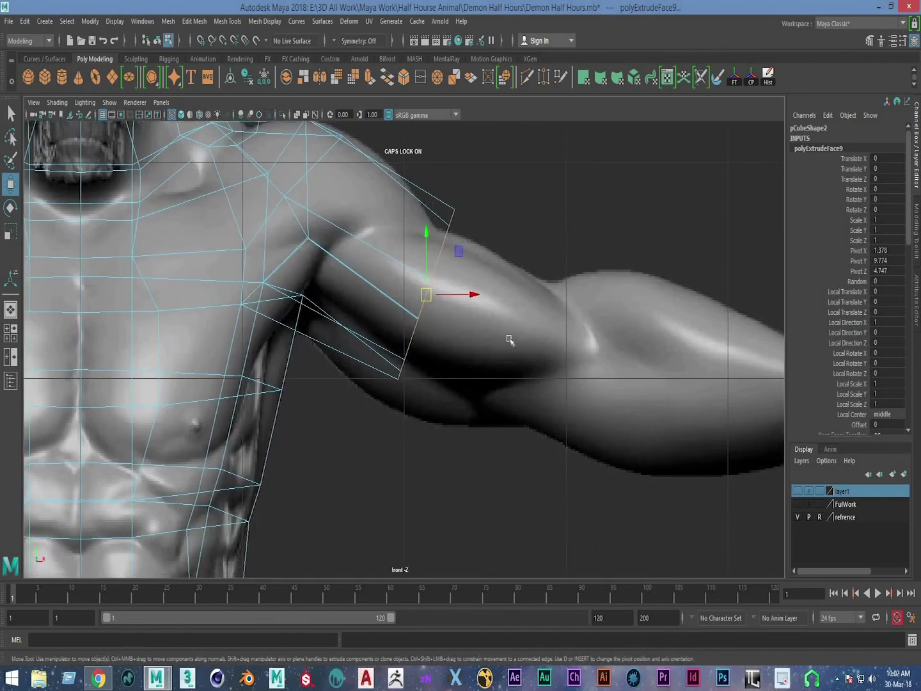
{"action": "scroll", "coordinate": [422, 326], "scroll_direction": "down", "scroll_amount": 3}
{"action": "scroll", "coordinate": [419, 318], "scroll_direction": "up", "scroll_amount": 2}
{"action": "left_click_drag", "start_coordinate": [419, 318], "coordinate": [665, 381], "text": "shift"}
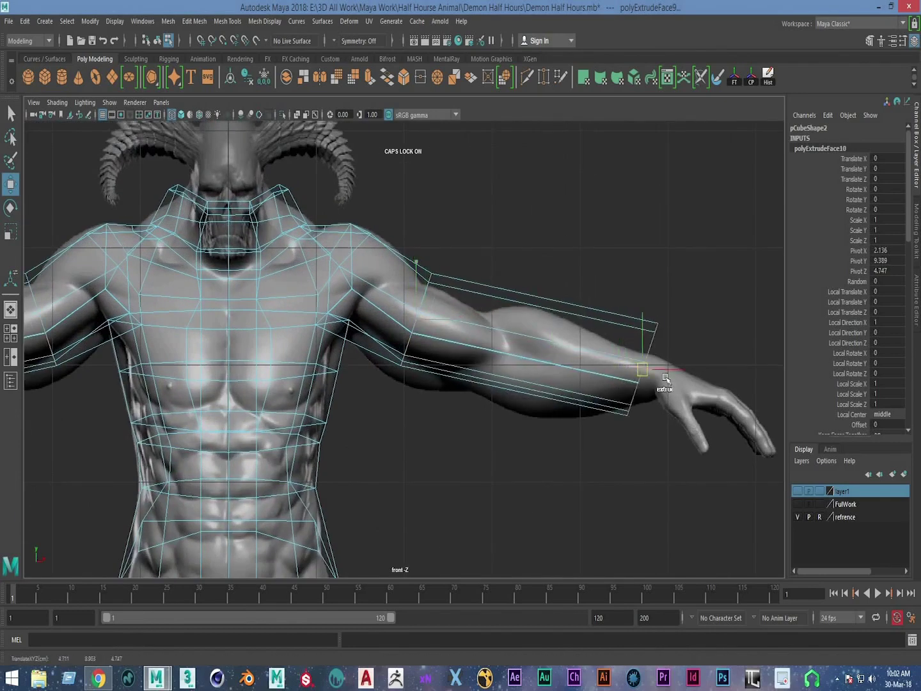
{"action": "middle_click_drag", "start_coordinate": [663, 377], "coordinate": [526, 341], "text": "alt"}
Step: Shrink the end face to wrist thickness, nudge it into place and tilt it along the forearm
{"action": "key", "text": "r"}
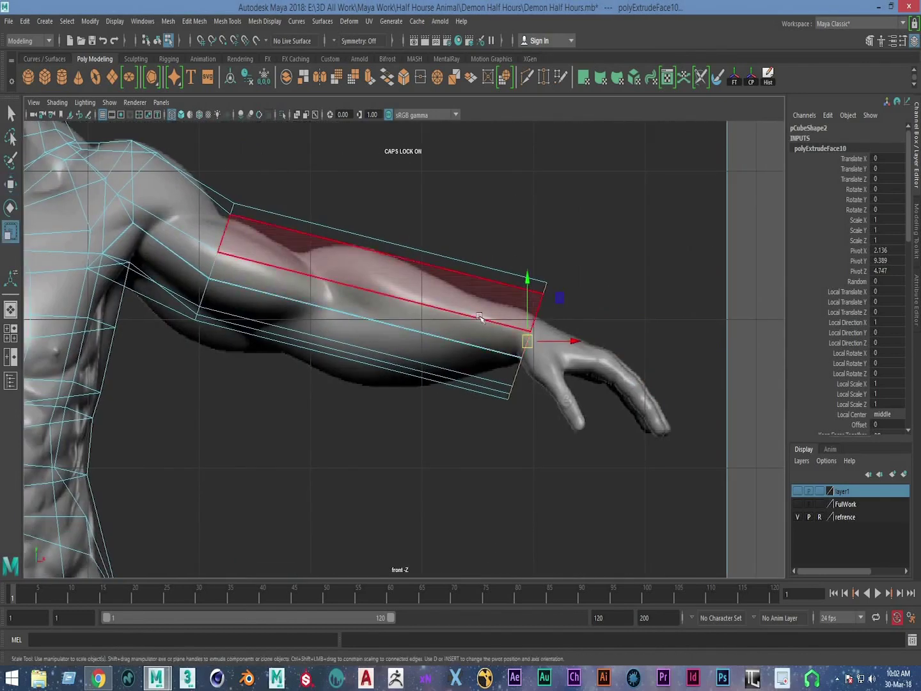
{"action": "mouse_move", "coordinate": [513, 345]}
{"action": "left_mouse_down"}
{"action": "mouse_move", "coordinate": [487, 364]}
{"action": "mouse_move", "coordinate": [525, 348]}
{"action": "left_mouse_up"}
{"action": "key", "text": "w"}
{"action": "middle_click_drag", "start_coordinate": [526, 348], "coordinate": [538, 345], "text": "alt"}
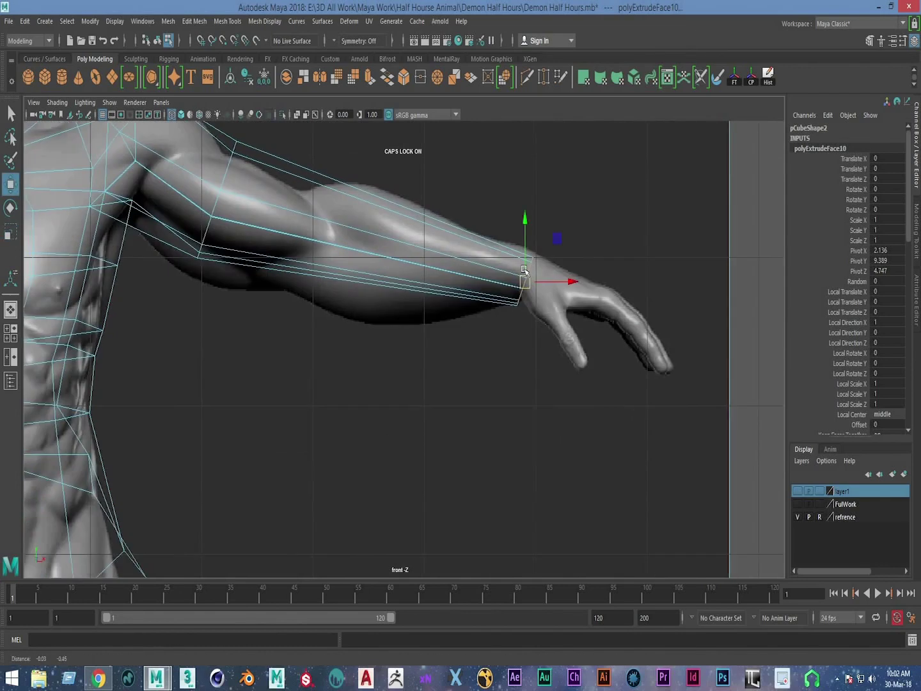
{"action": "key", "text": "e"}
{"action": "middle_click_drag", "start_coordinate": [551, 288], "coordinate": [563, 289], "text": "alt"}
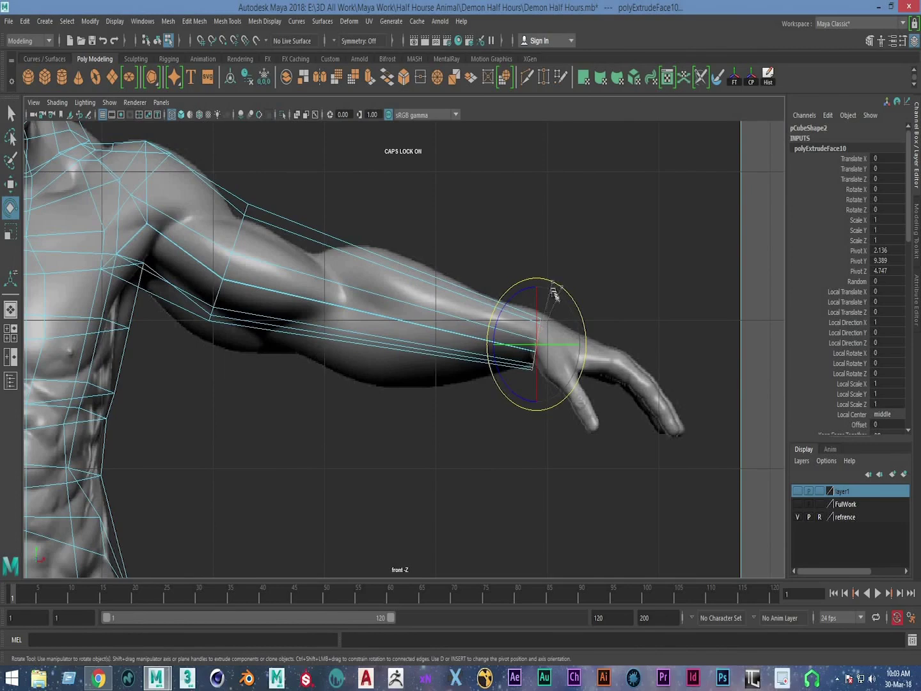
{"action": "key", "text": "w"}
Step: Frame the torso and full arm, return to object selection and clear the selection
{"action": "mouse_move", "coordinate": [537, 346]}
{"action": "middle_mouse_down", "text": "alt"}
{"action": "mouse_move", "coordinate": [575, 320]}
{"action": "mouse_move", "coordinate": [563, 358]}
{"action": "middle_mouse_up", "text": "alt"}
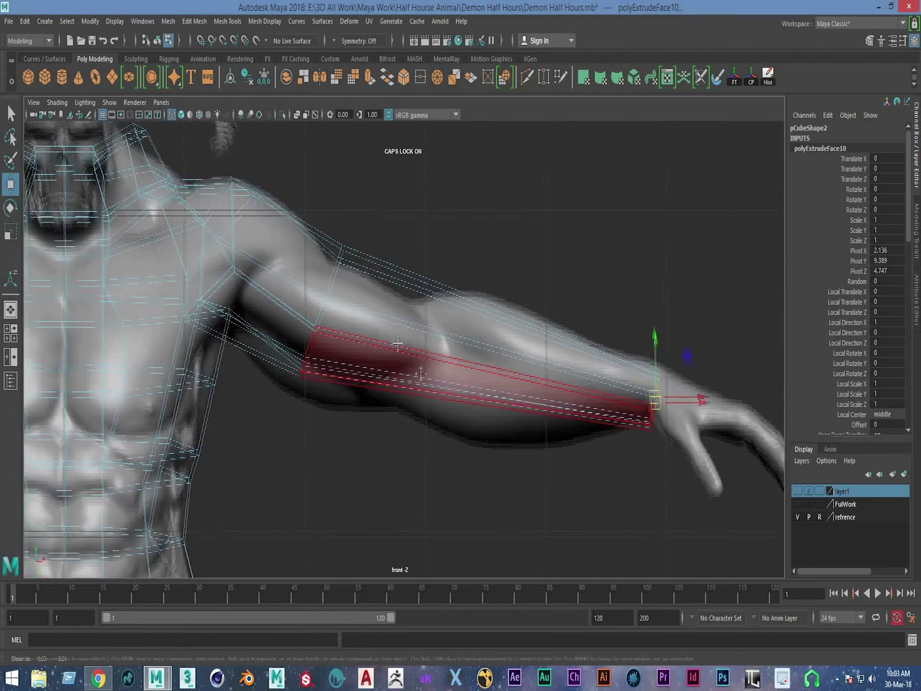
{"action": "right_click_drag", "start_coordinate": [396, 333], "coordinate": [422, 334], "text": "alt"}
{"action": "middle_click_drag", "start_coordinate": [423, 334], "coordinate": [371, 310], "text": "alt"}
{"action": "key", "text": "F8"}
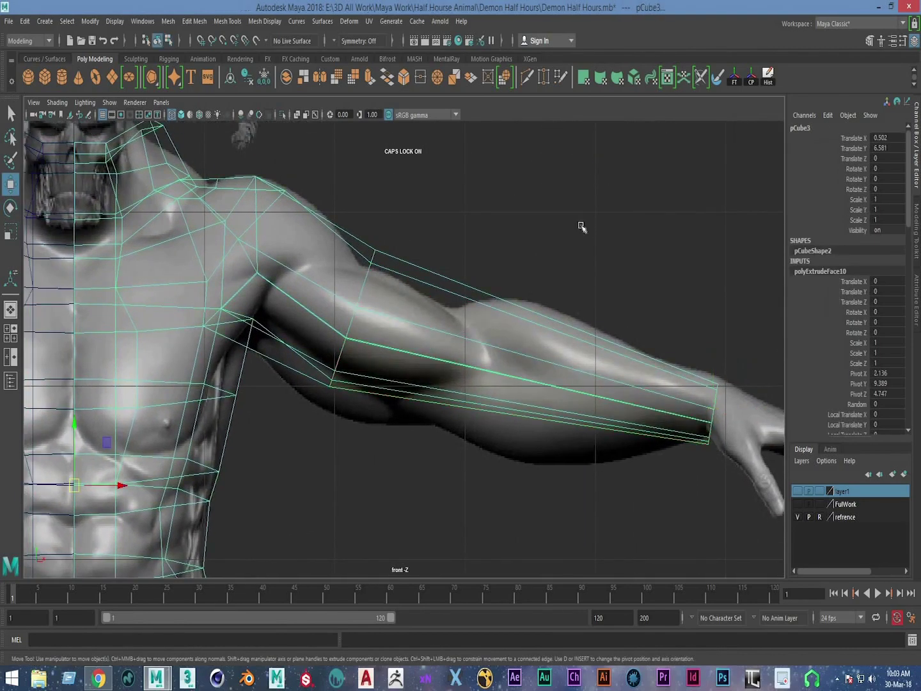
{"action": "left_click", "coordinate": [548, 247]}
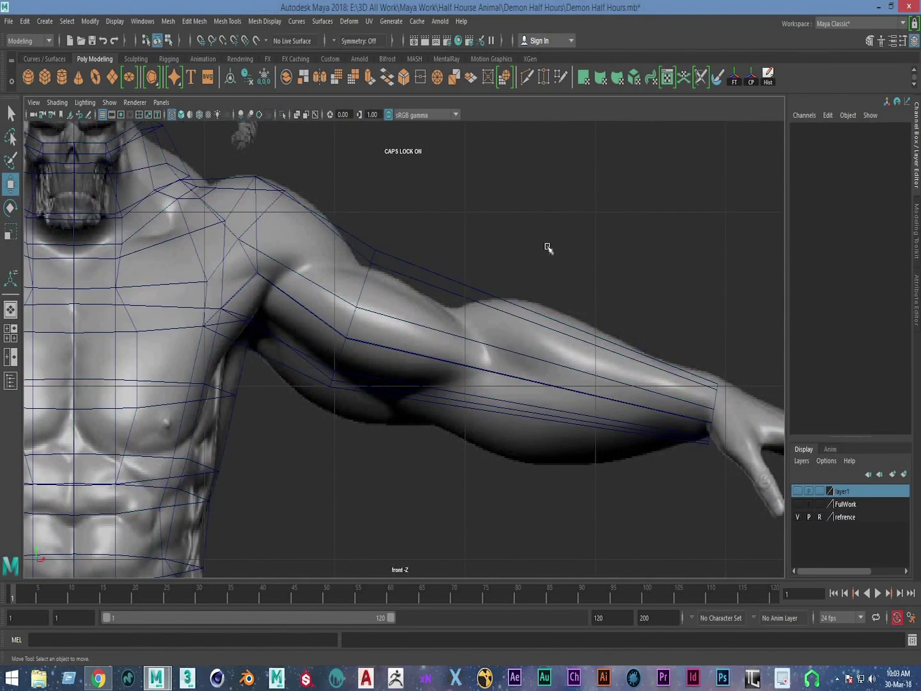